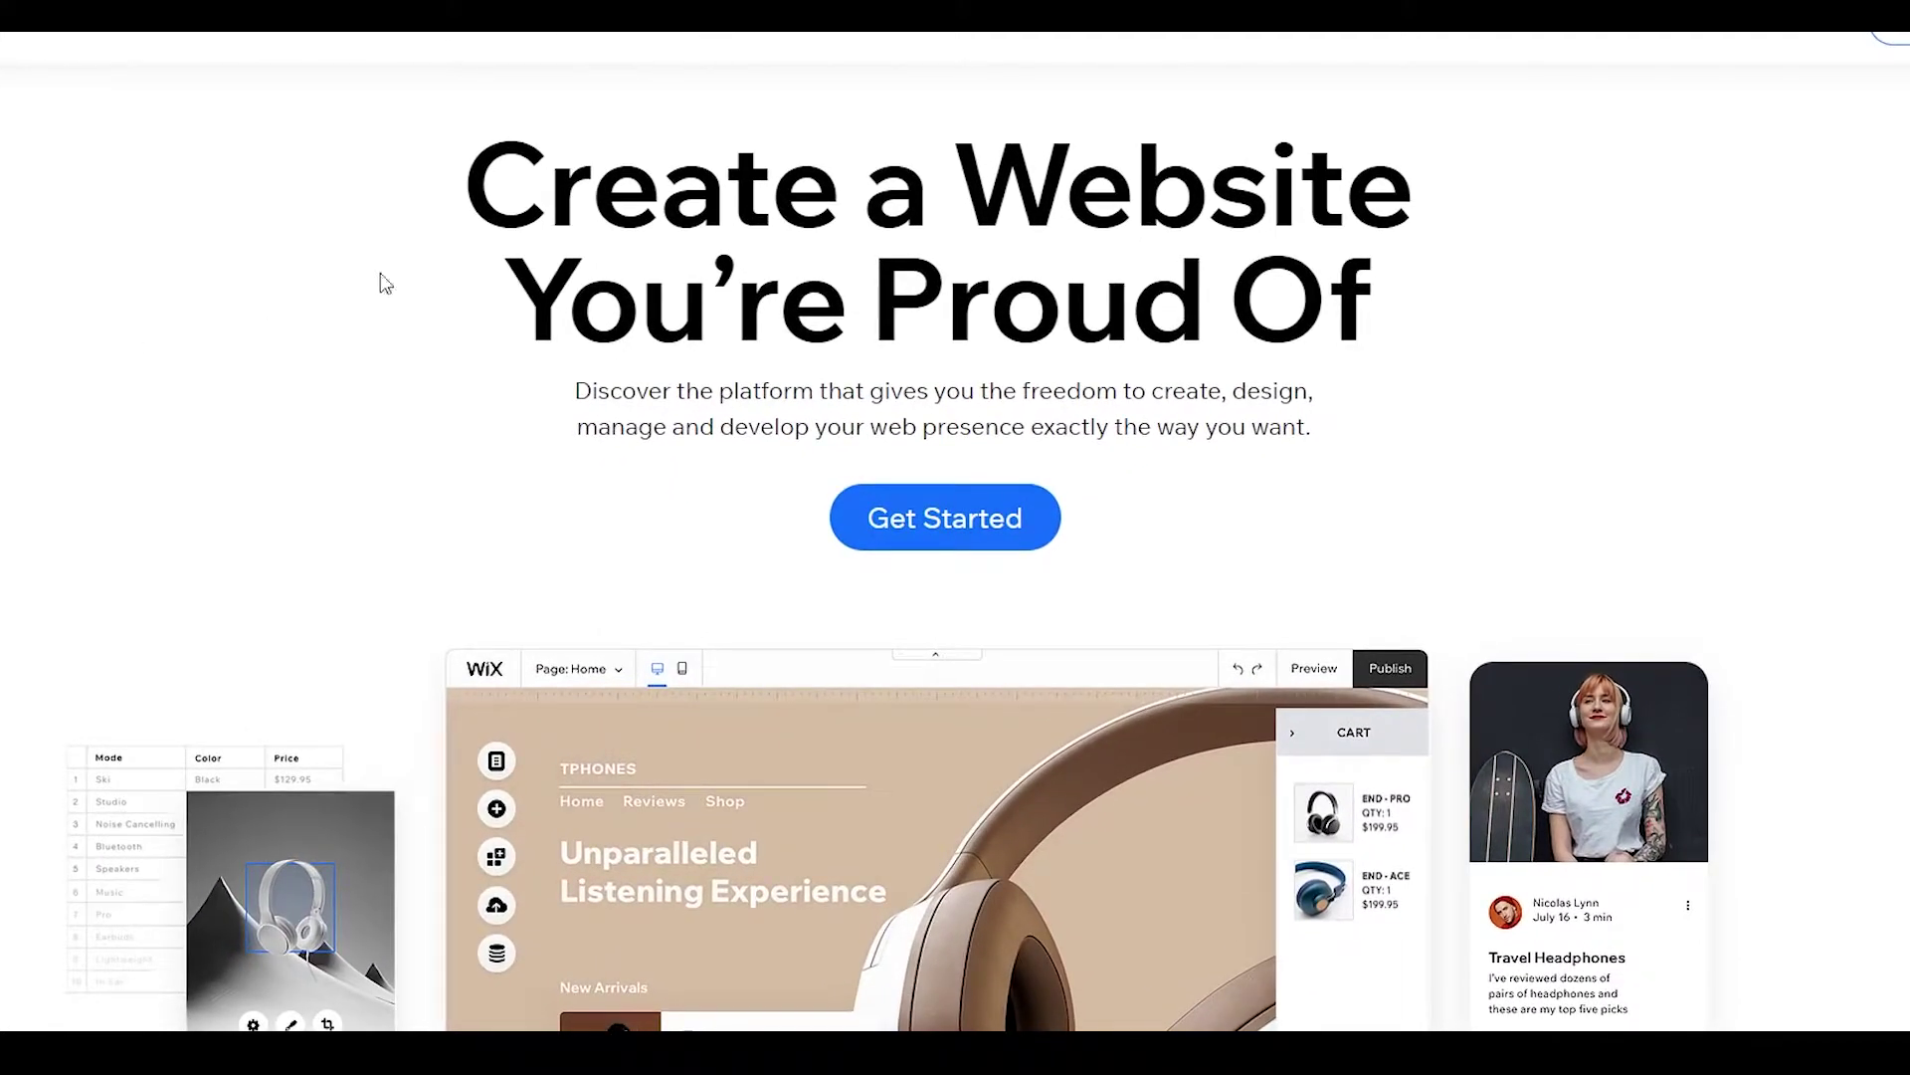
- Start creating a website, skip the introductory questions, and choose to build with the Editor from a template
left_click(1013, 519)
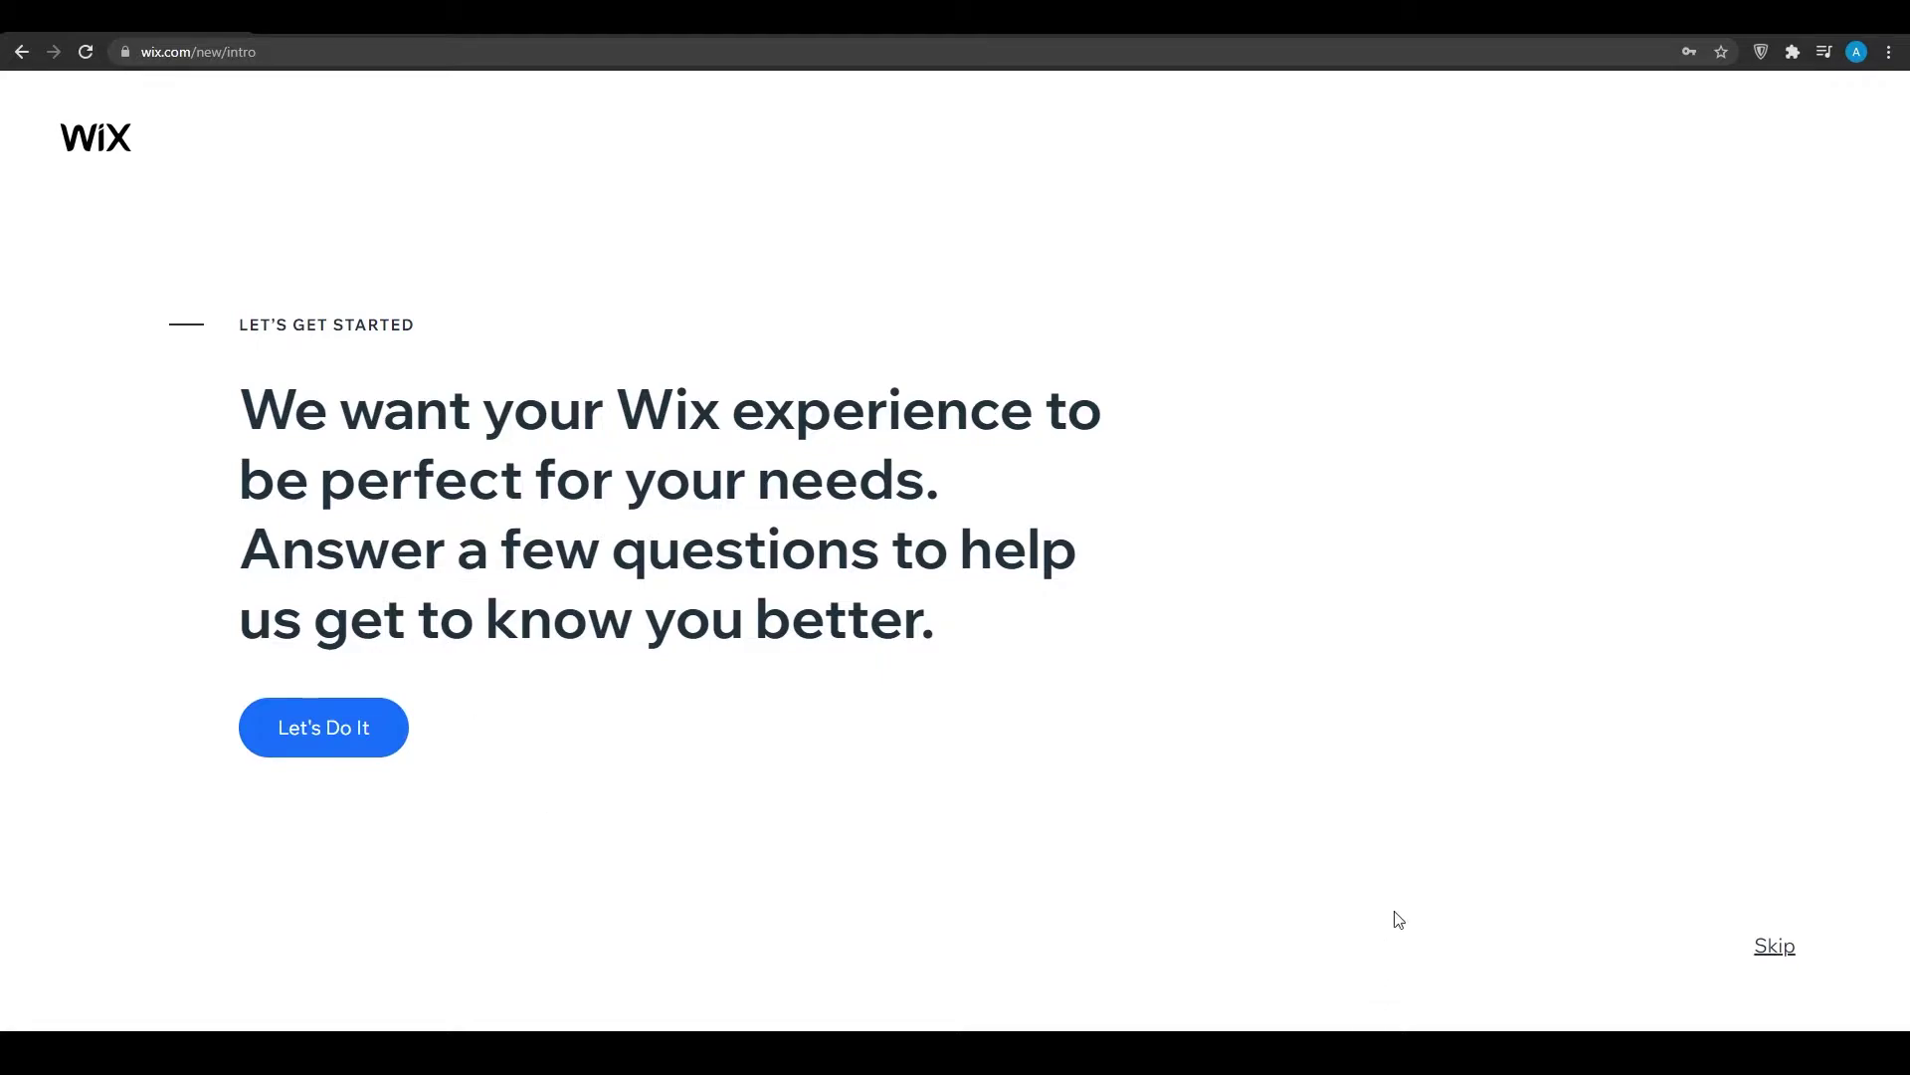
left_click(1775, 948)
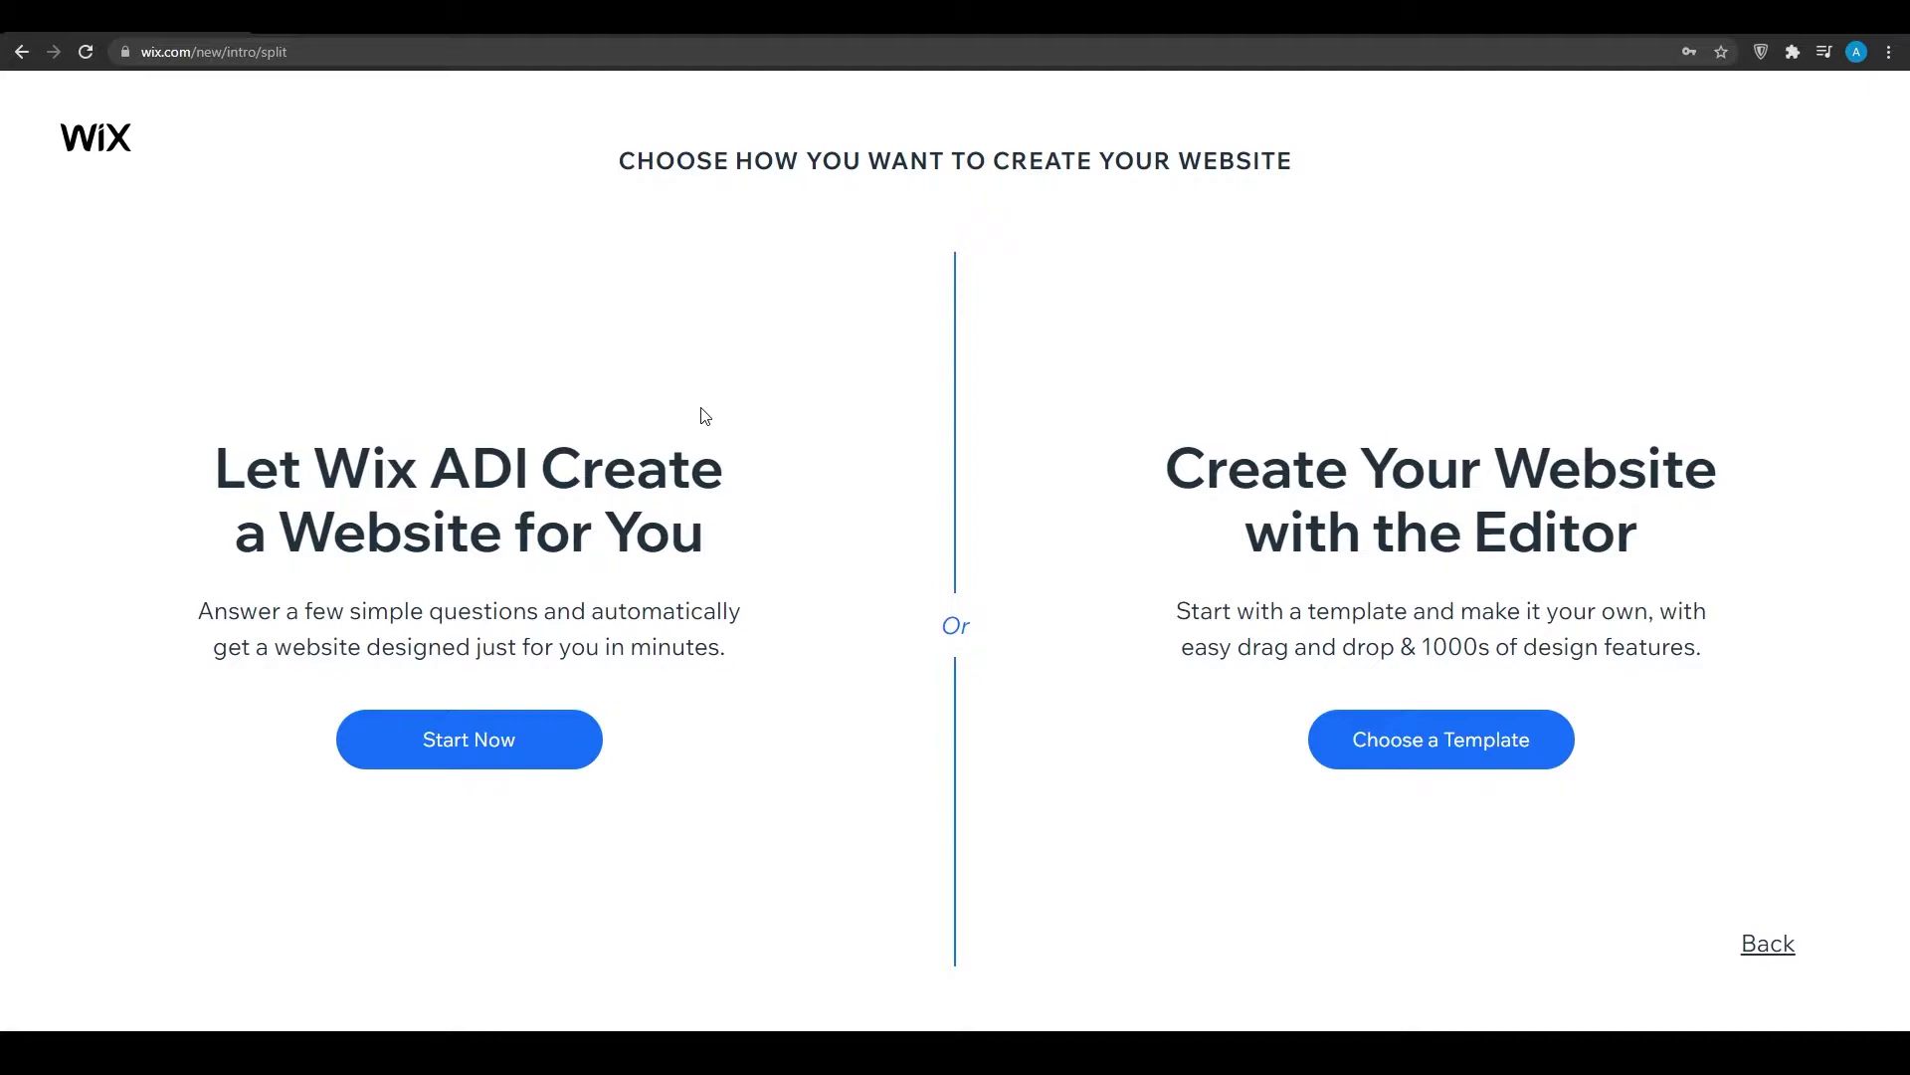
left_click(1501, 758)
- Browse the most popular website templates
scroll(1224, 605, "down", 4)
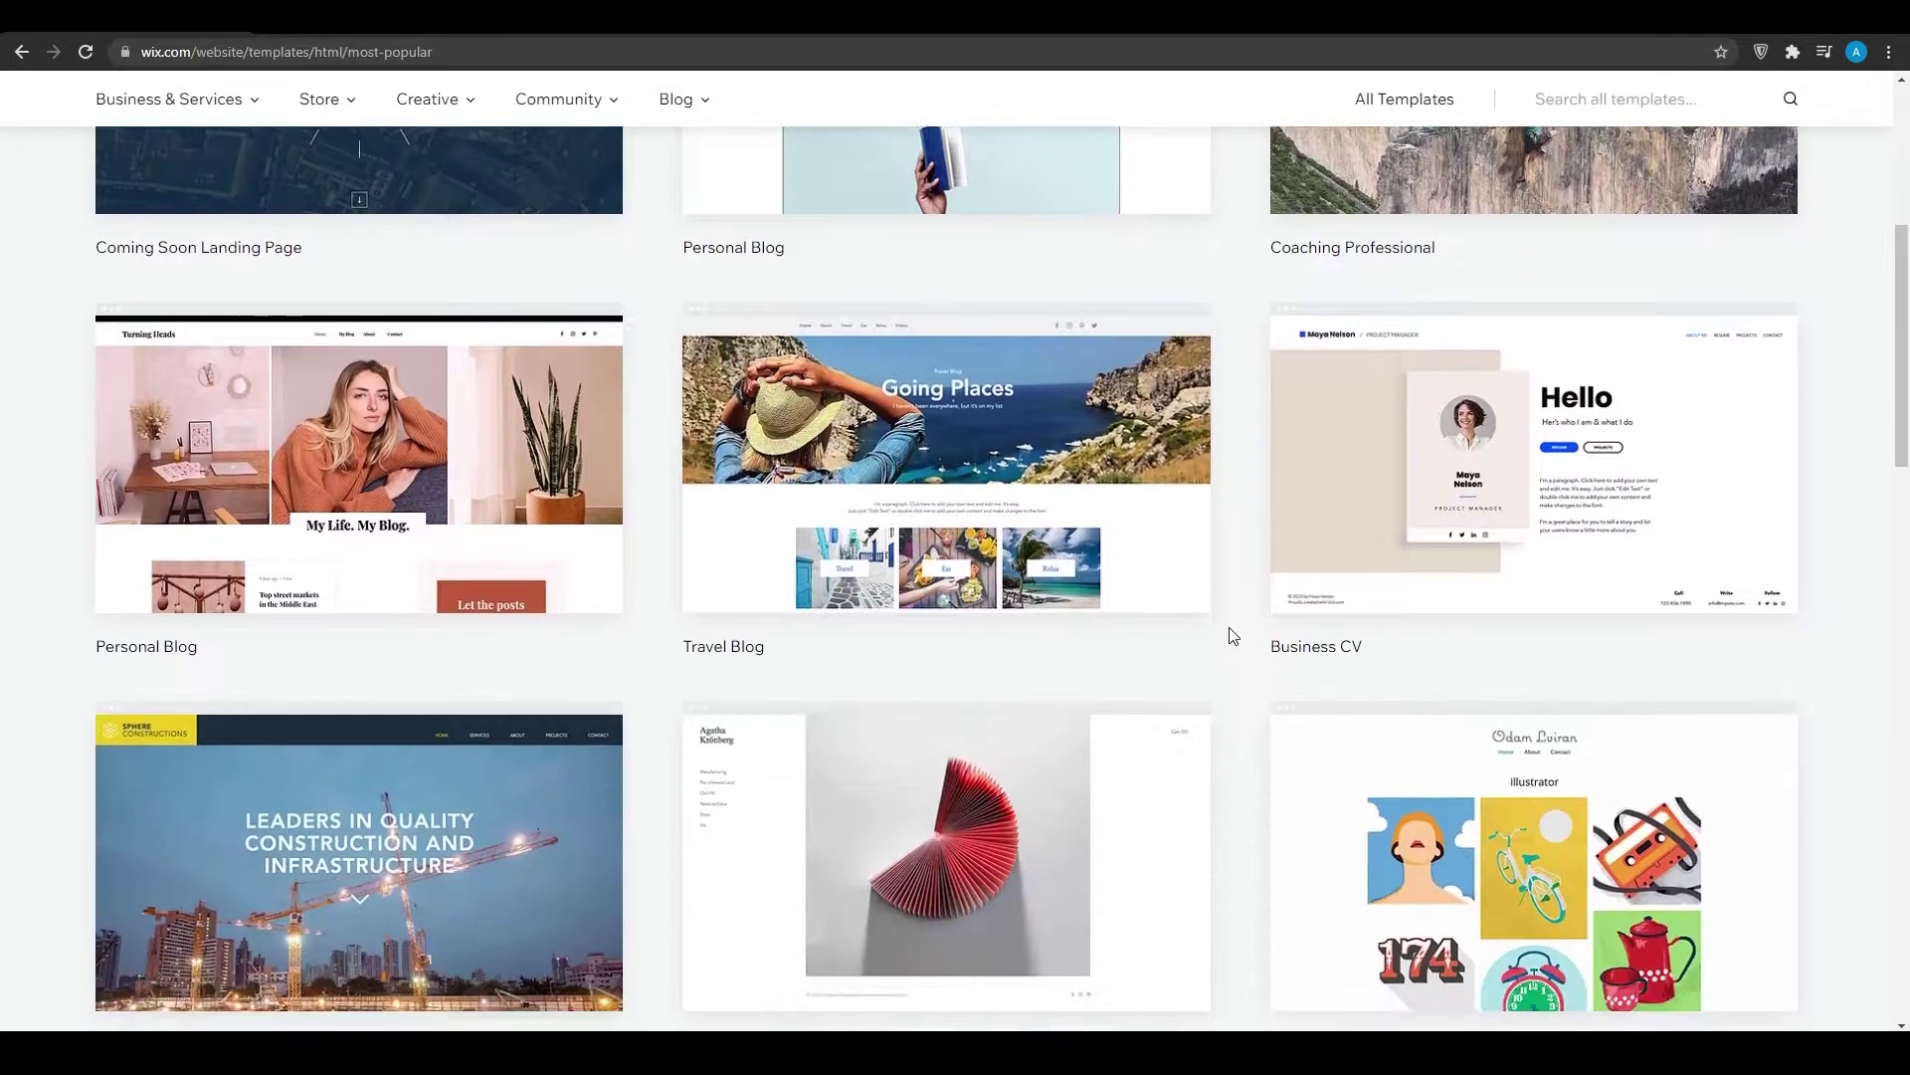
scroll(1234, 635, "down", 6)
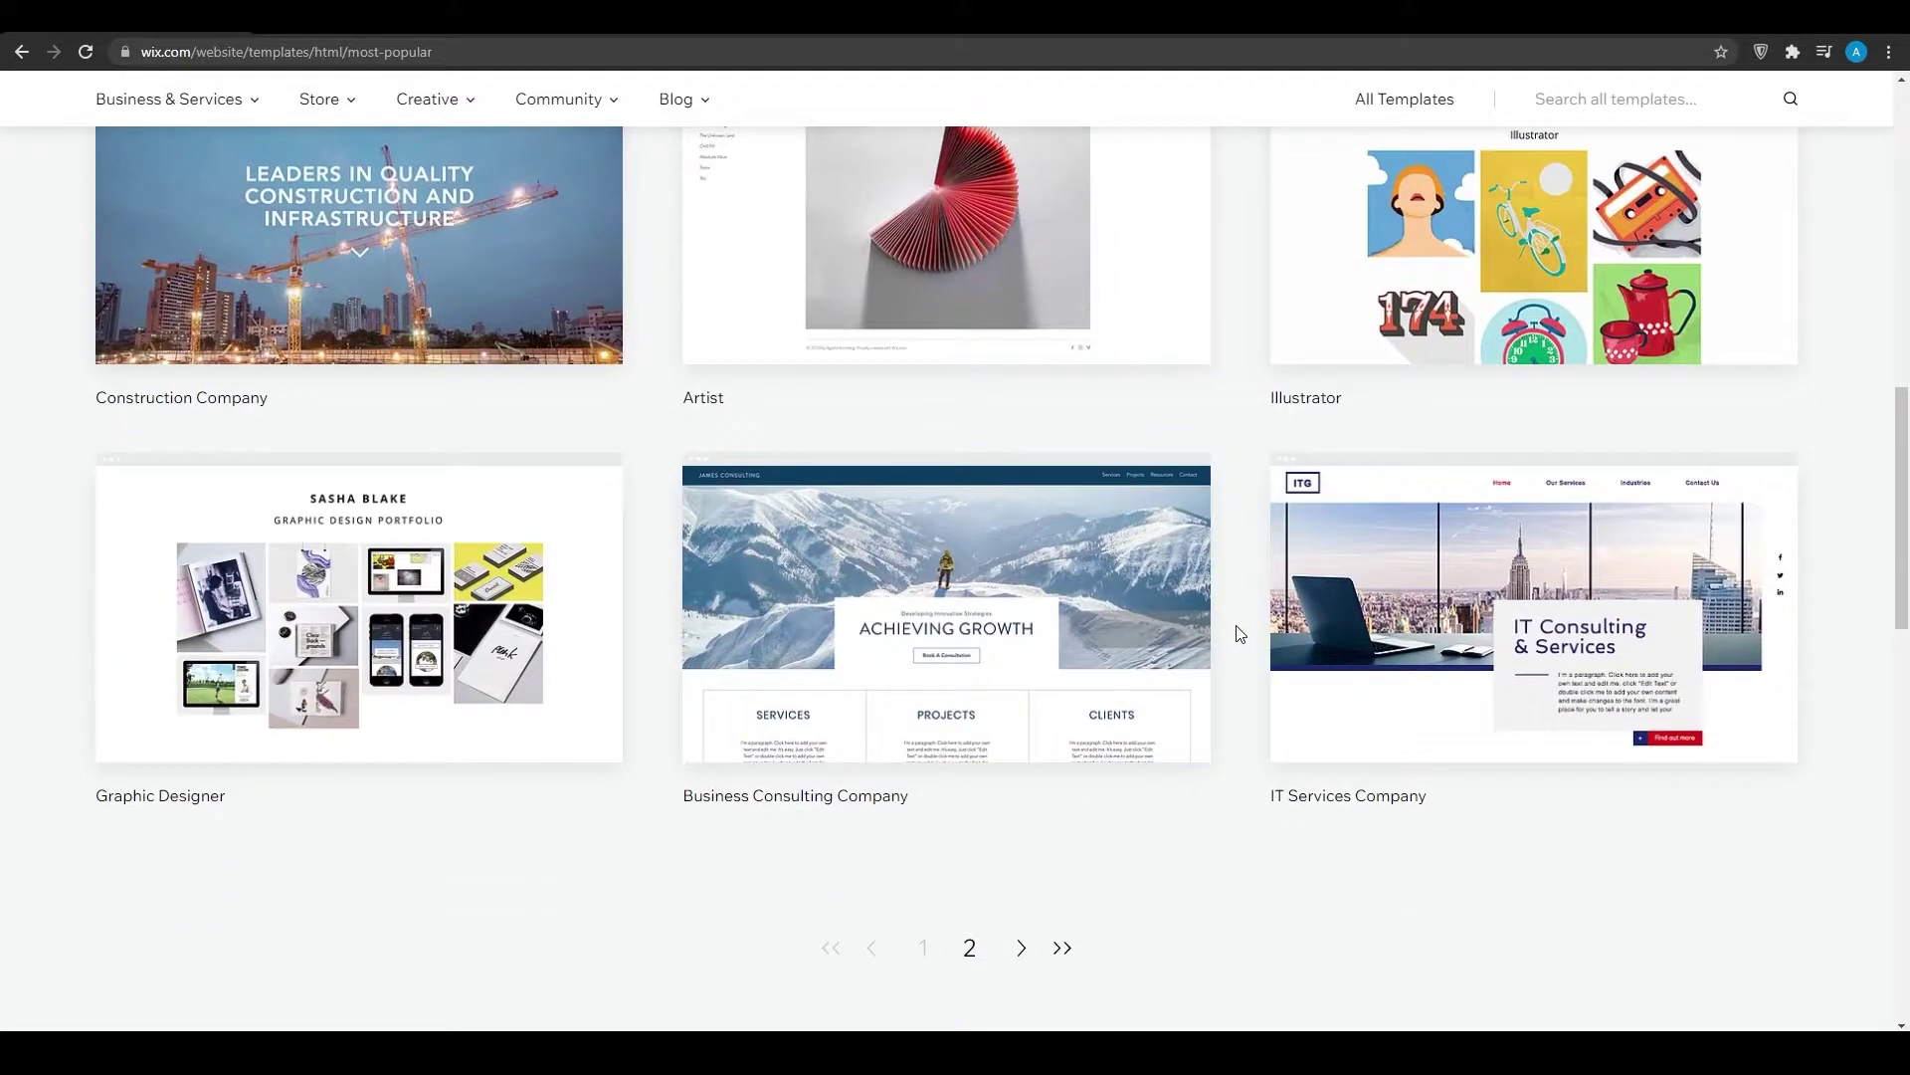
scroll(1241, 634, "up", 10)
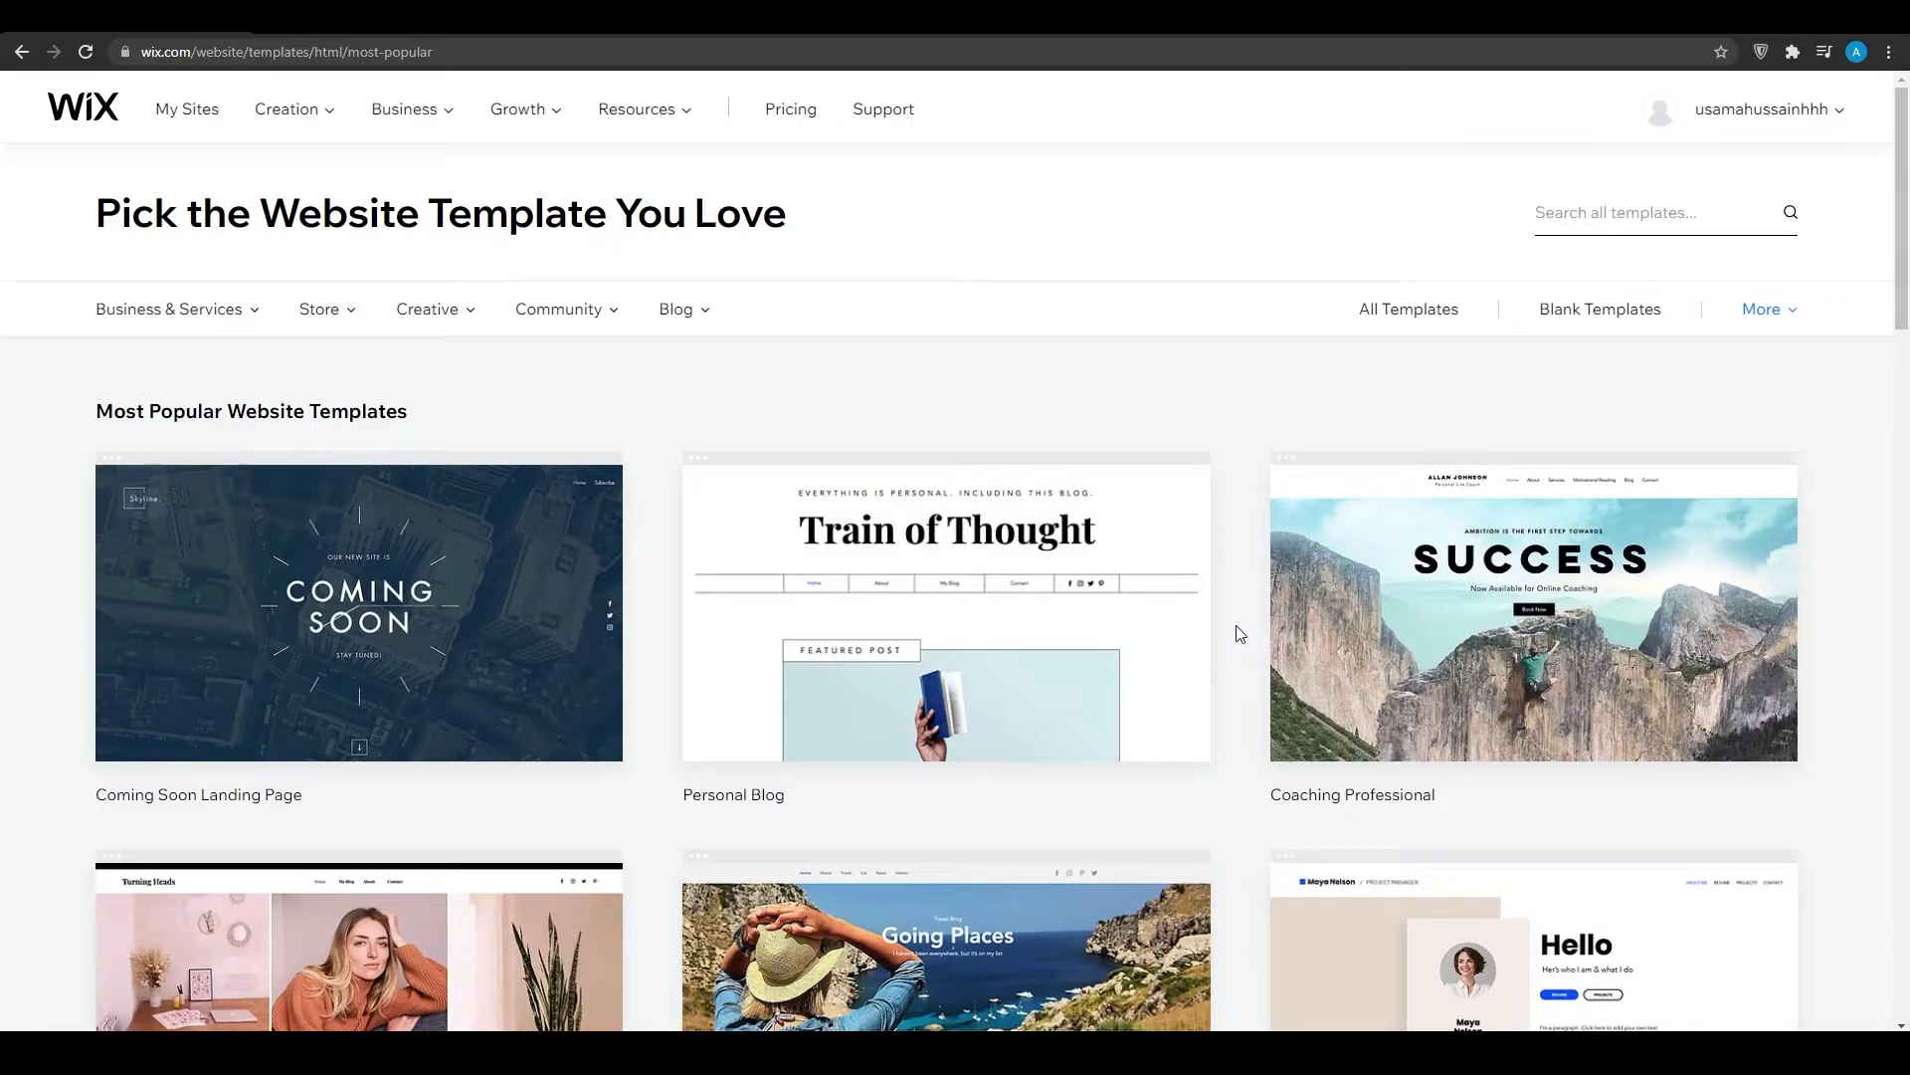
scroll(1224, 640, "down", 6)
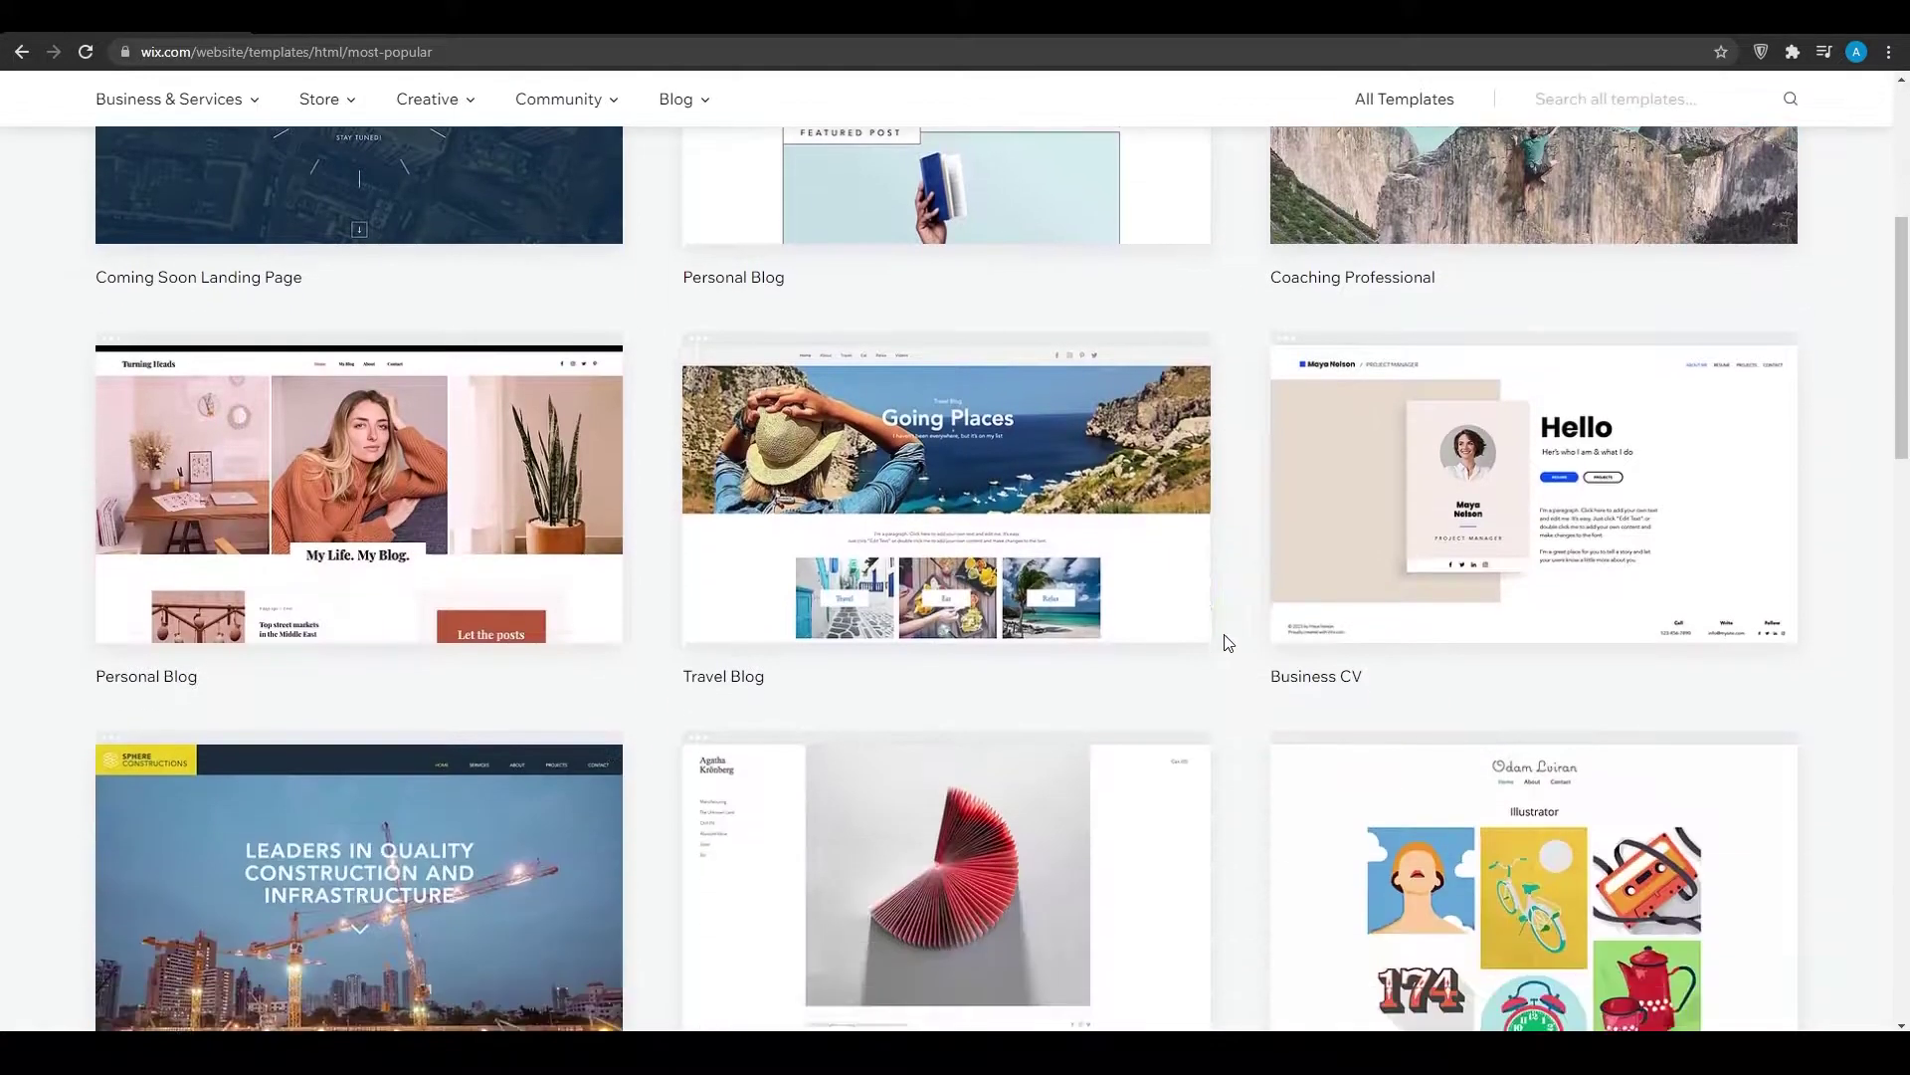
scroll(1224, 640, "up", 6)
- Bring up the Restaurant website templates and look through the available designs
left_click(1508, 212)
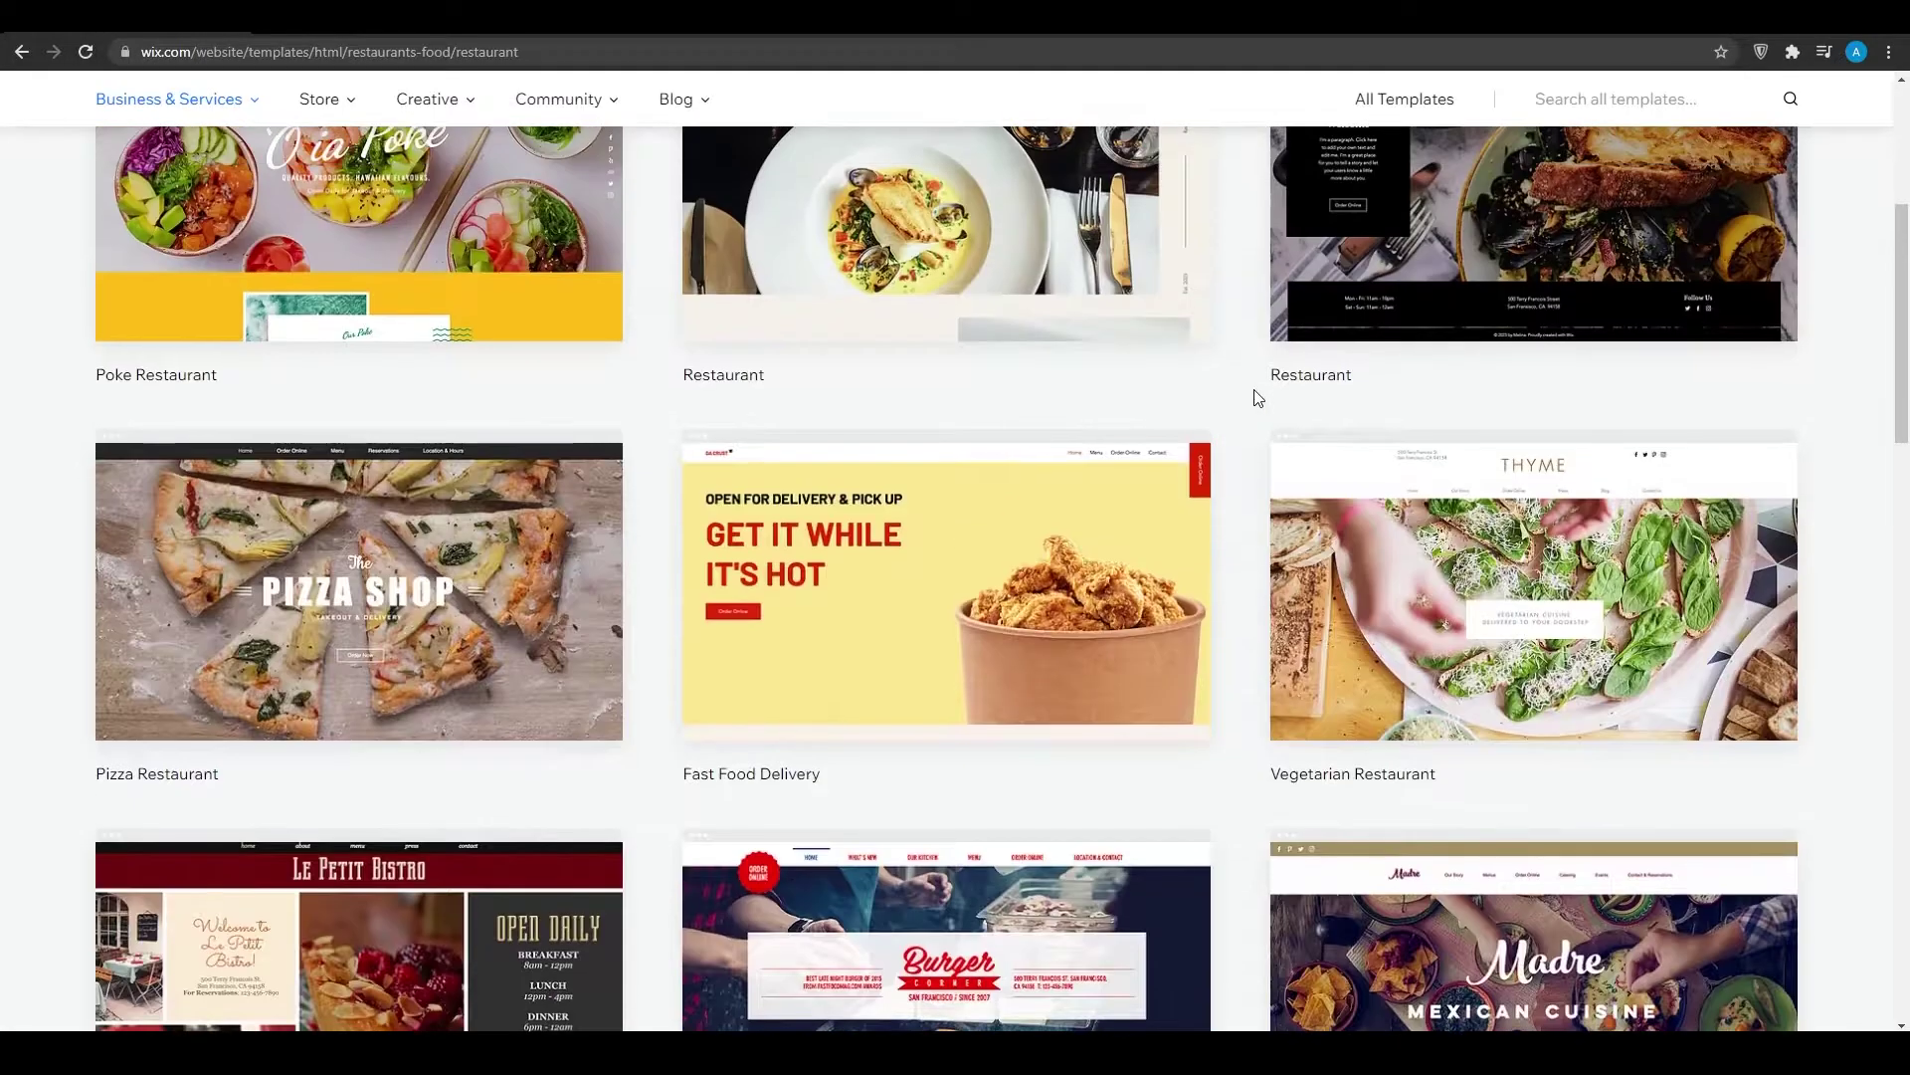
scroll(1254, 393, "up", 4)
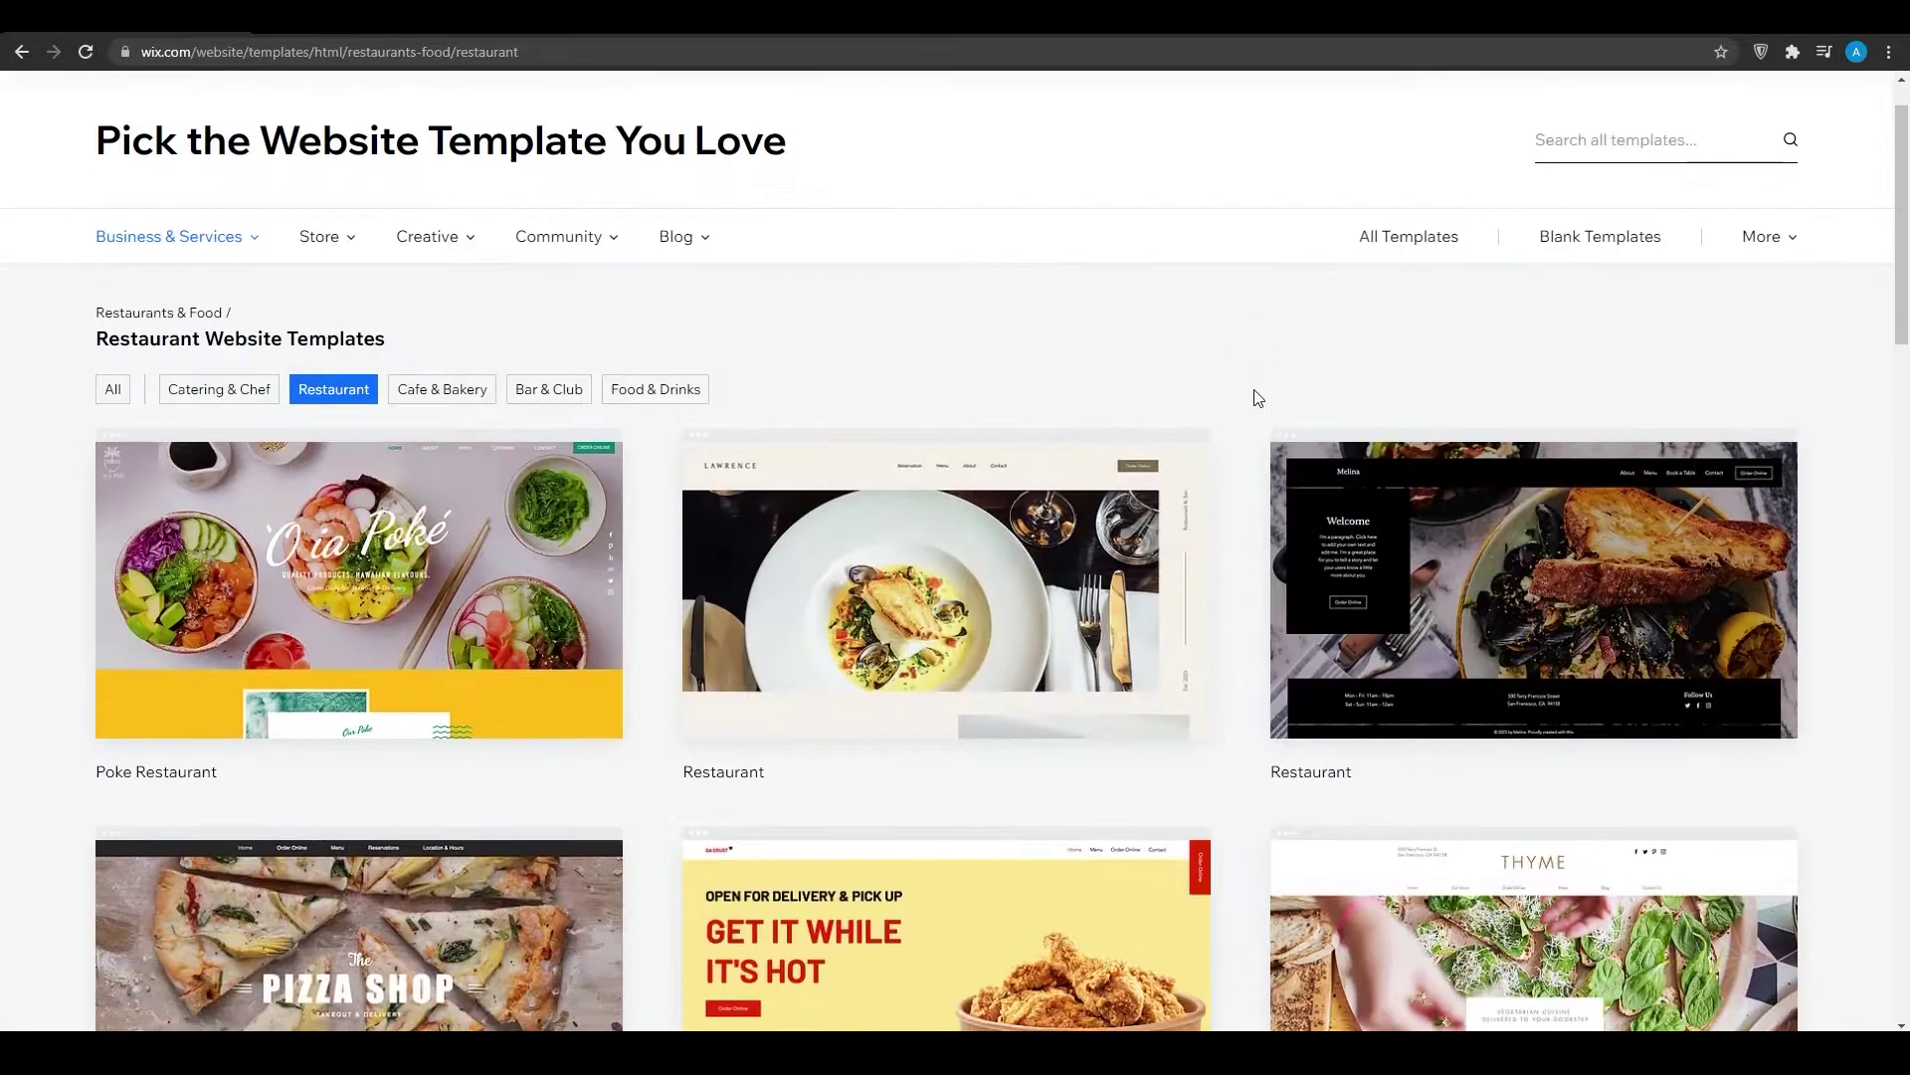
scroll(1254, 393, "down", 3)
scroll(1256, 397, "down", 2)
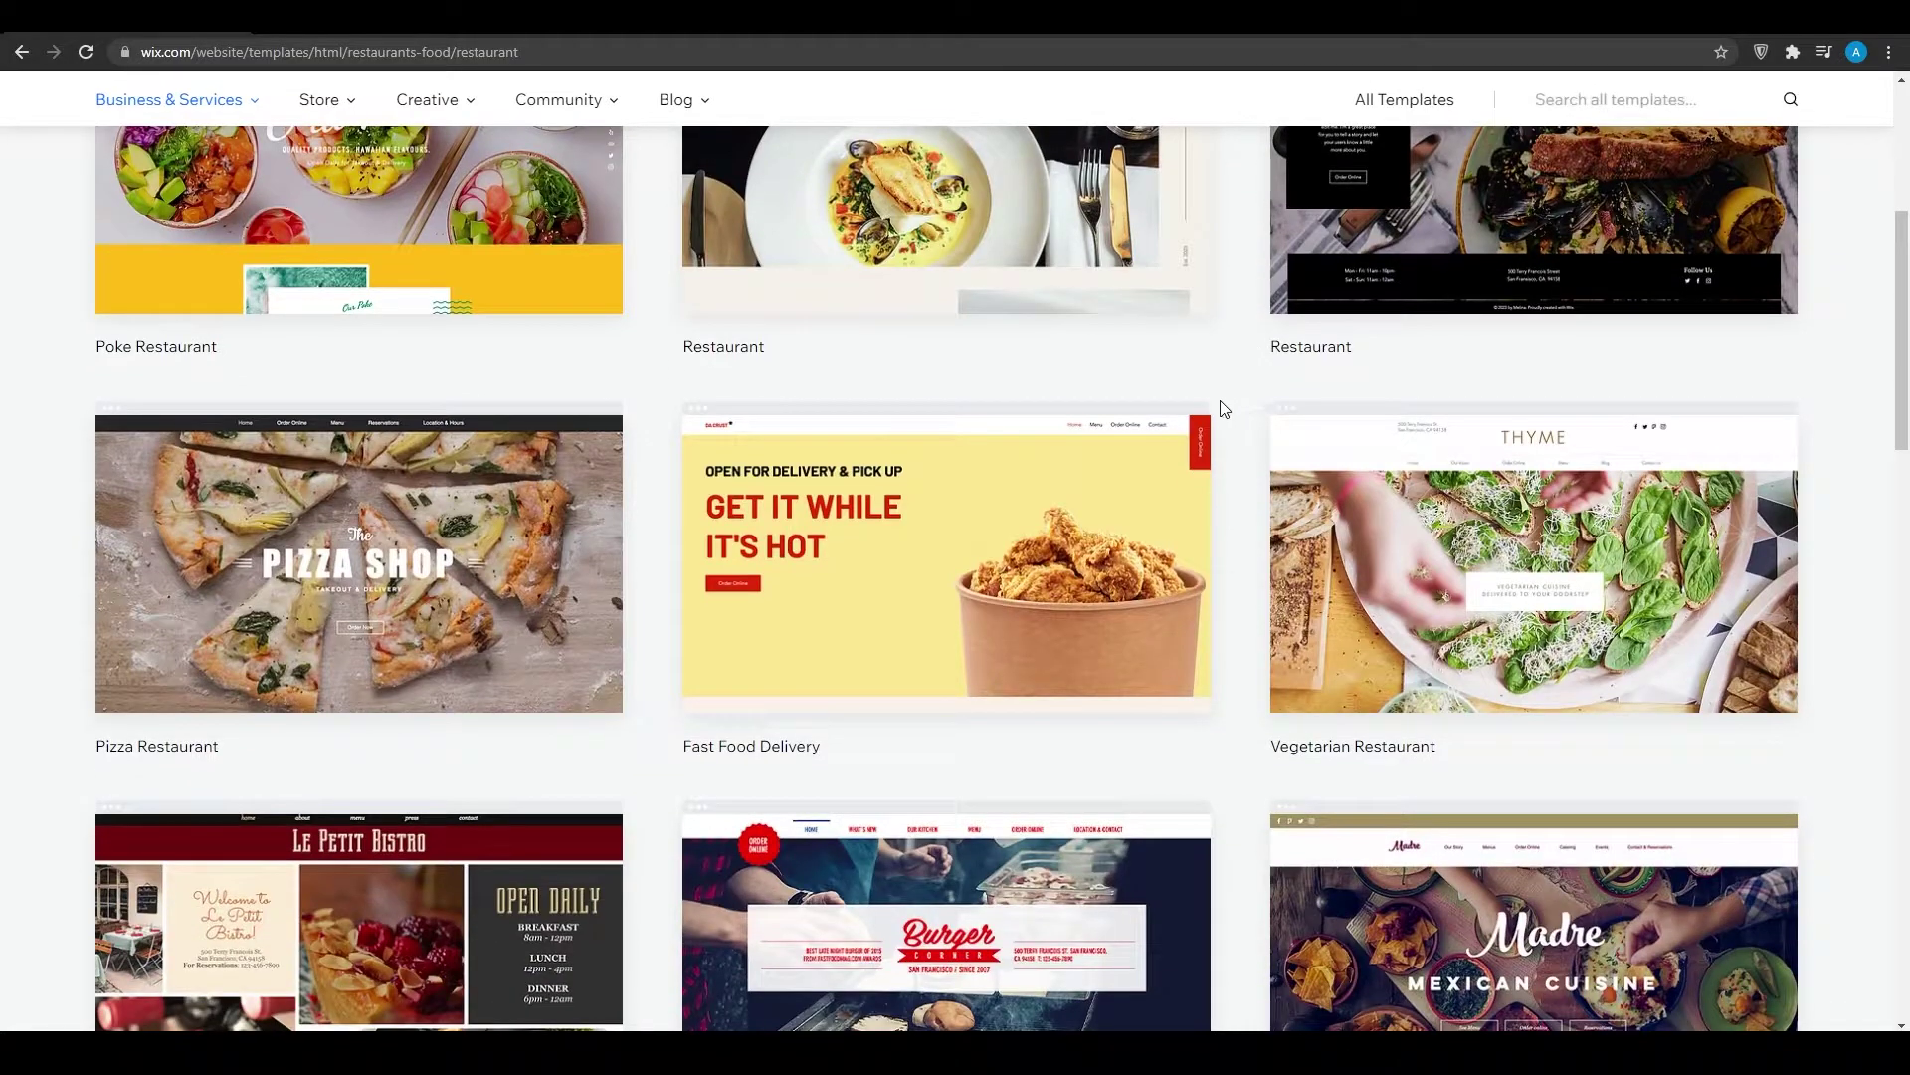
scroll(1222, 408, "down", 9)
scroll(1225, 410, "up", 15)
scroll(1220, 428, "down", 6)
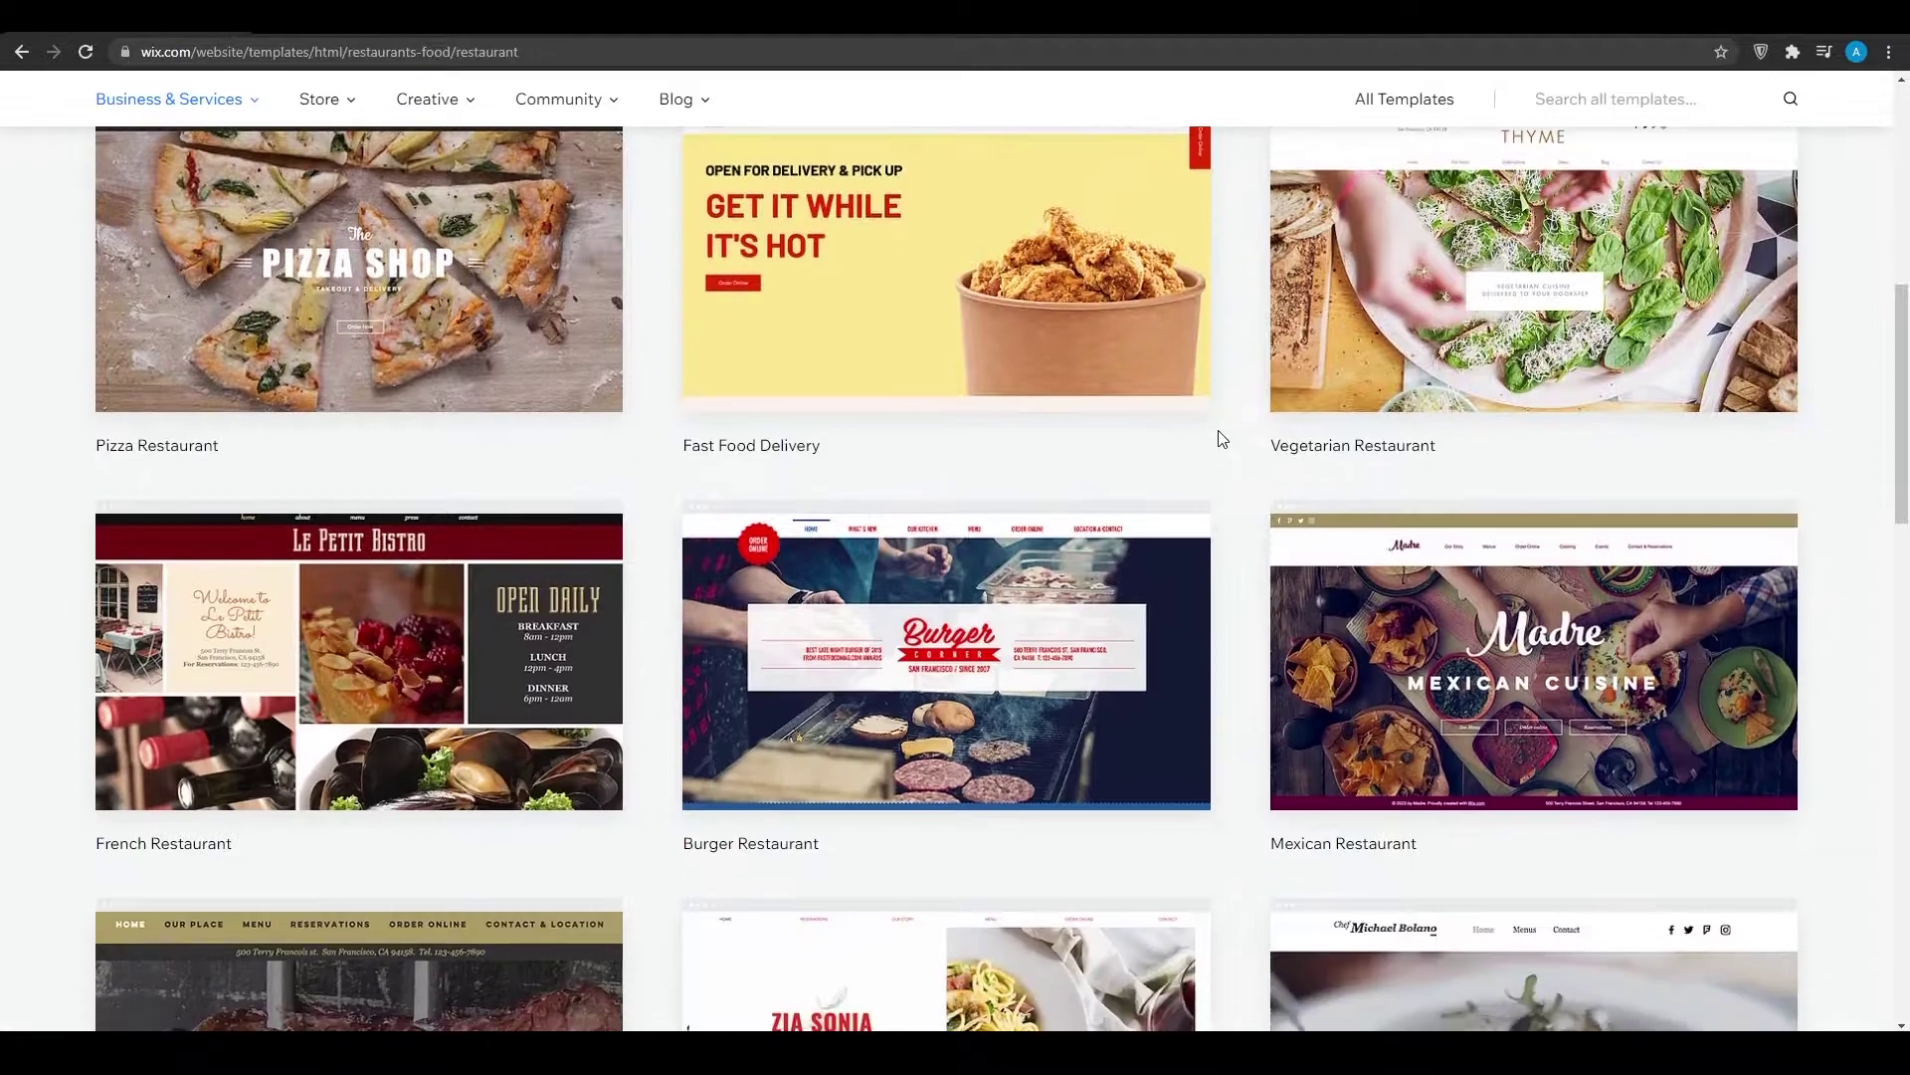
scroll(1222, 438, "down", 5)
scroll(1221, 443, "up", 3)
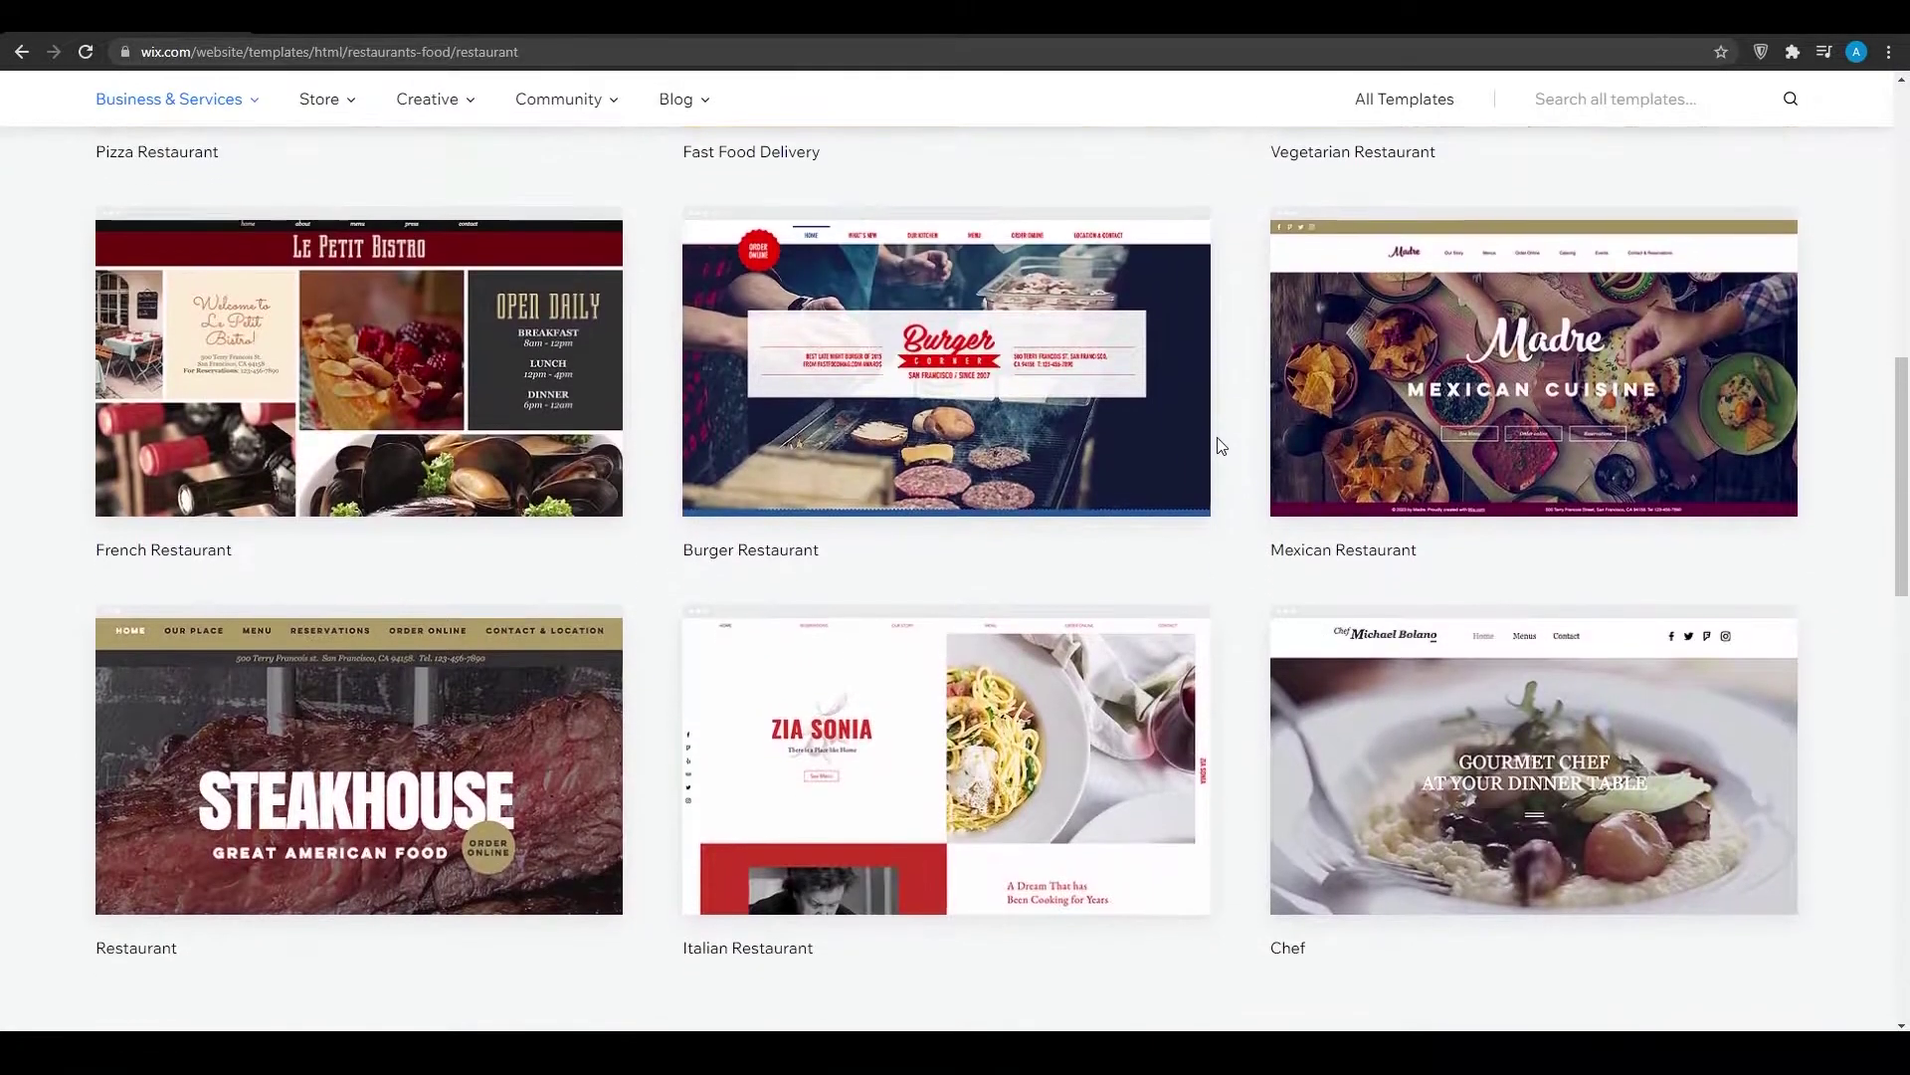
scroll(1234, 513, "down", 4)
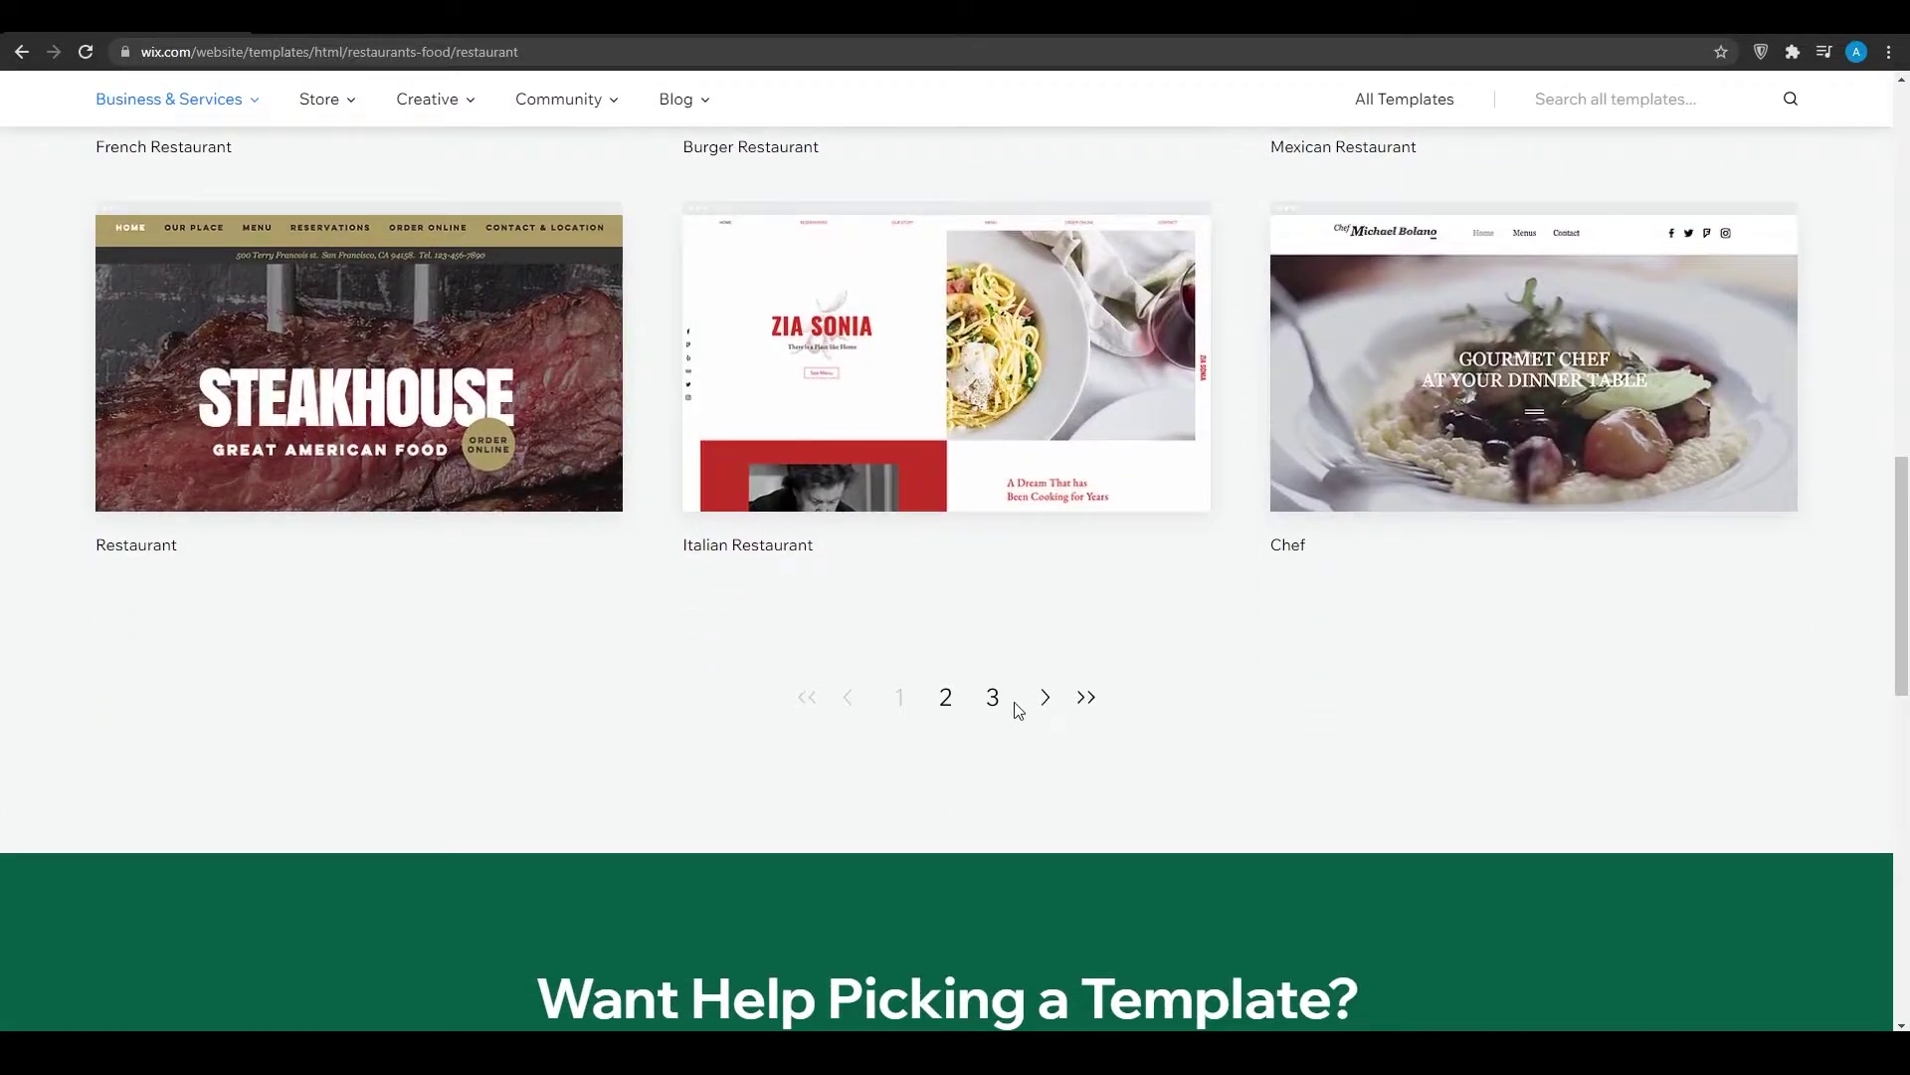
left_click(1044, 697)
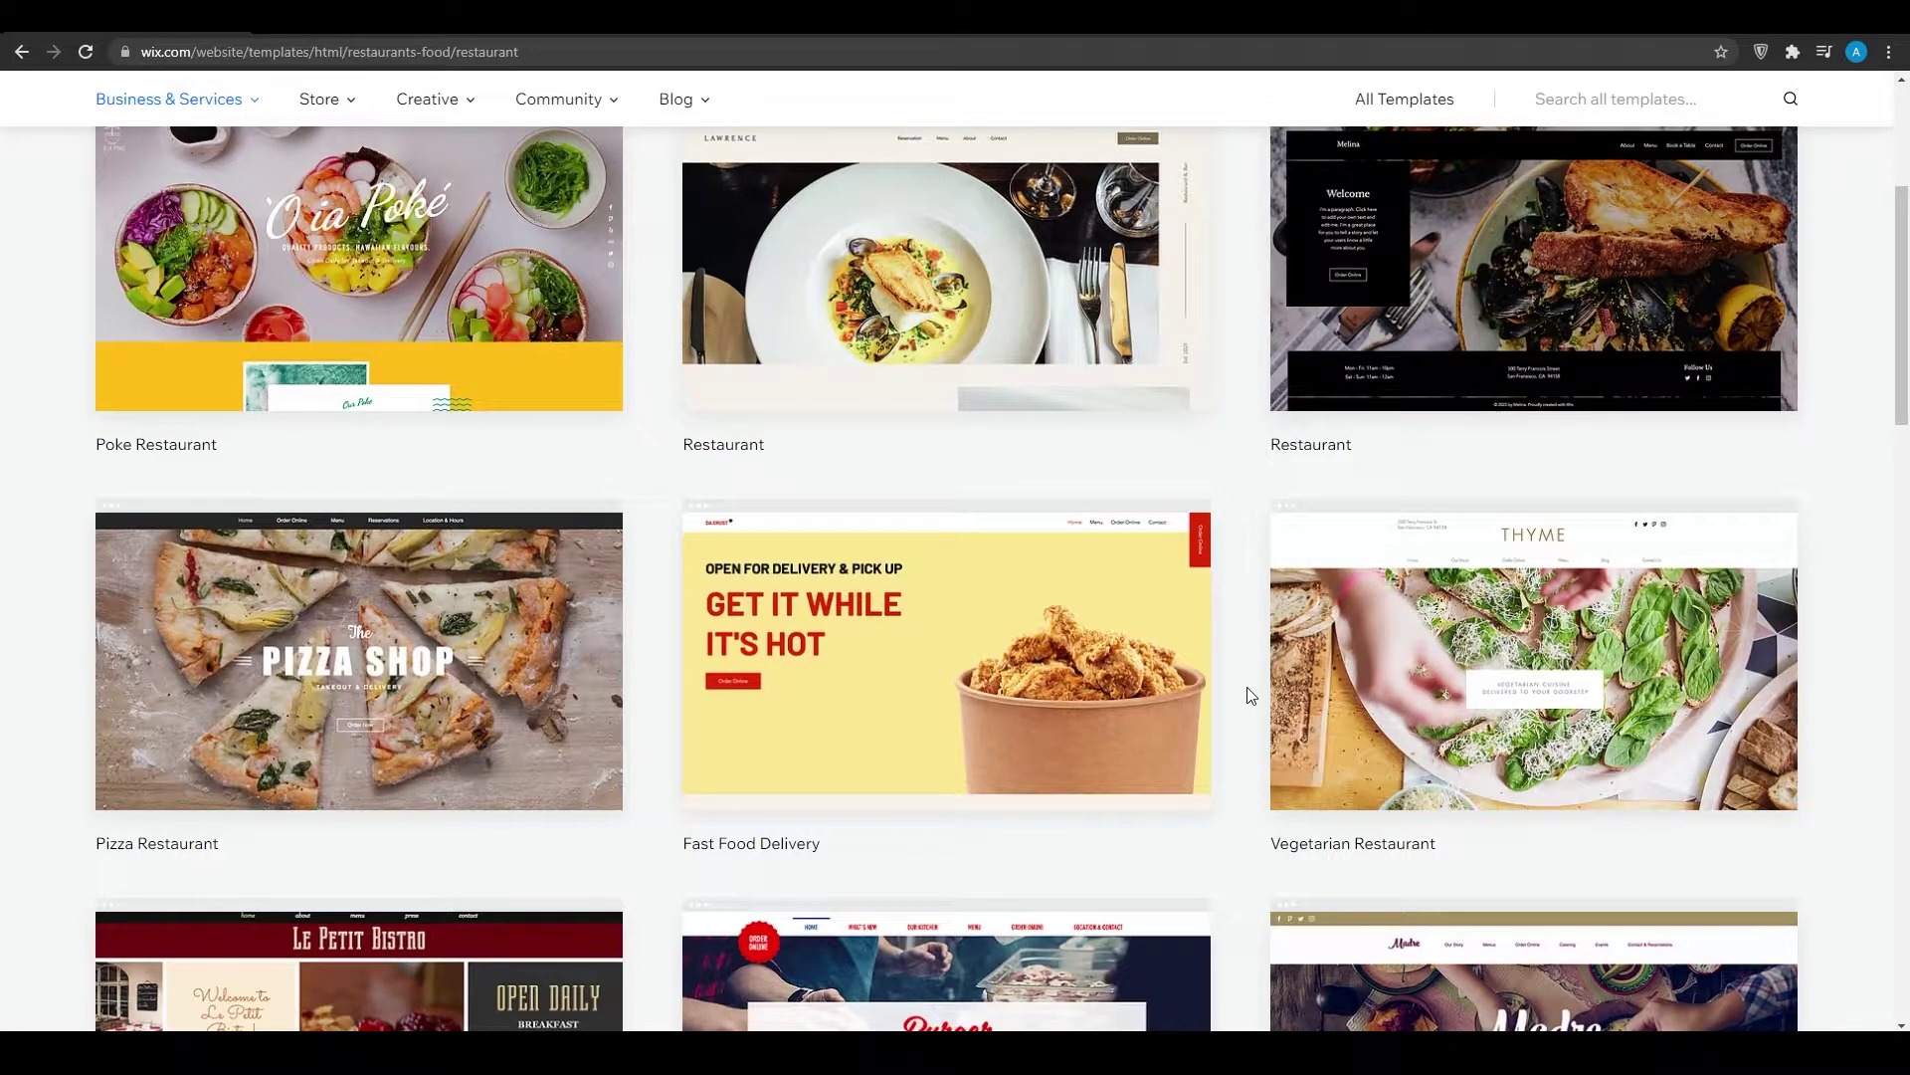
scroll(1252, 694, "down", 6)
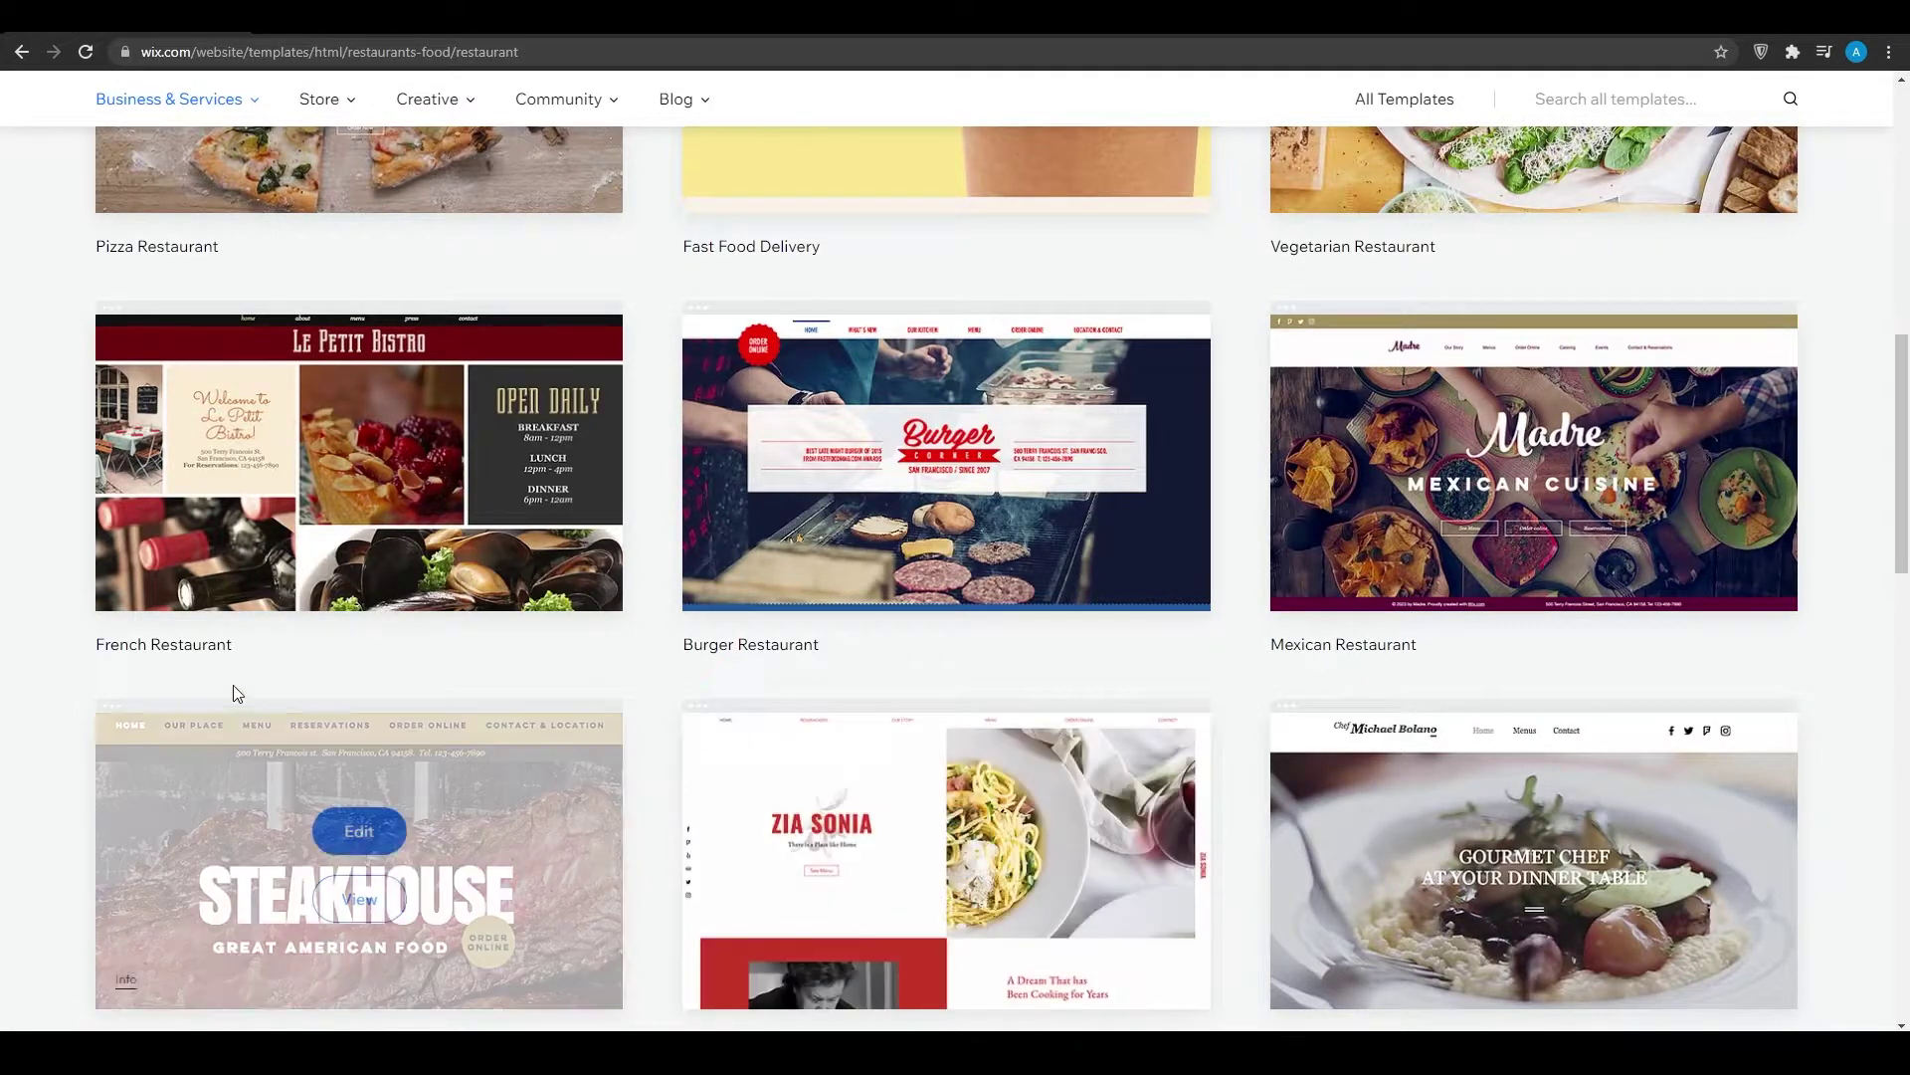
scroll(265, 689, "down", 3)
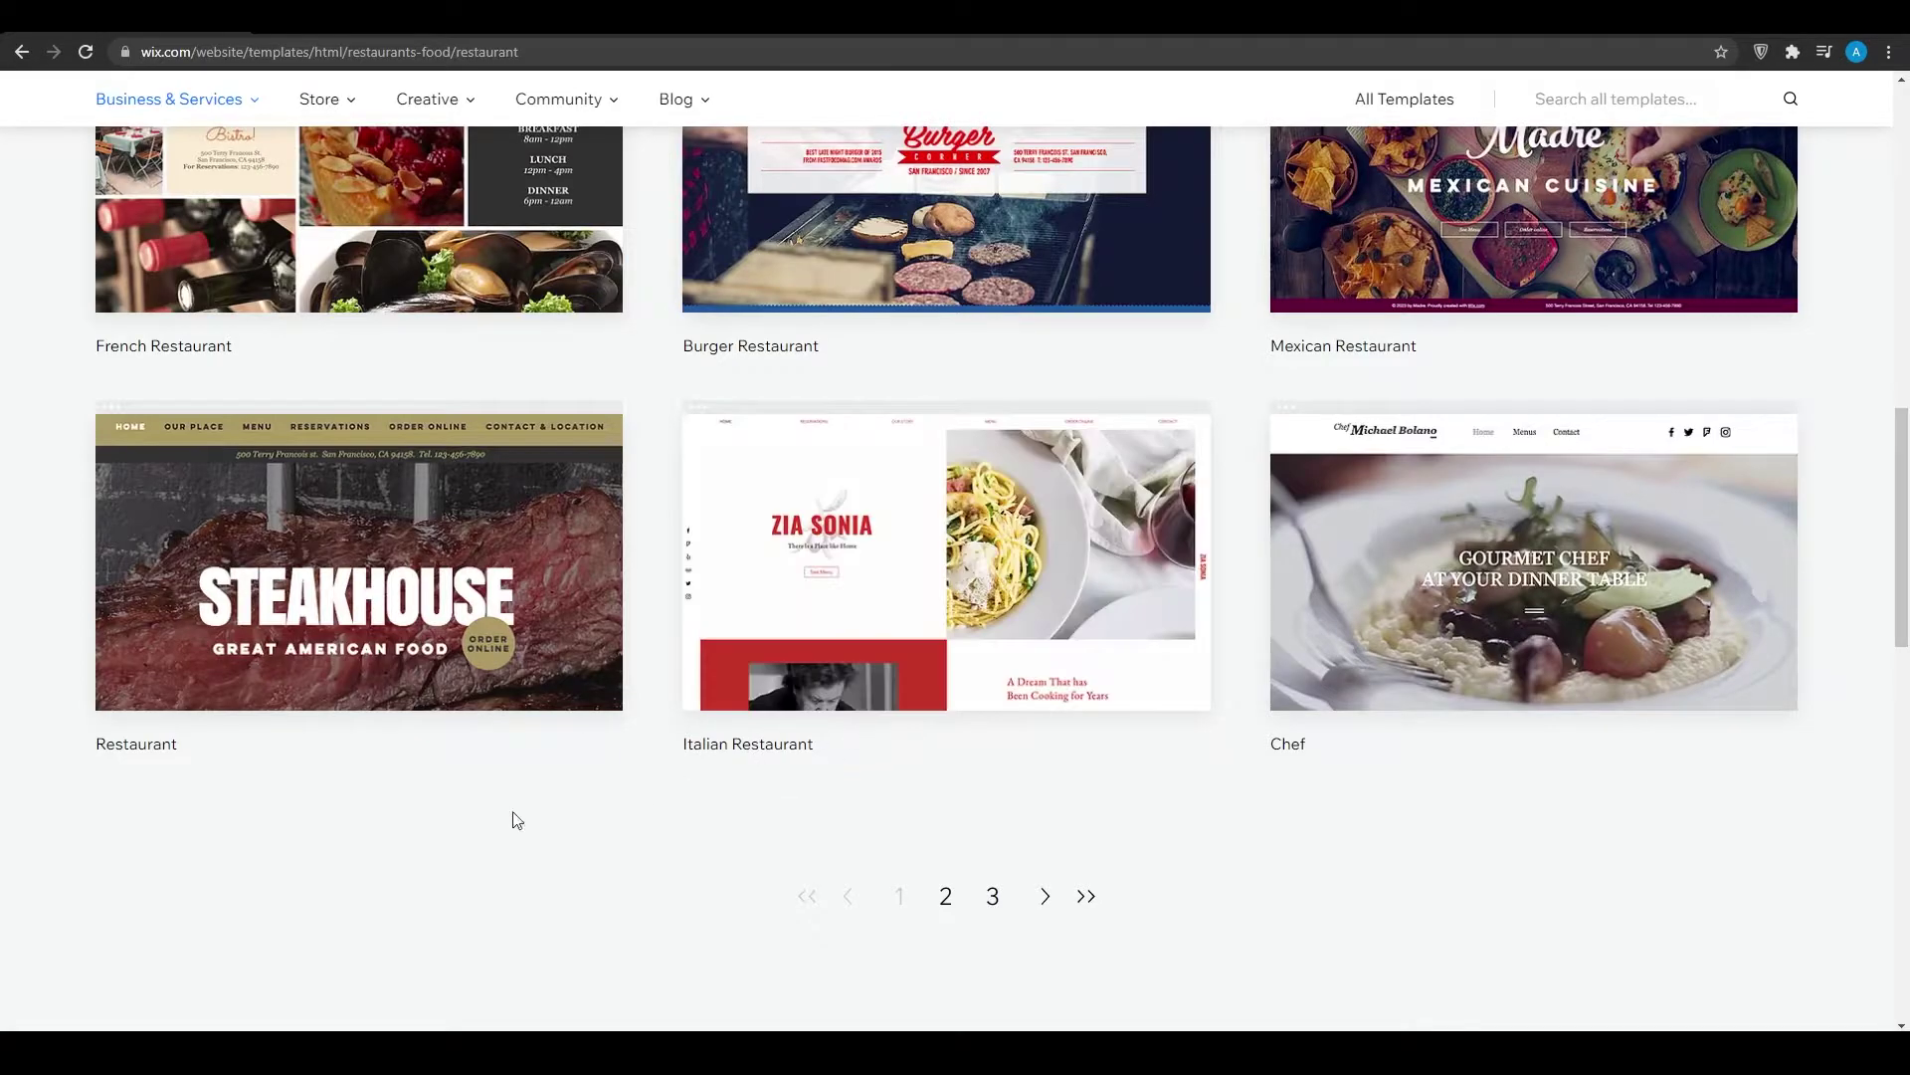
scroll(550, 809, "up", 4)
scroll(33, 742, "up", 8)
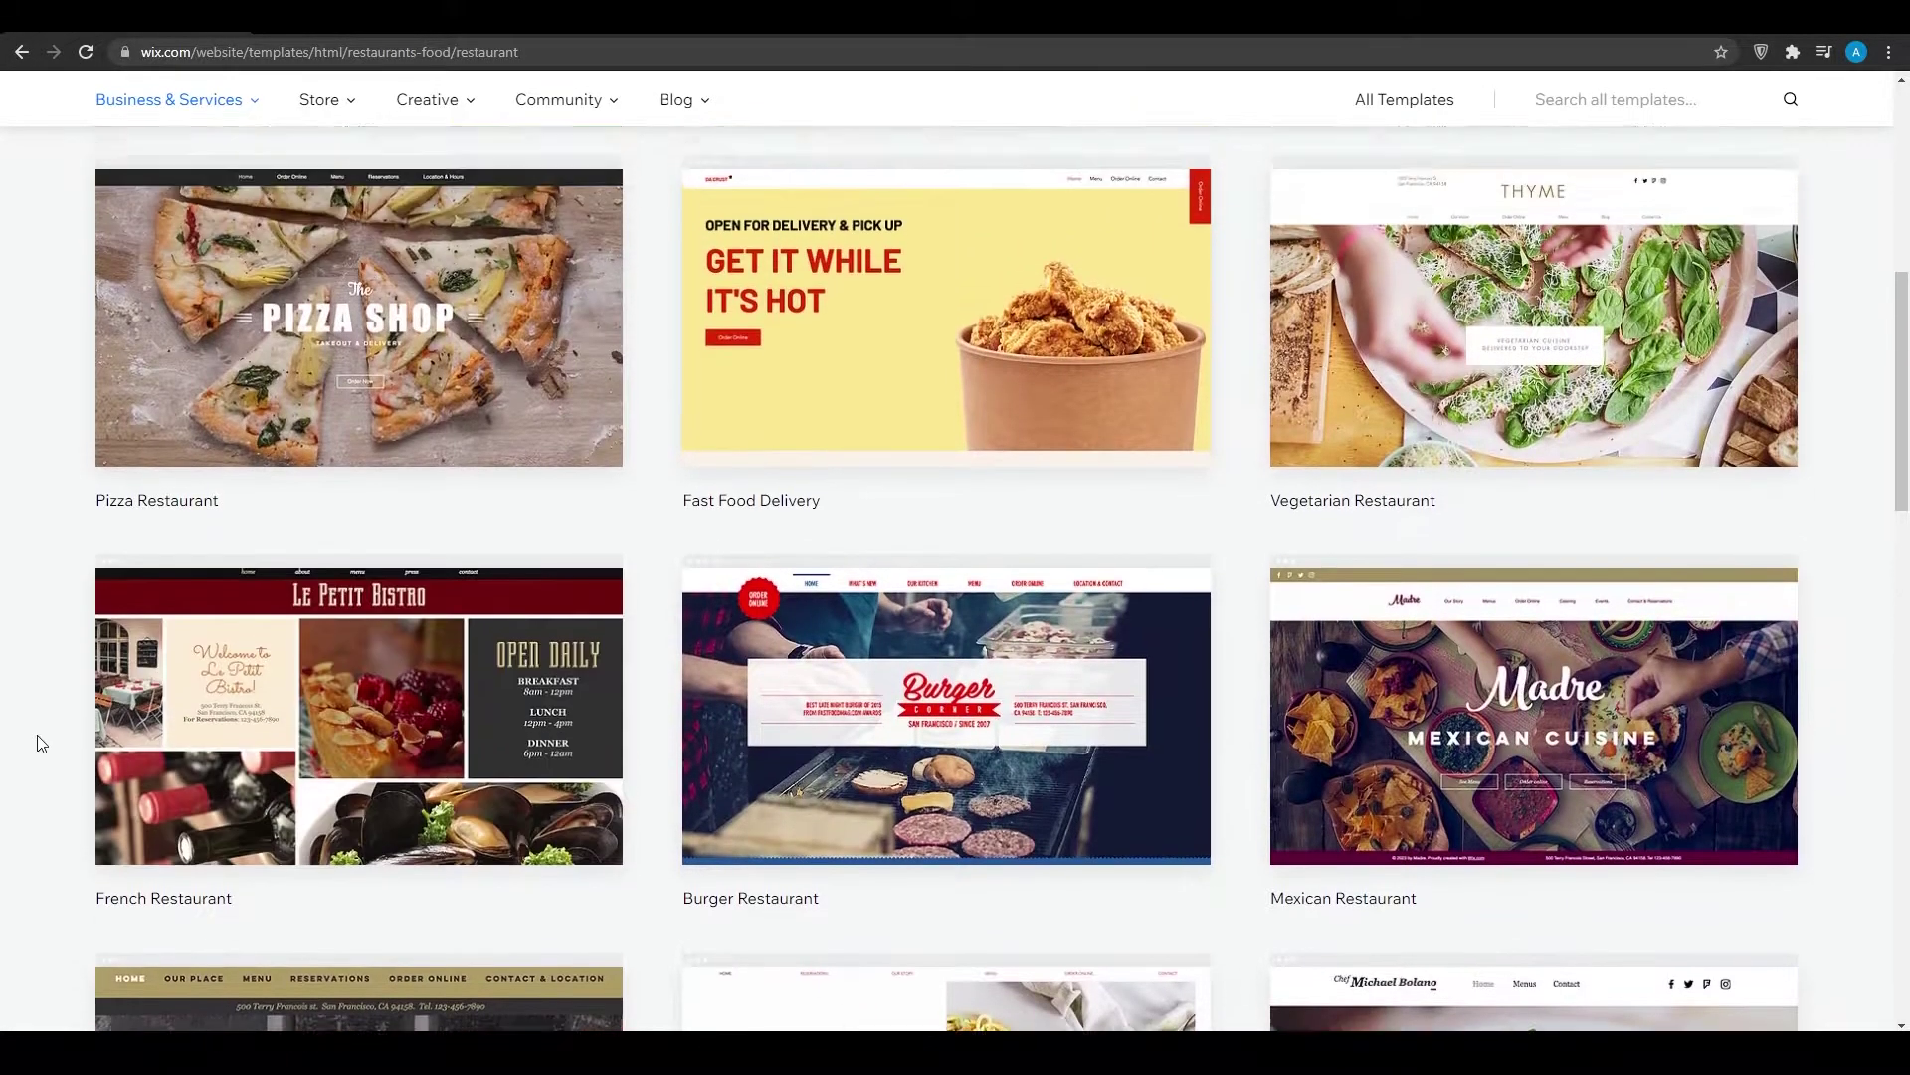
scroll(45, 736, "down", 4)
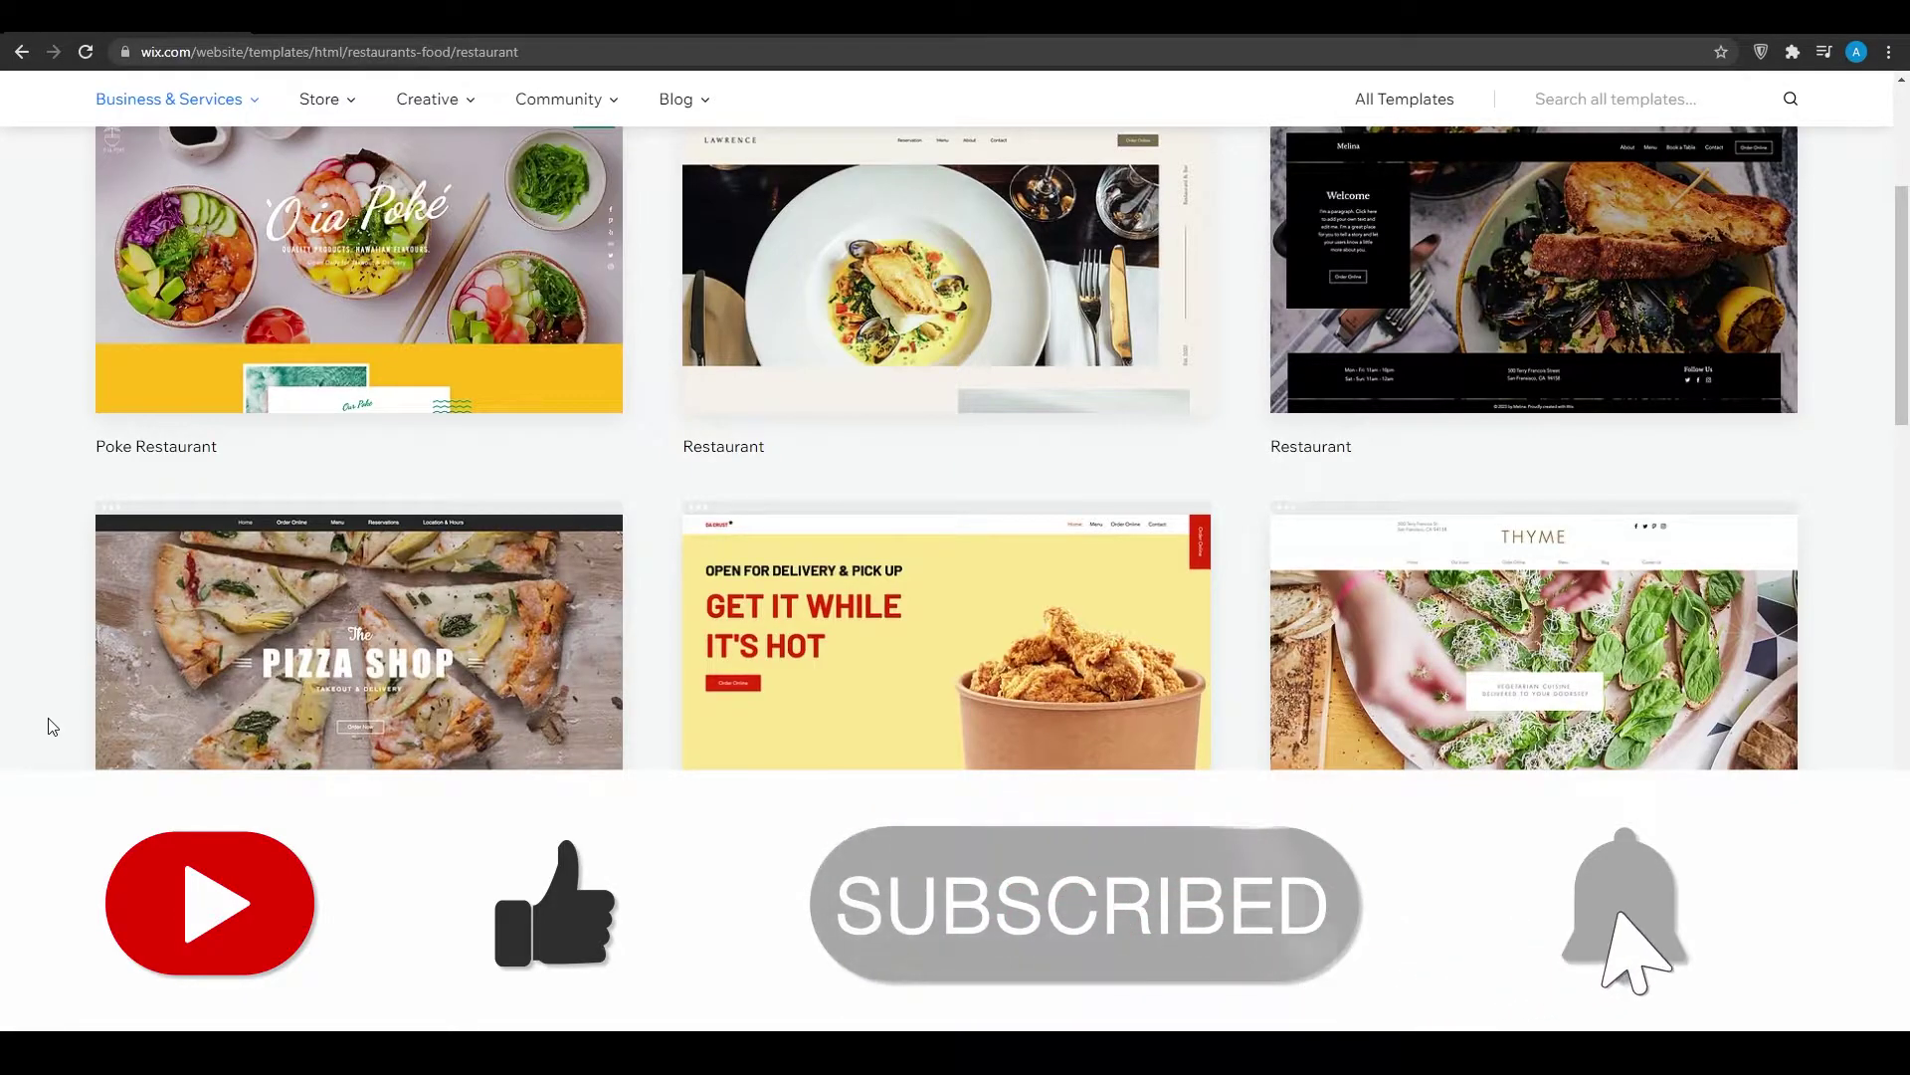
scroll(52, 727, "down", 3)
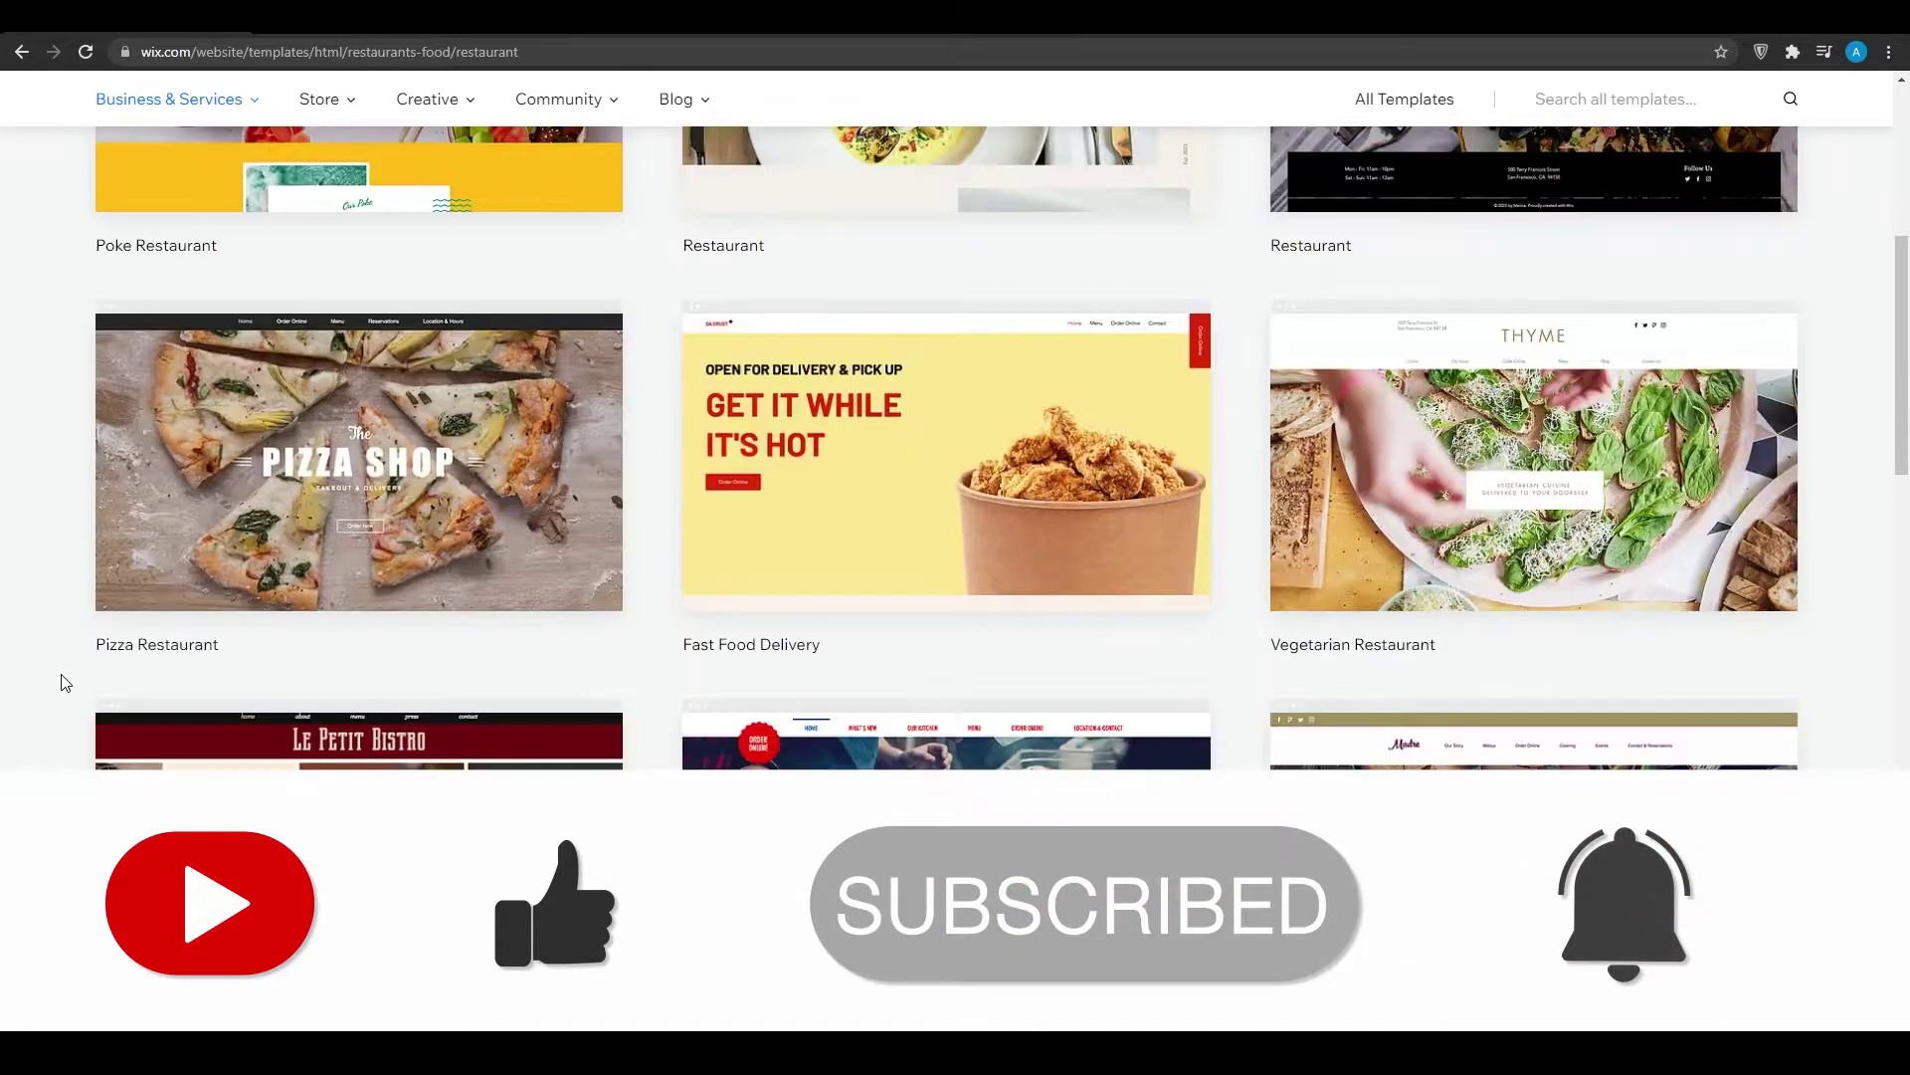
scroll(35, 638, "down", 3)
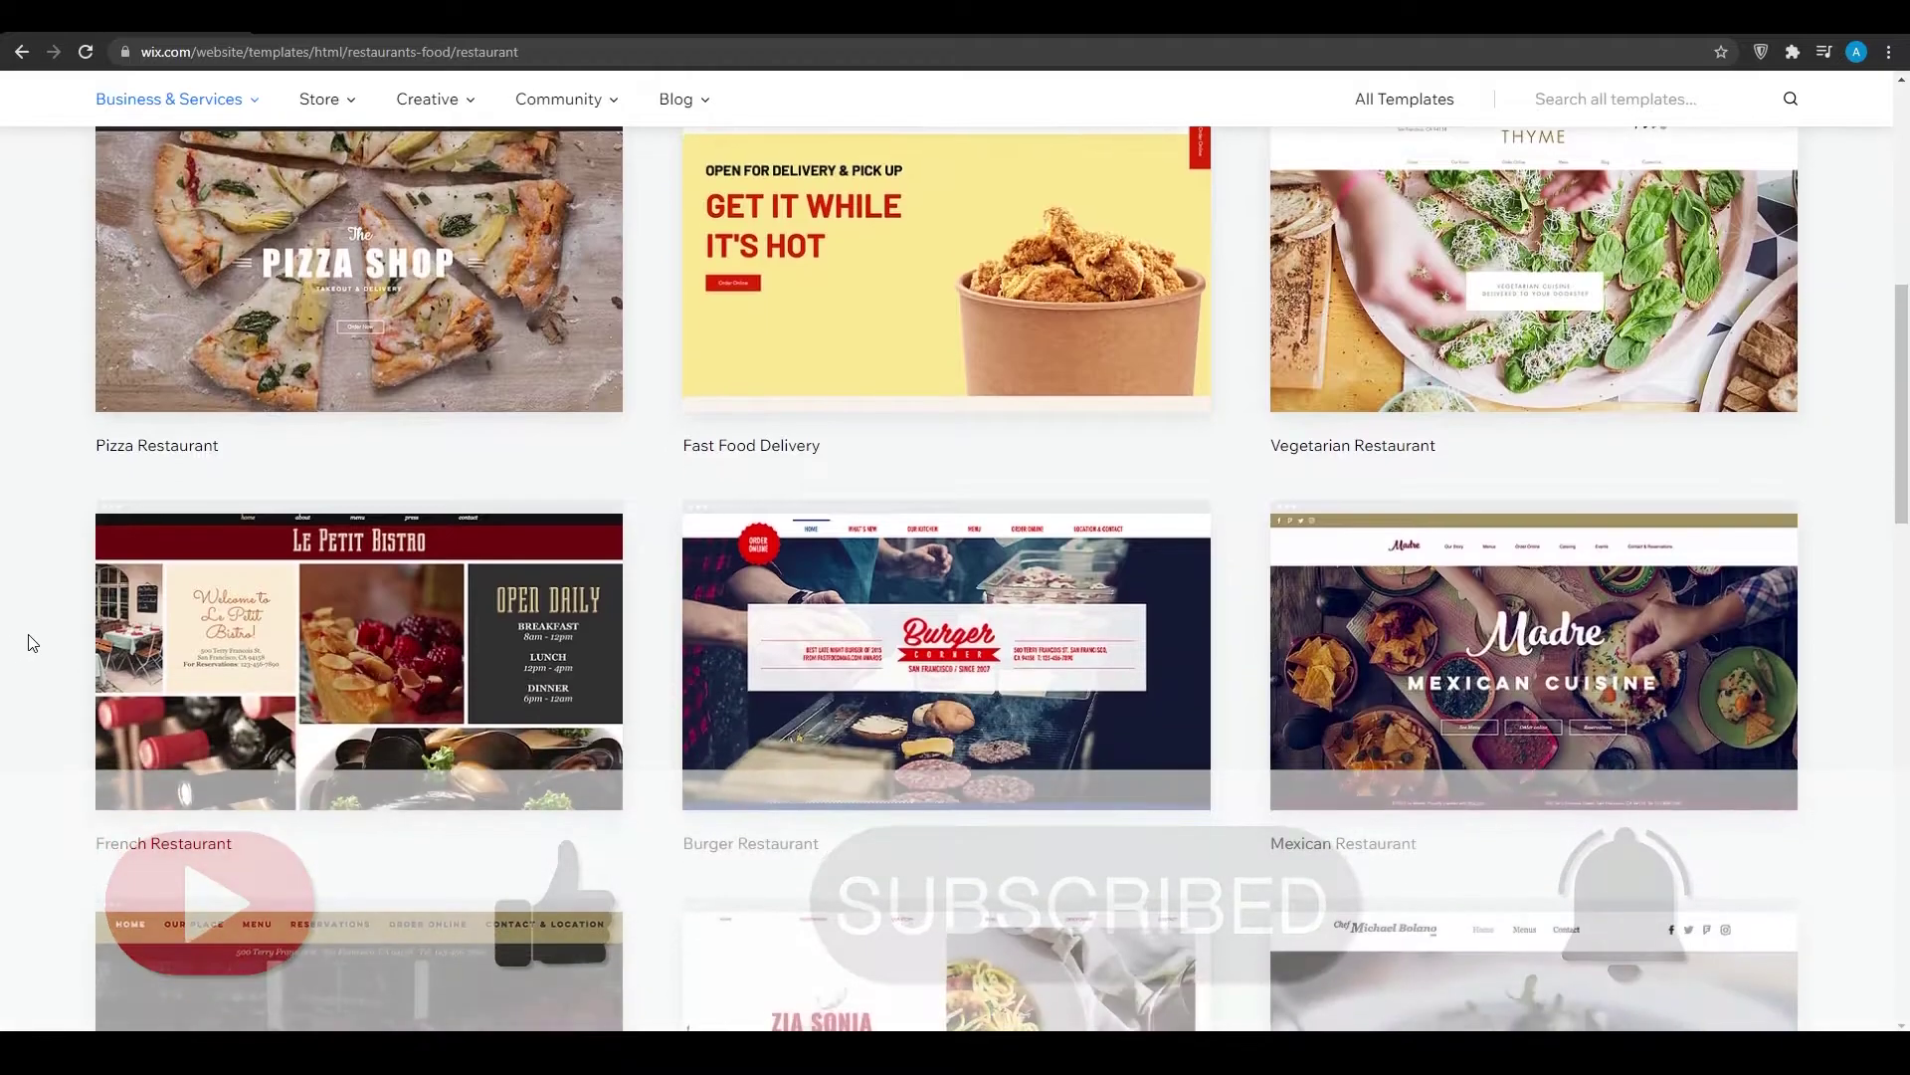
scroll(35, 639, "down", 2)
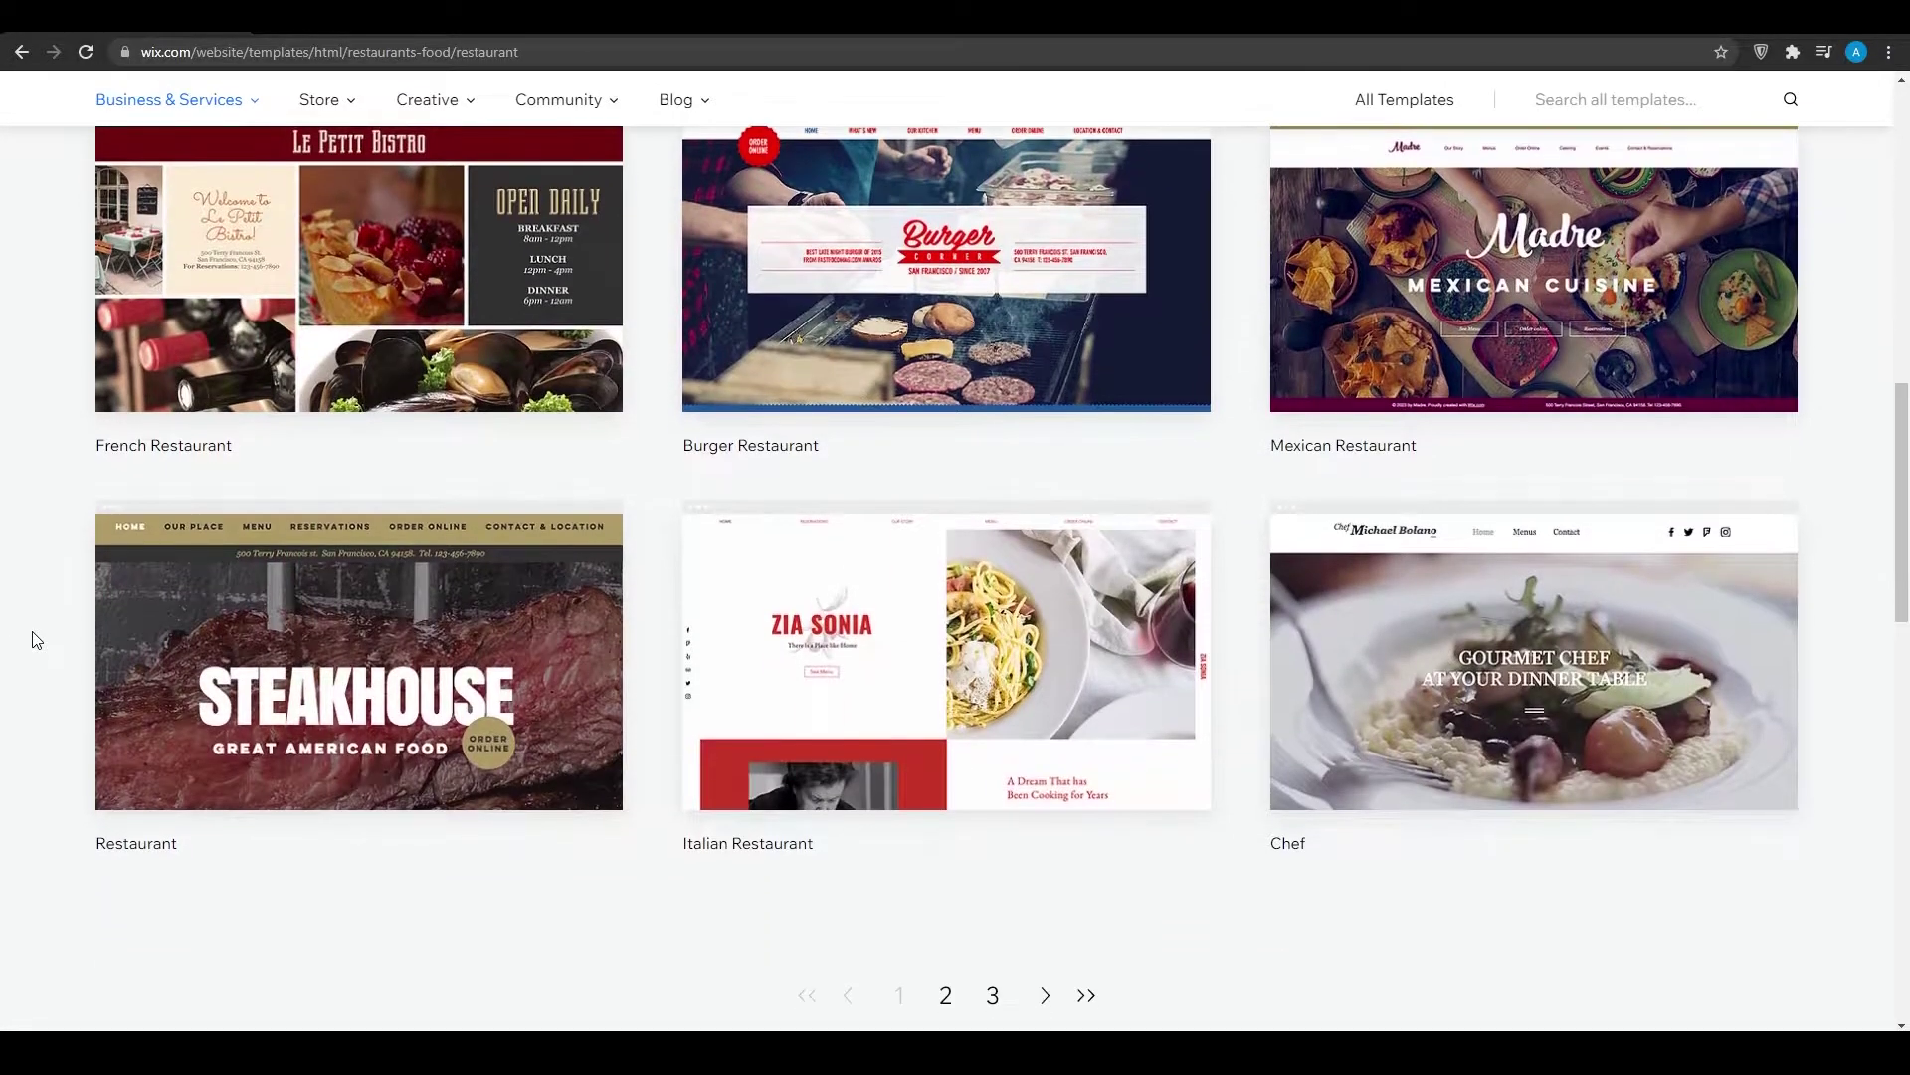
scroll(35, 639, "up", 9)
scroll(32, 633, "up", 3)
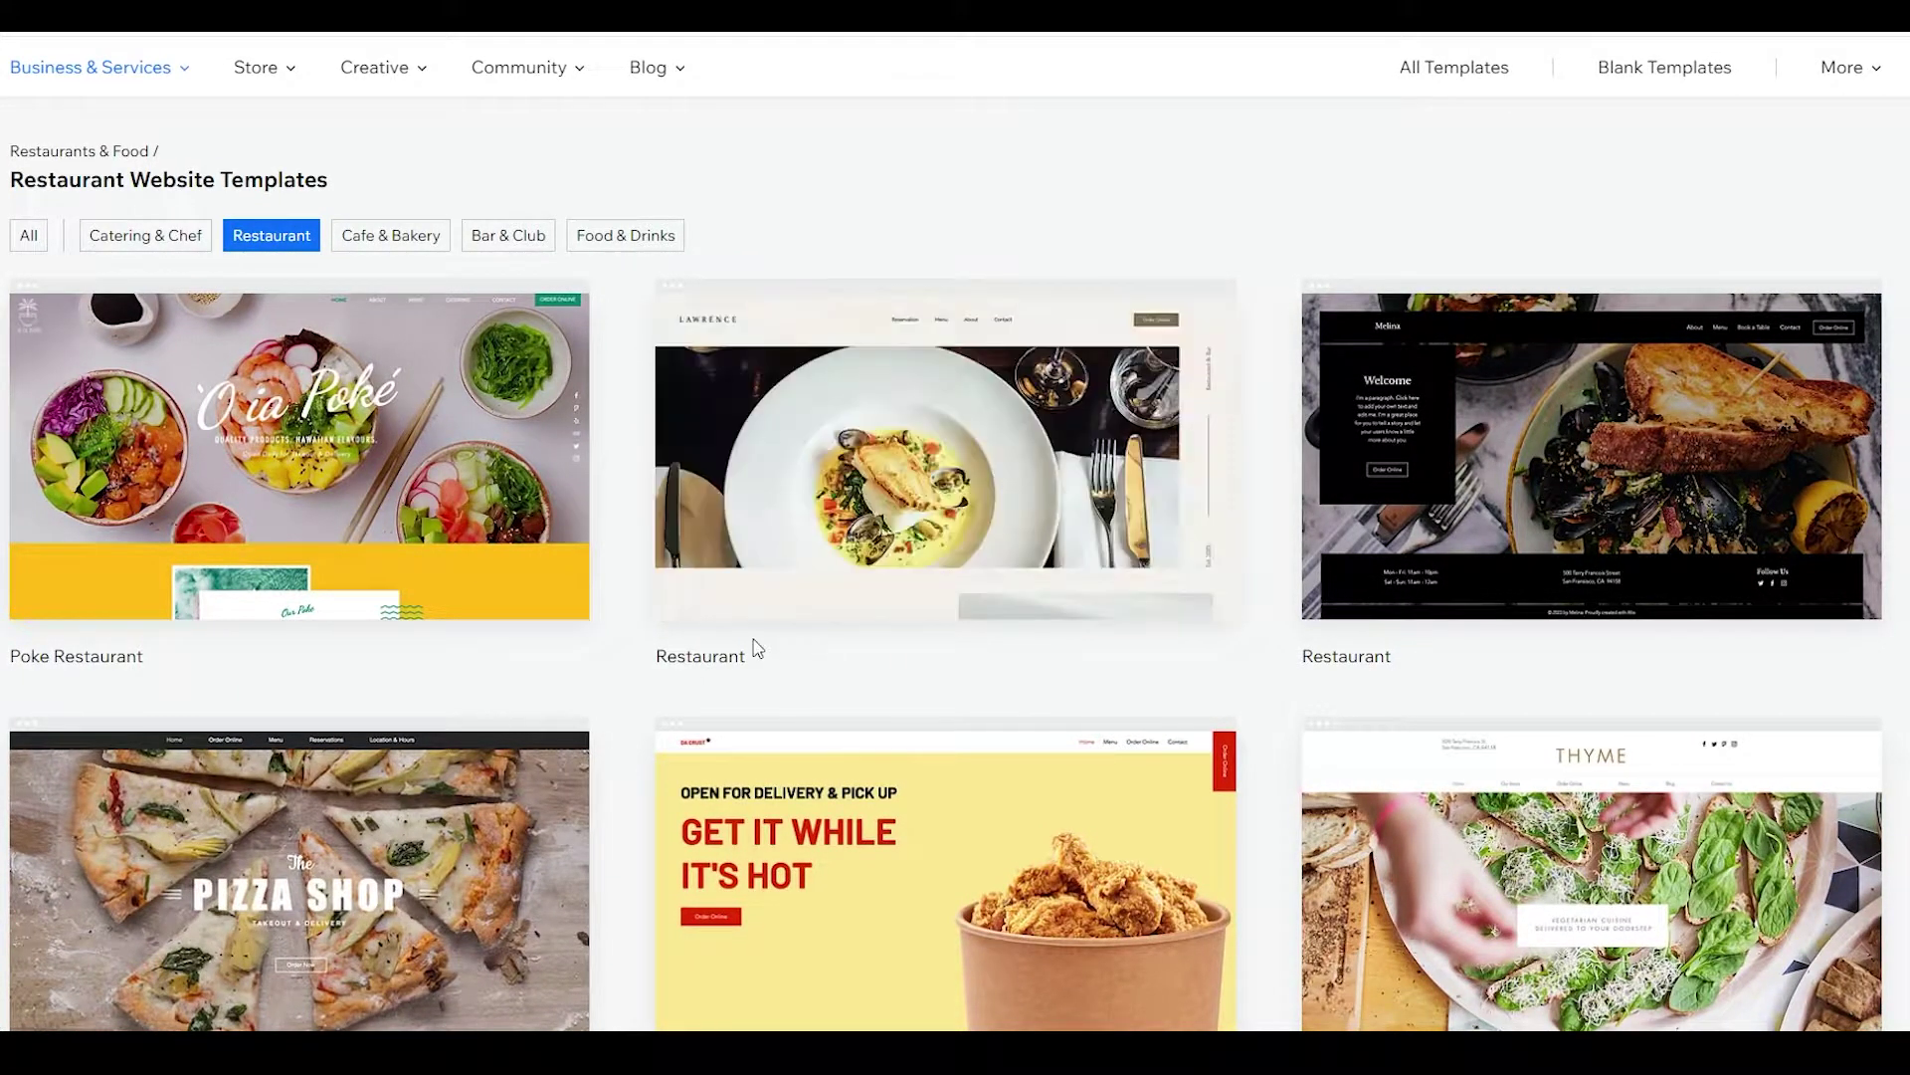
- Preview the Lawrence restaurant template, open its full demo, and dismiss the starting-point pop-up
mouse_move(755, 611)
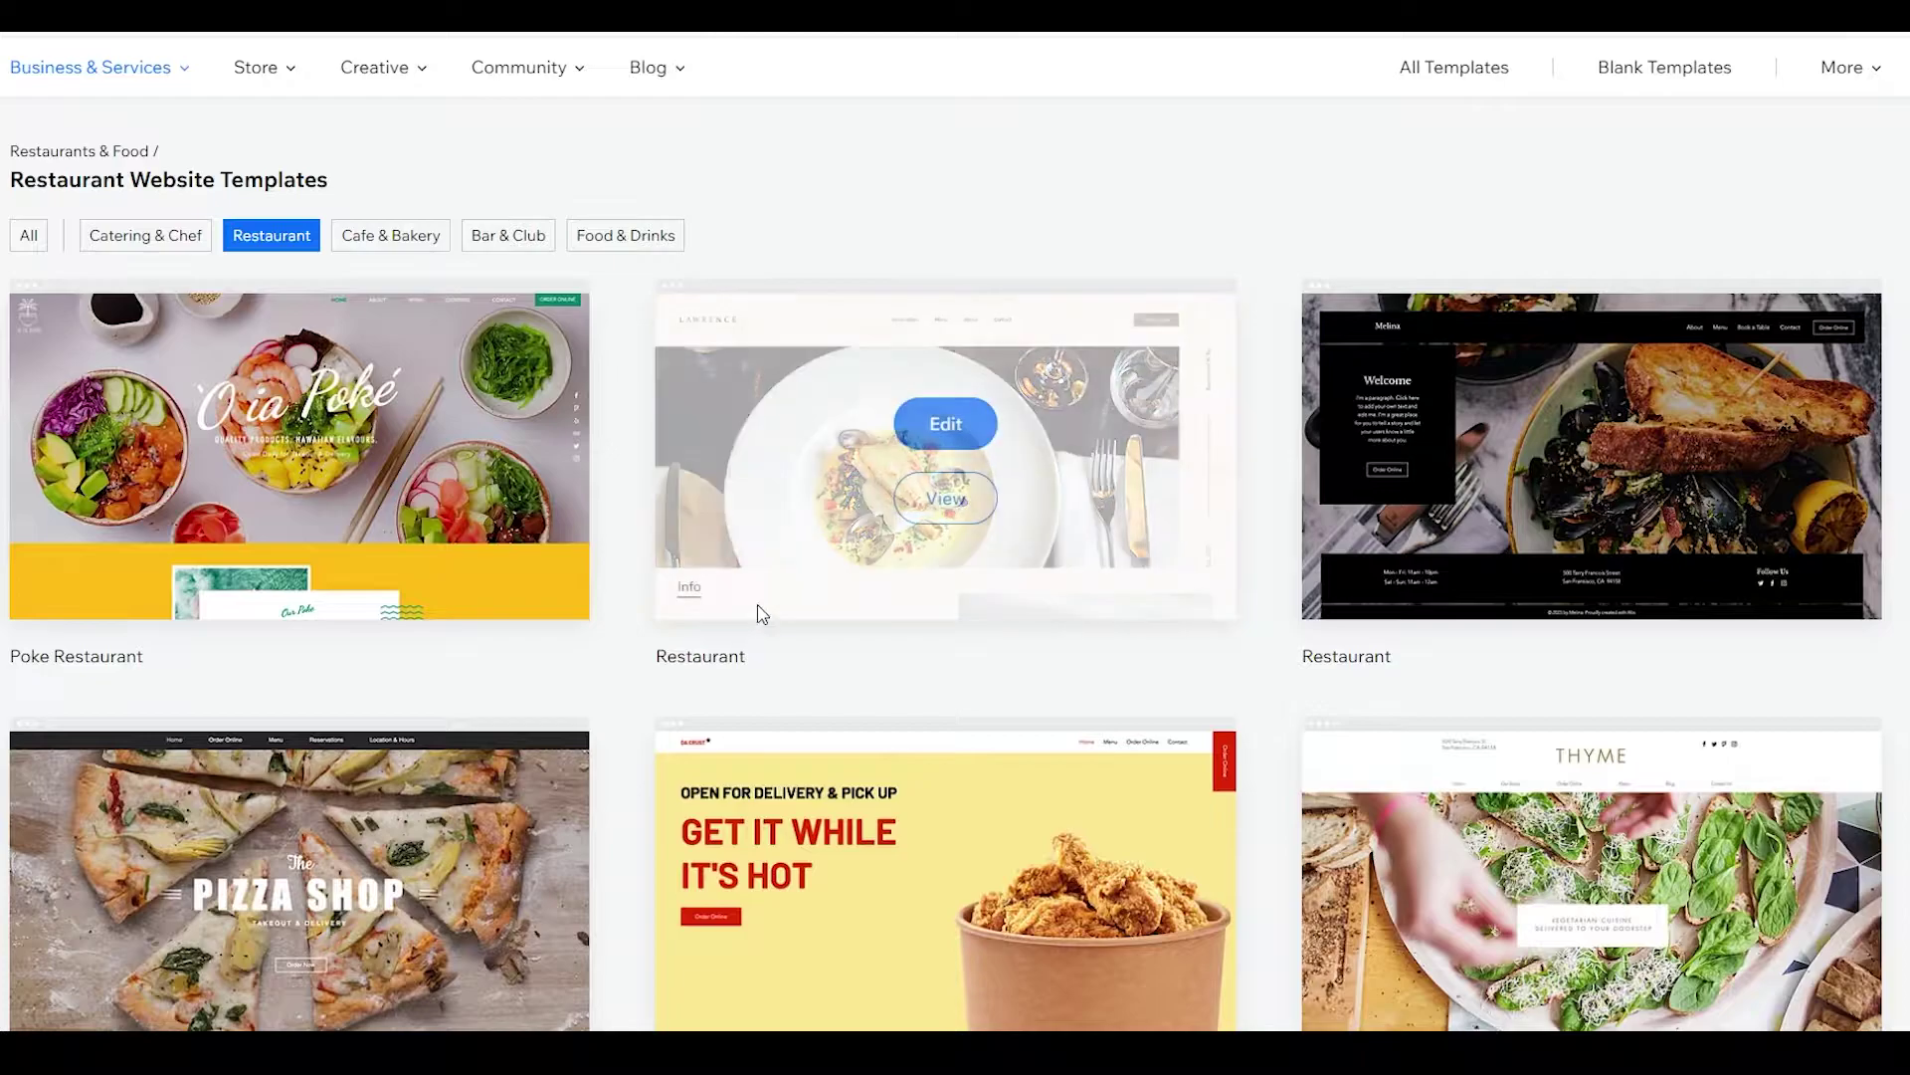
left_click(935, 501)
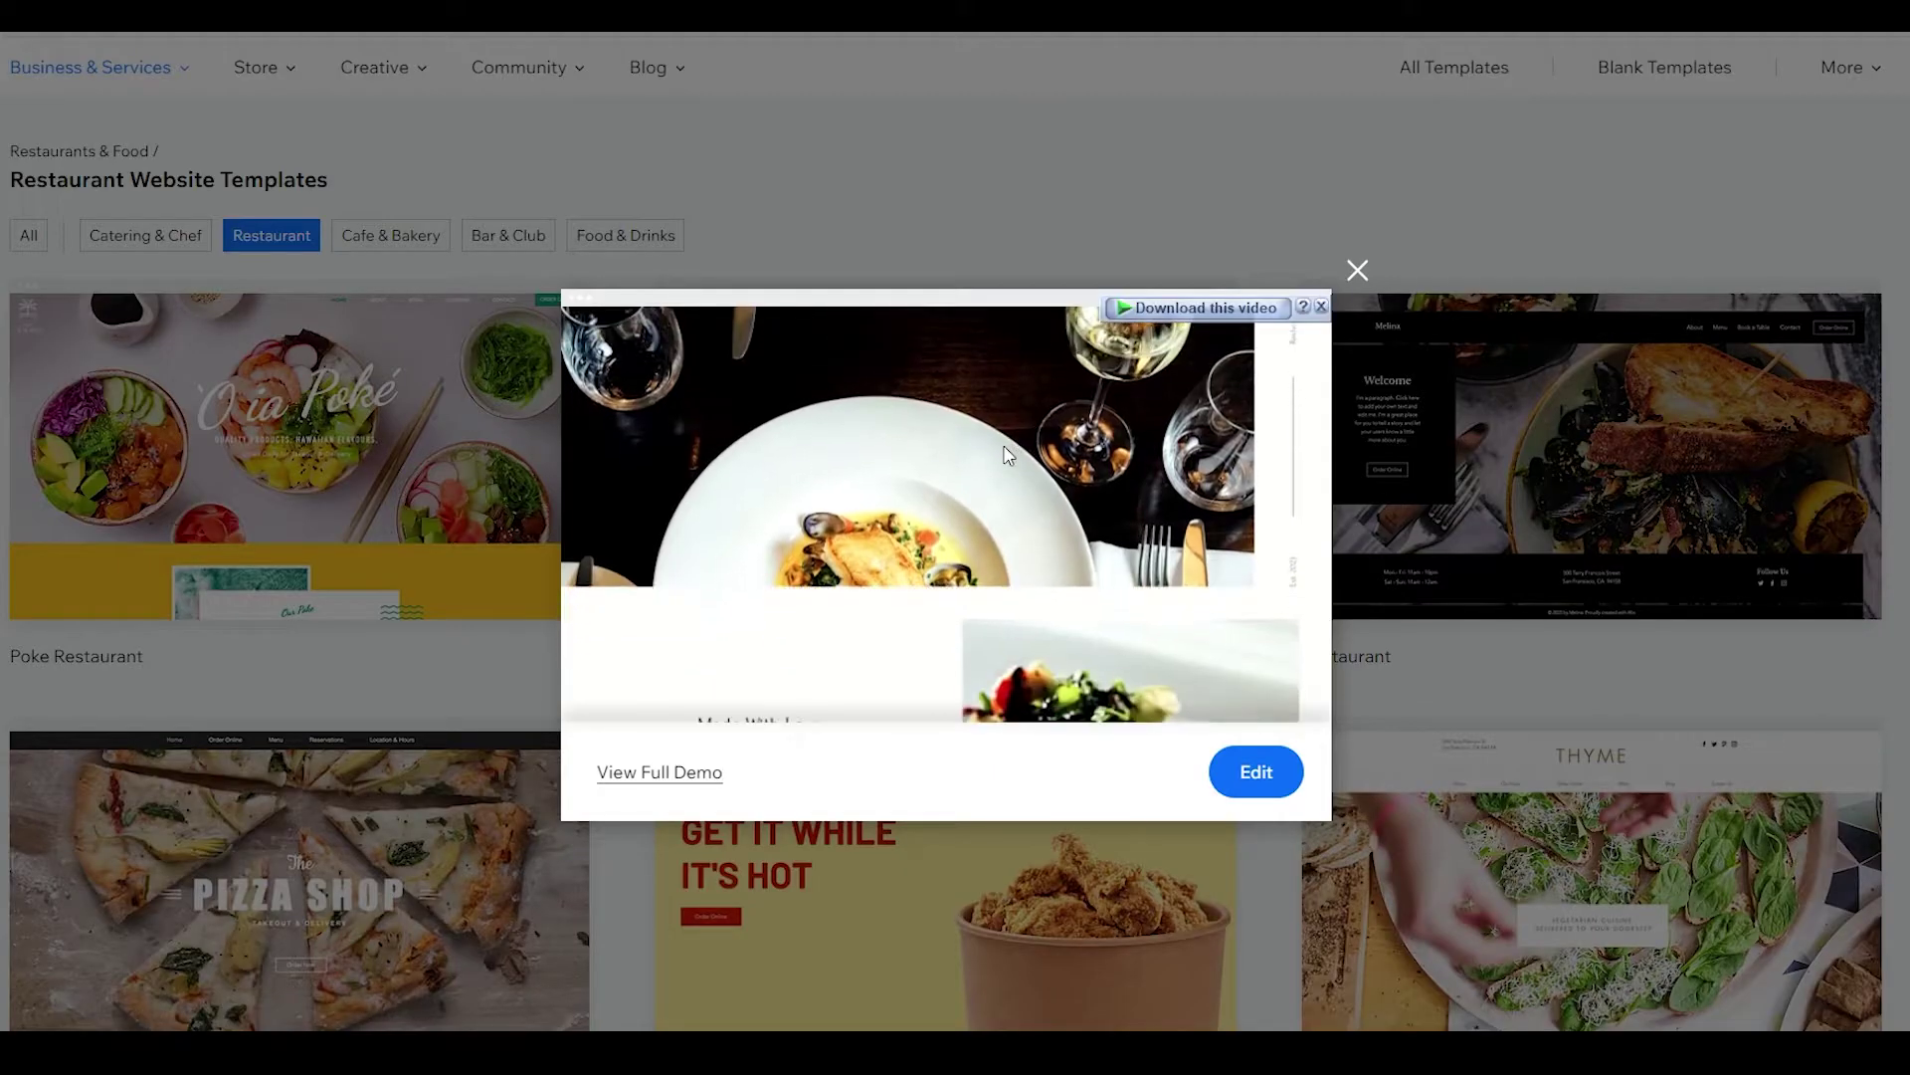
scroll(1010, 455, "down", 3)
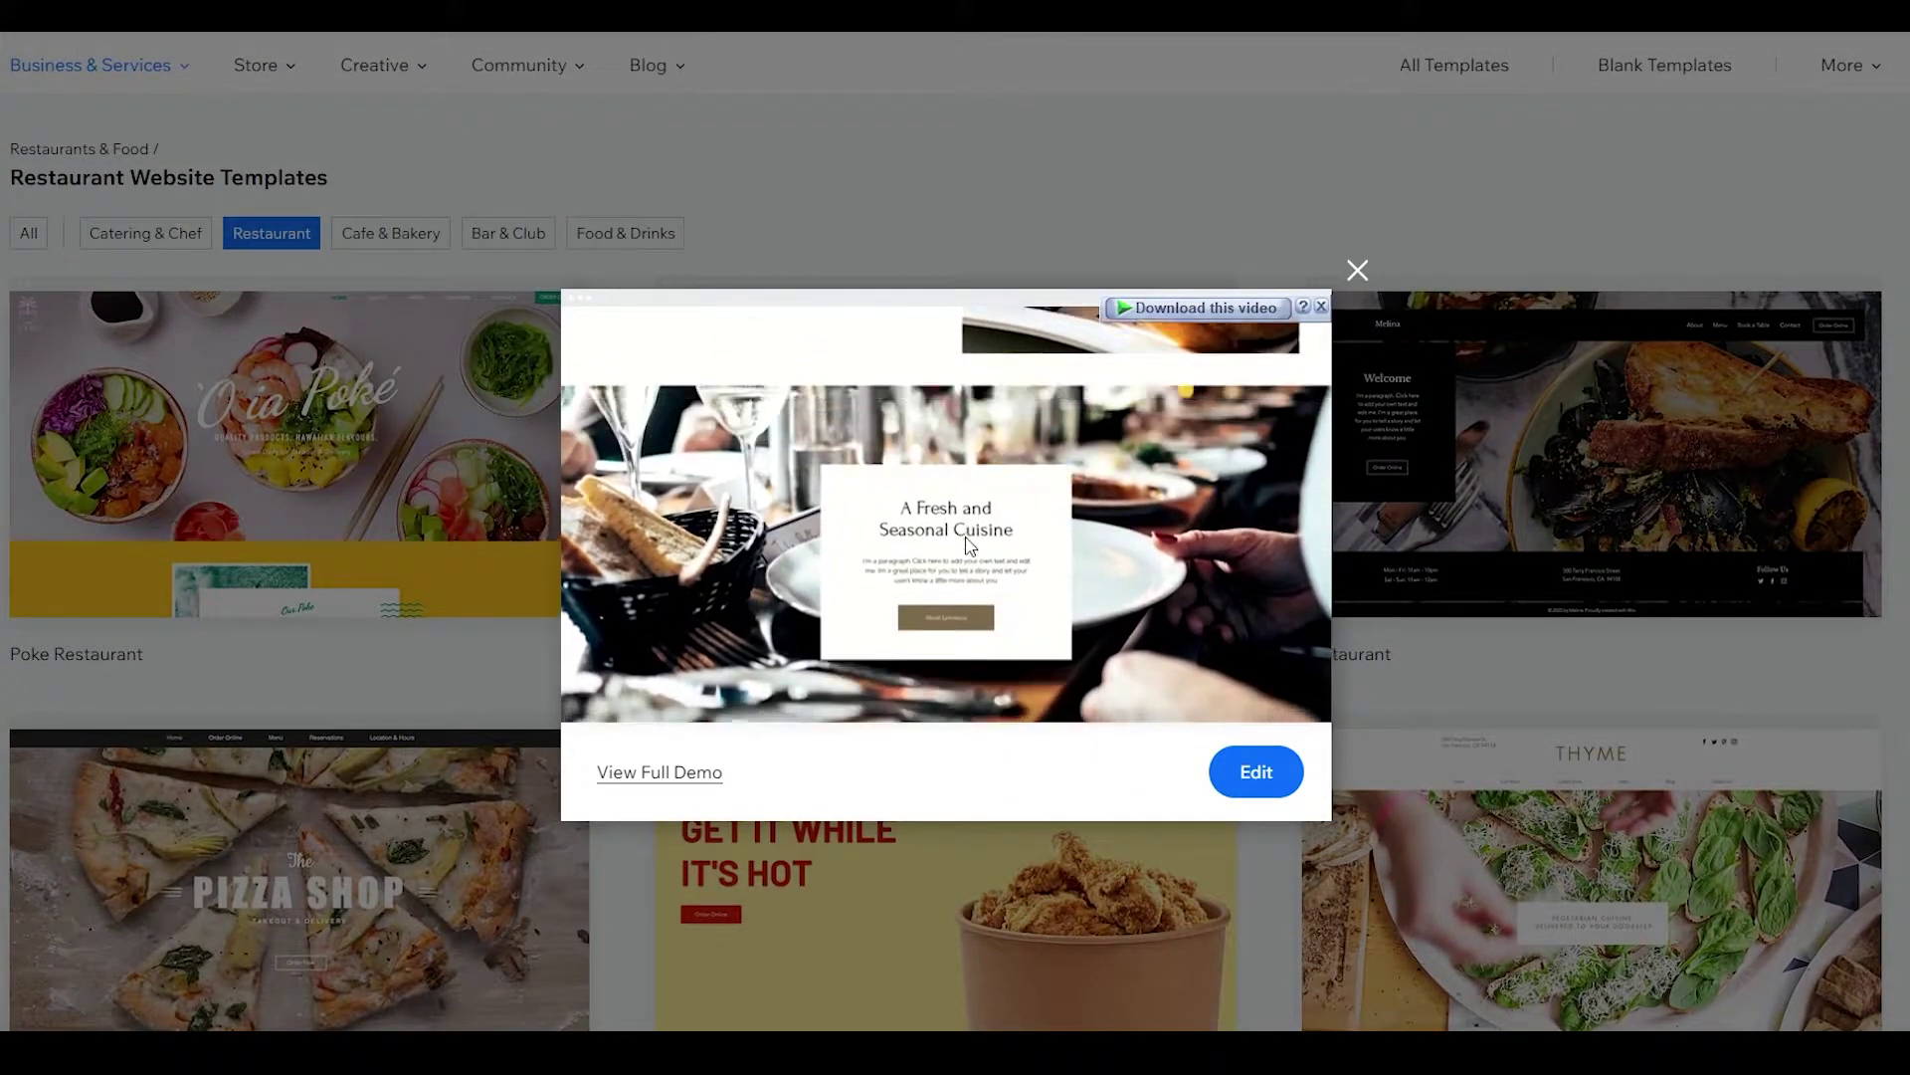
left_click(676, 782)
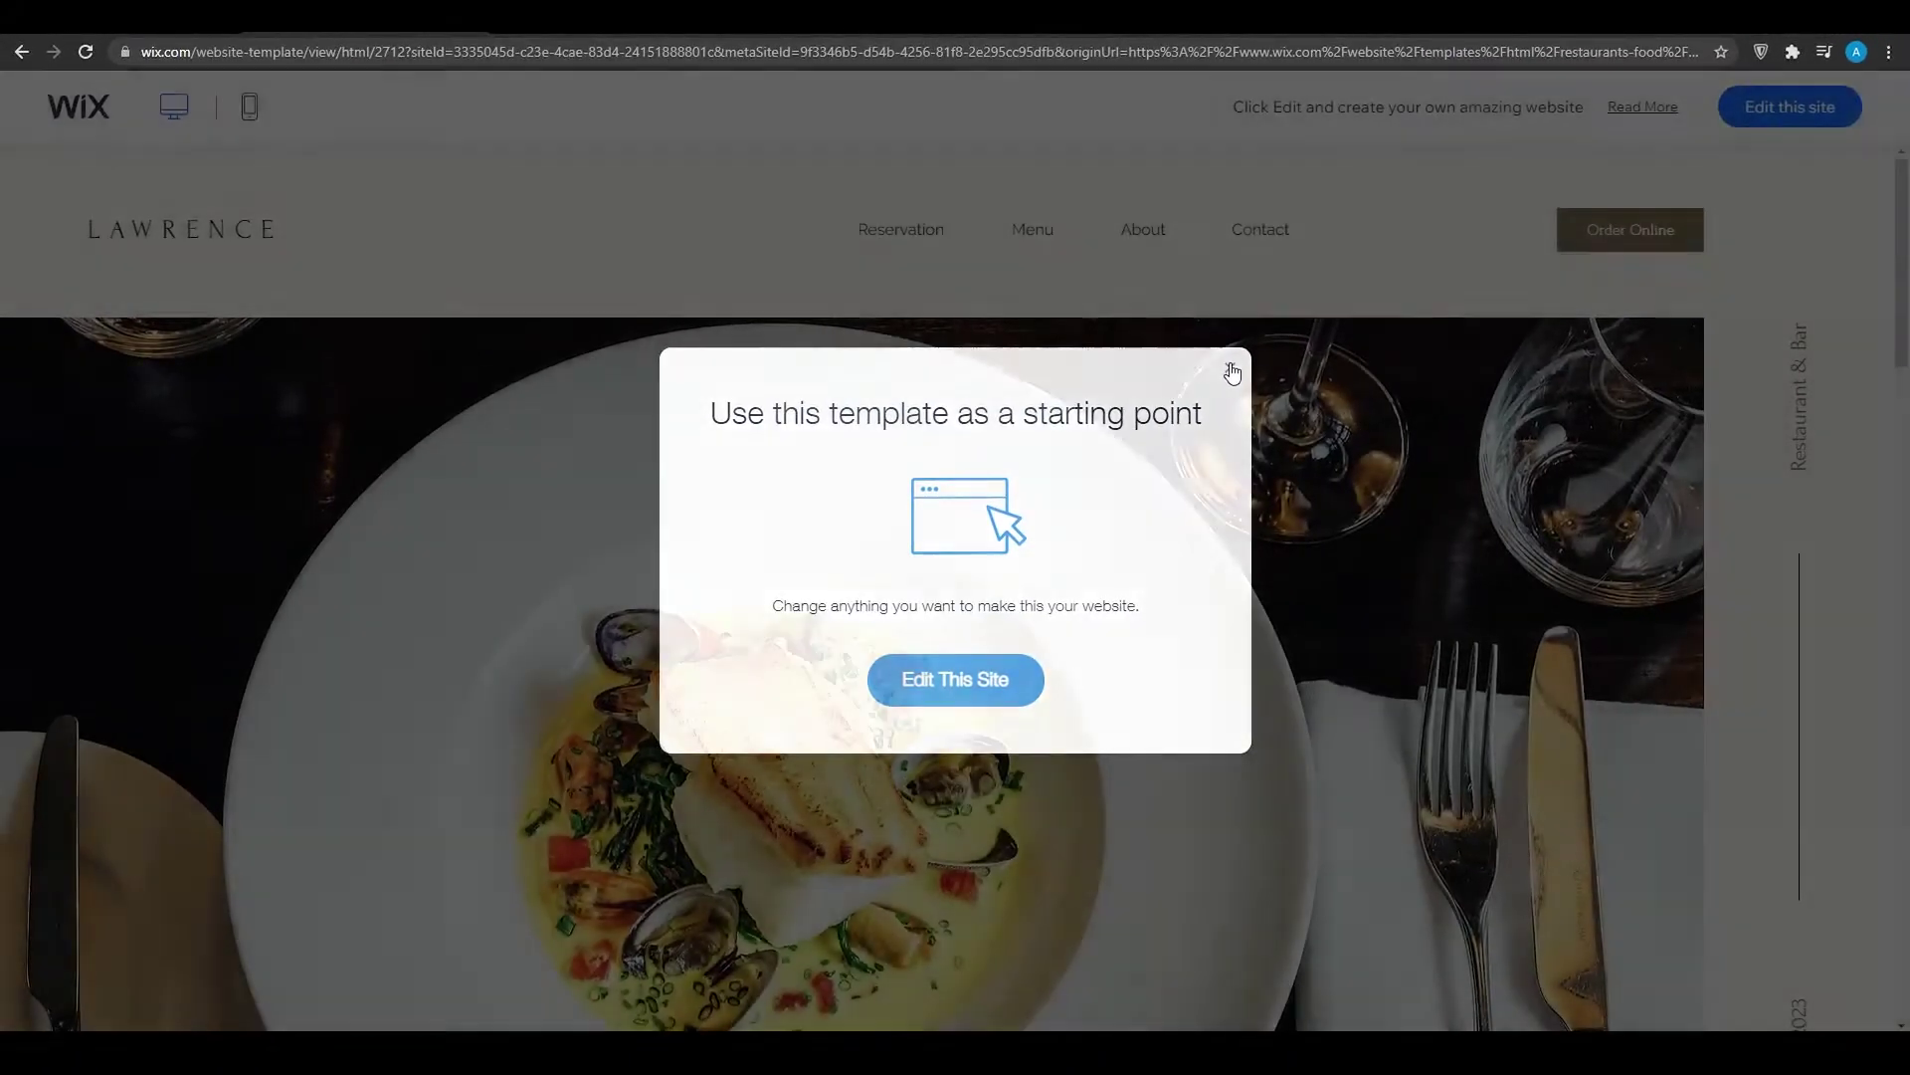
left_click(1234, 370)
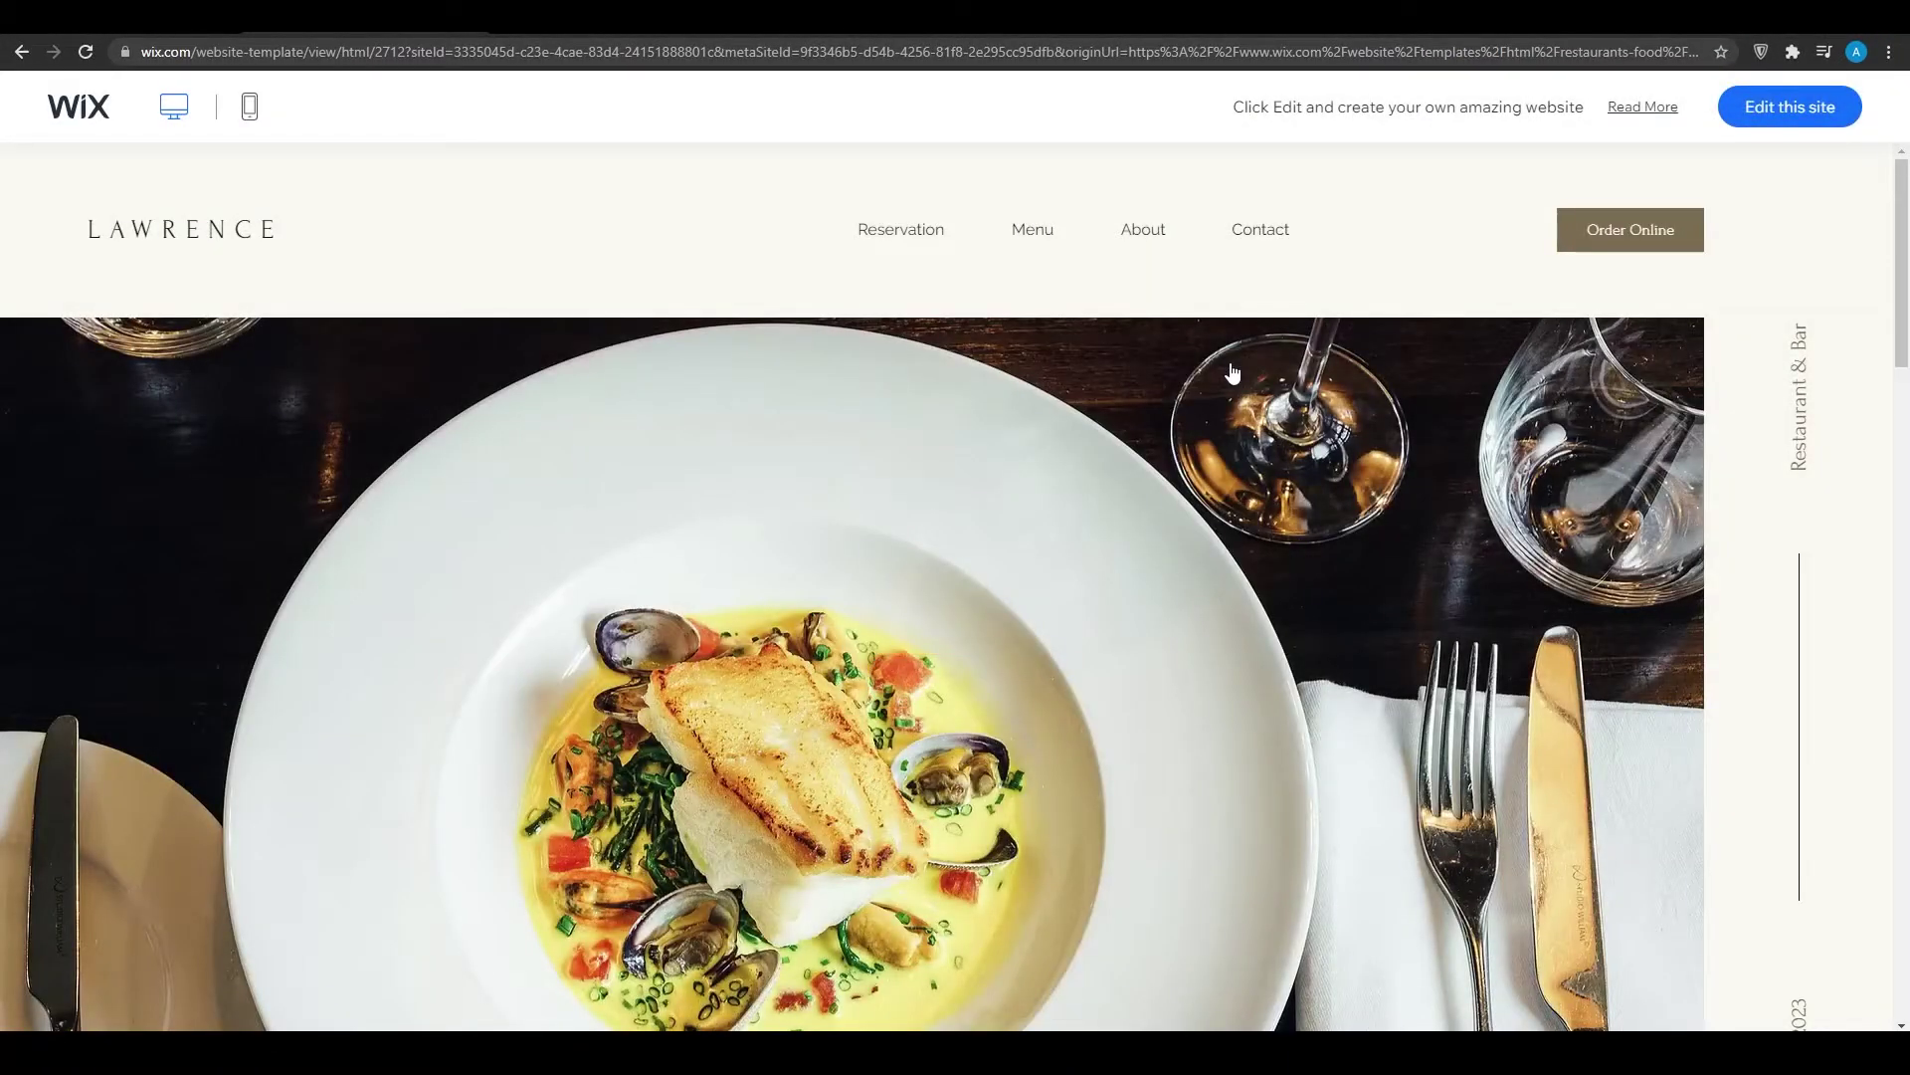
- Examine the Lawrence demo's page in the desktop view and in the mobile view
scroll(1234, 368, "down", 12)
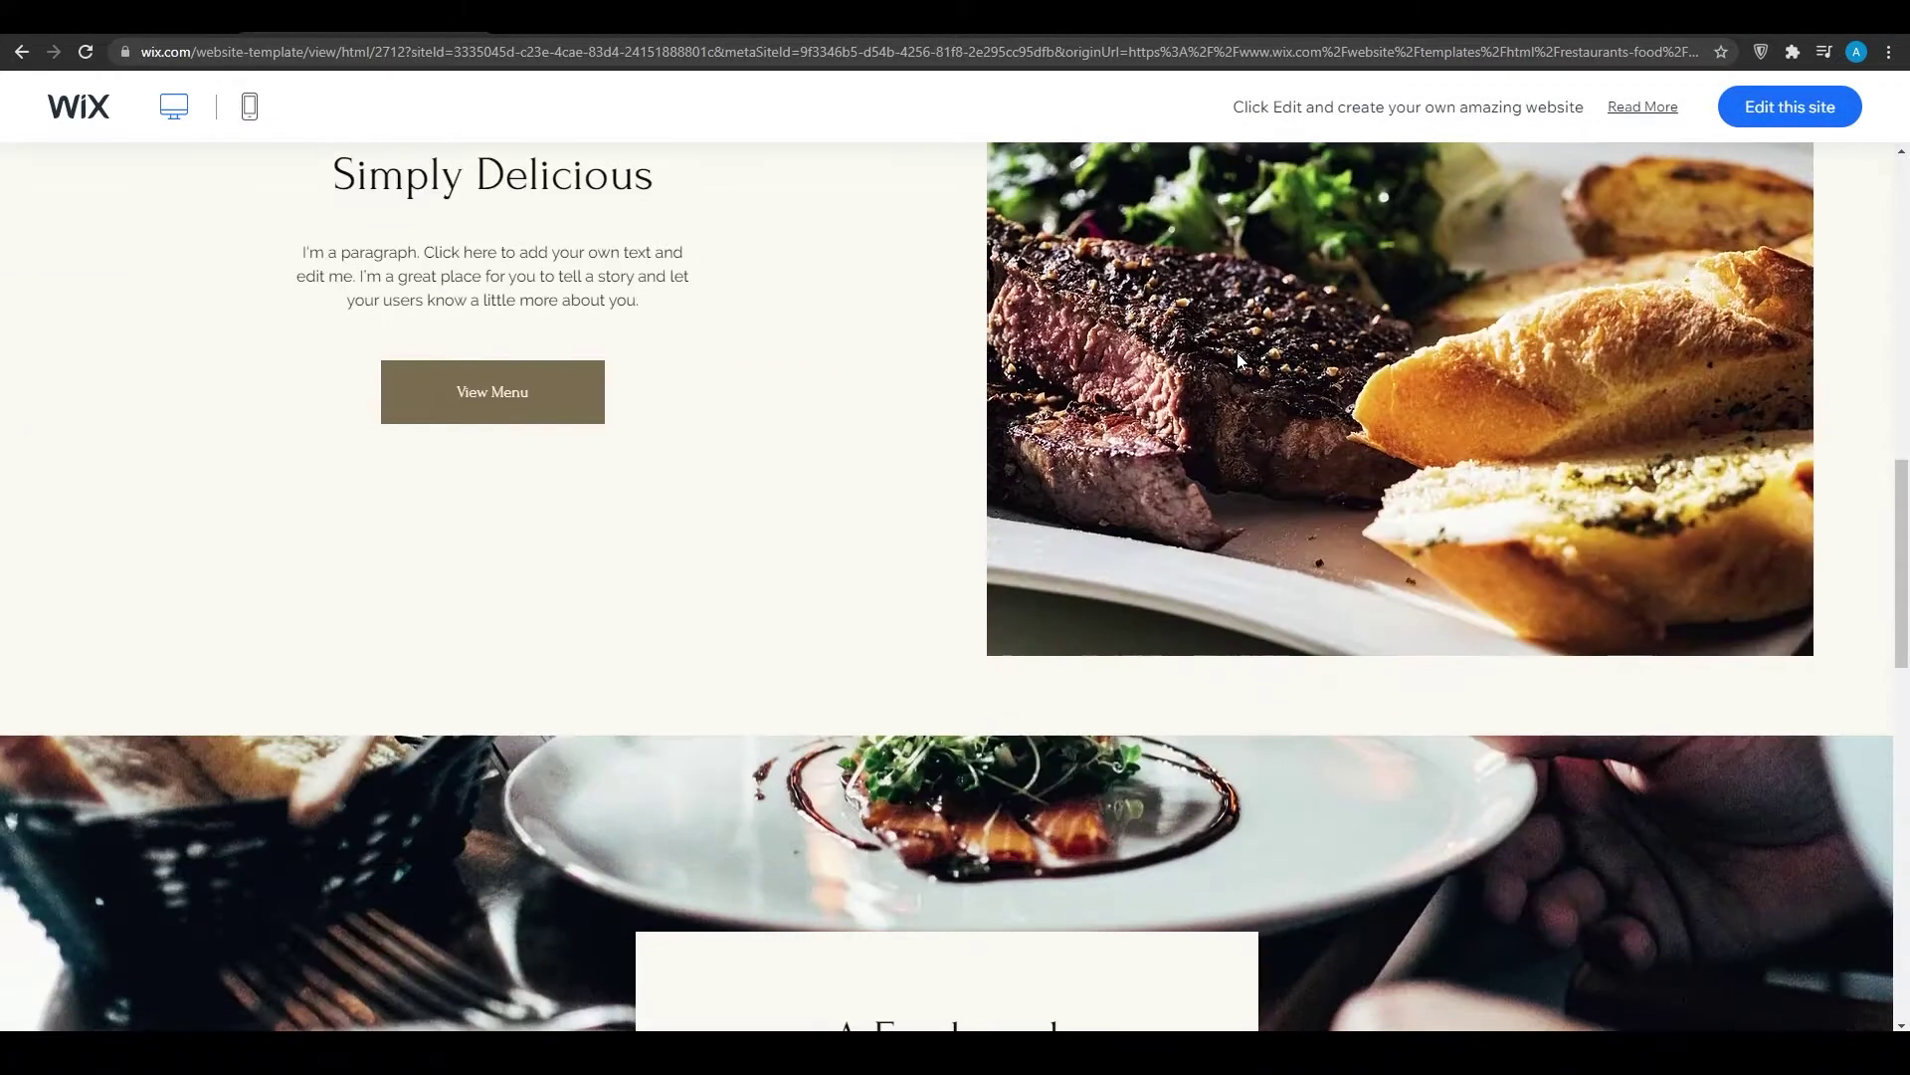
scroll(1237, 358, "down", 10)
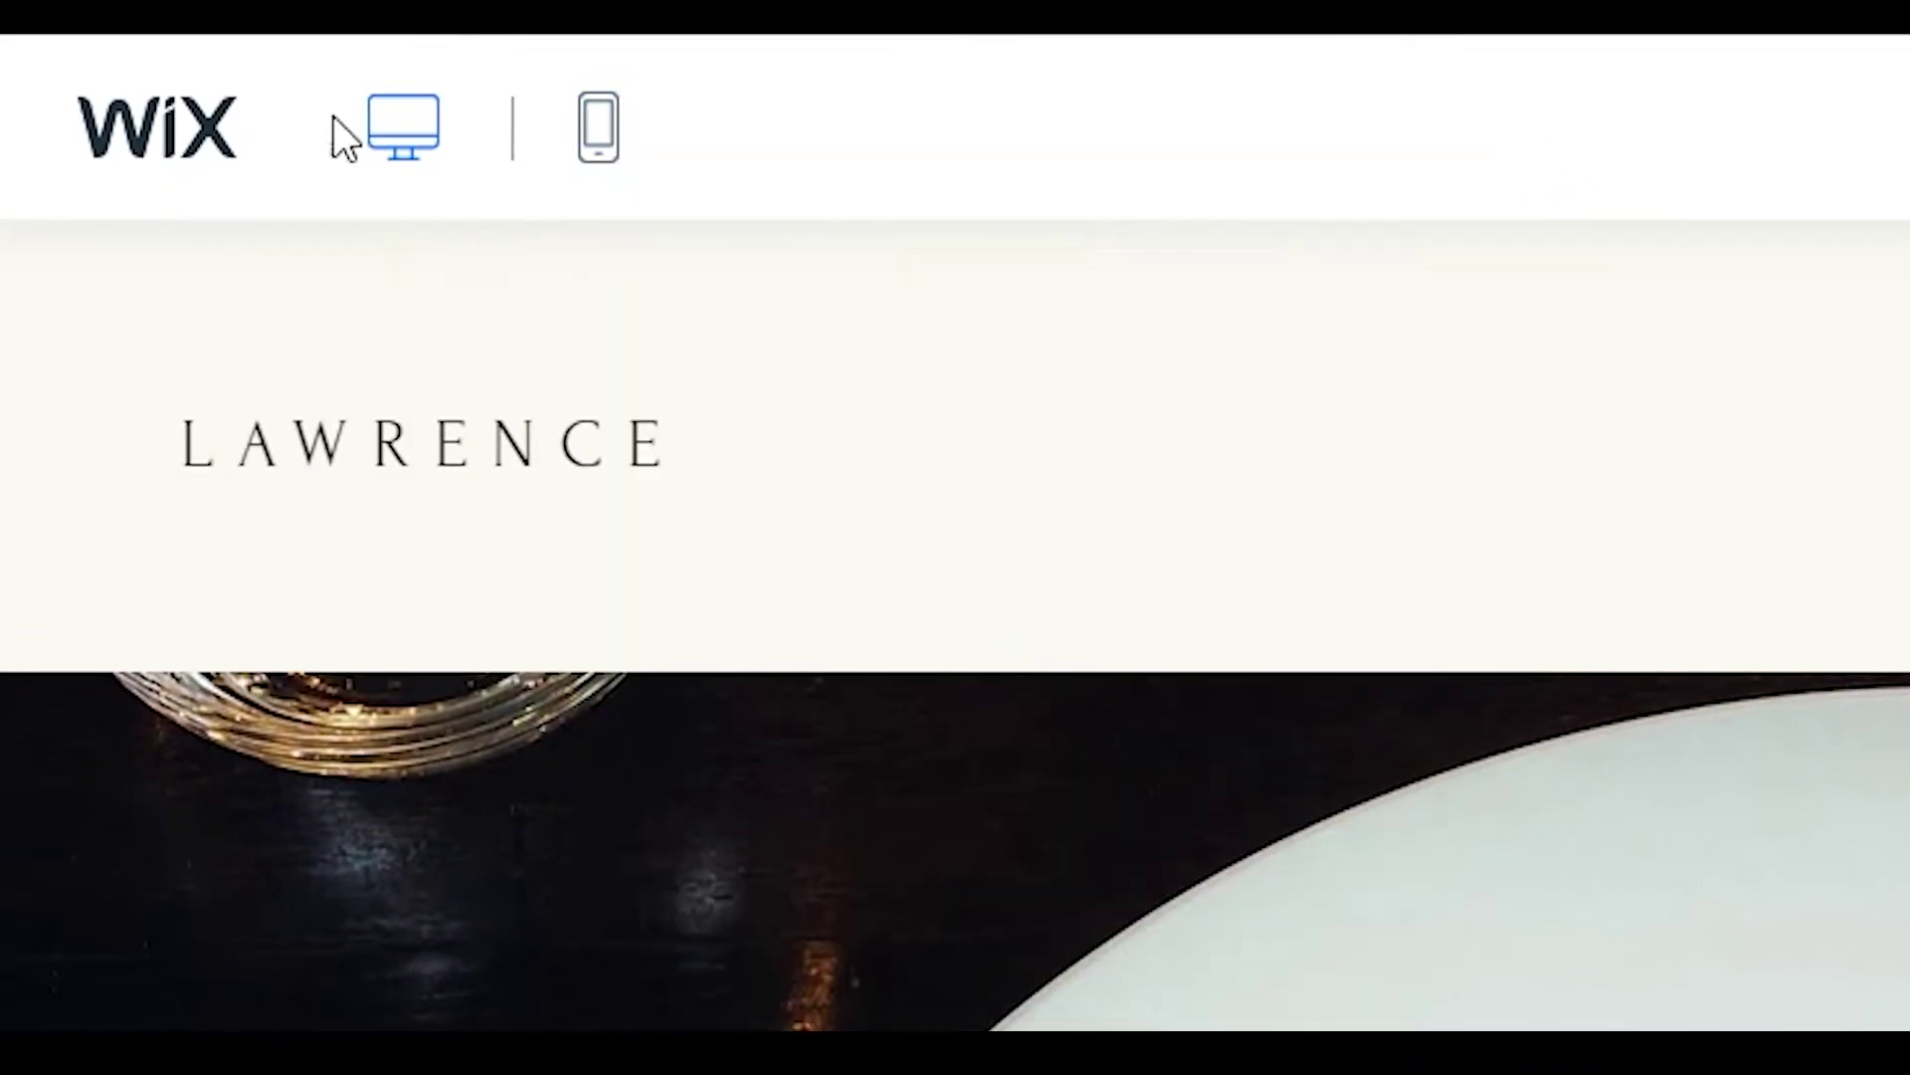
left_click(600, 144)
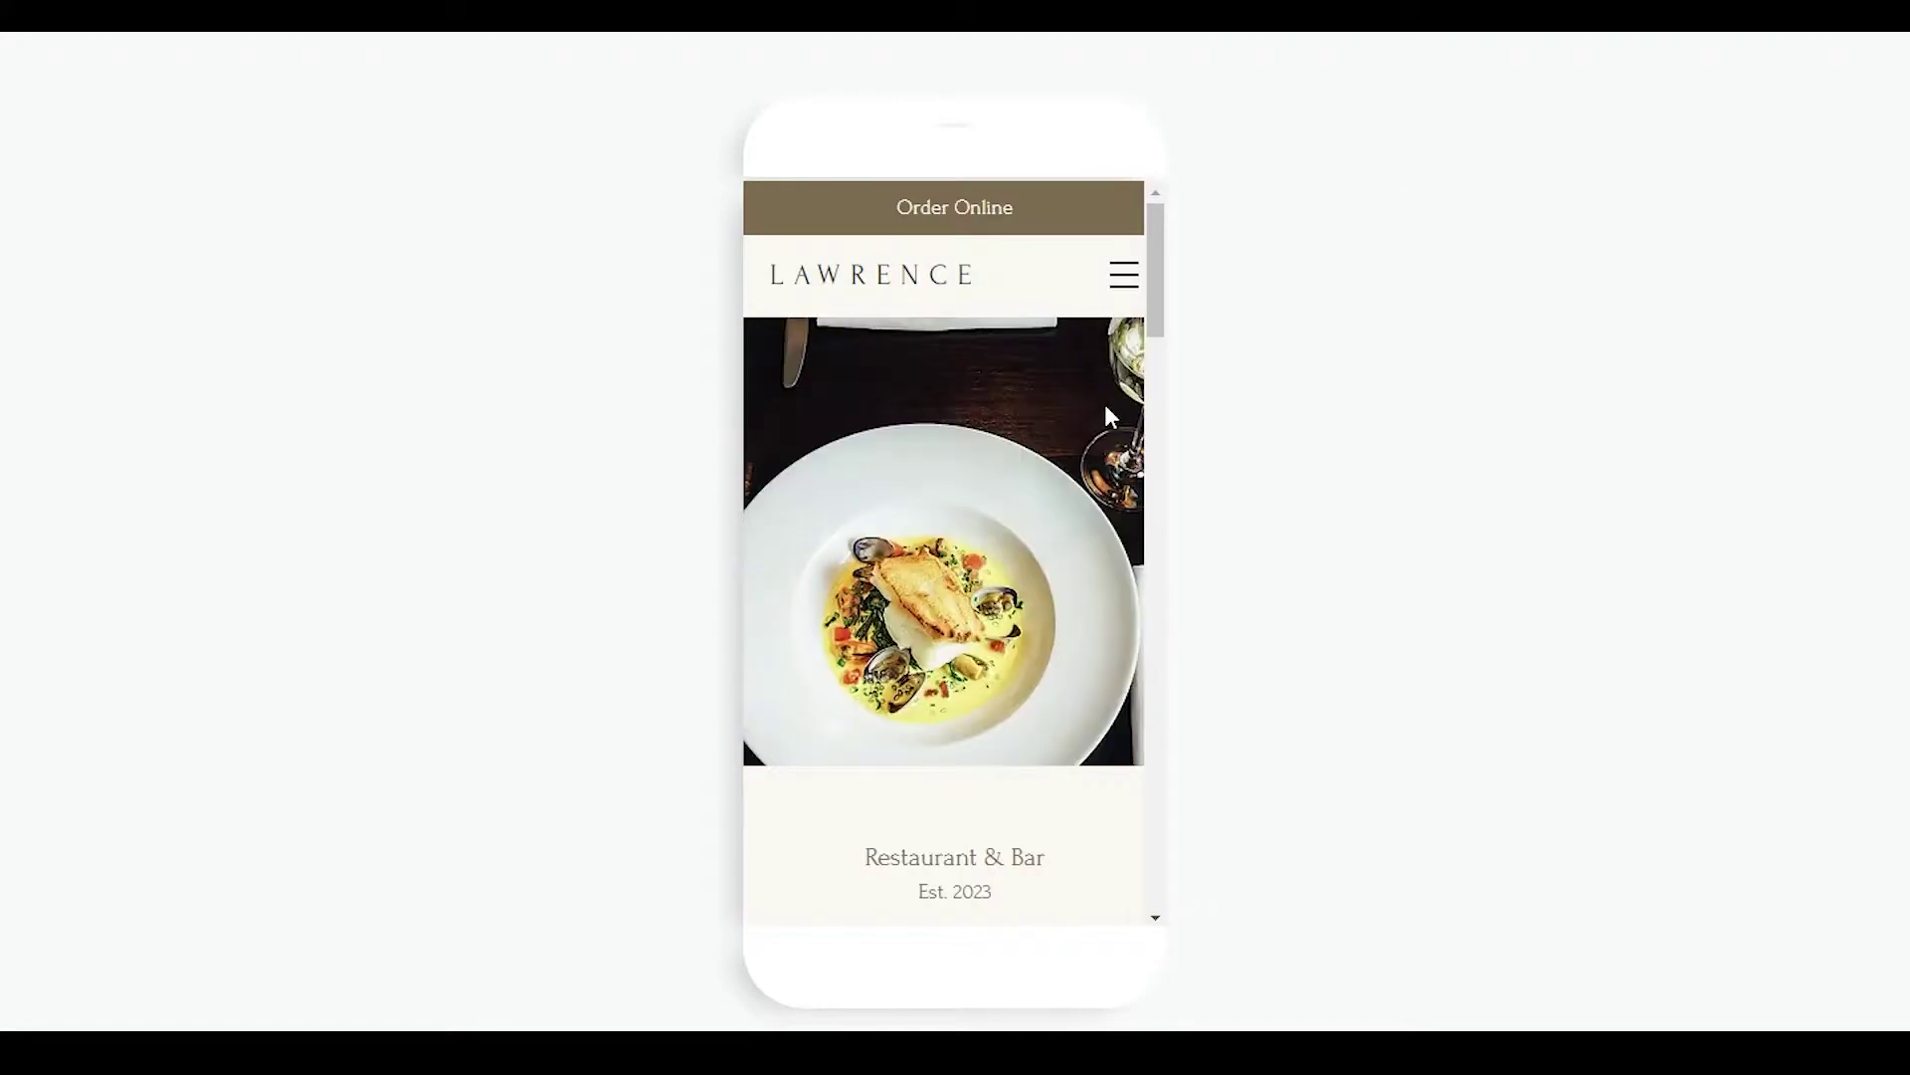
left_click_drag(1159, 240, 1239, 202)
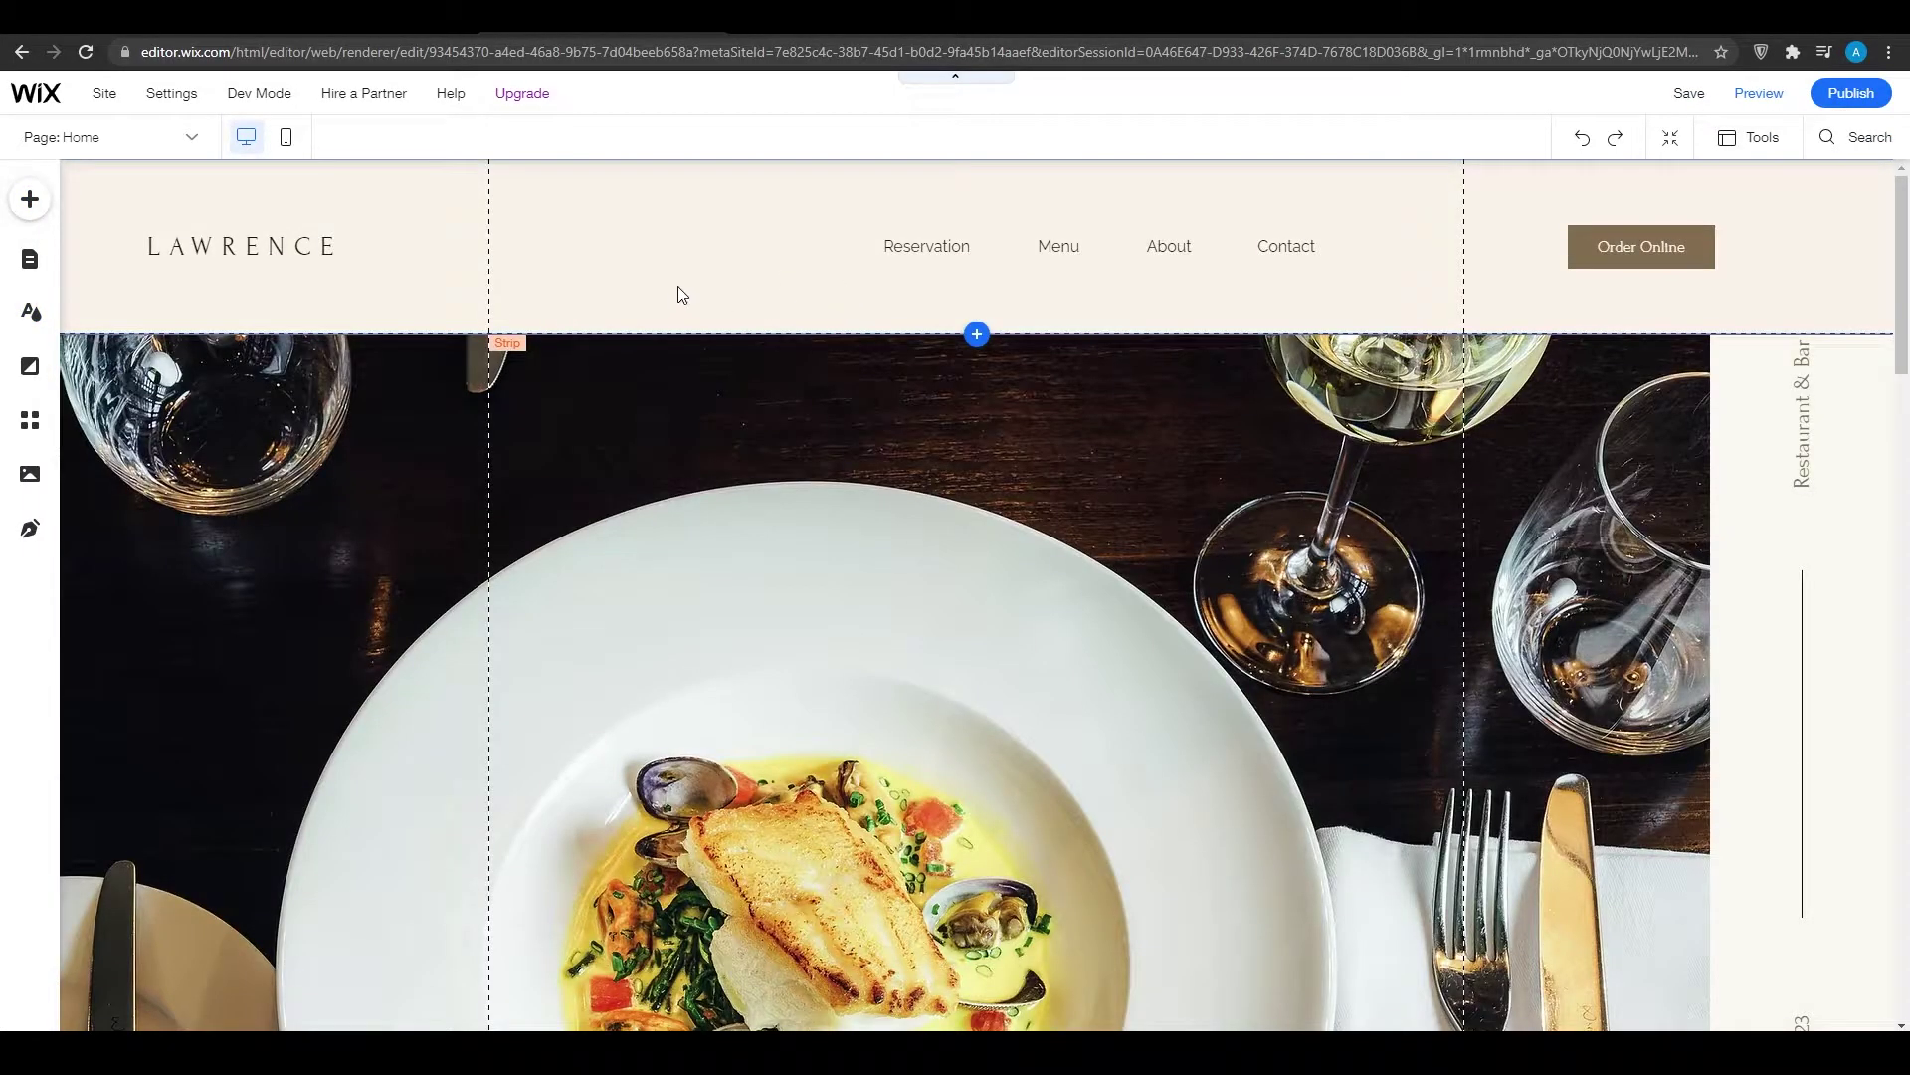
- Select the strip holding the large plated-dish image on the home page to show its options
scroll(677, 290, "down", 4)
scroll(680, 287, "up", 4)
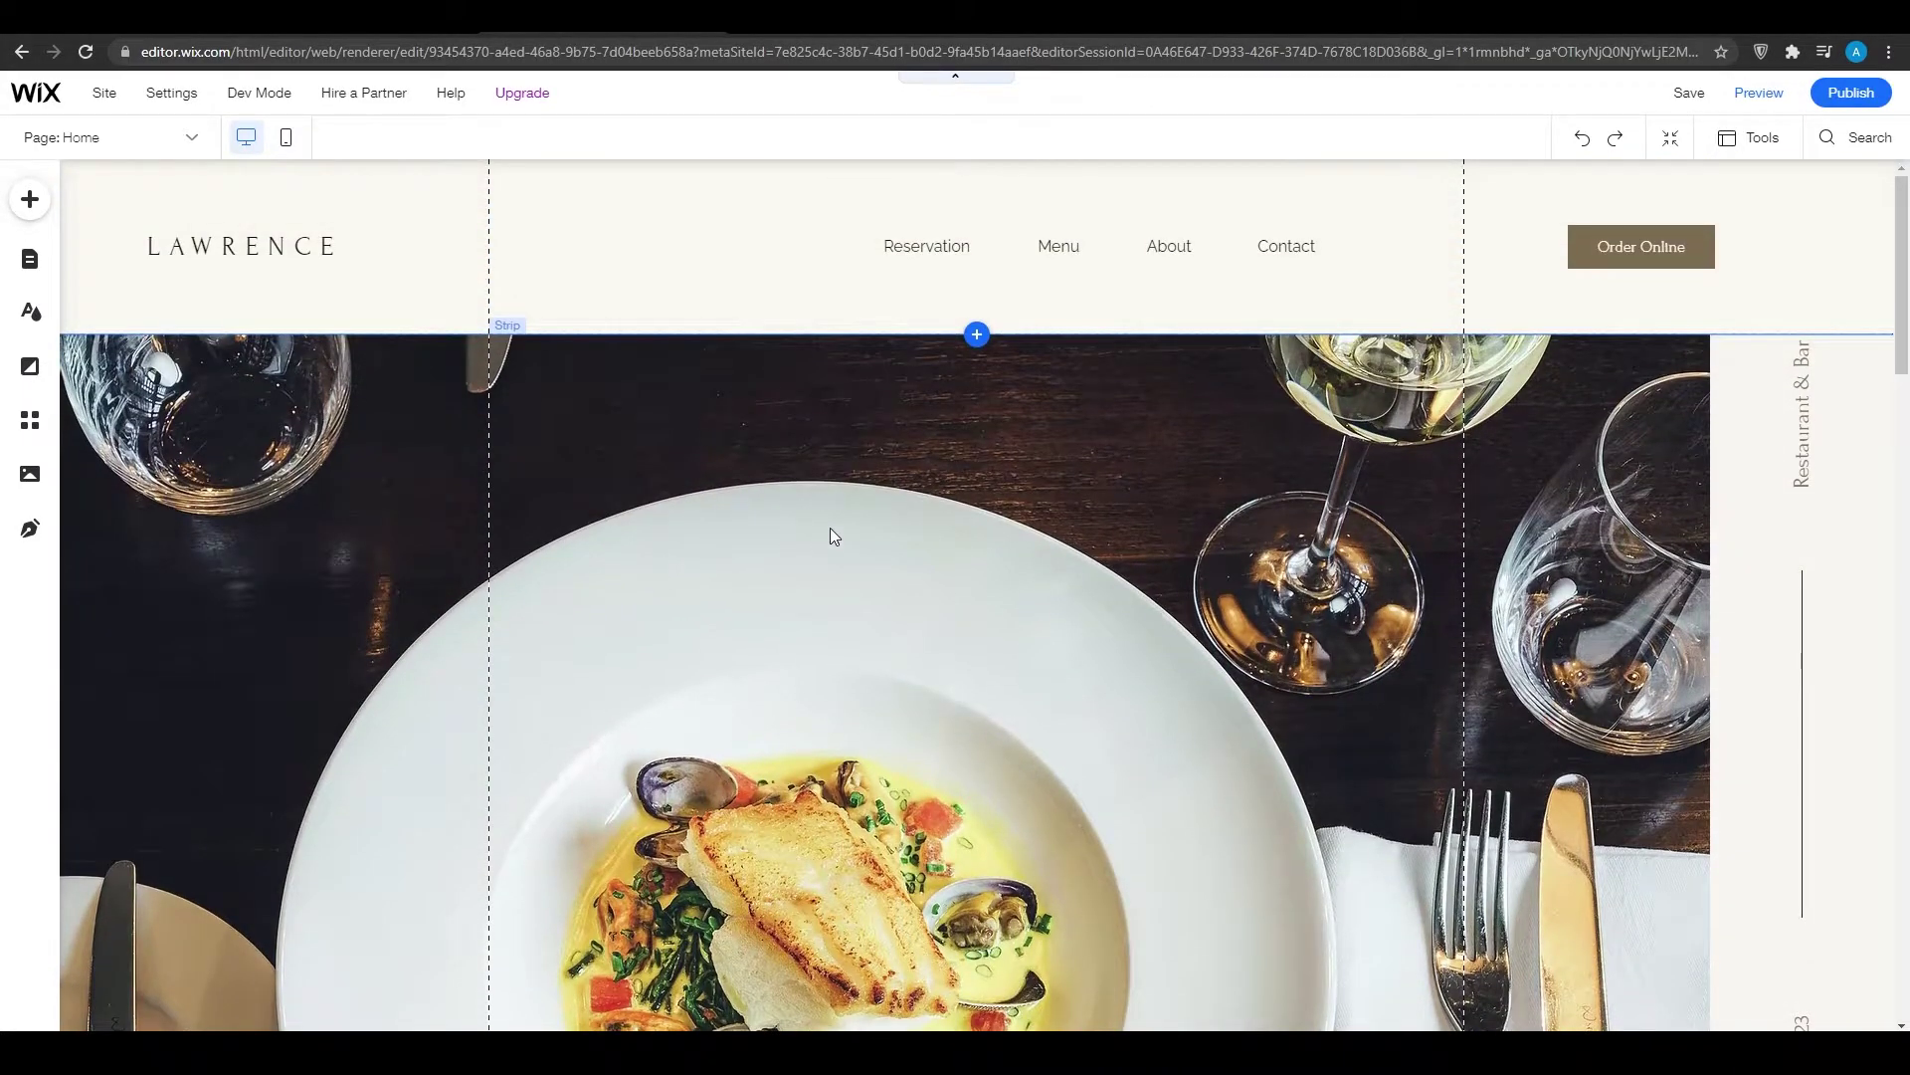
left_click(830, 528)
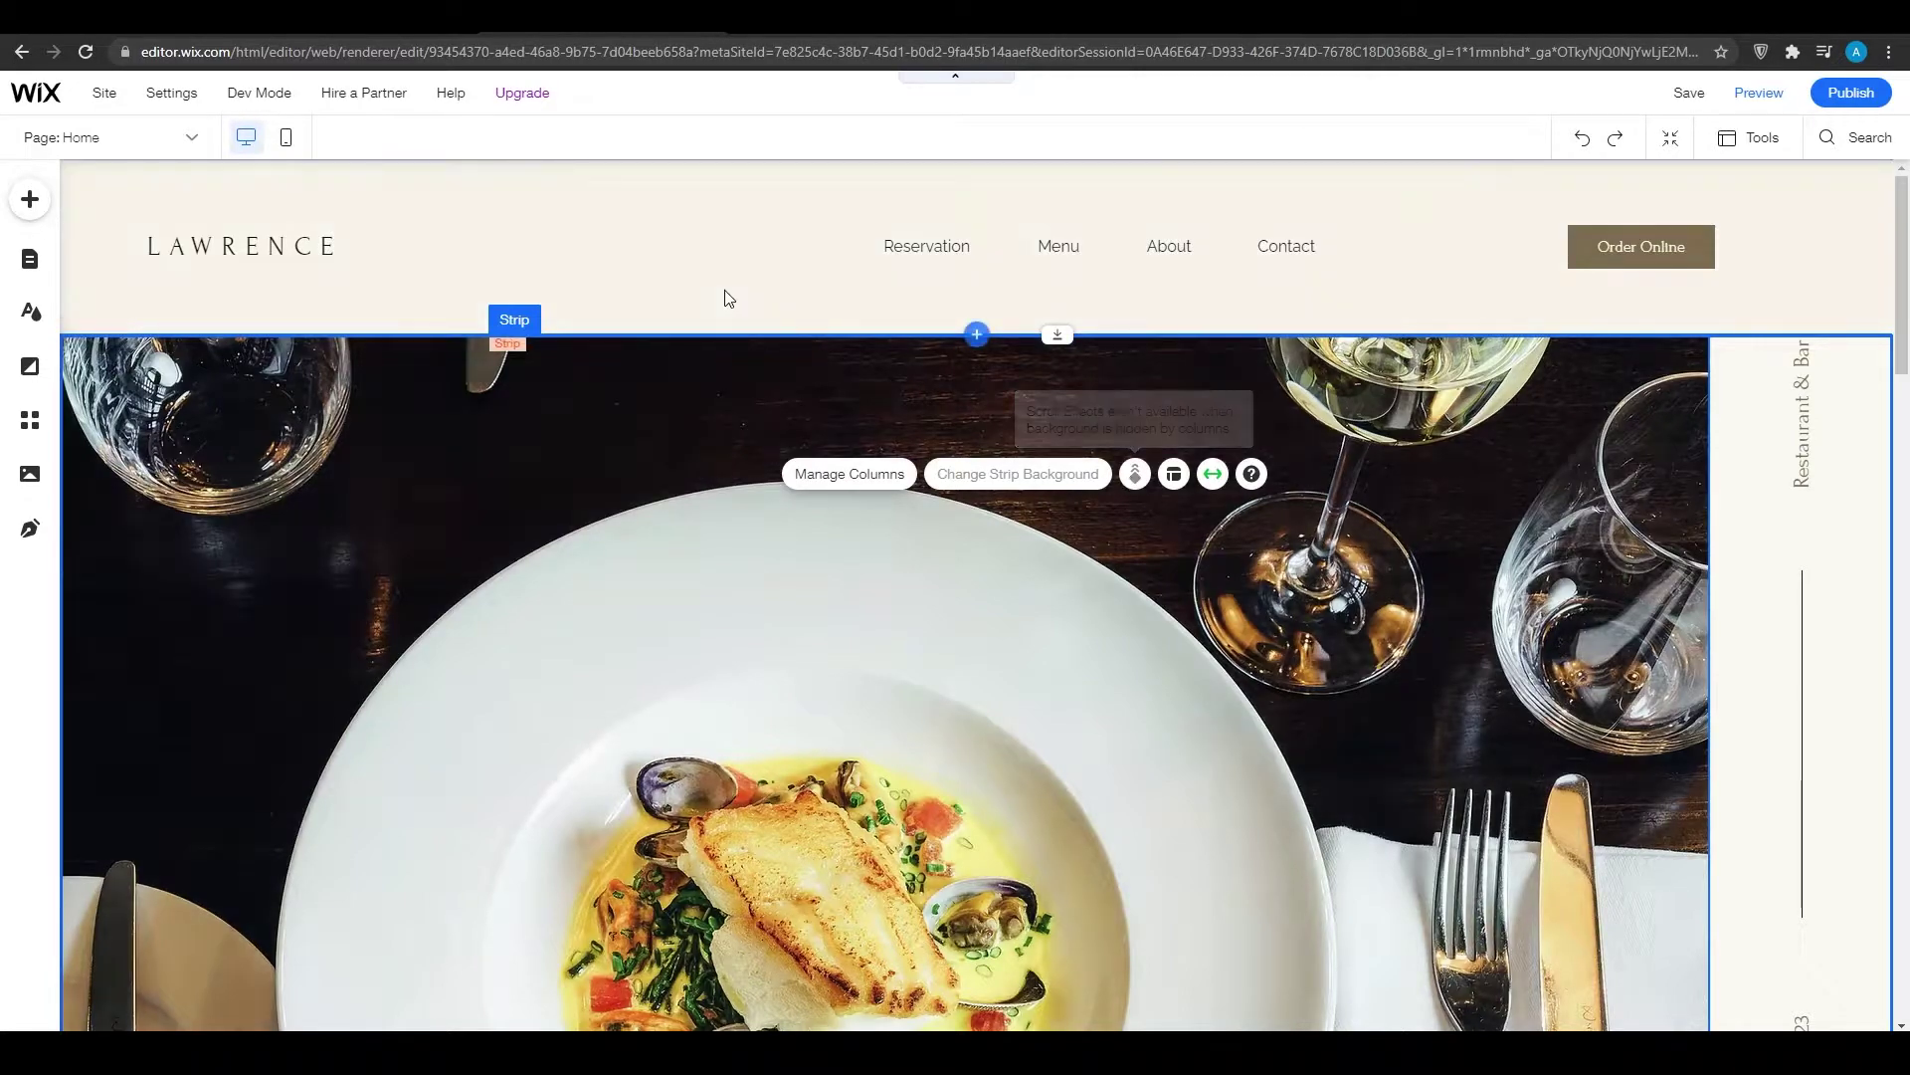
- Open the header's LAWRENCE text for editing, view its theme text styles, and open and close the Theme Manager
left_click(287, 255)
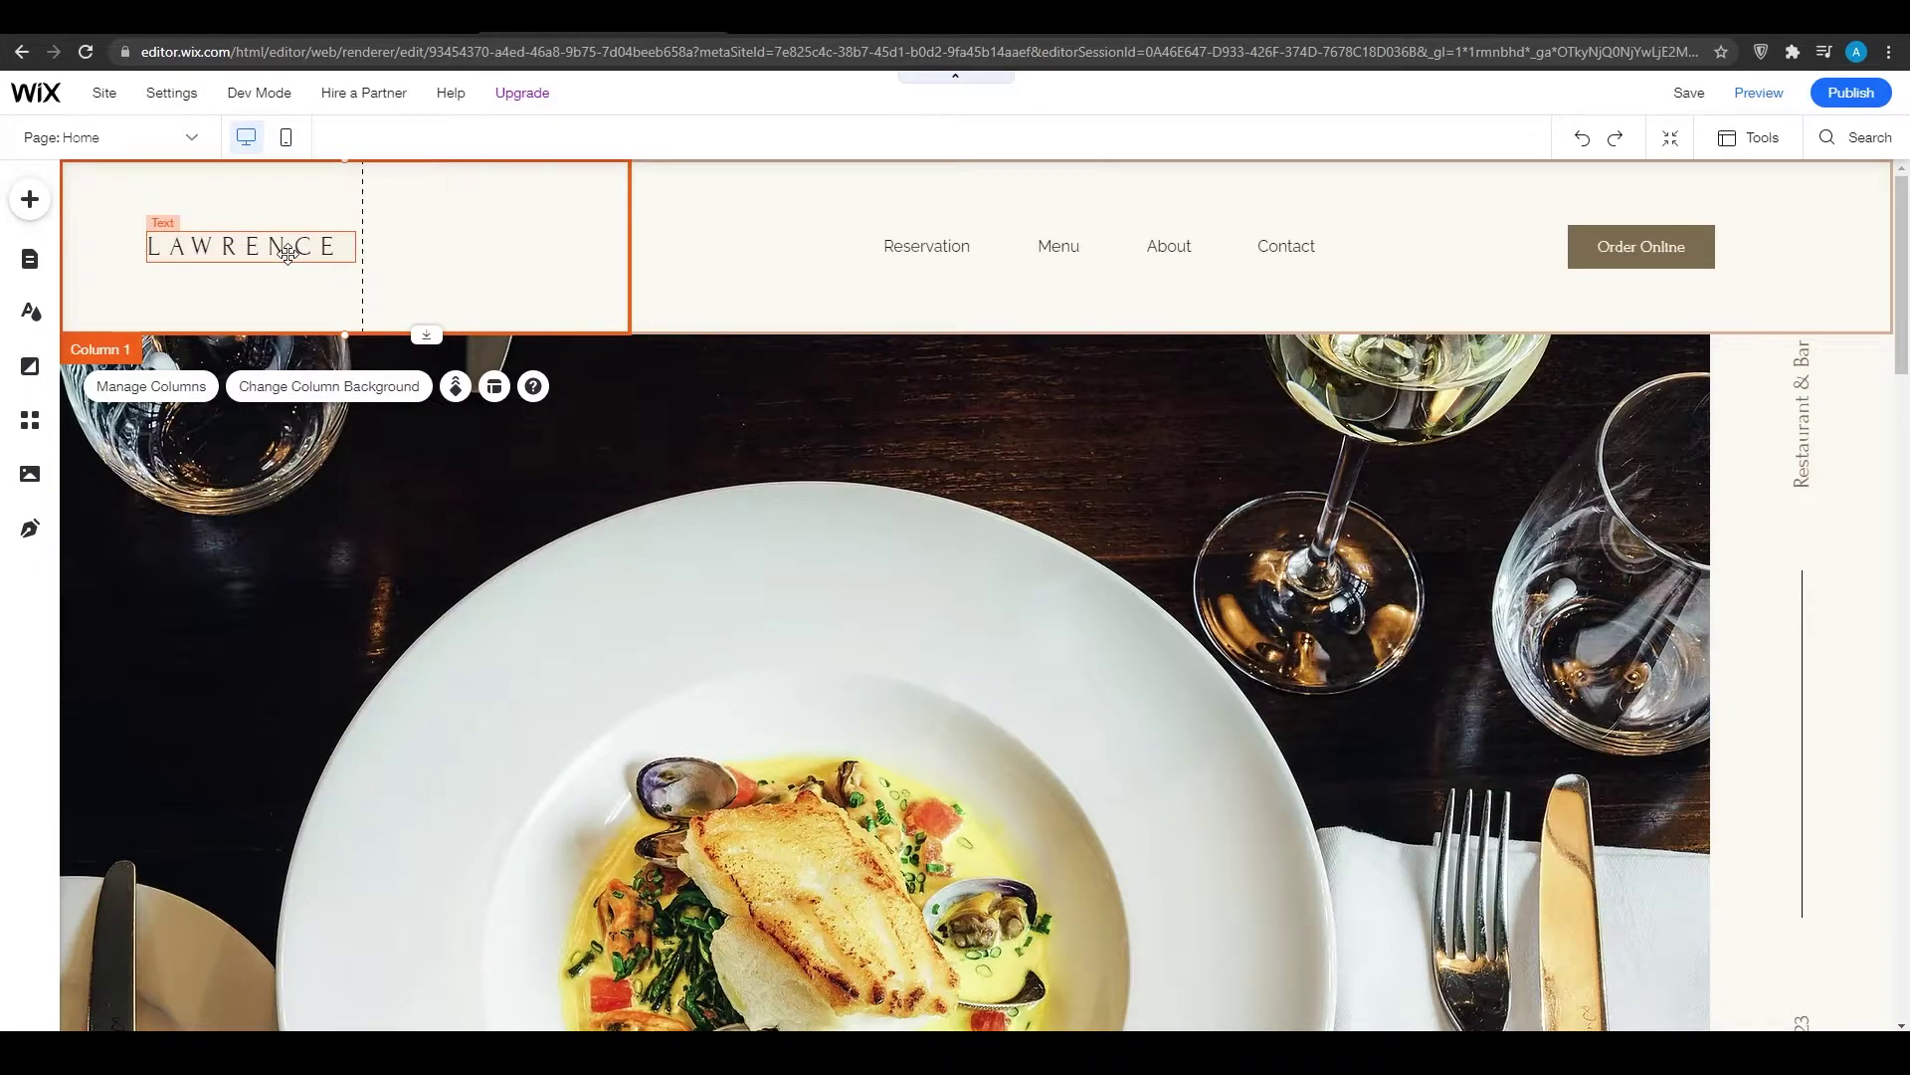
double_click(220, 247)
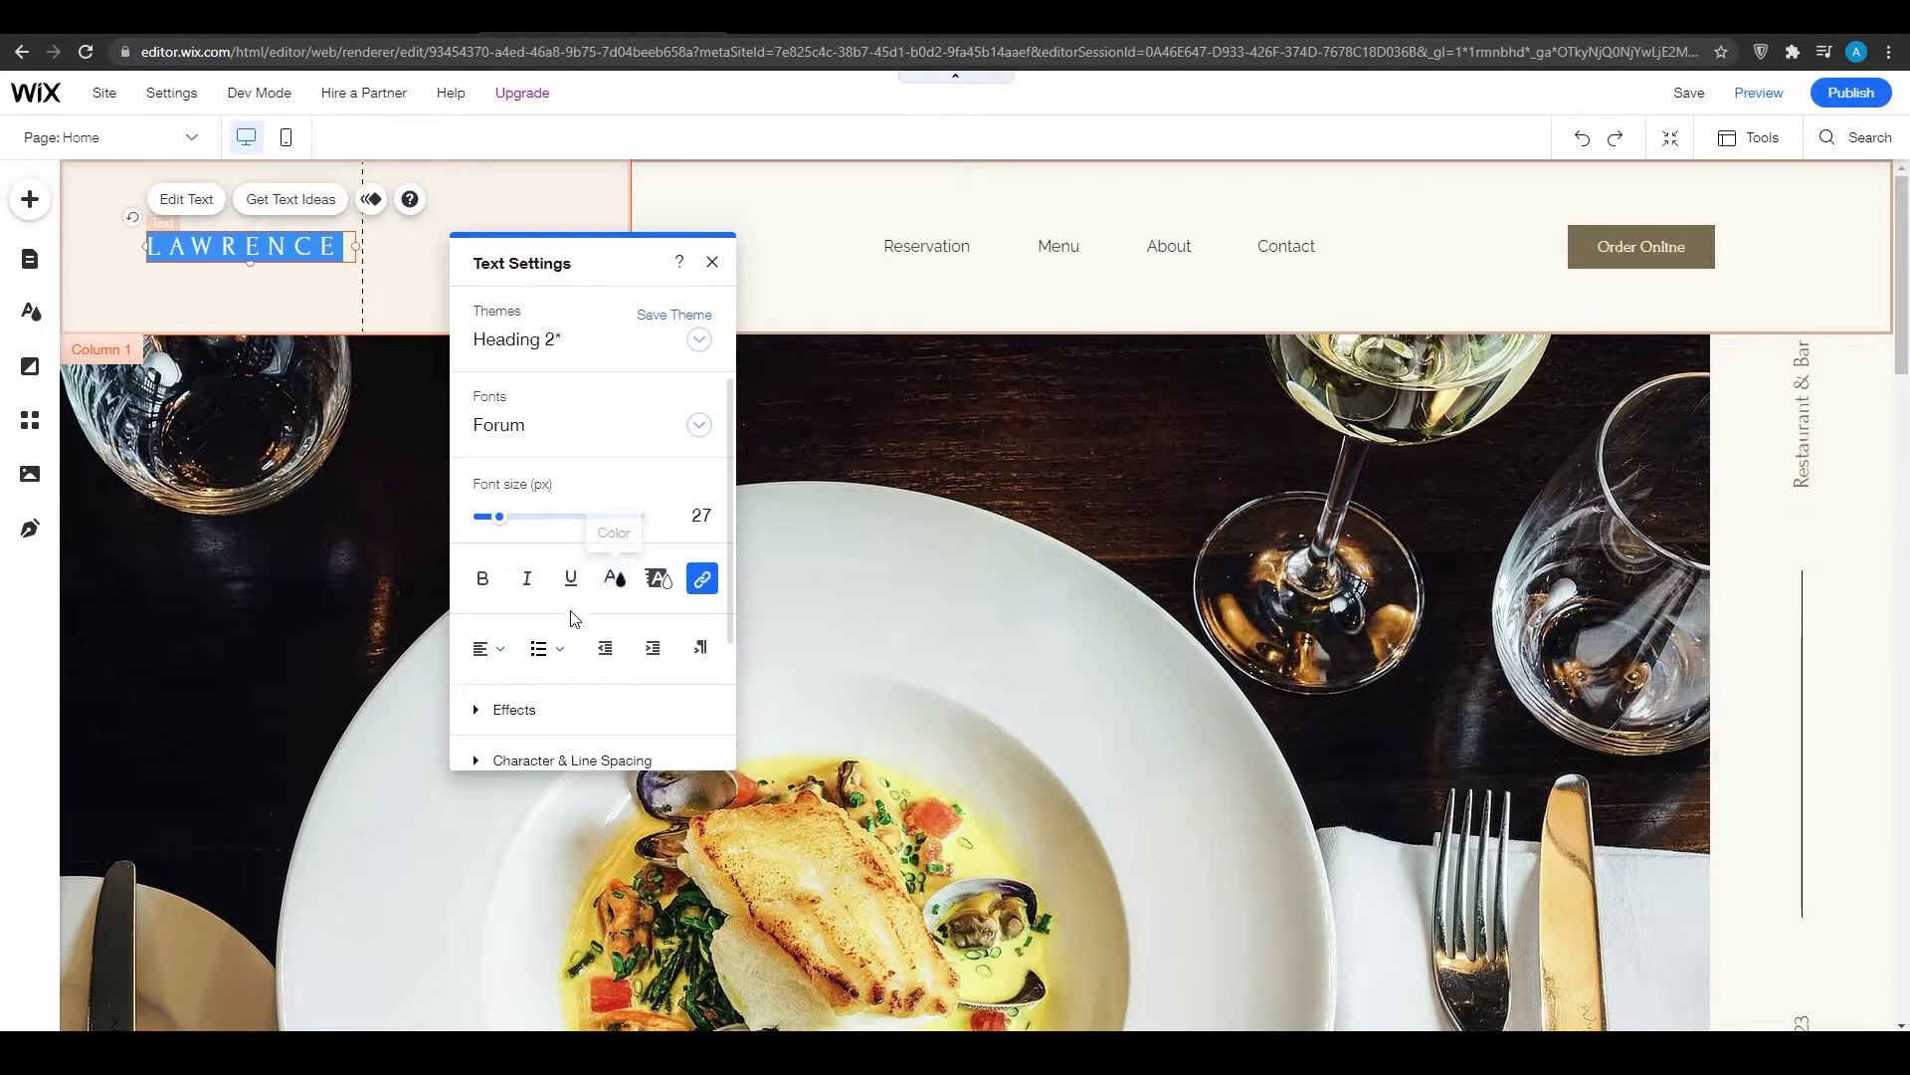
left_click(700, 343)
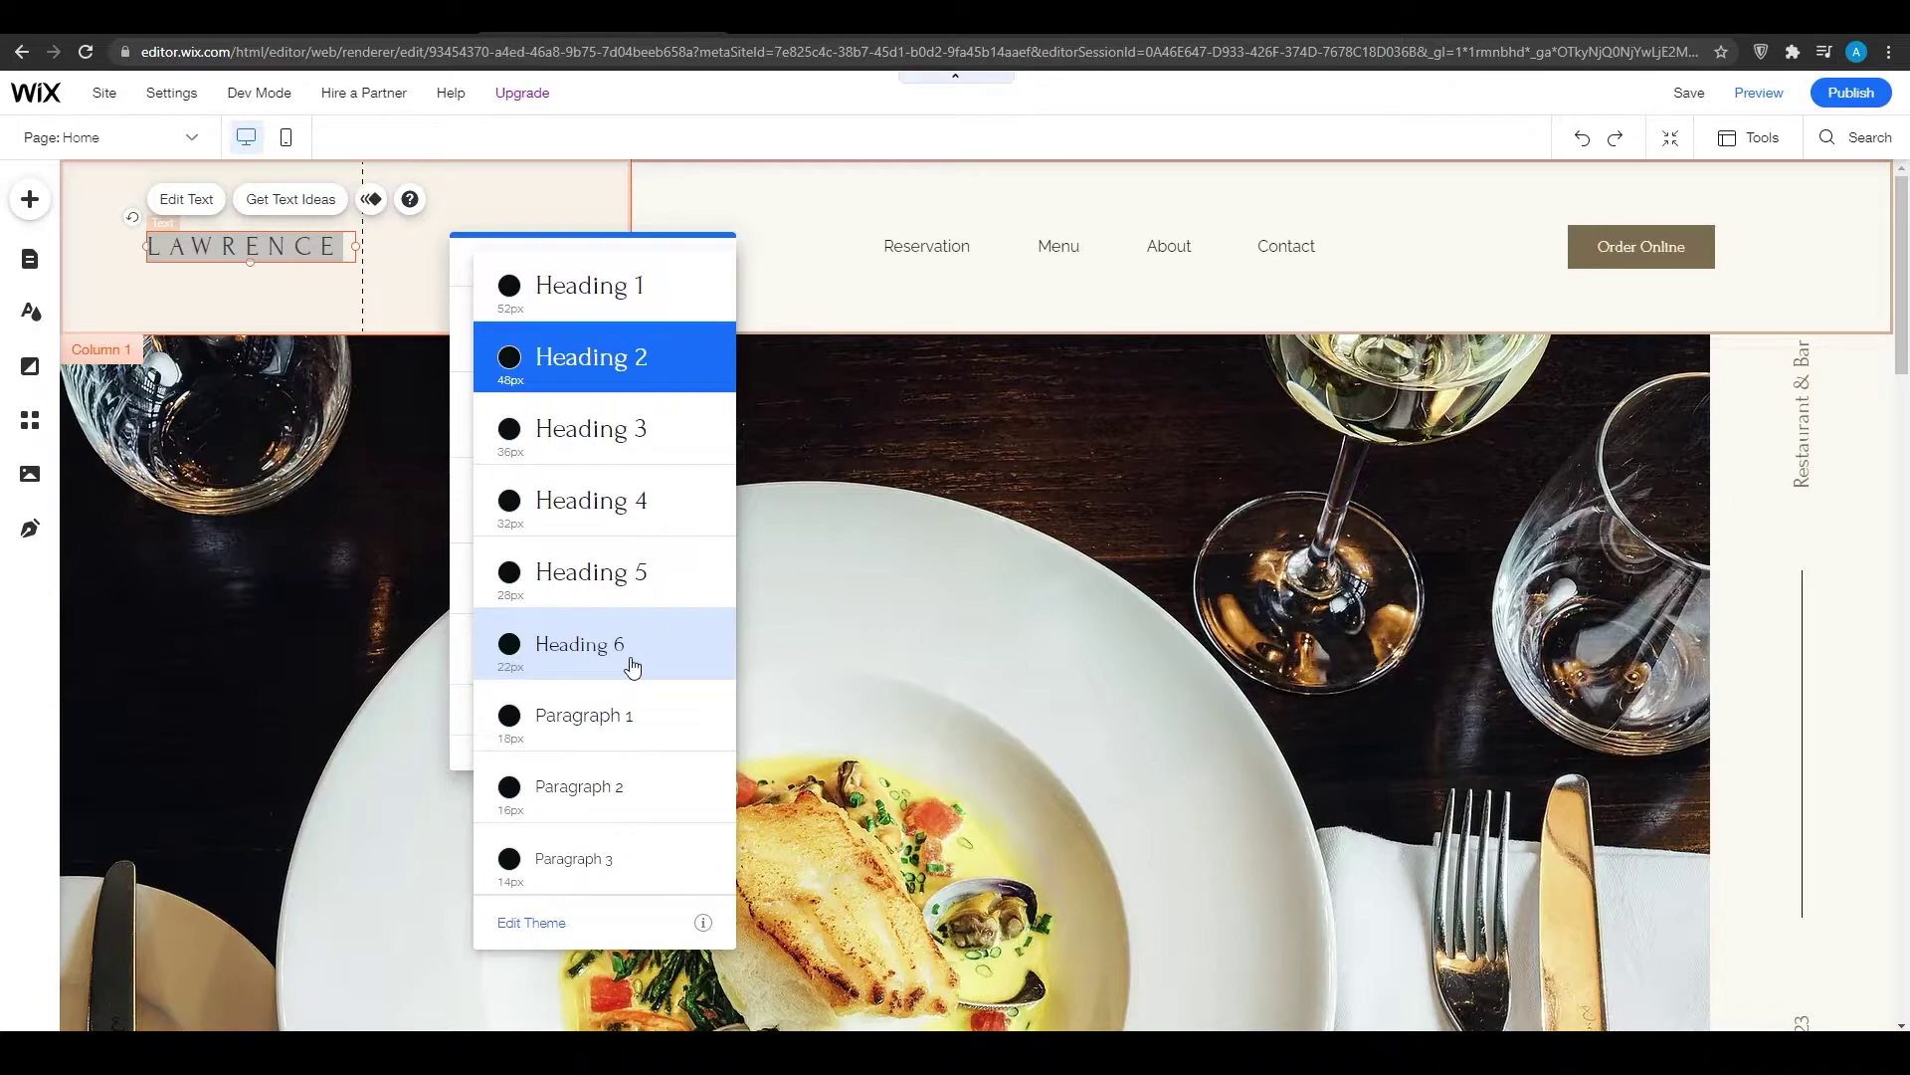
left_click(545, 925)
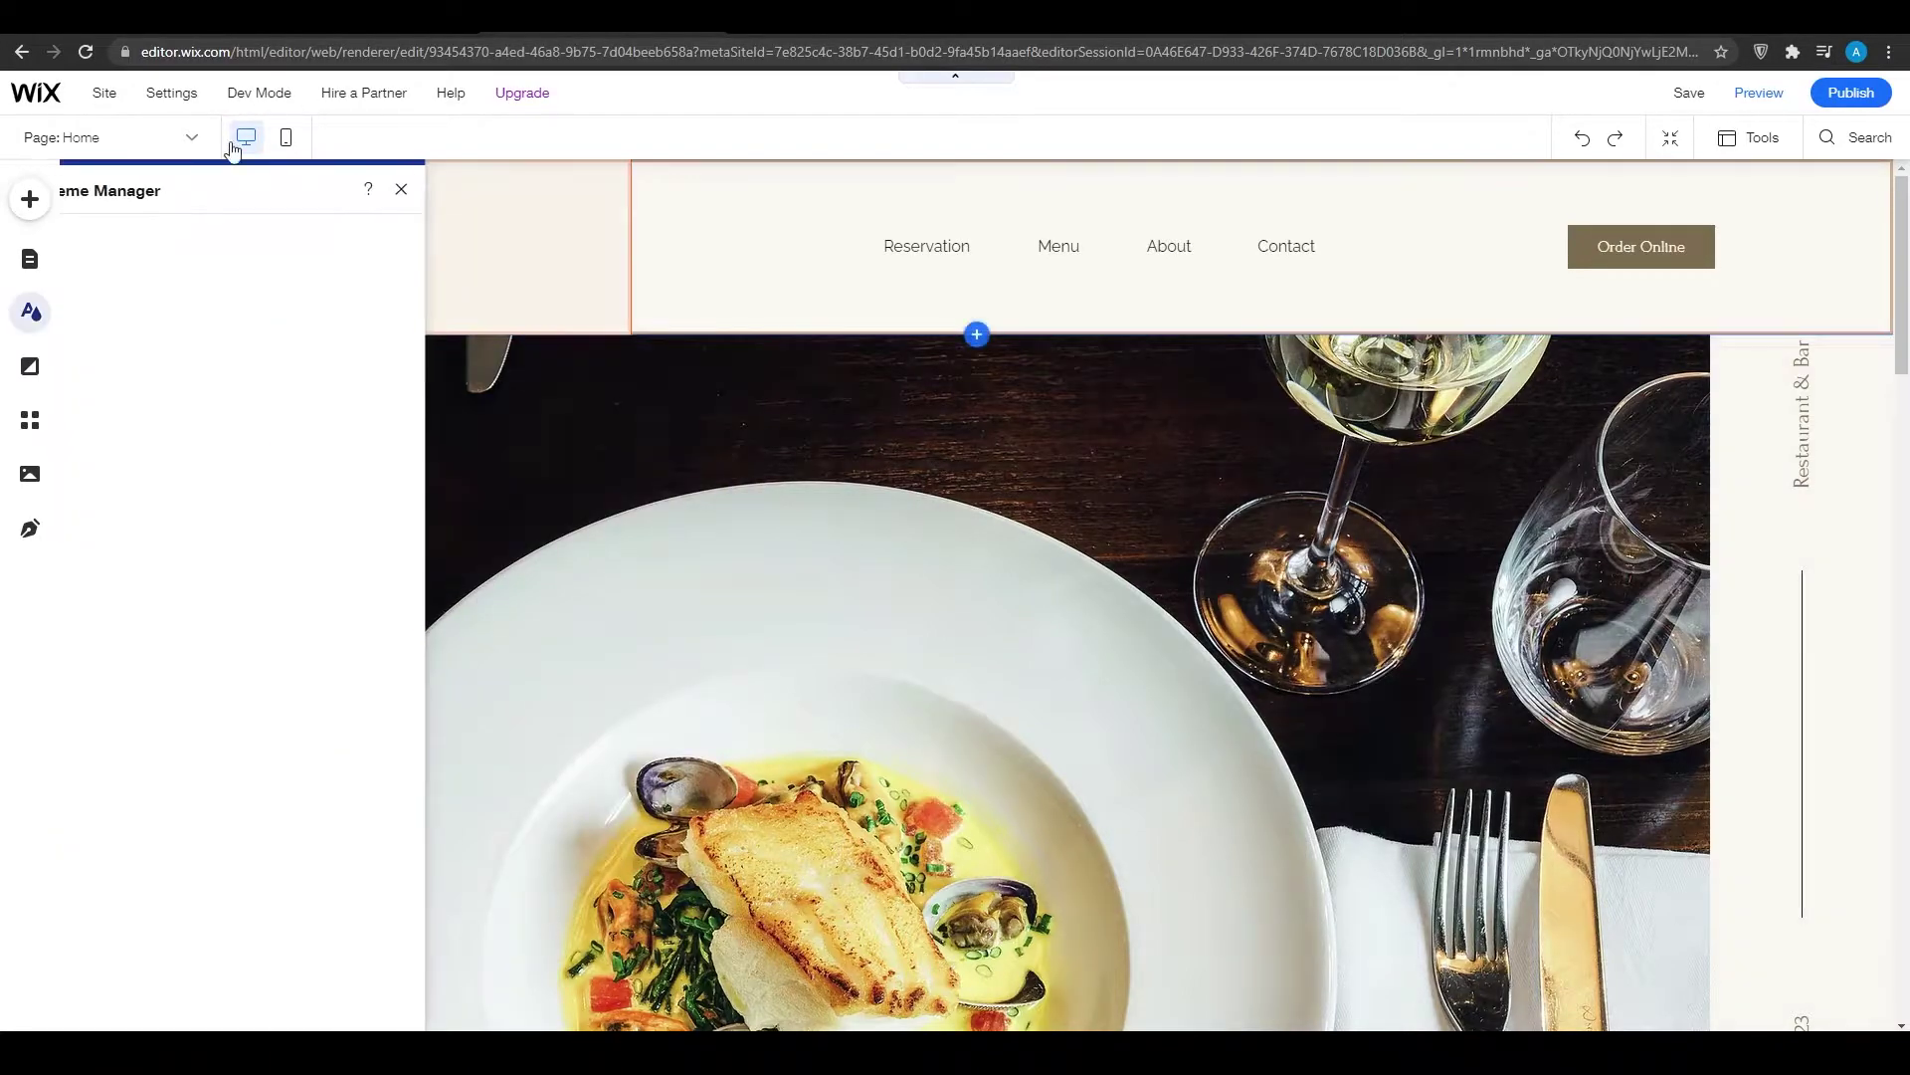
left_click(388, 187)
- Make the LAWRENCE text box in the header slightly narrower and taller
mouse_move(359, 245)
left_mouse_down()
mouse_move(375, 242)
mouse_move(308, 248)
mouse_move(356, 239)
left_mouse_up()
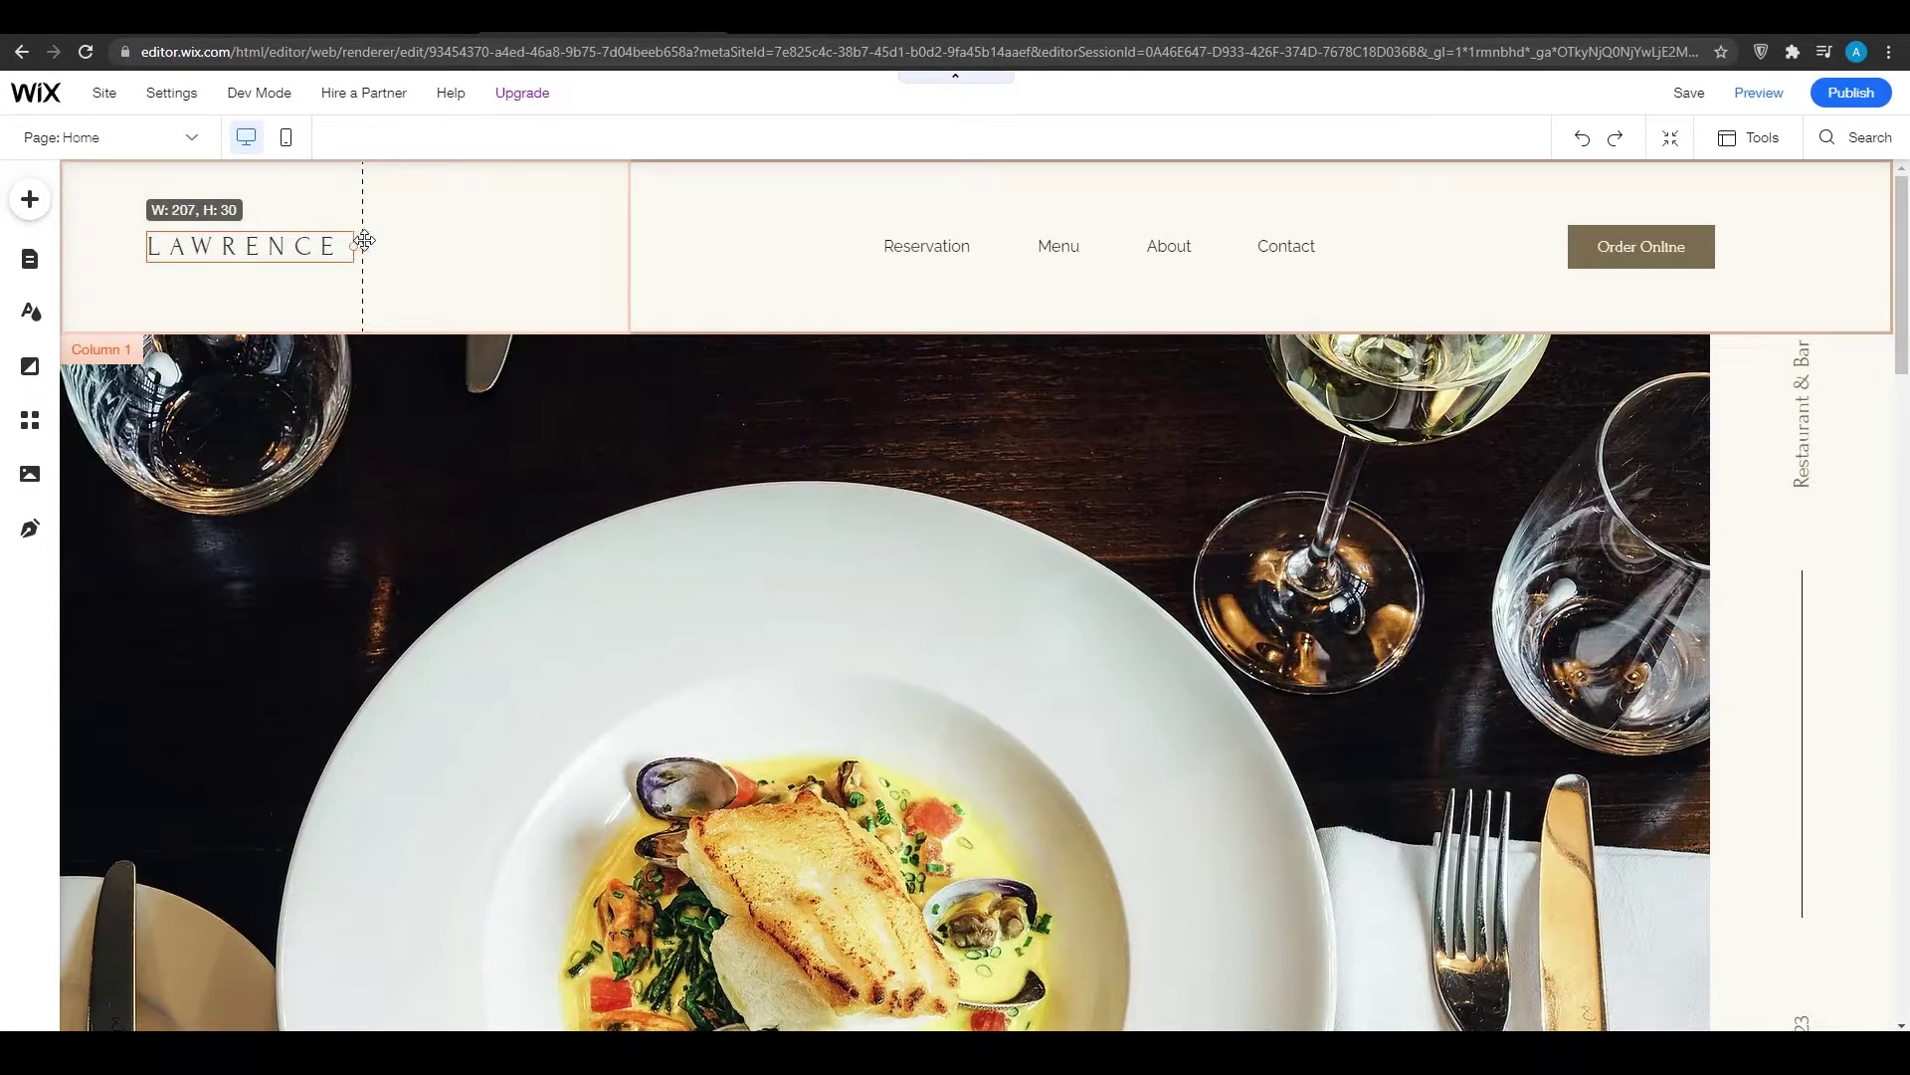
mouse_move(247, 262)
left_mouse_down()
mouse_move(253, 297)
mouse_move(252, 265)
left_mouse_up()
- Generate text ideas for a Restaurant site on the Welcome topic, read the paragraph options, and close the suggestions
left_click(296, 201)
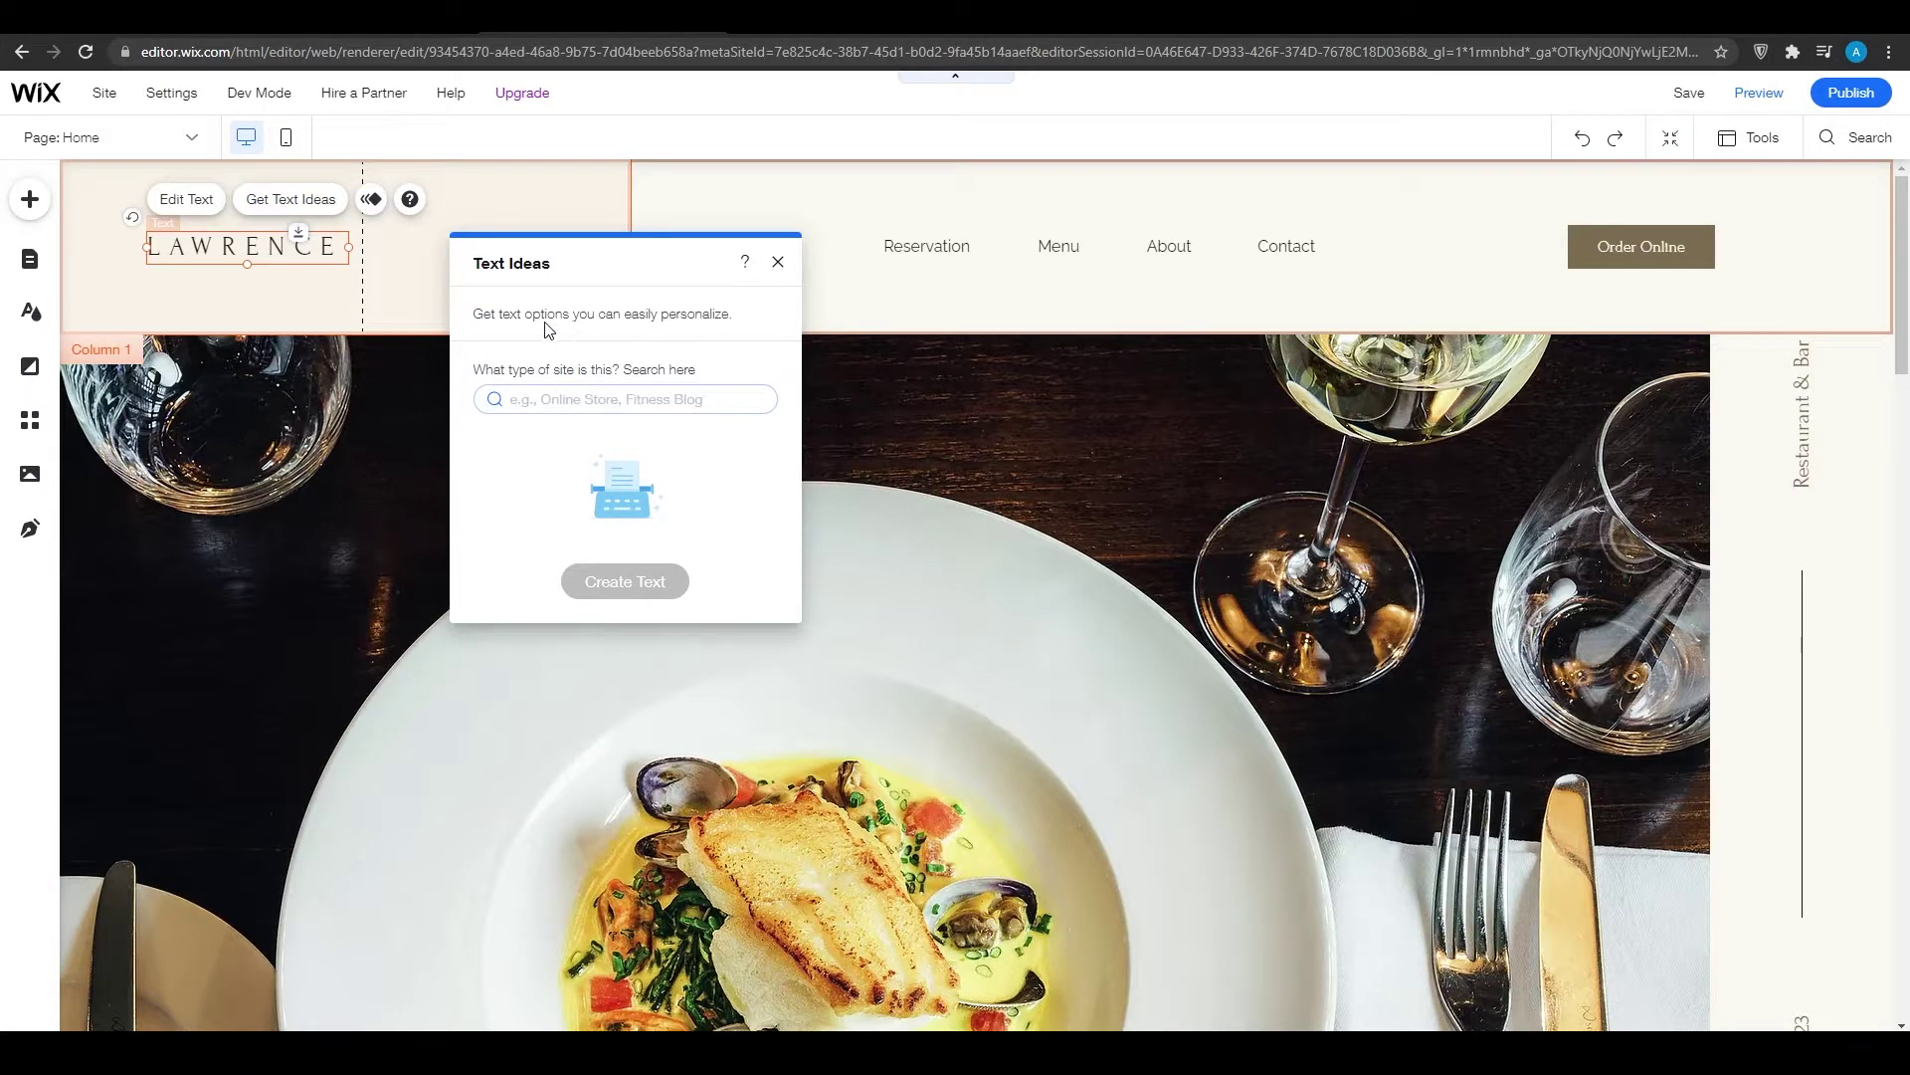
left_click(617, 407)
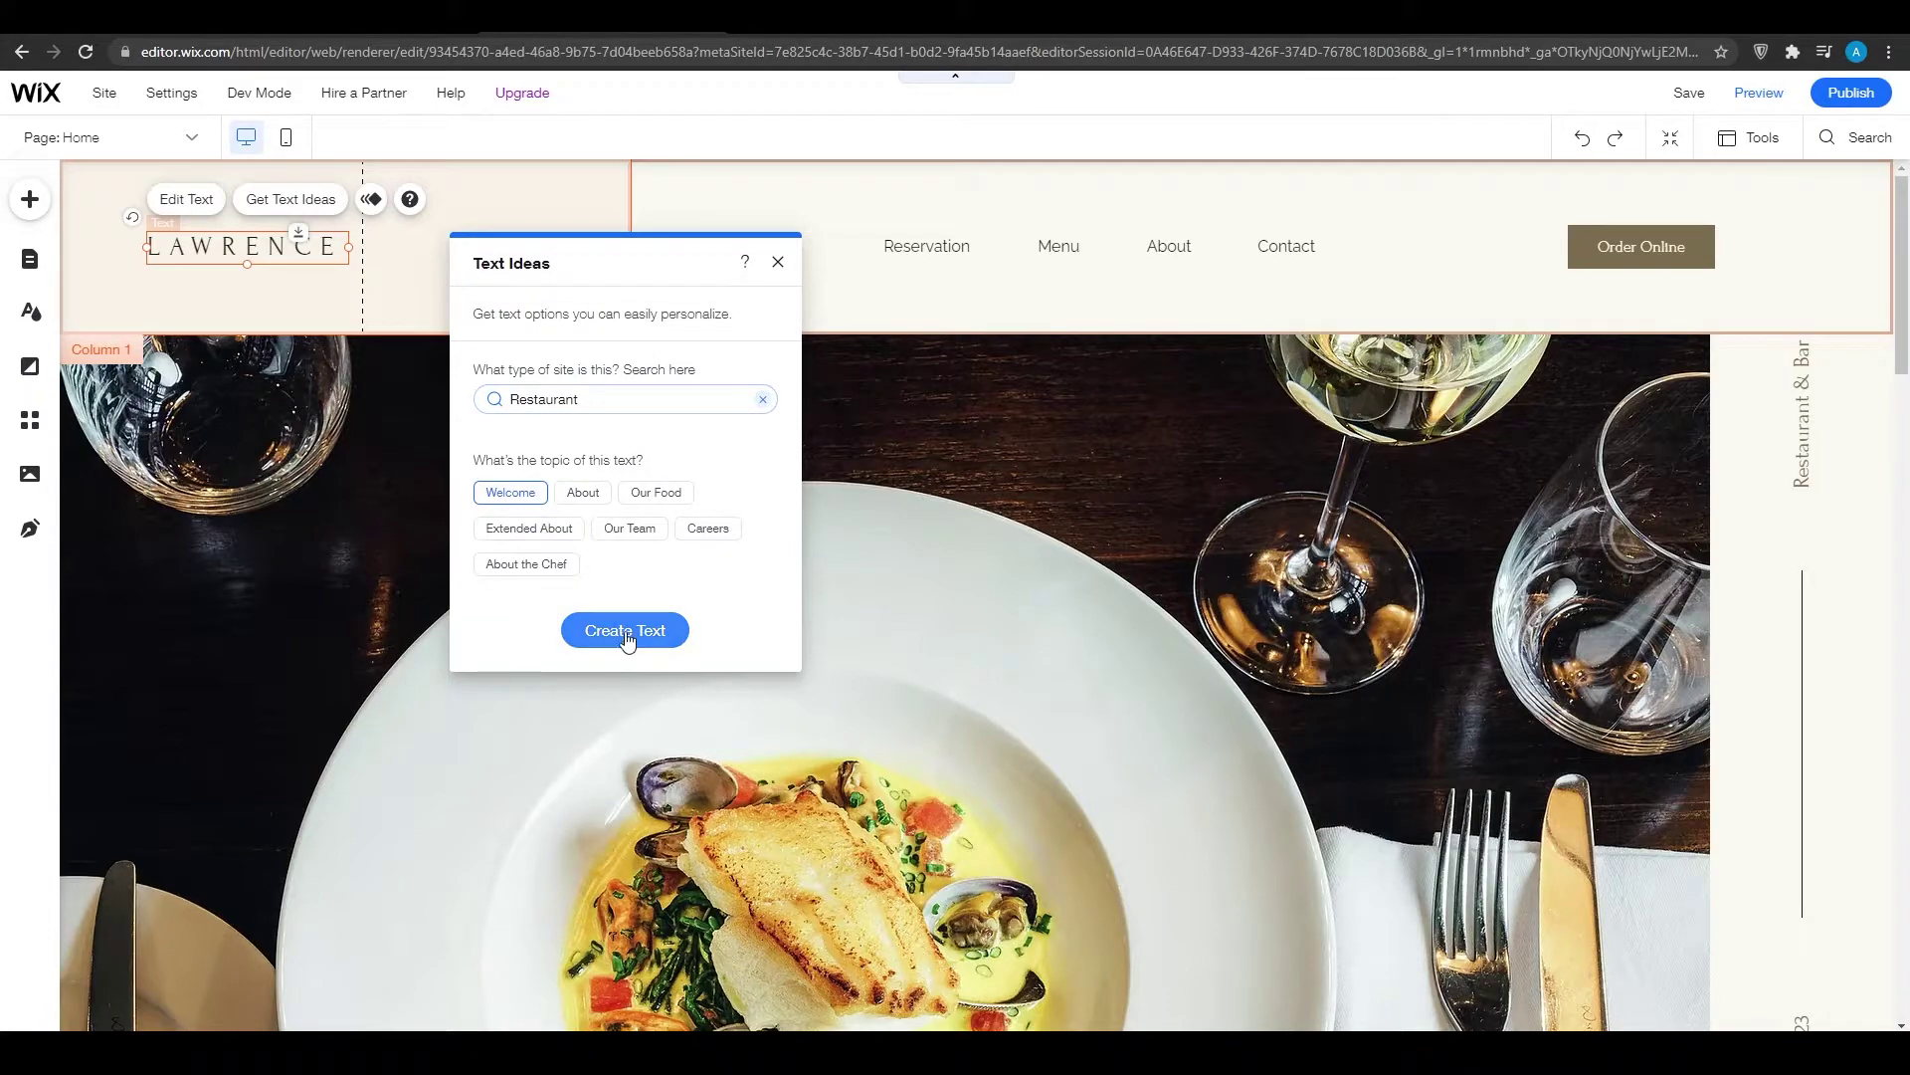
left_click(609, 632)
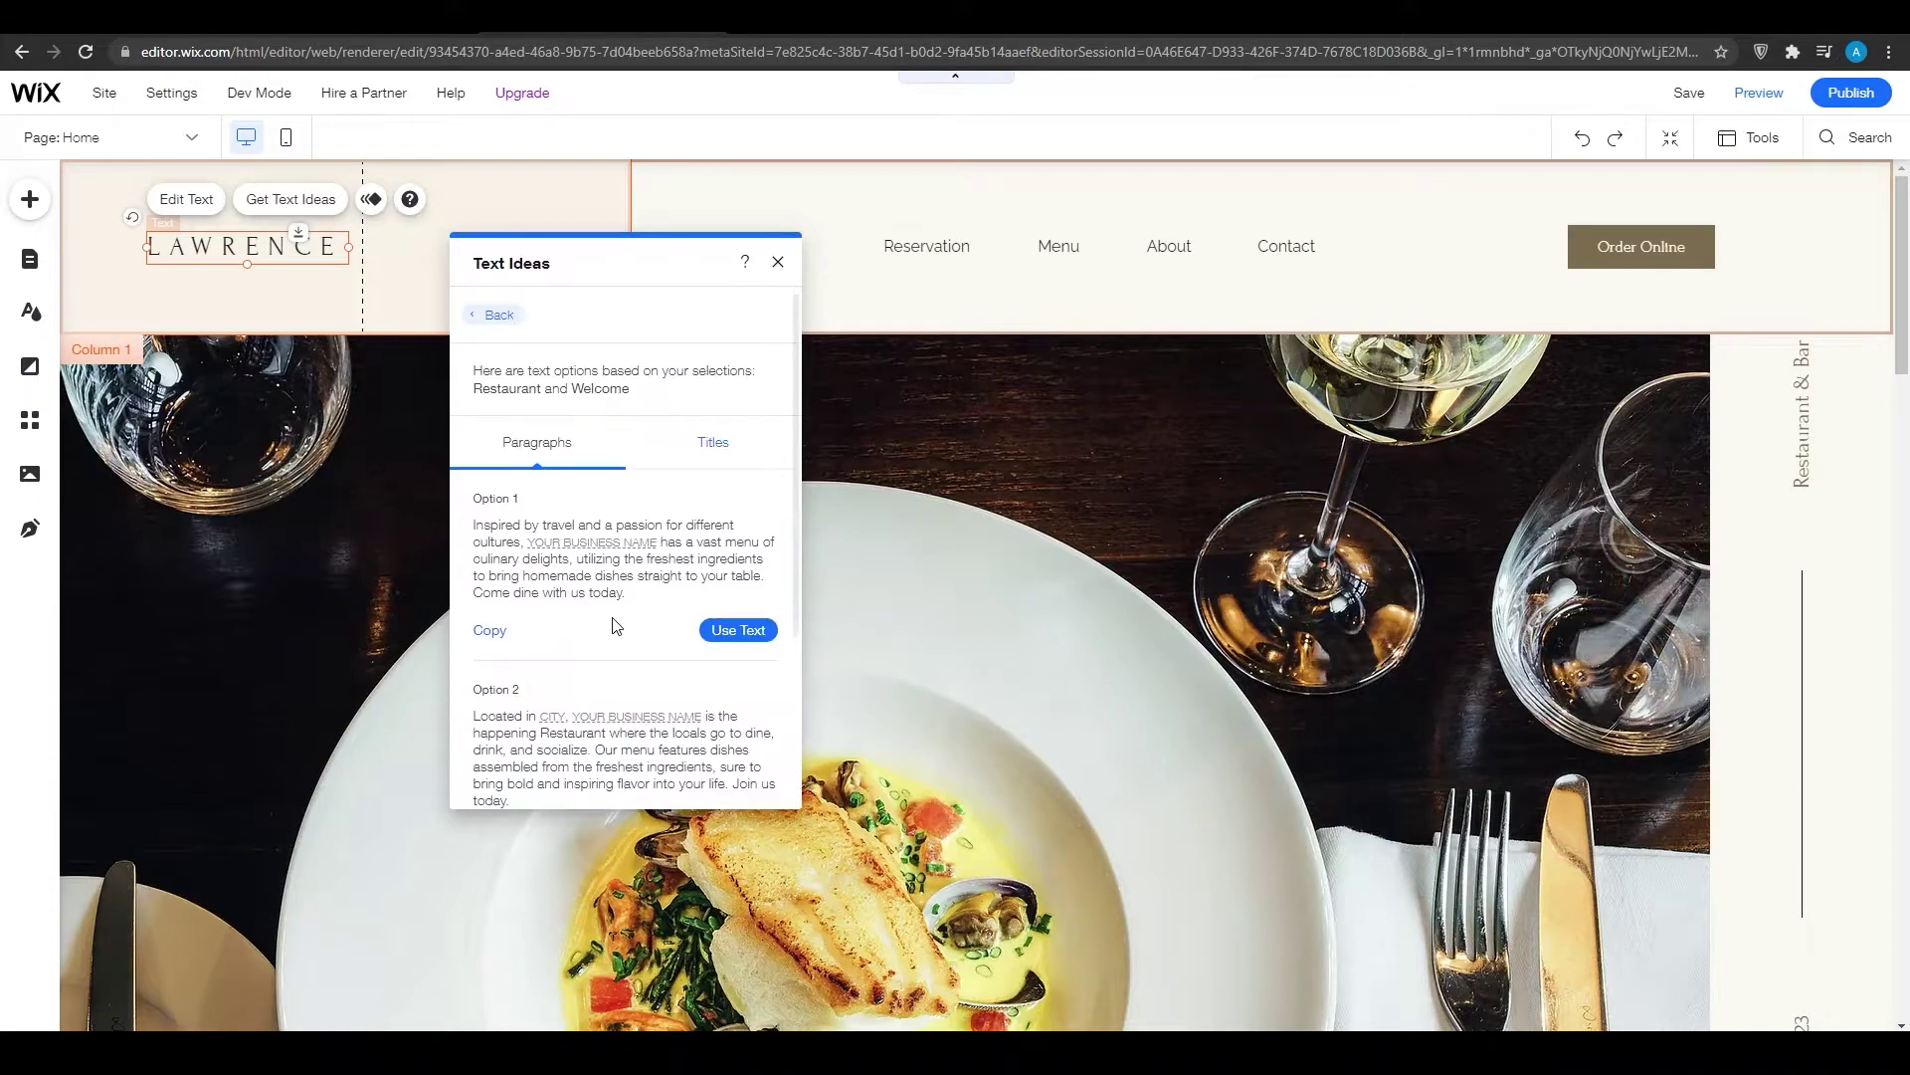
scroll(612, 624, "down", 3)
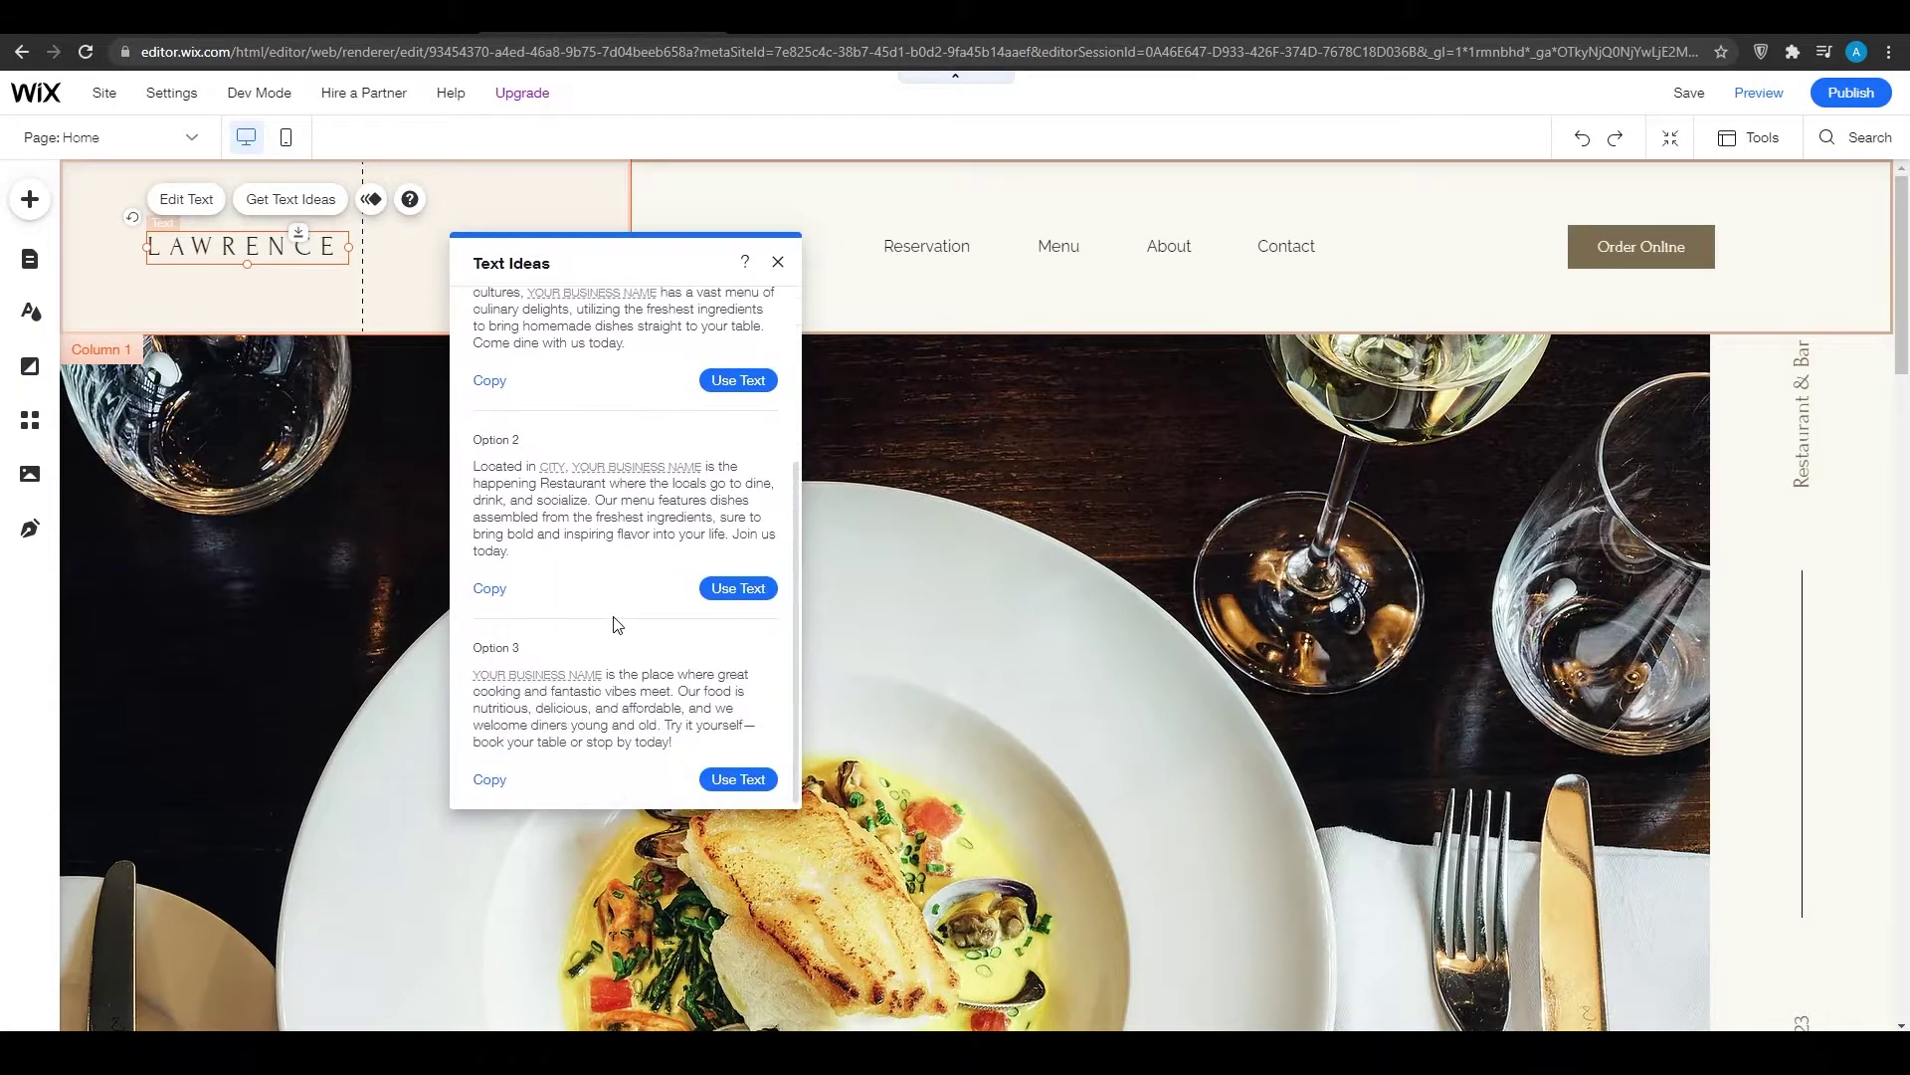
scroll(602, 637, "up", 3)
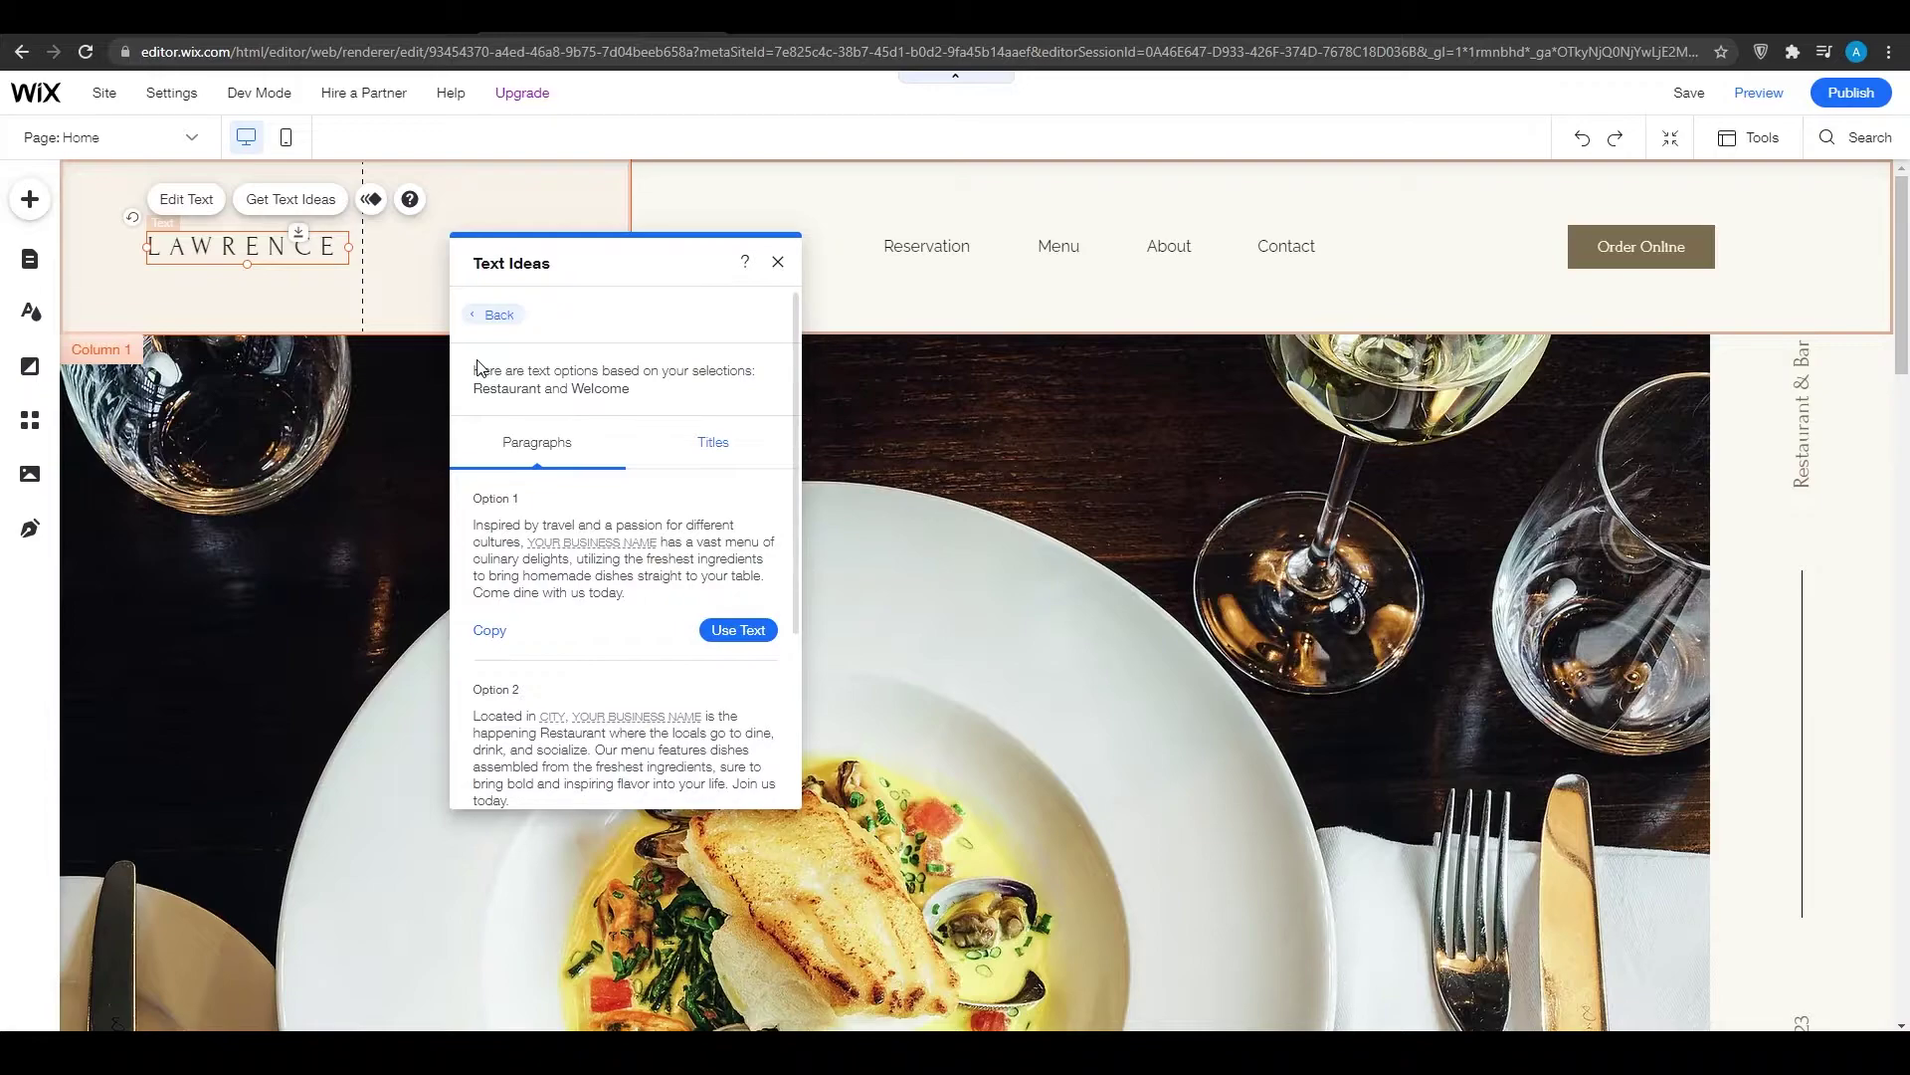
left_click(778, 262)
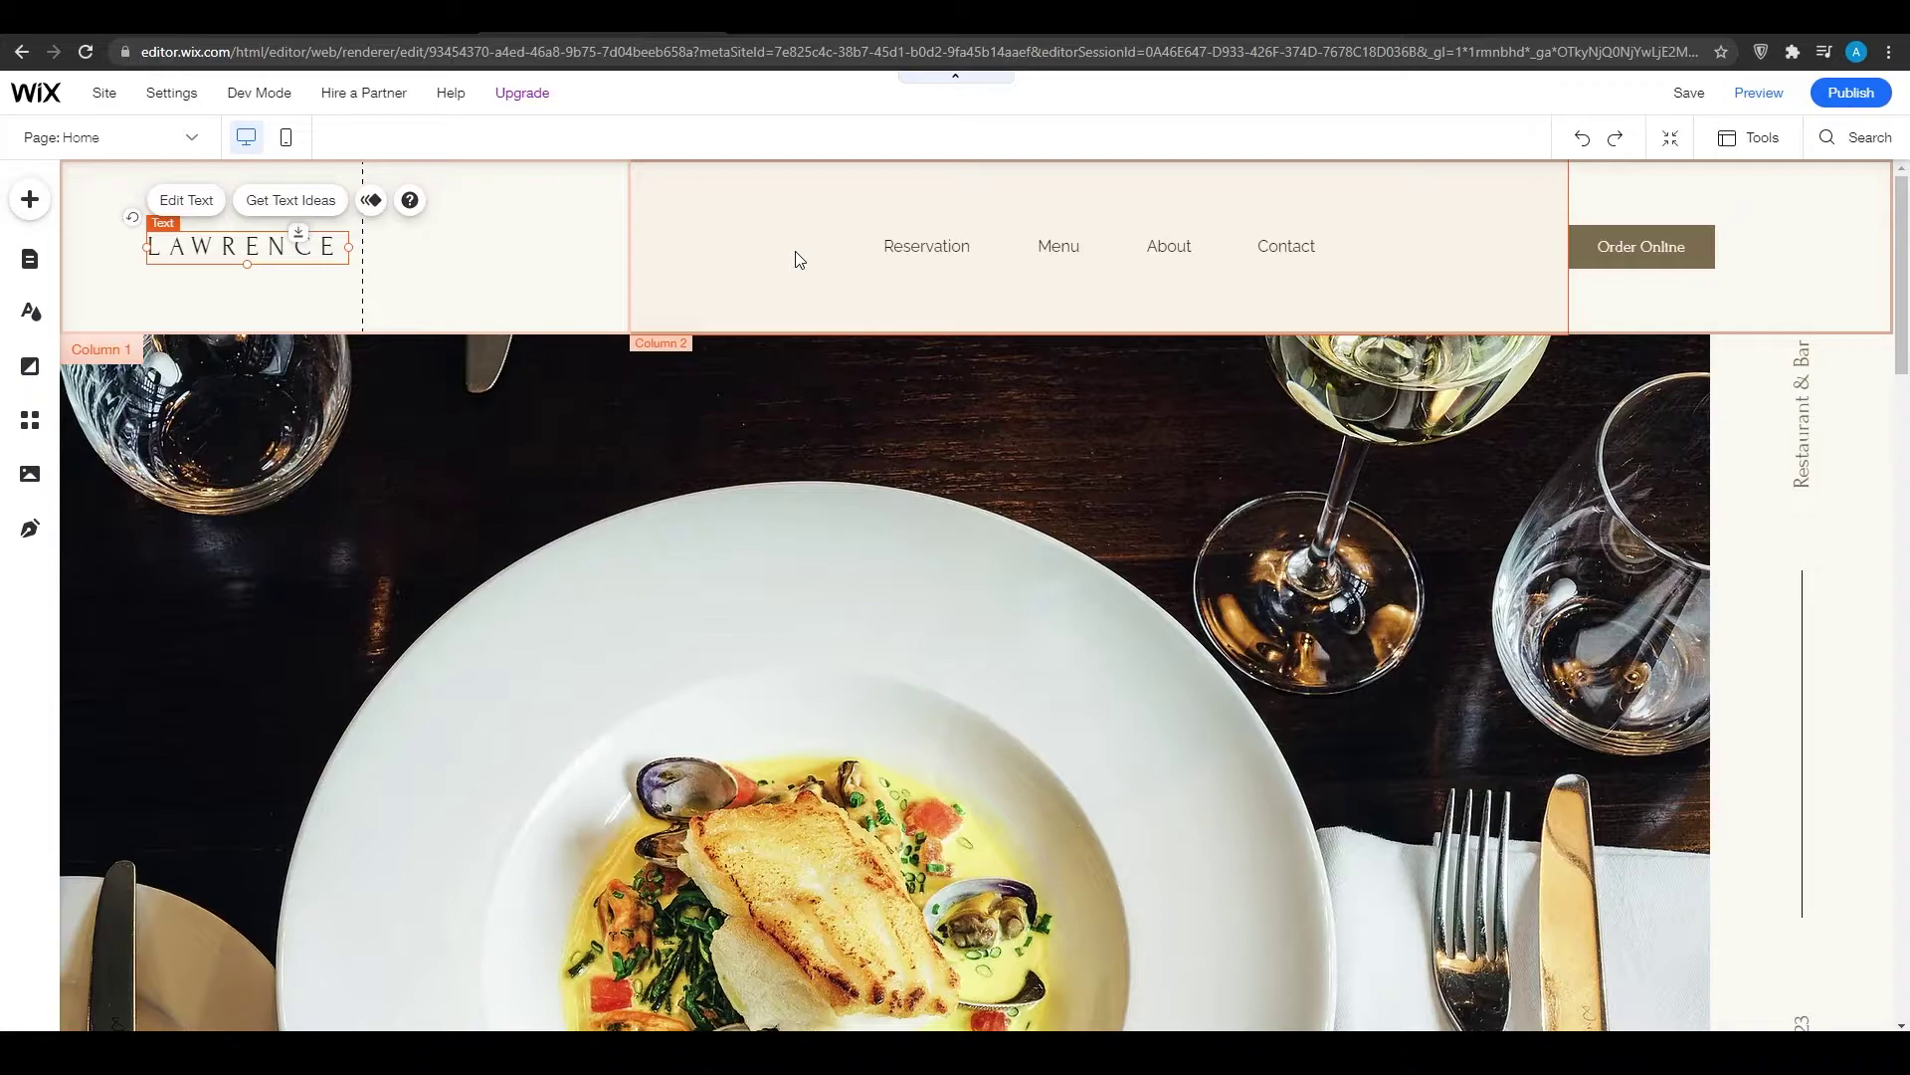
scroll(796, 258, "down", 8)
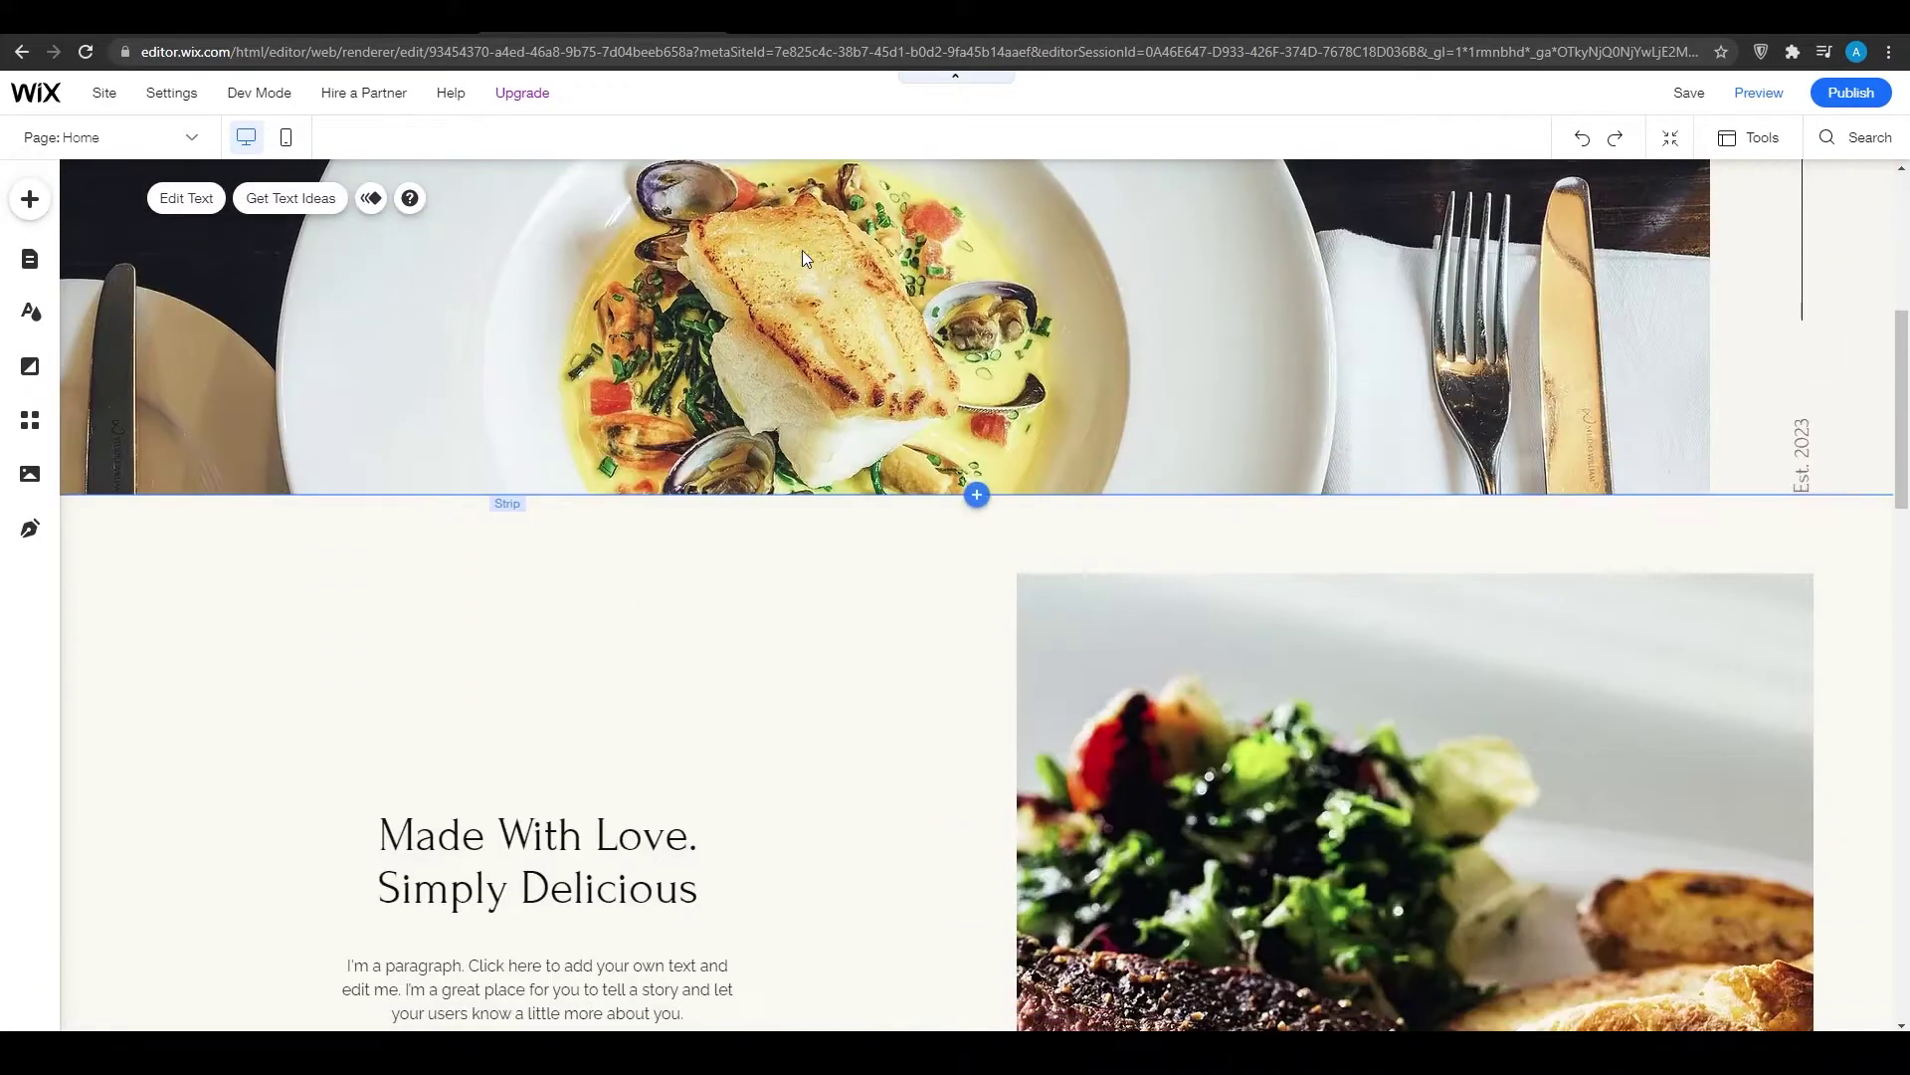
scroll(802, 249, "up", 8)
scroll(611, 390, "down", 3)
scroll(611, 390, "up", 3)
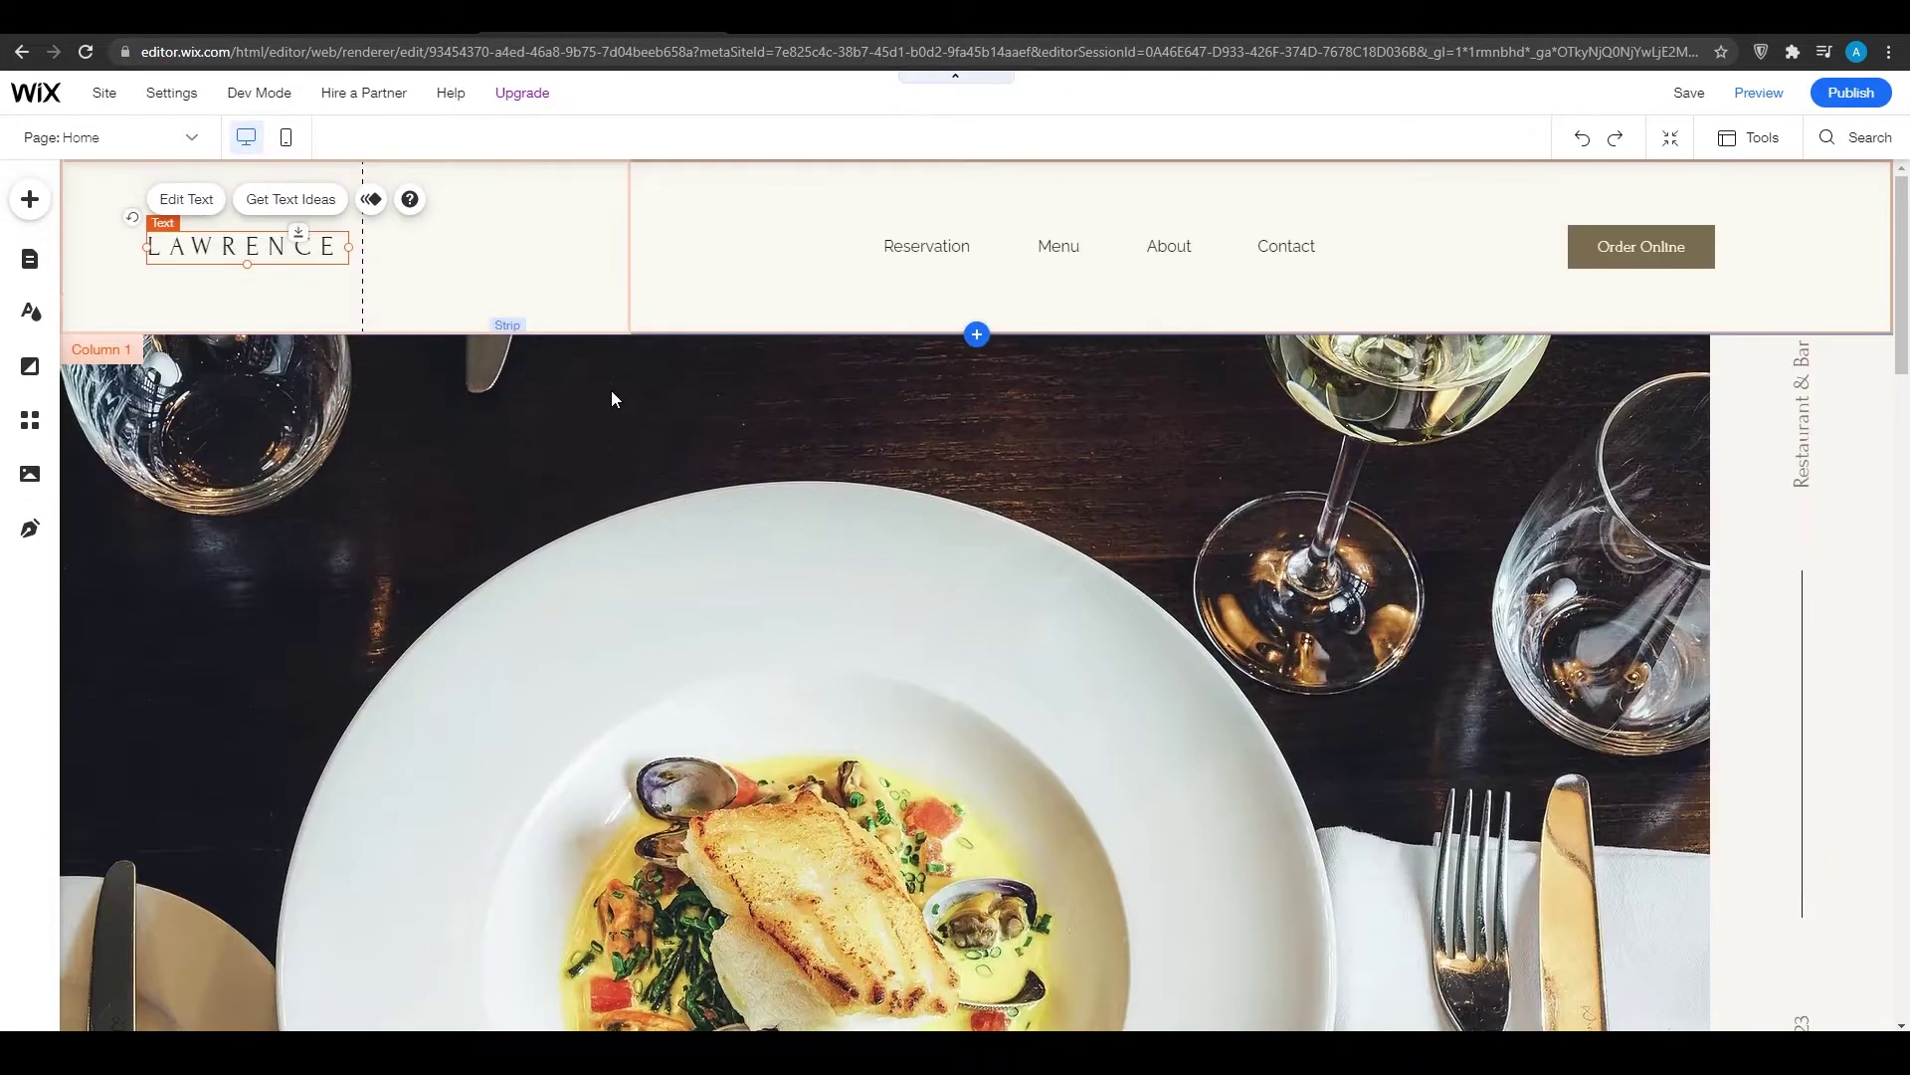
scroll(611, 398, "down", 2)
scroll(617, 396, "up", 2)
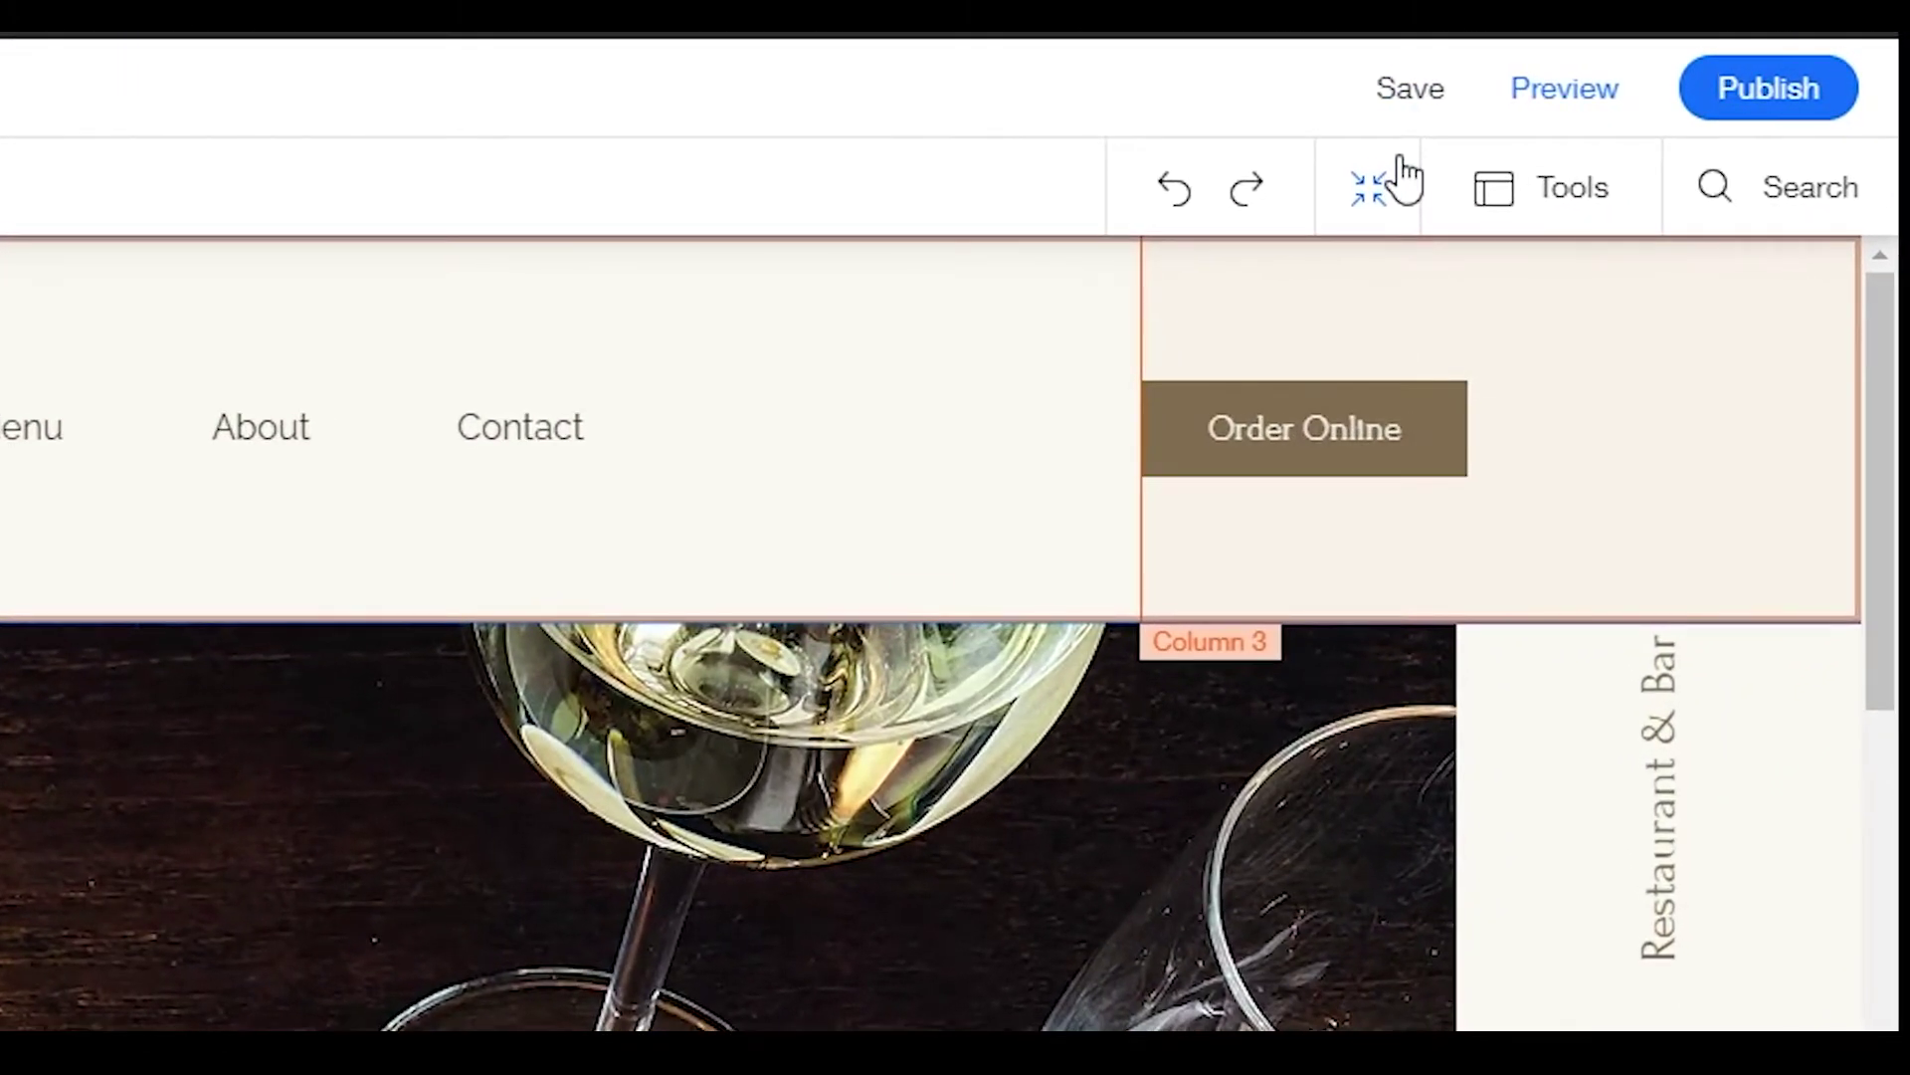
- Switch the page to Zoom Out mode and look over its sections
left_click(1371, 187)
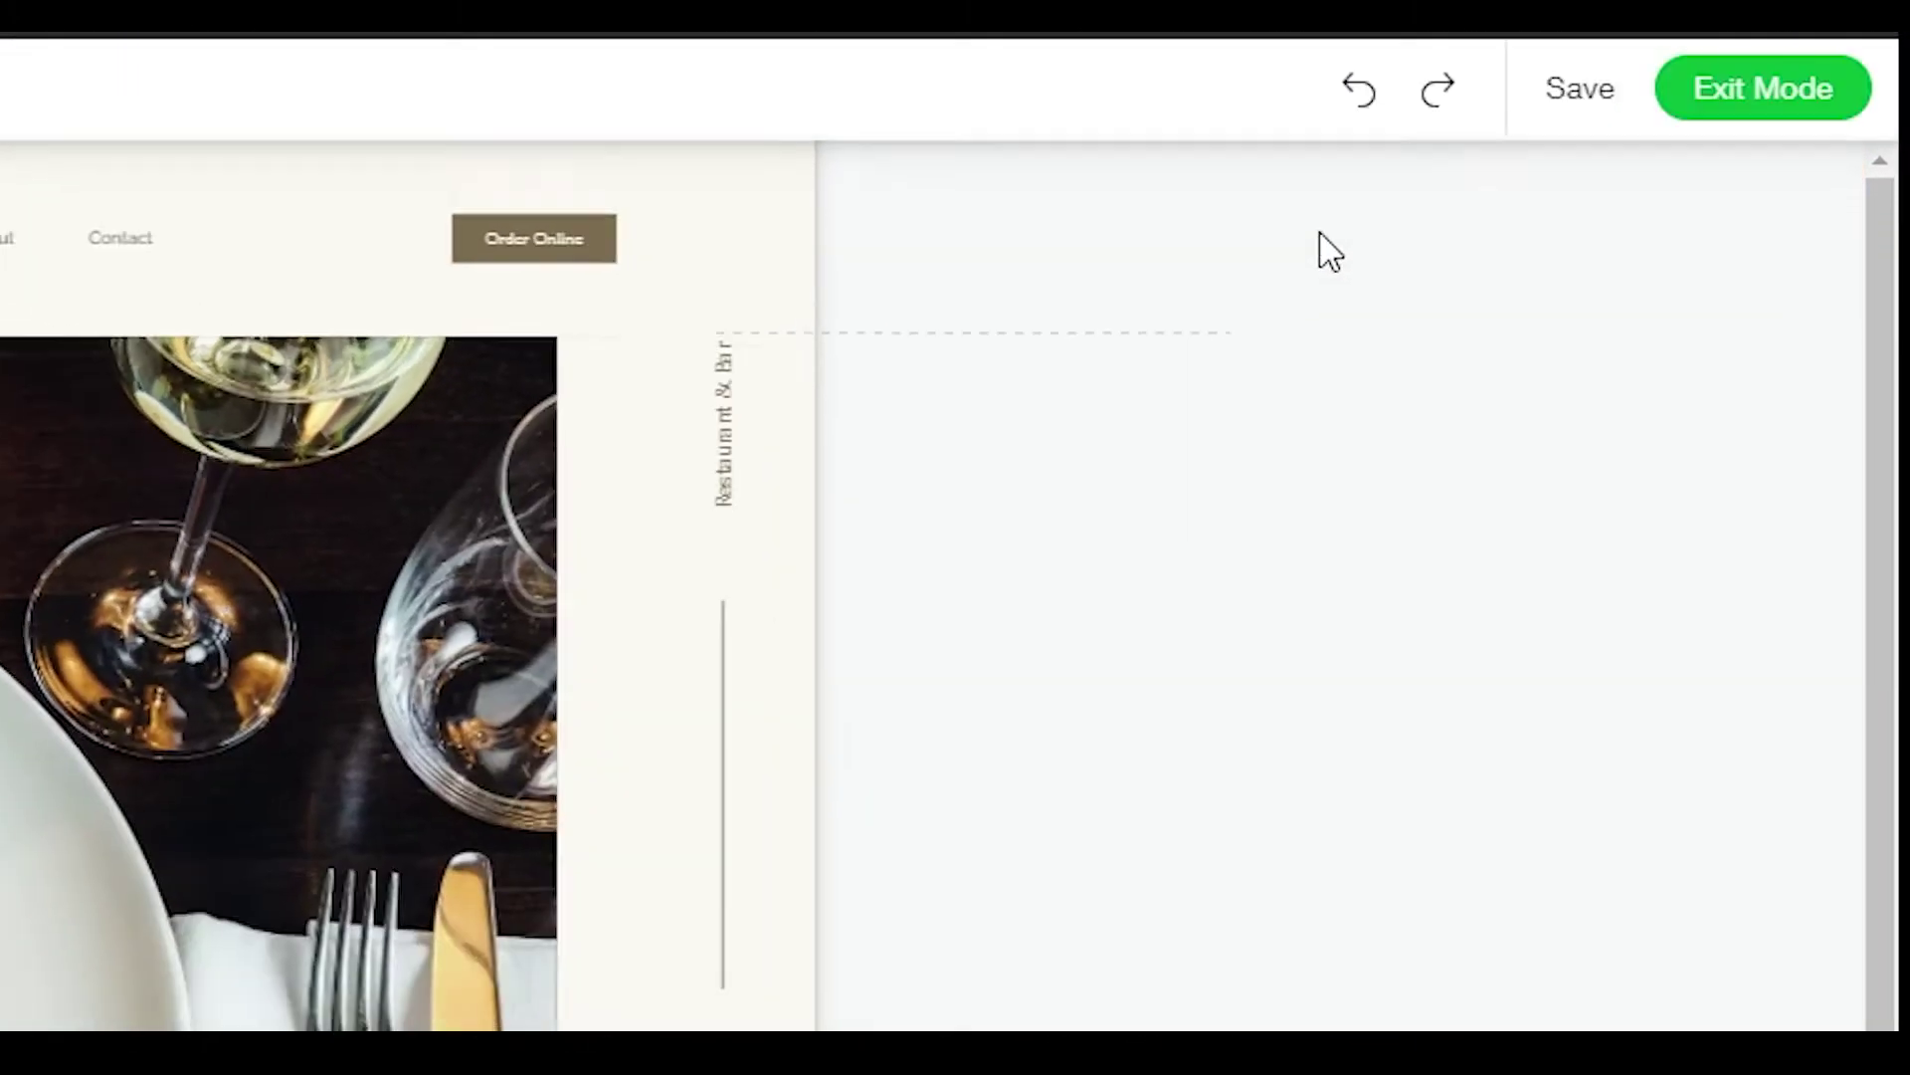
scroll(725, 730, "down", 5)
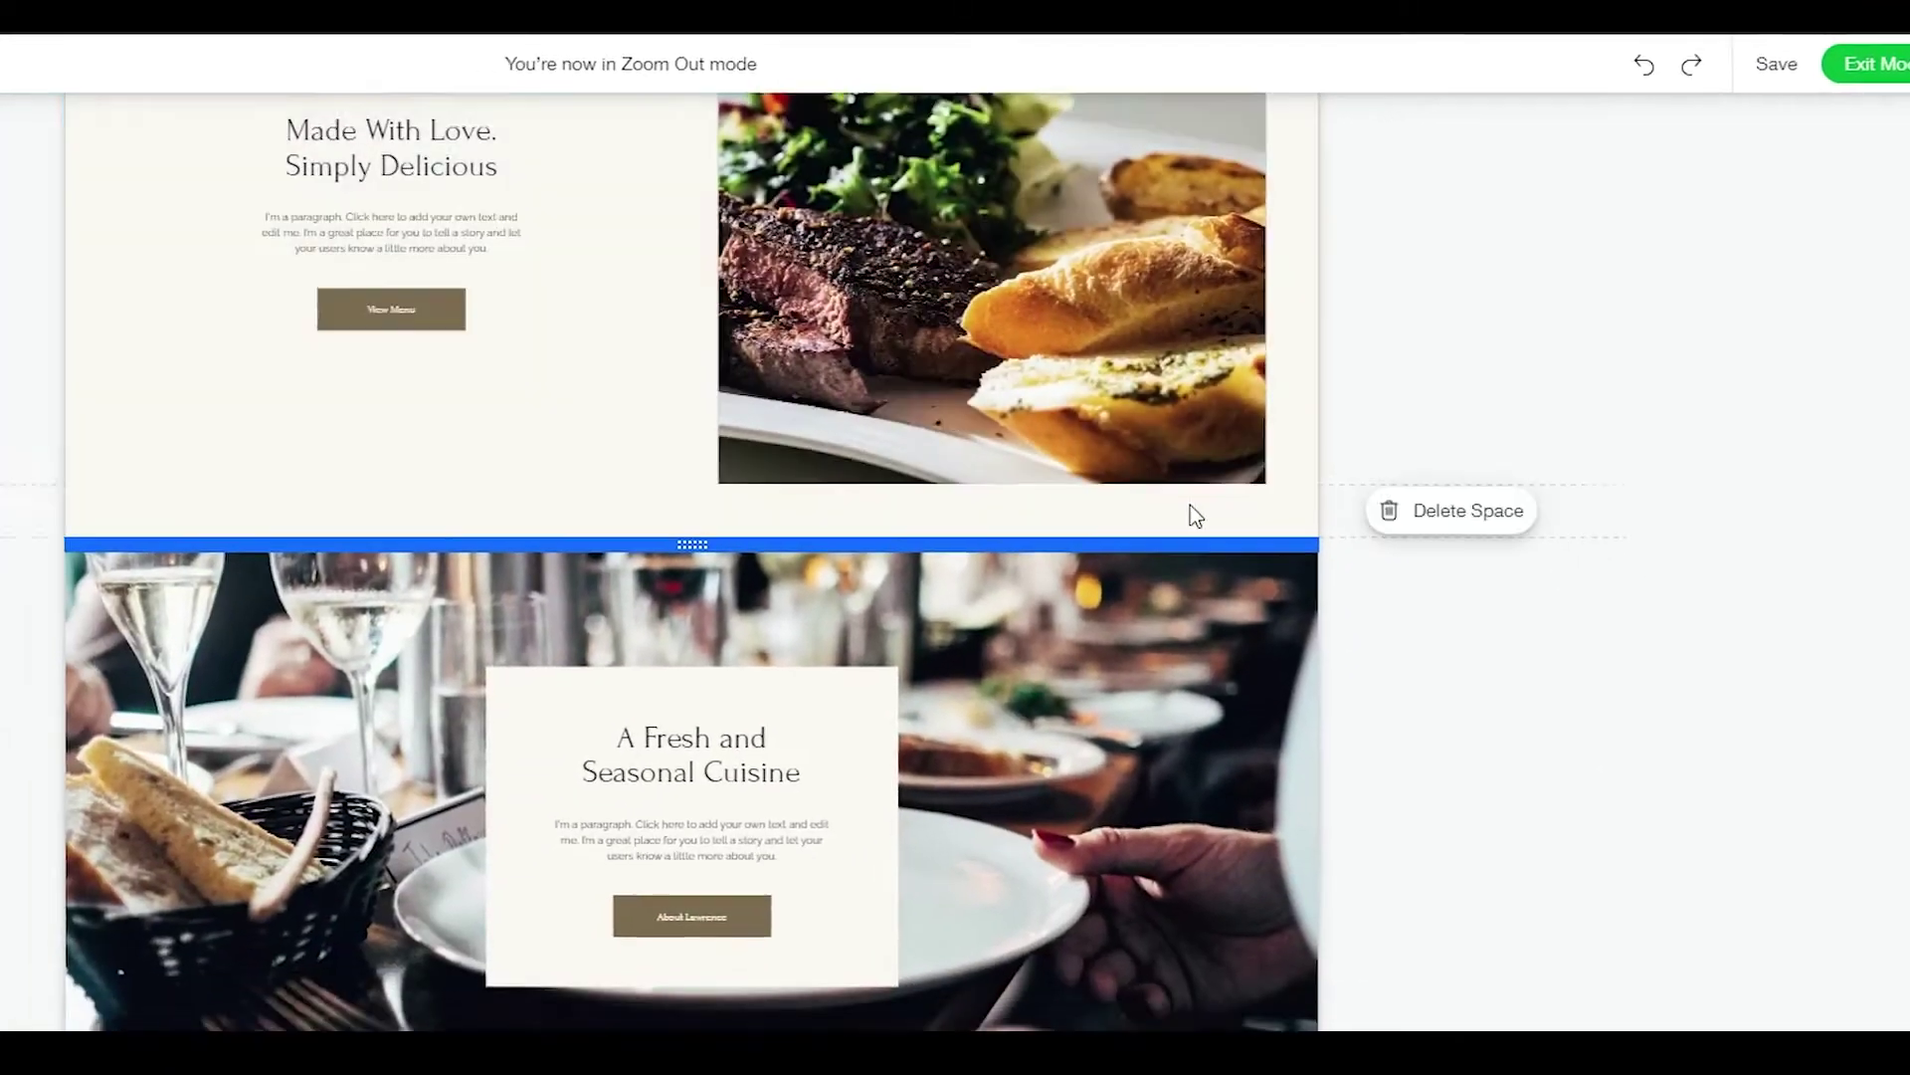
scroll(1258, 483, "down", 5)
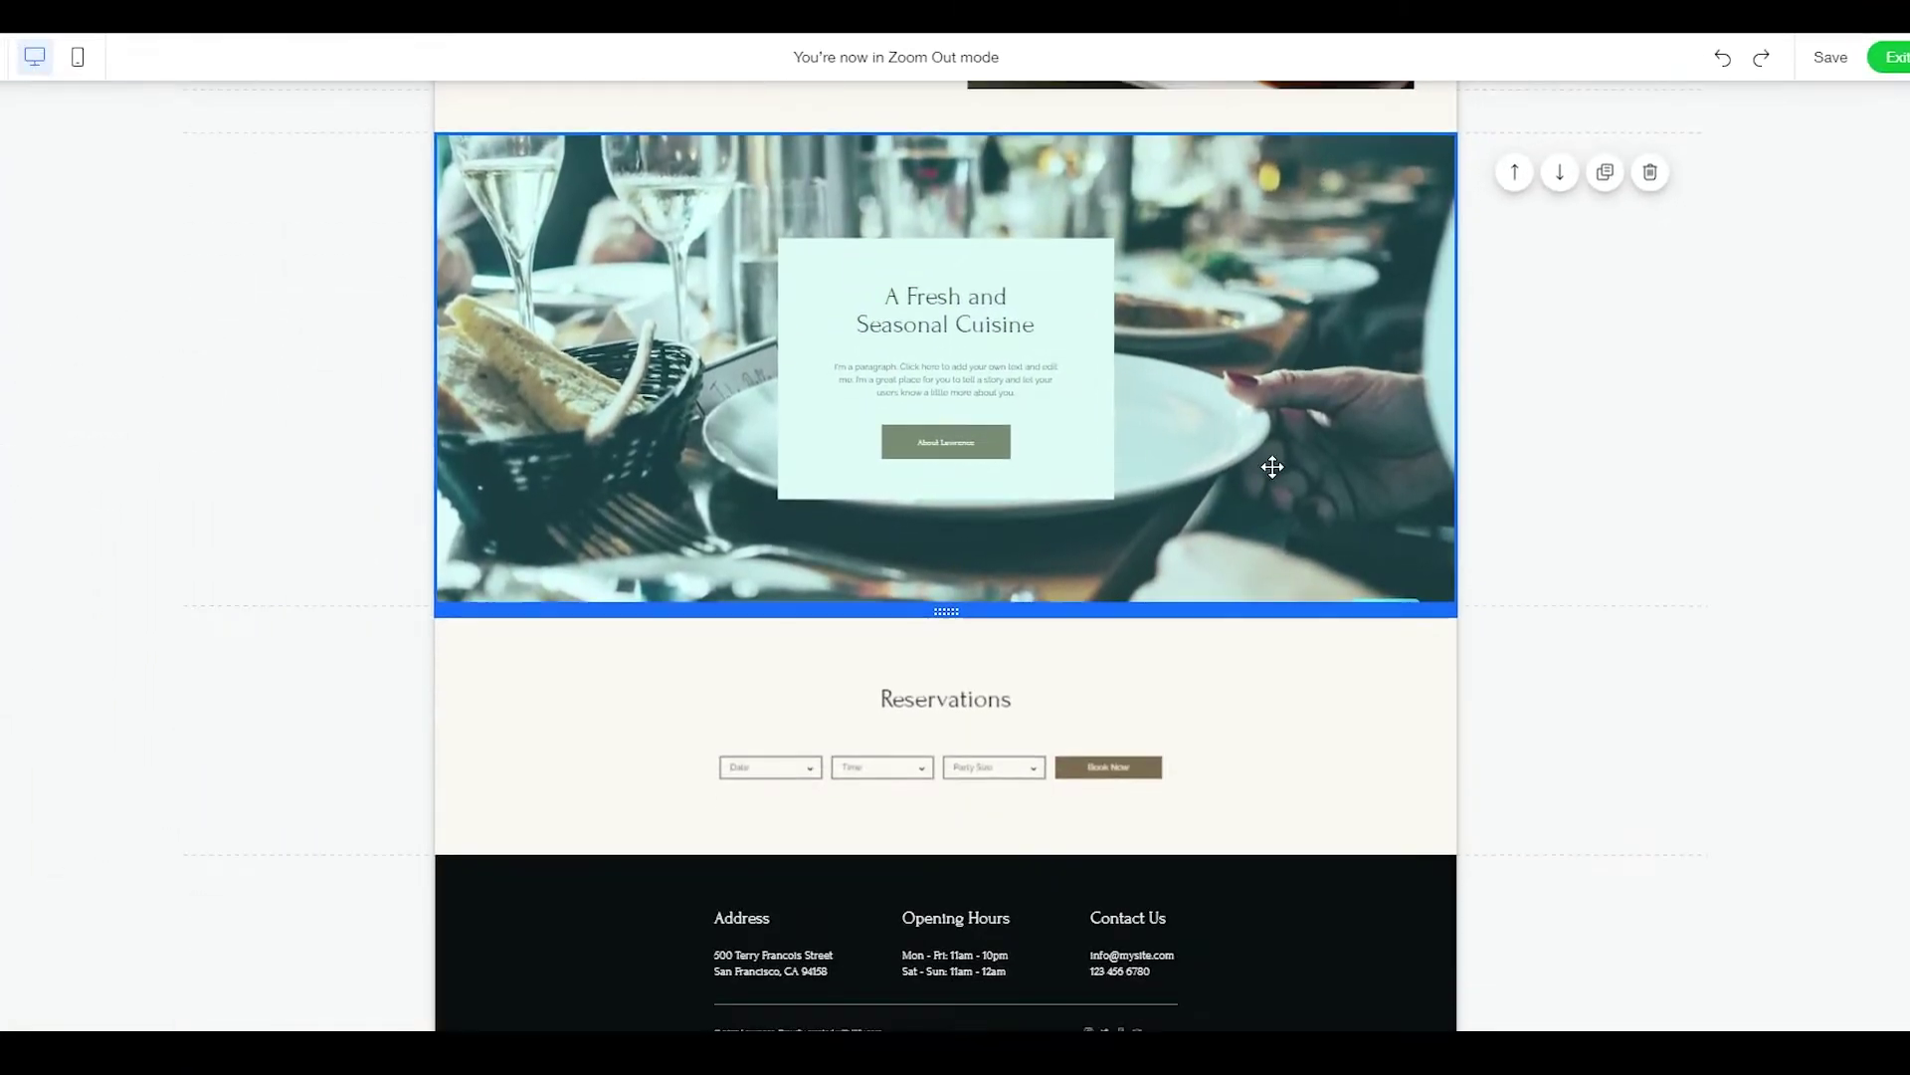
scroll(1258, 483, "up", 5)
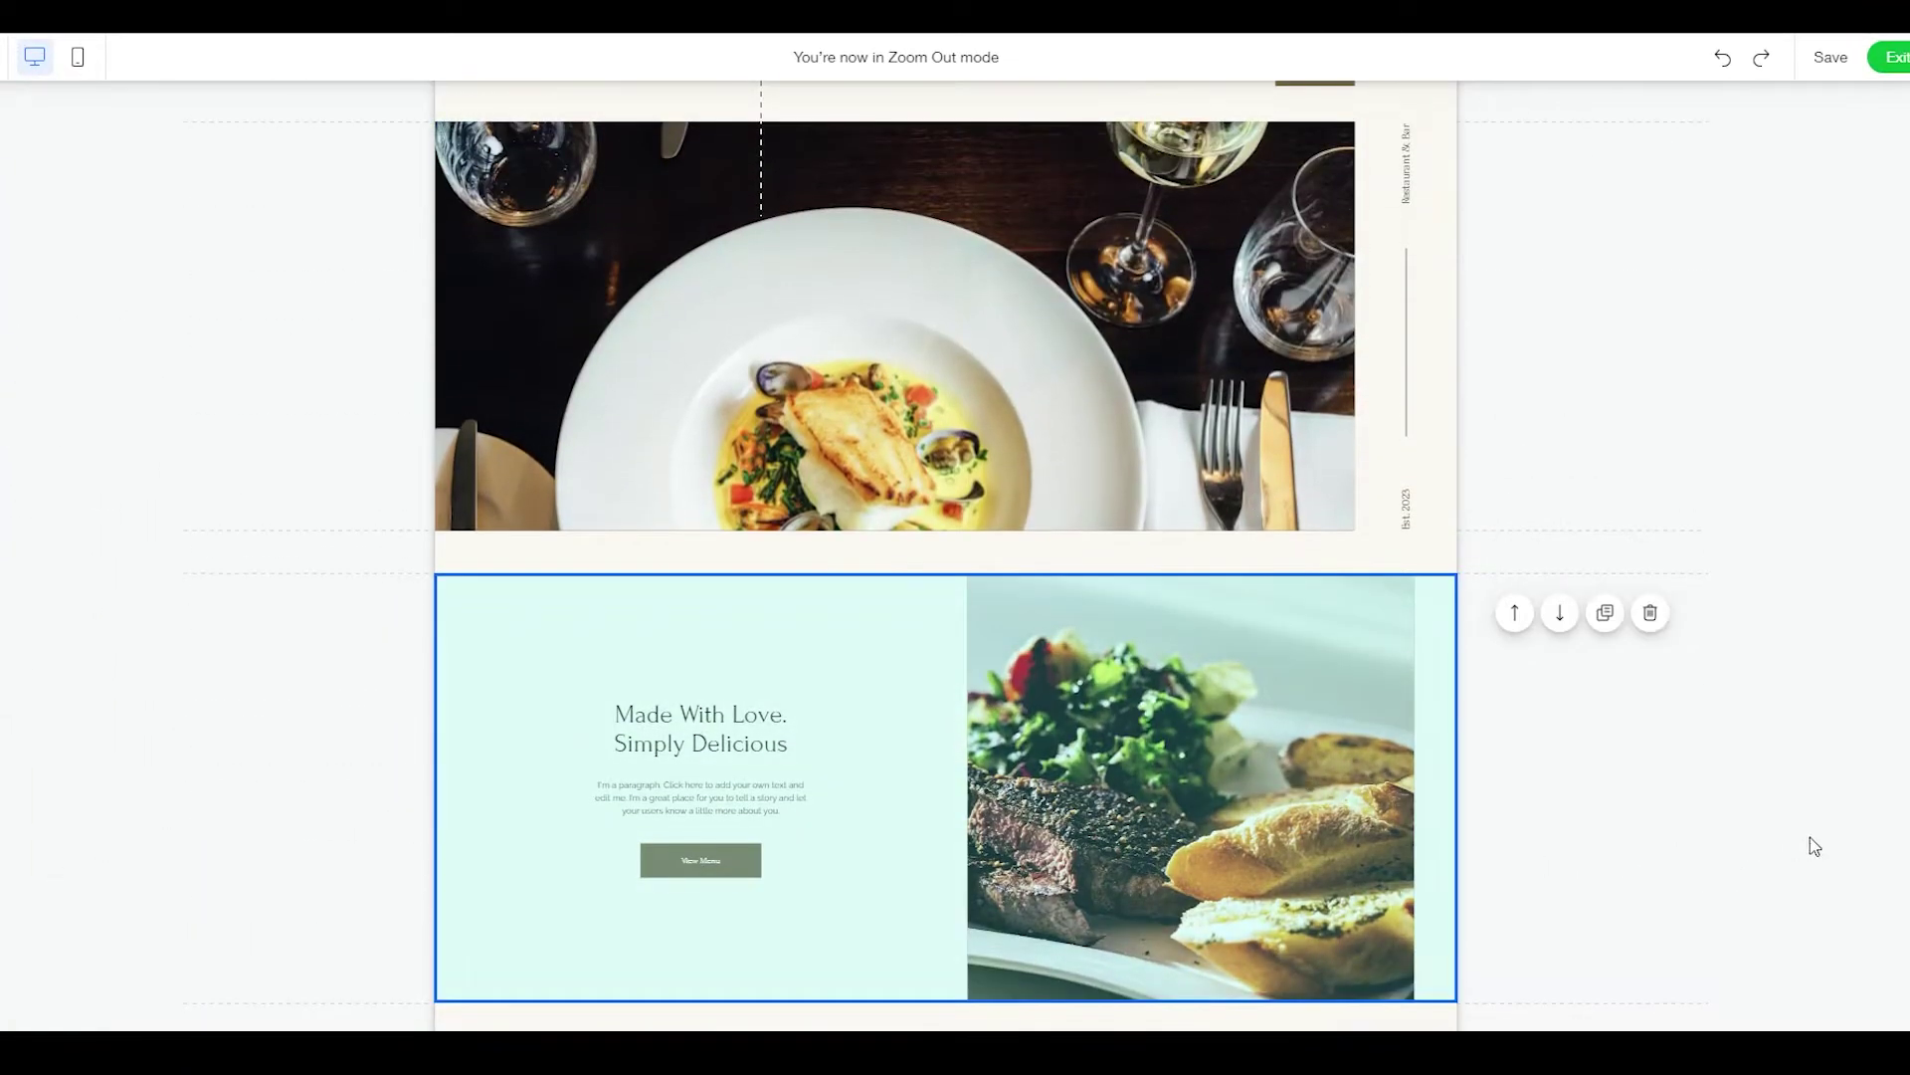
scroll(564, 807, "down", 5)
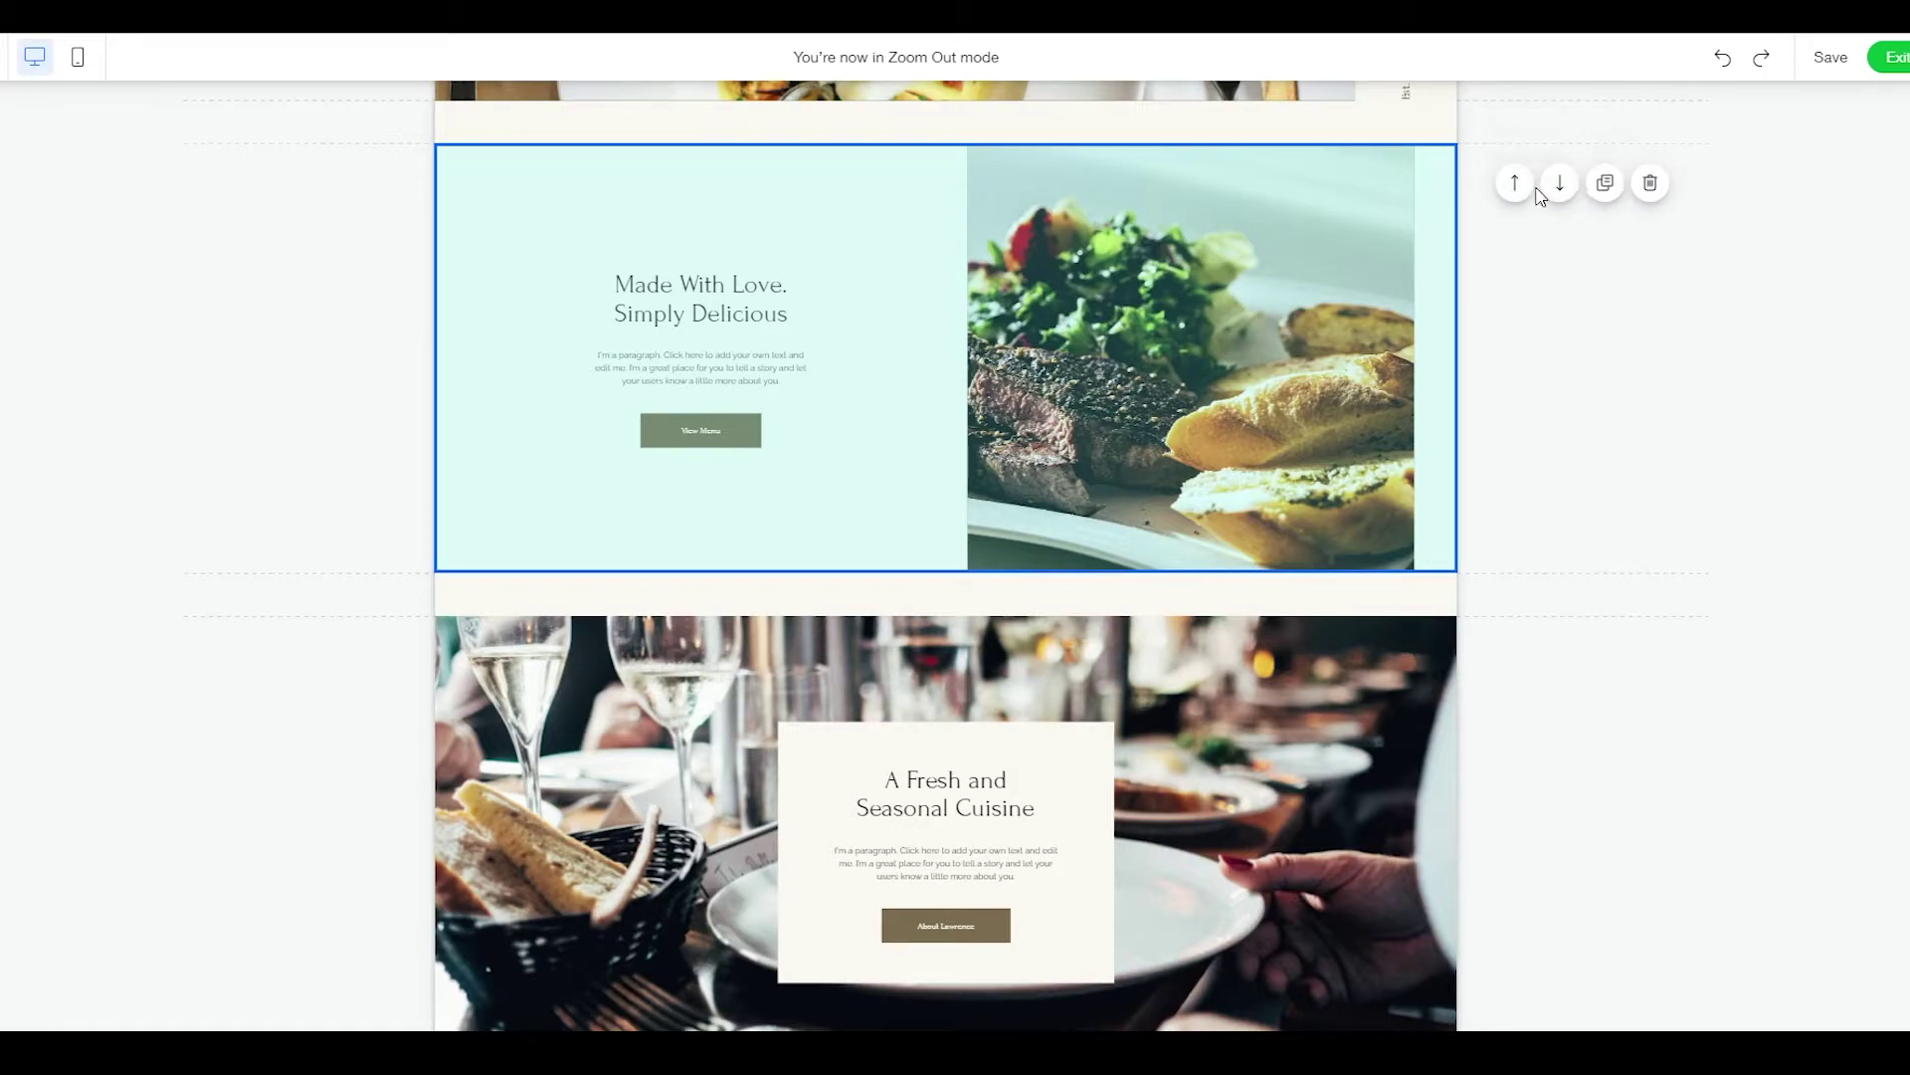
- Delete the "Made With Love. Simply Delicious" section from the home page
left_click(1651, 184)
scroll(1642, 469, "up", 5)
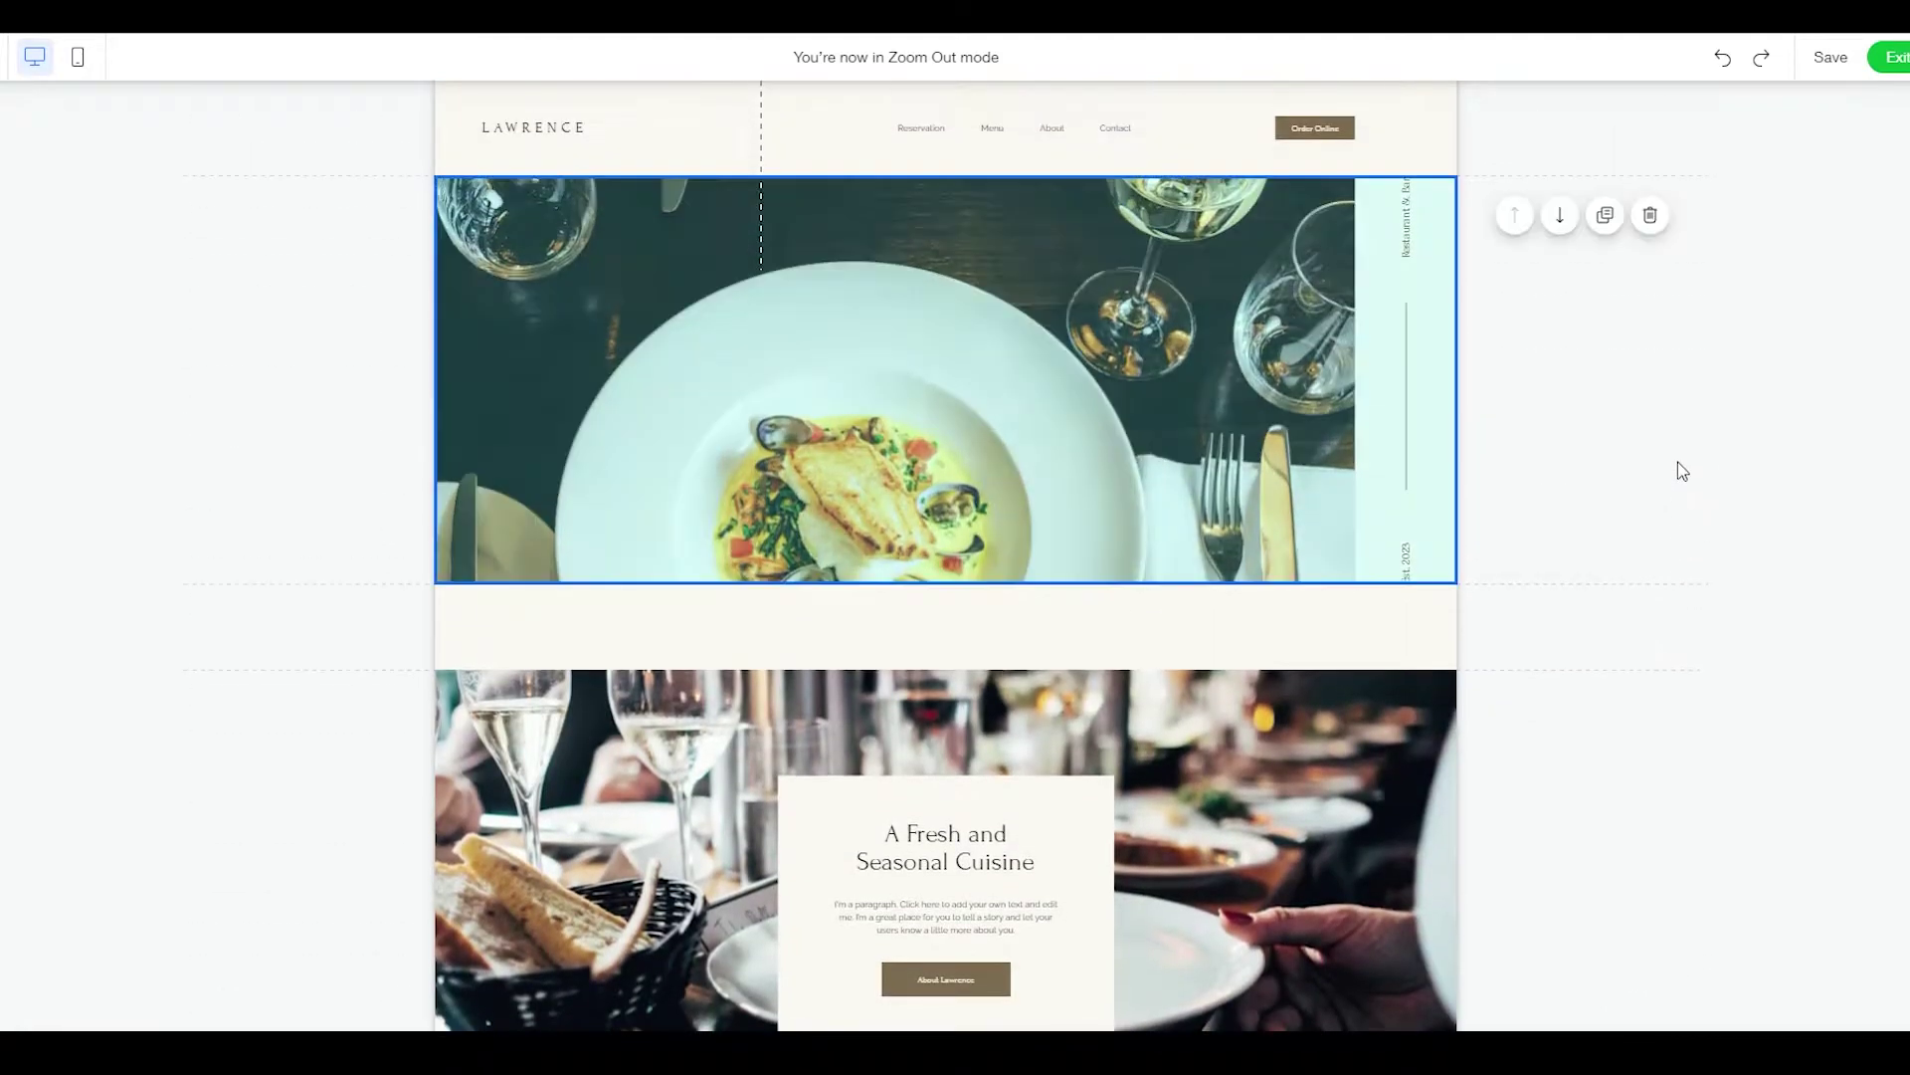
scroll(1808, 478, "down", 5)
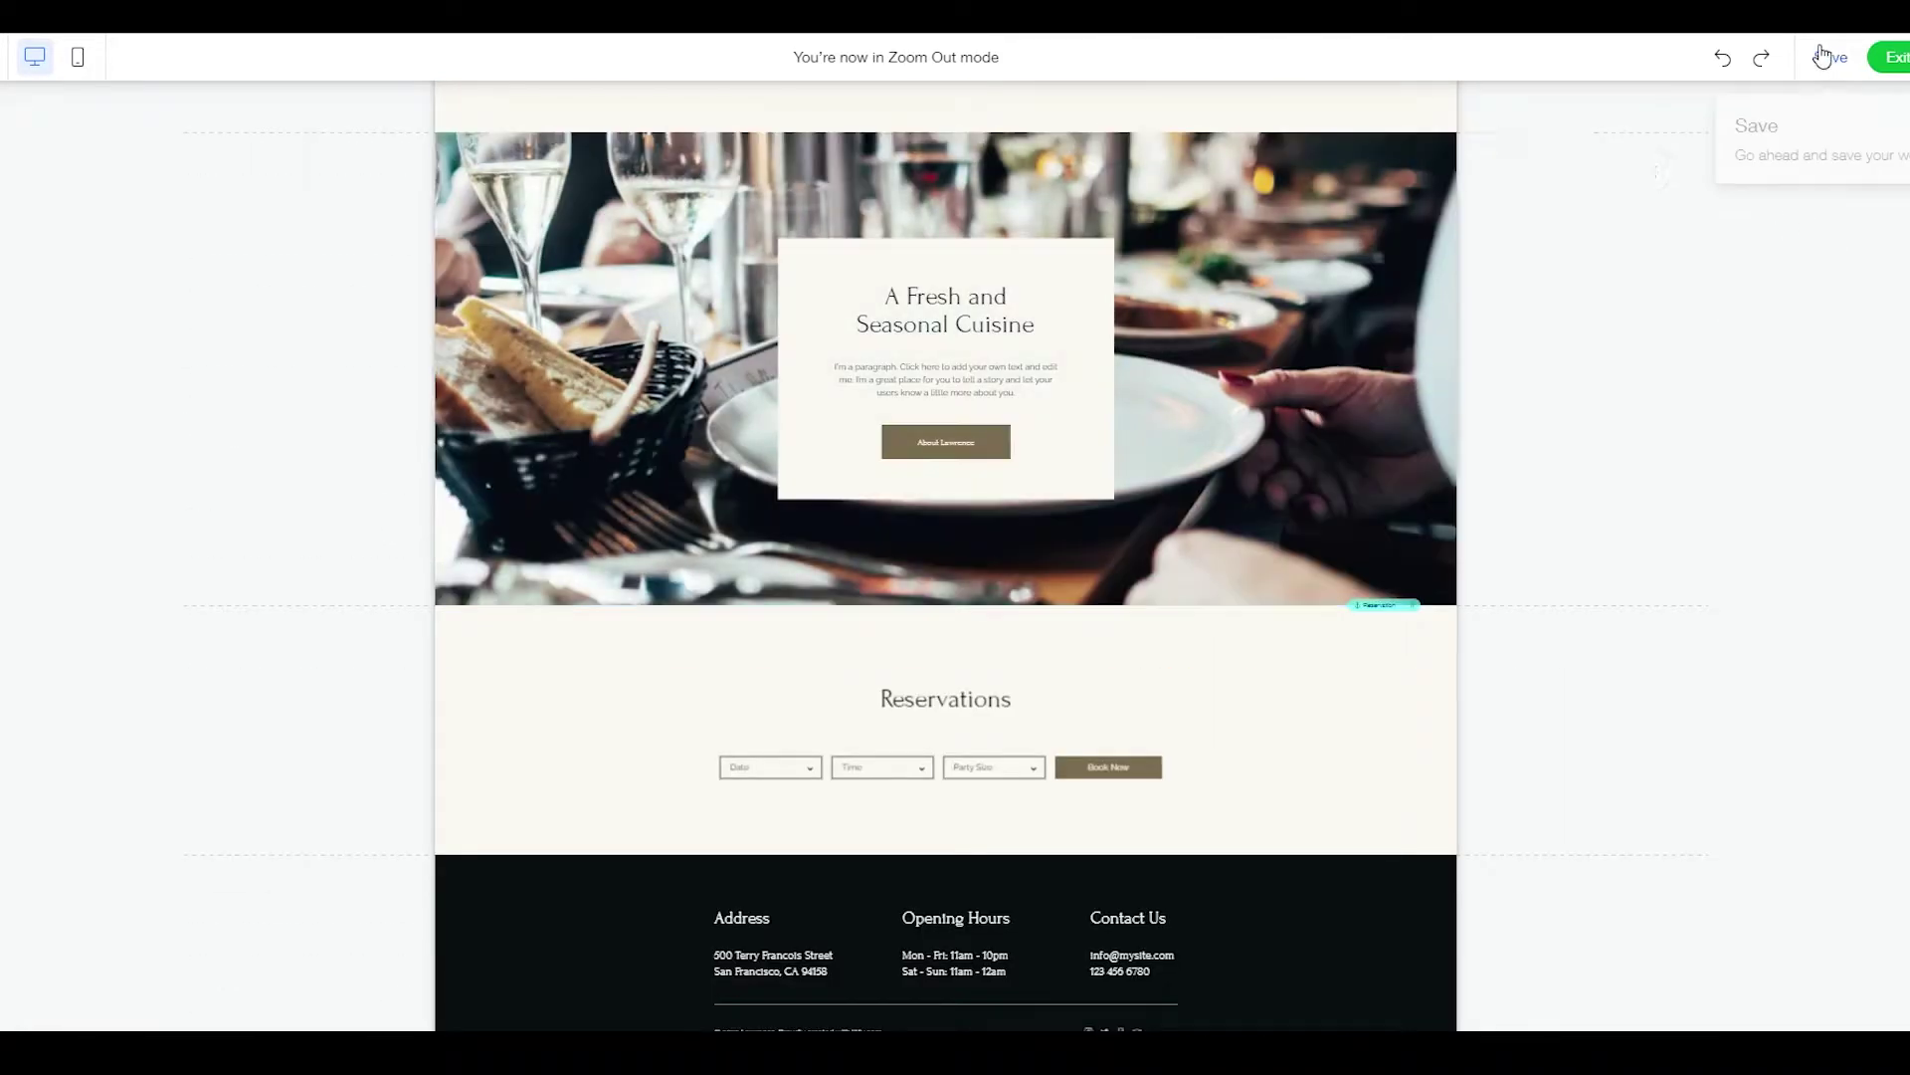
- Undo the section deletion and redo it
left_click(1725, 61)
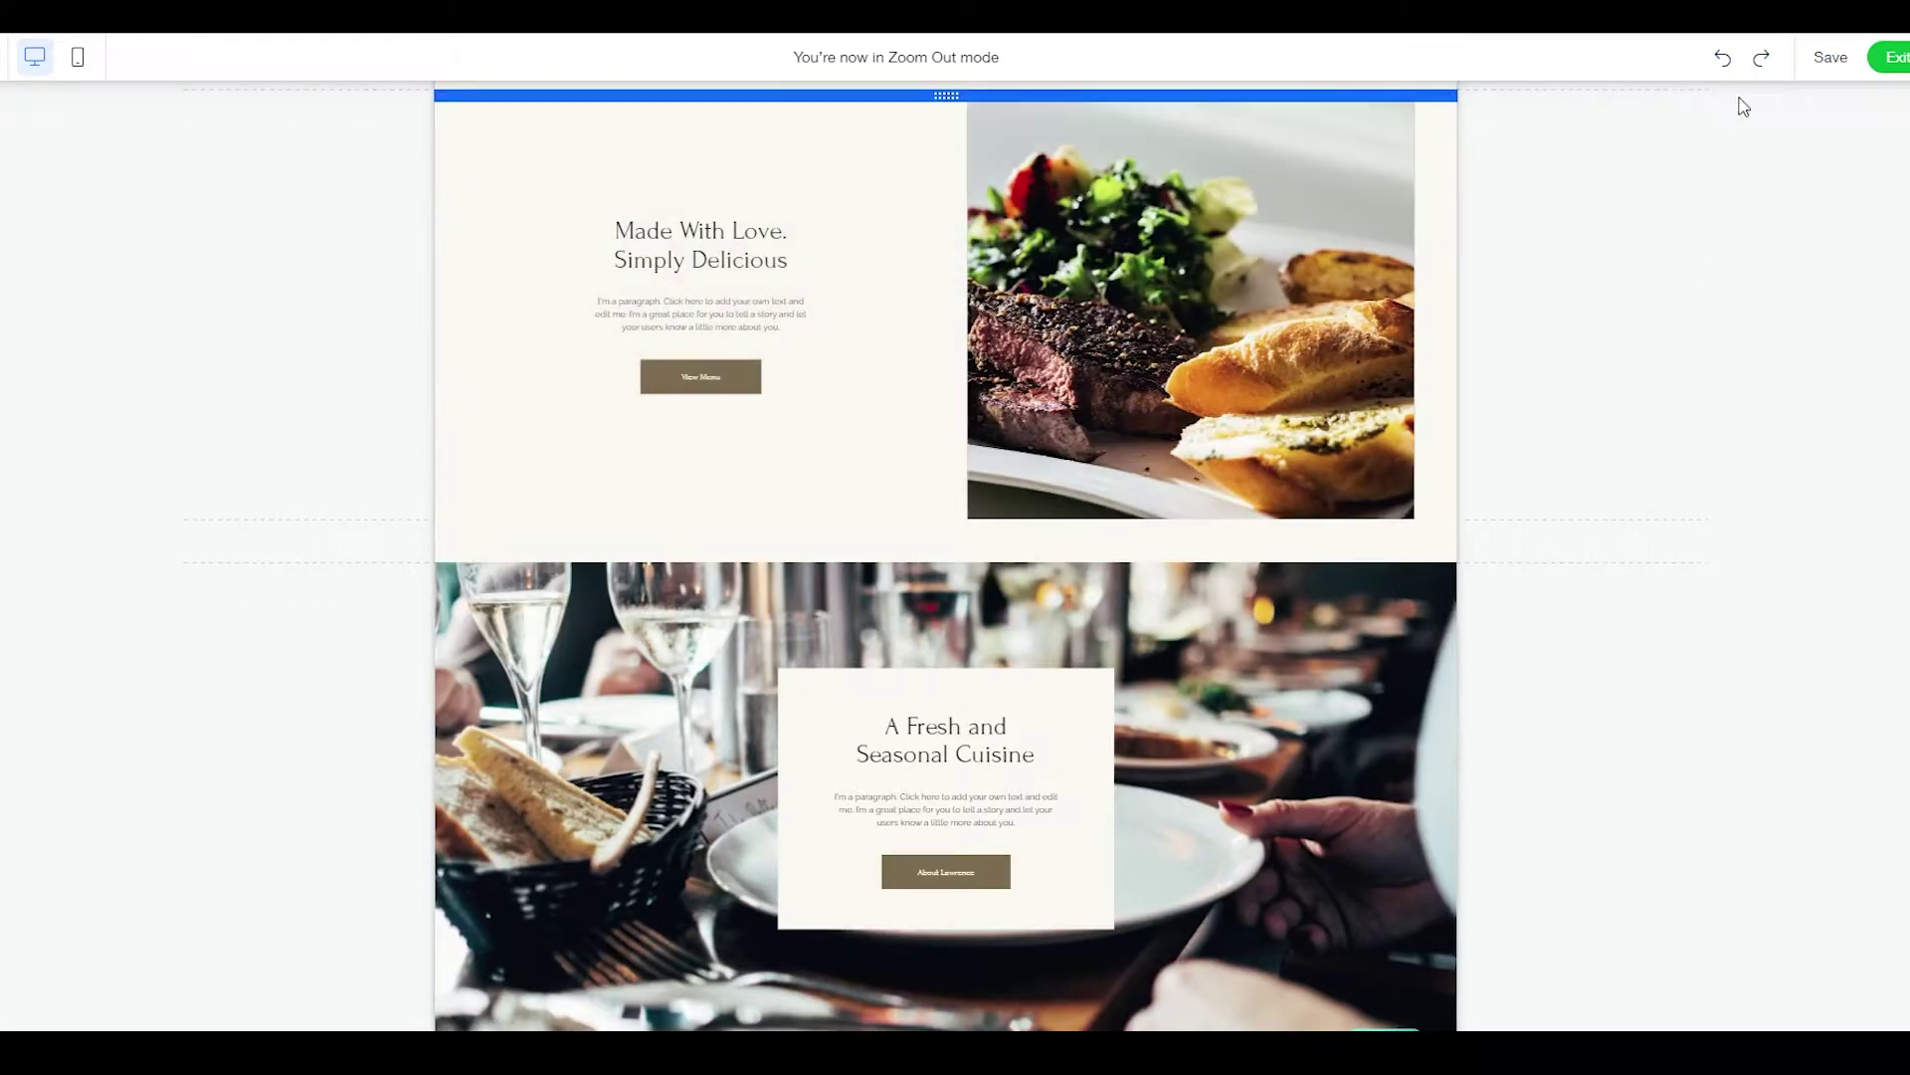
left_click(1758, 69)
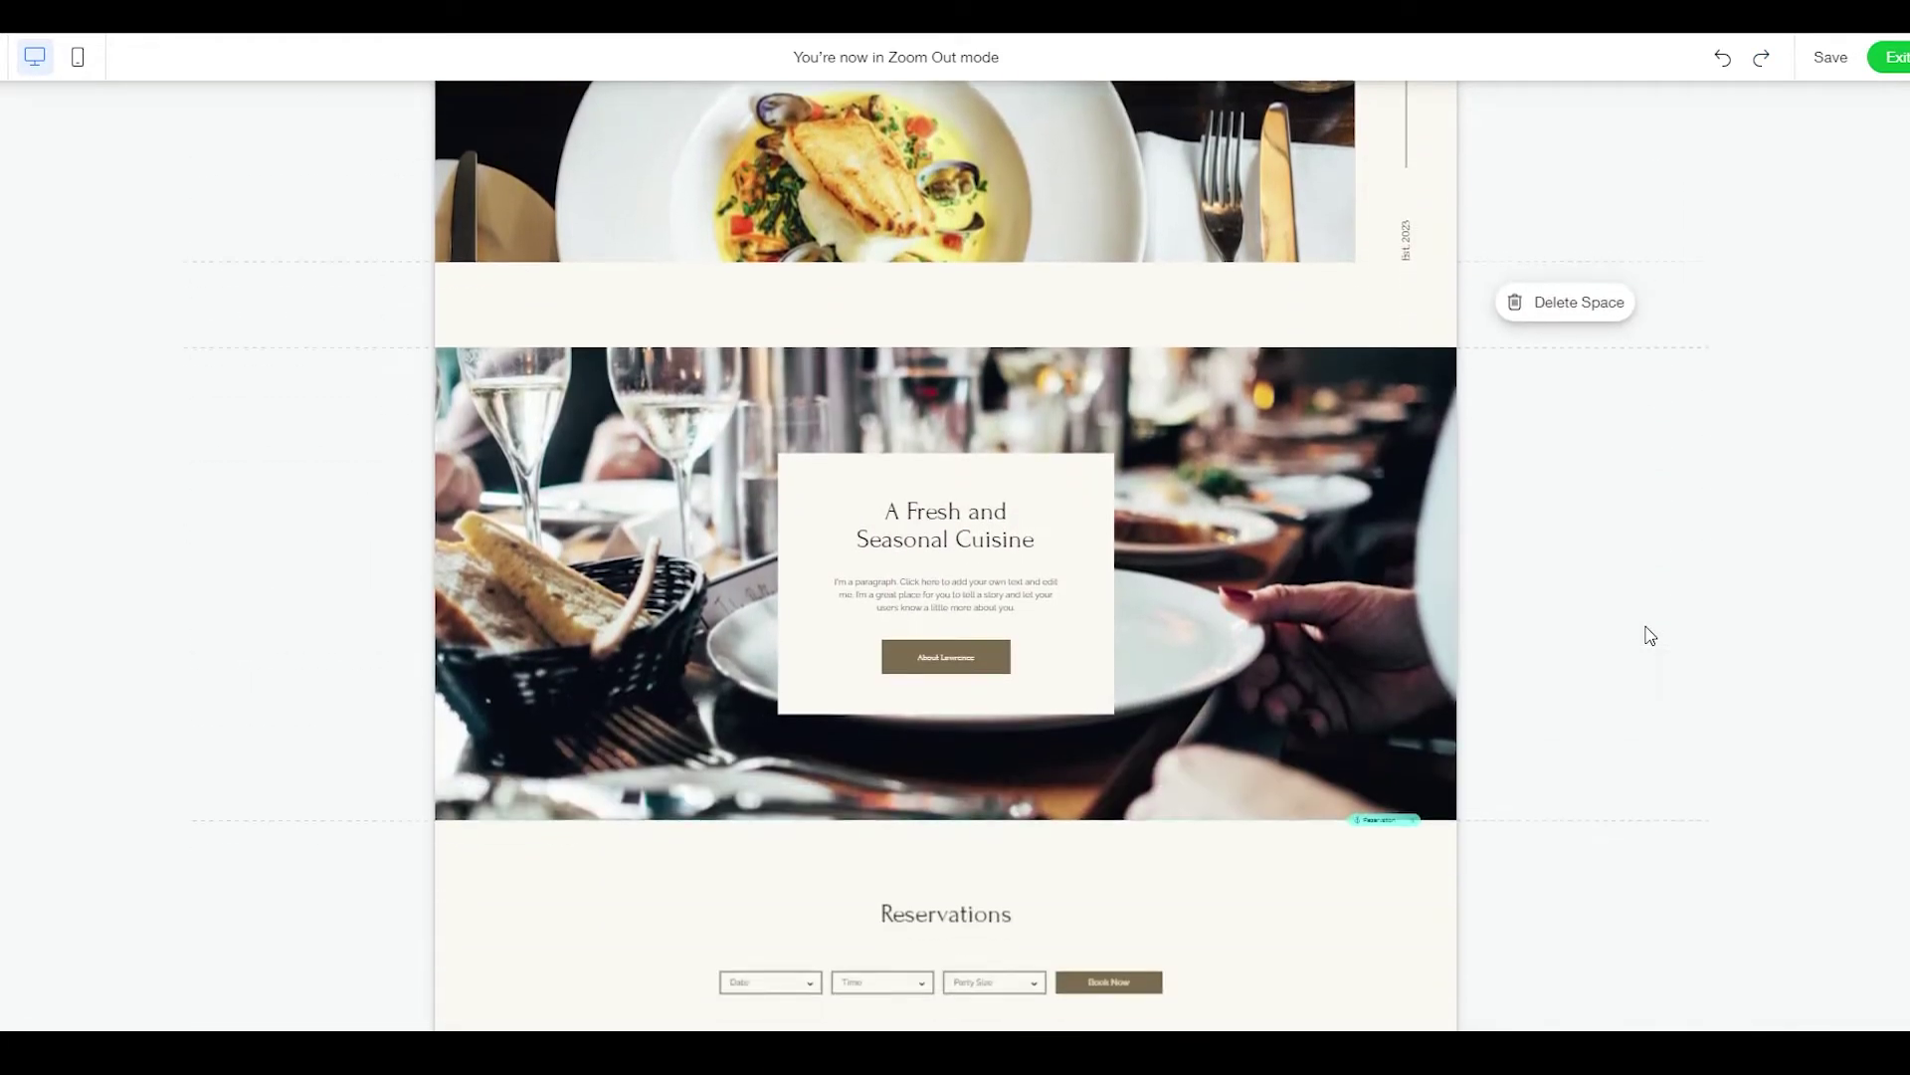
scroll(1647, 612, "down", 3)
scroll(1647, 617, "up", 6)
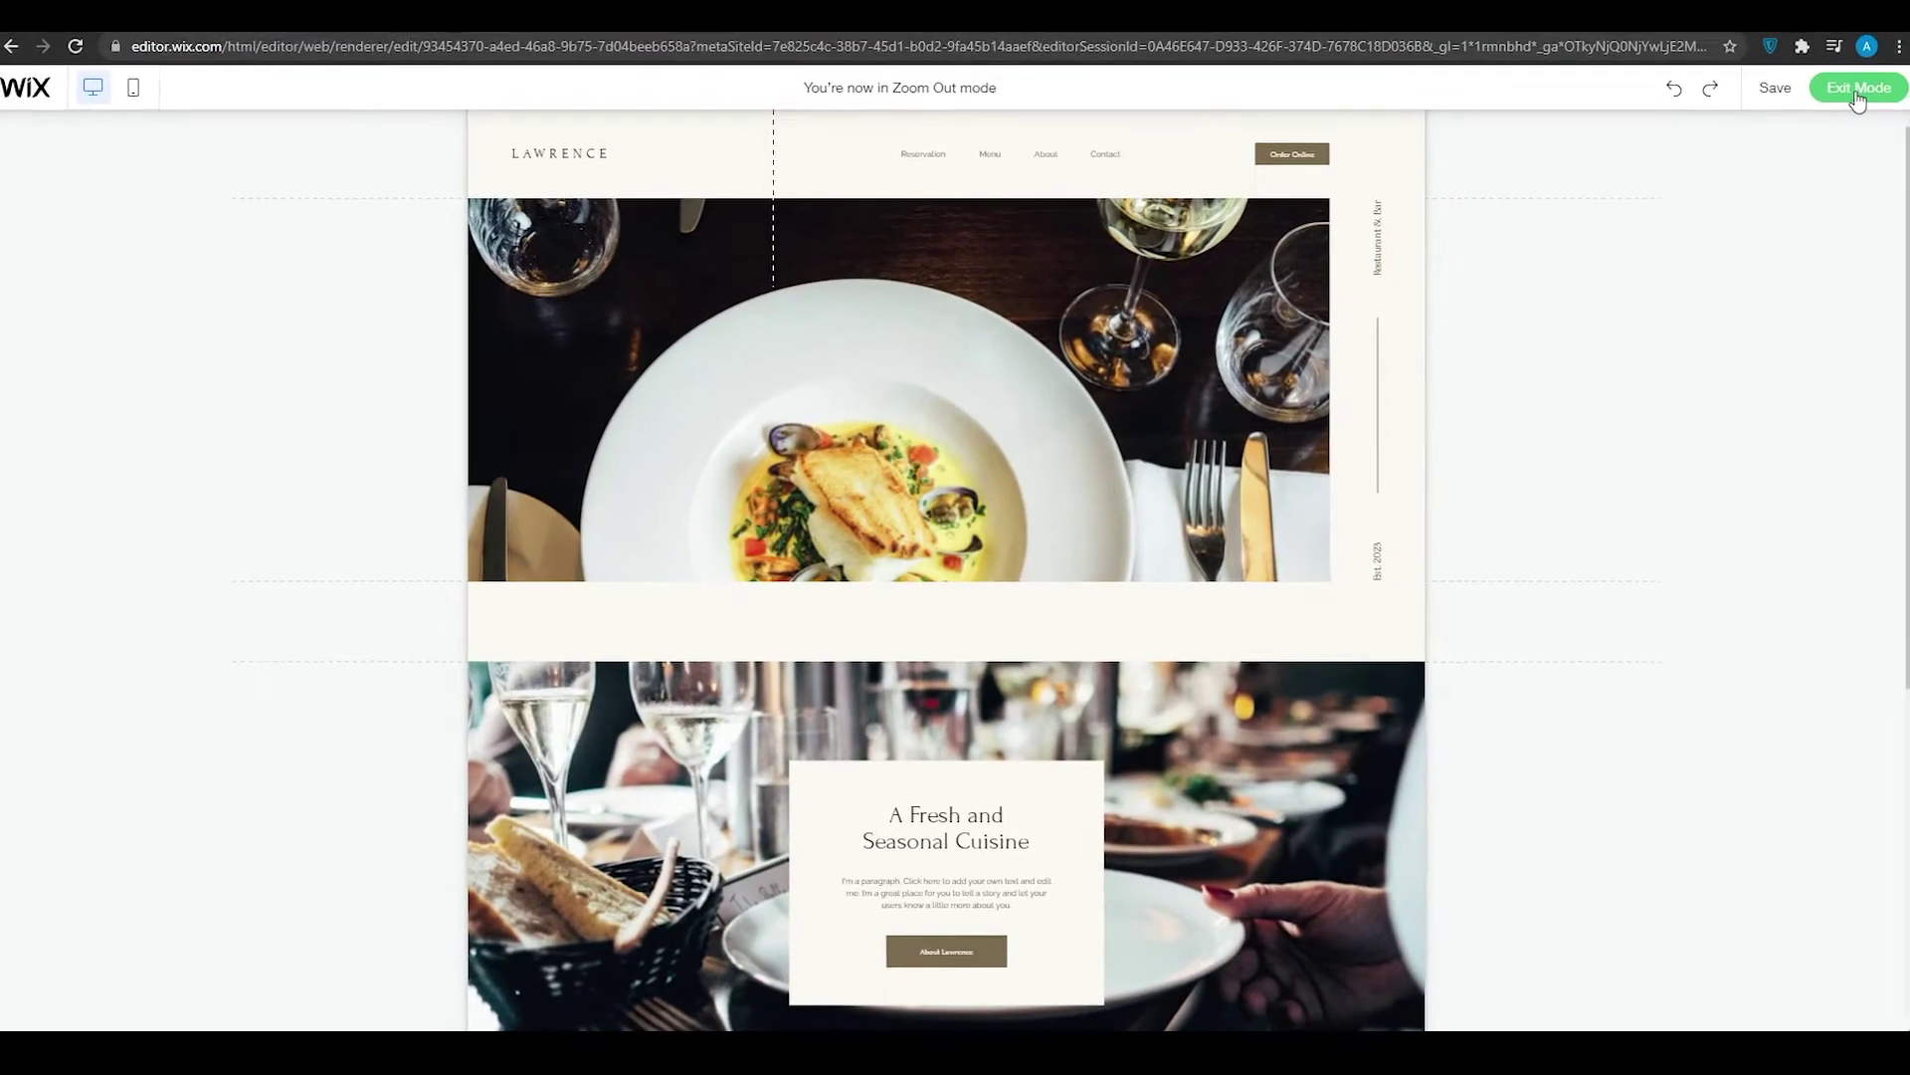
- Exit Zoom Out mode and look over the full-size home page down to the footer
left_click(1896, 58)
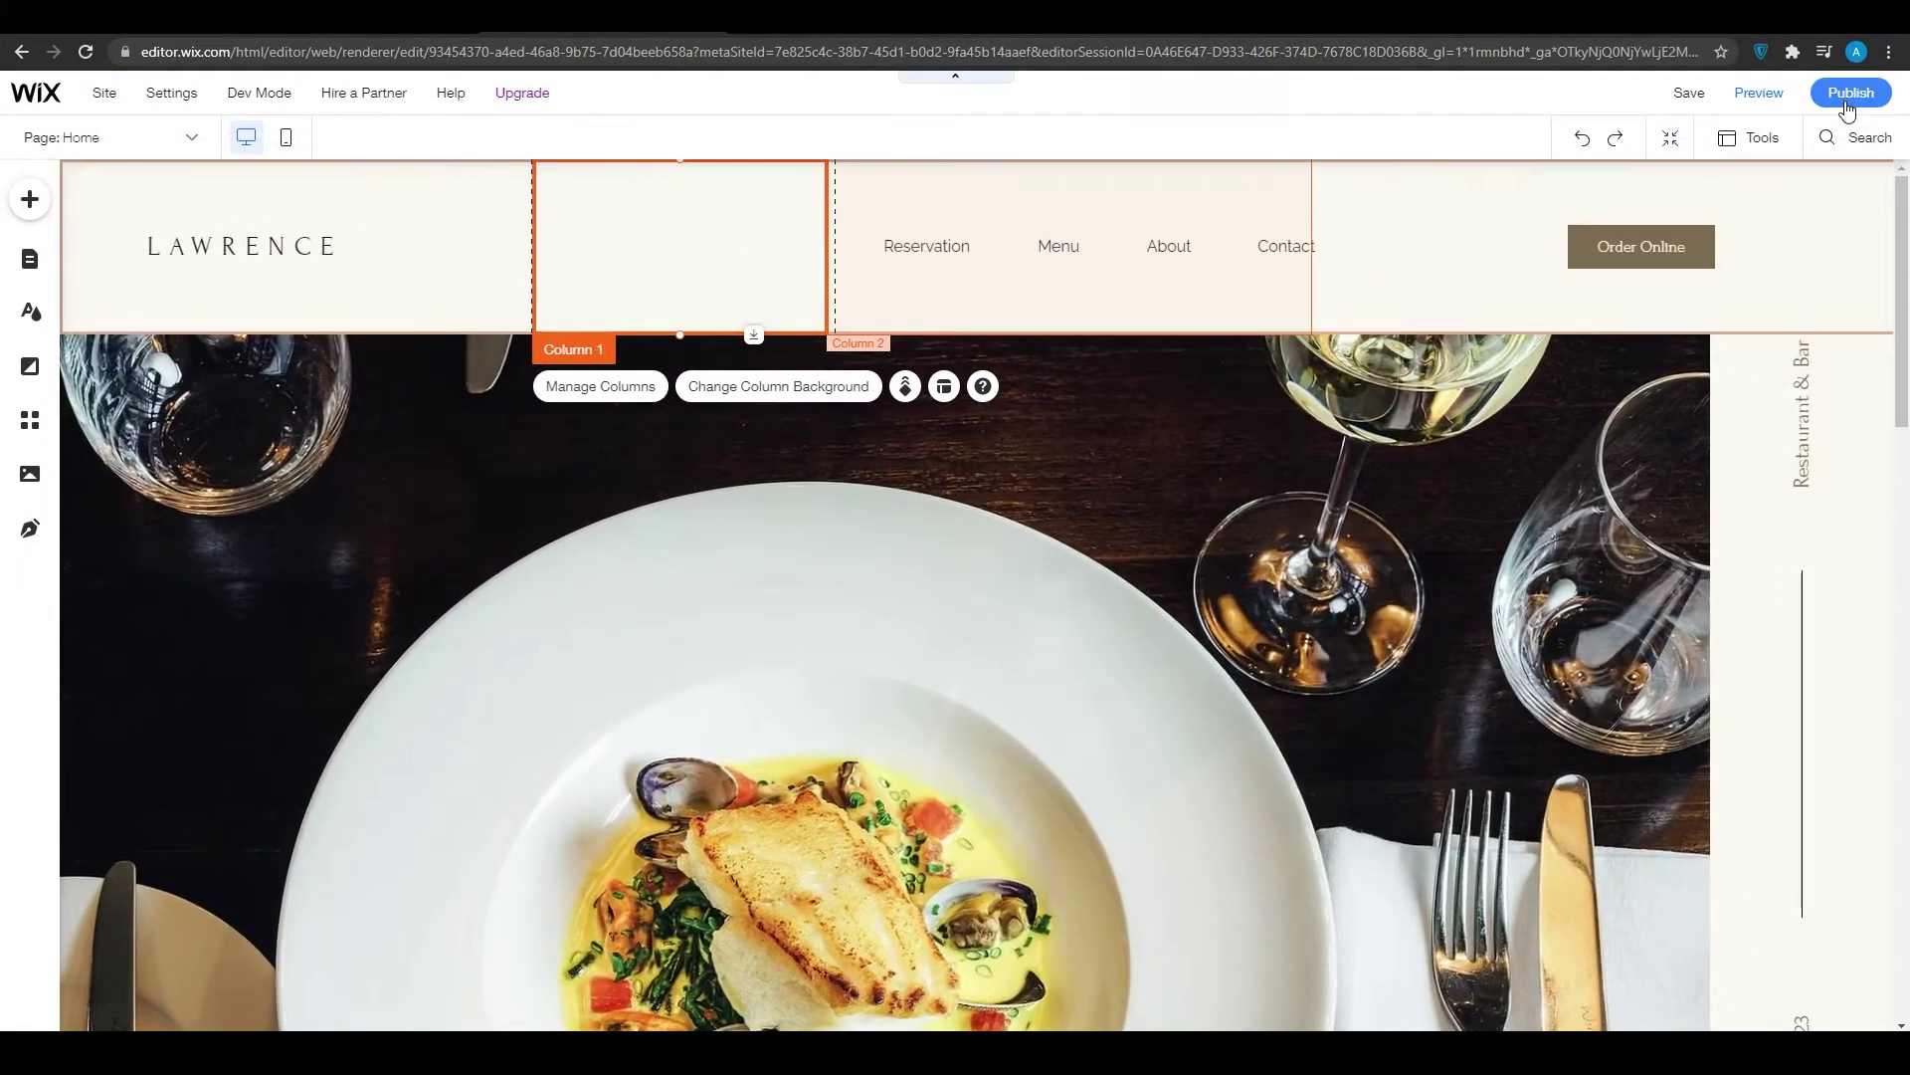
scroll(285, 423, "down", 8)
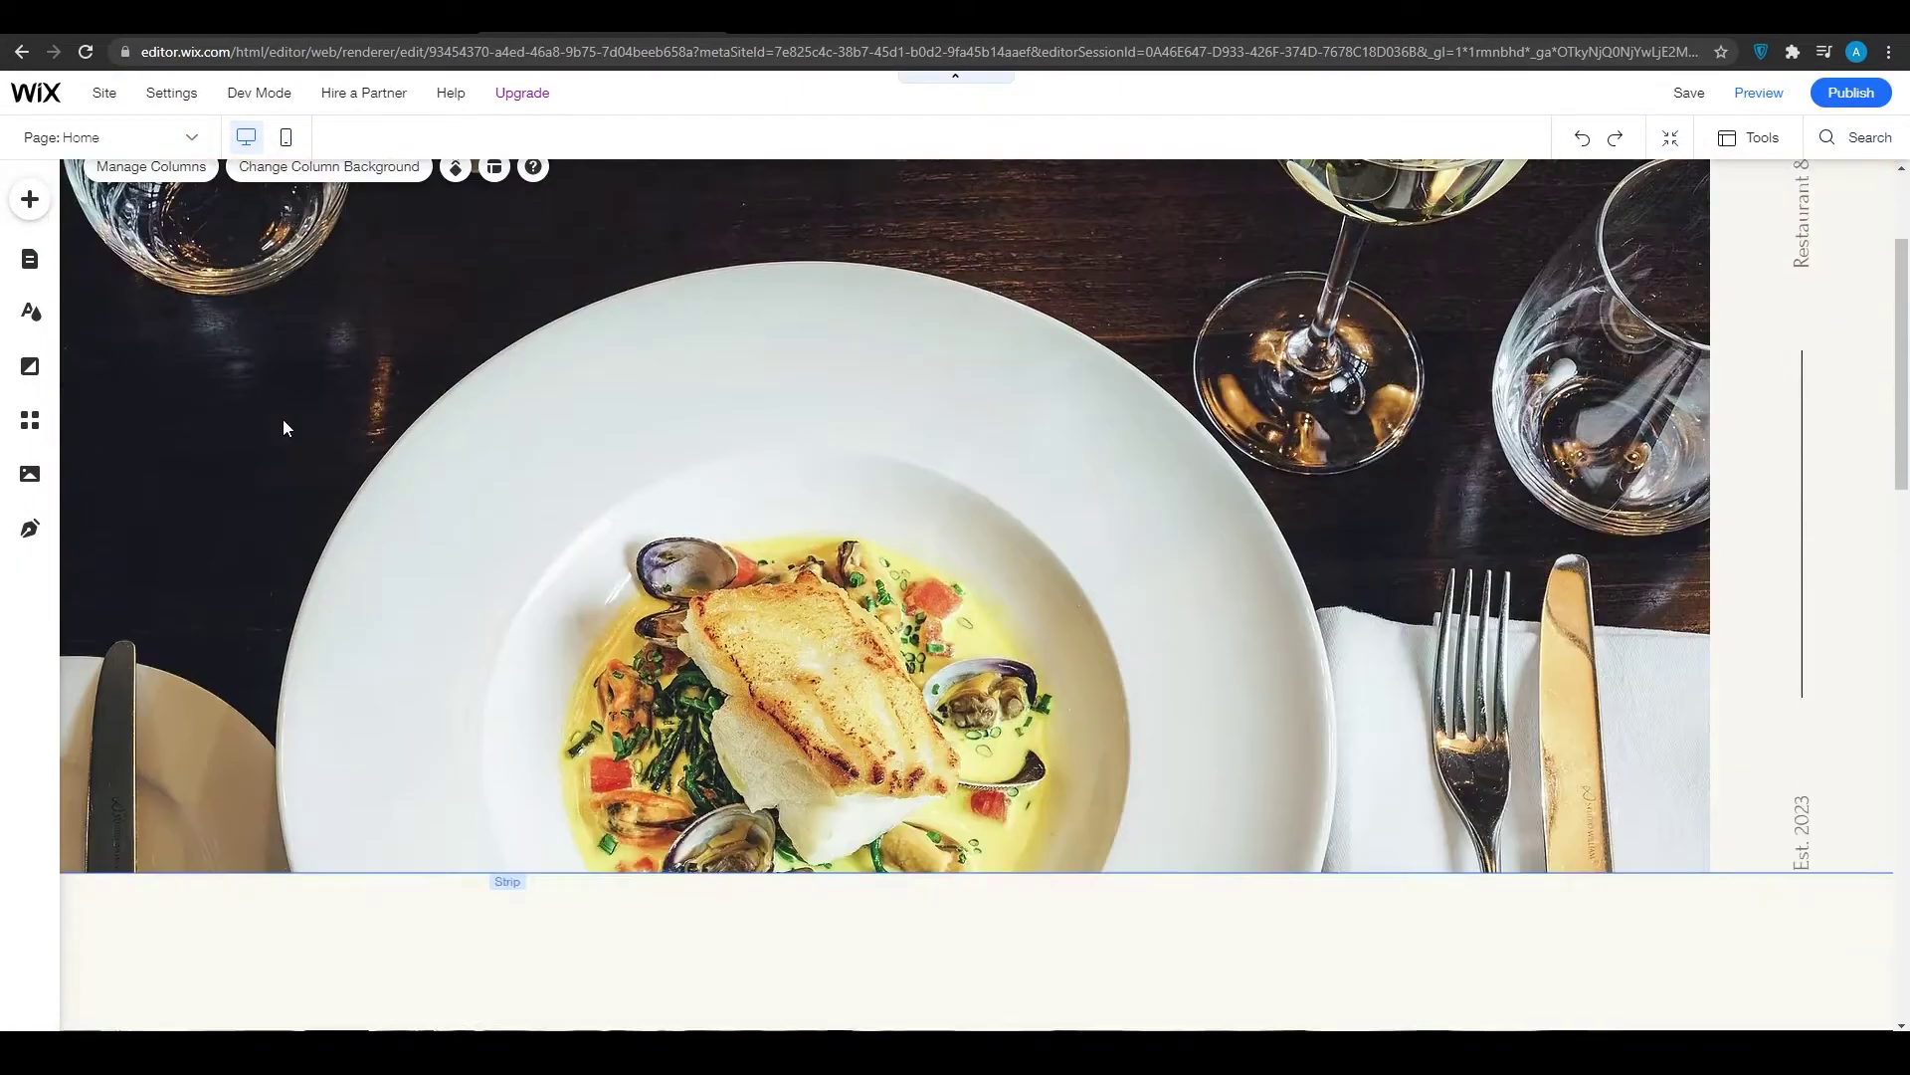
scroll(288, 416, "down", 10)
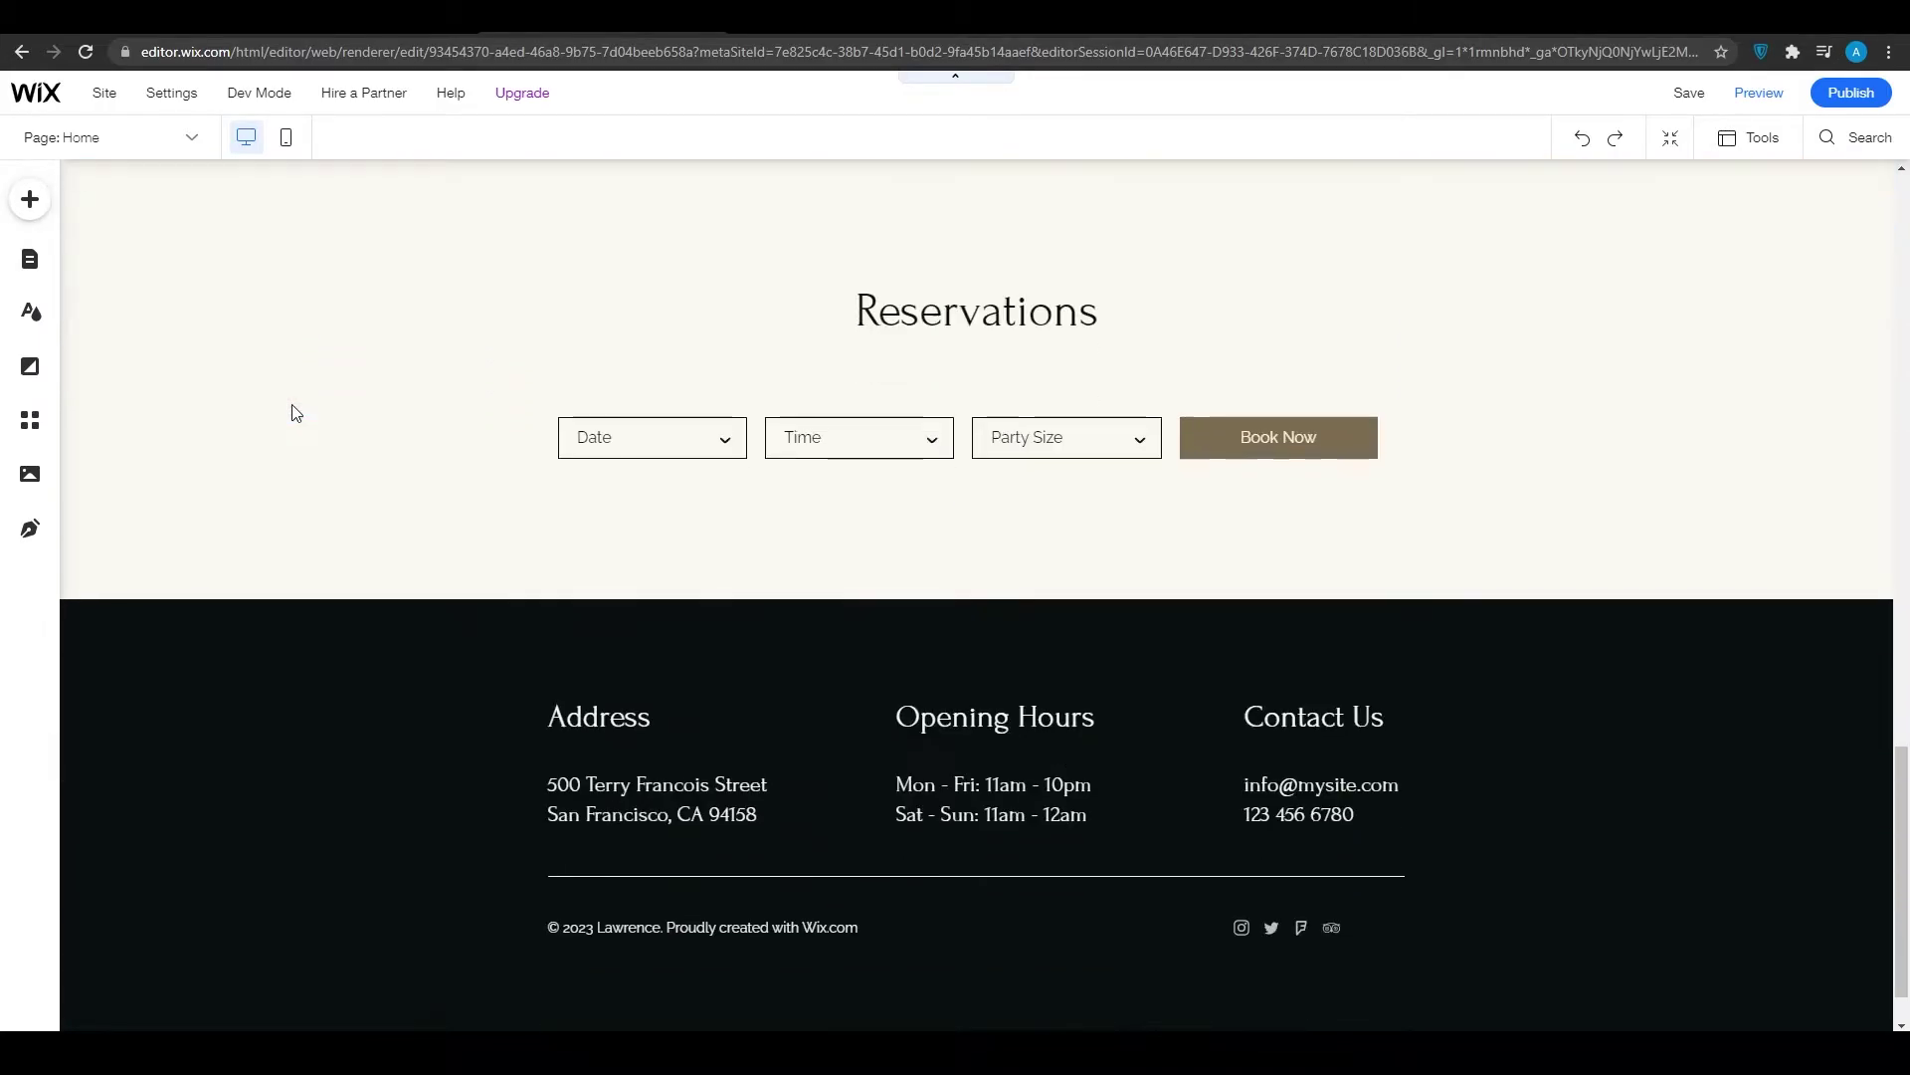
scroll(290, 404, "up", 16)
scroll(251, 423, "up", 3)
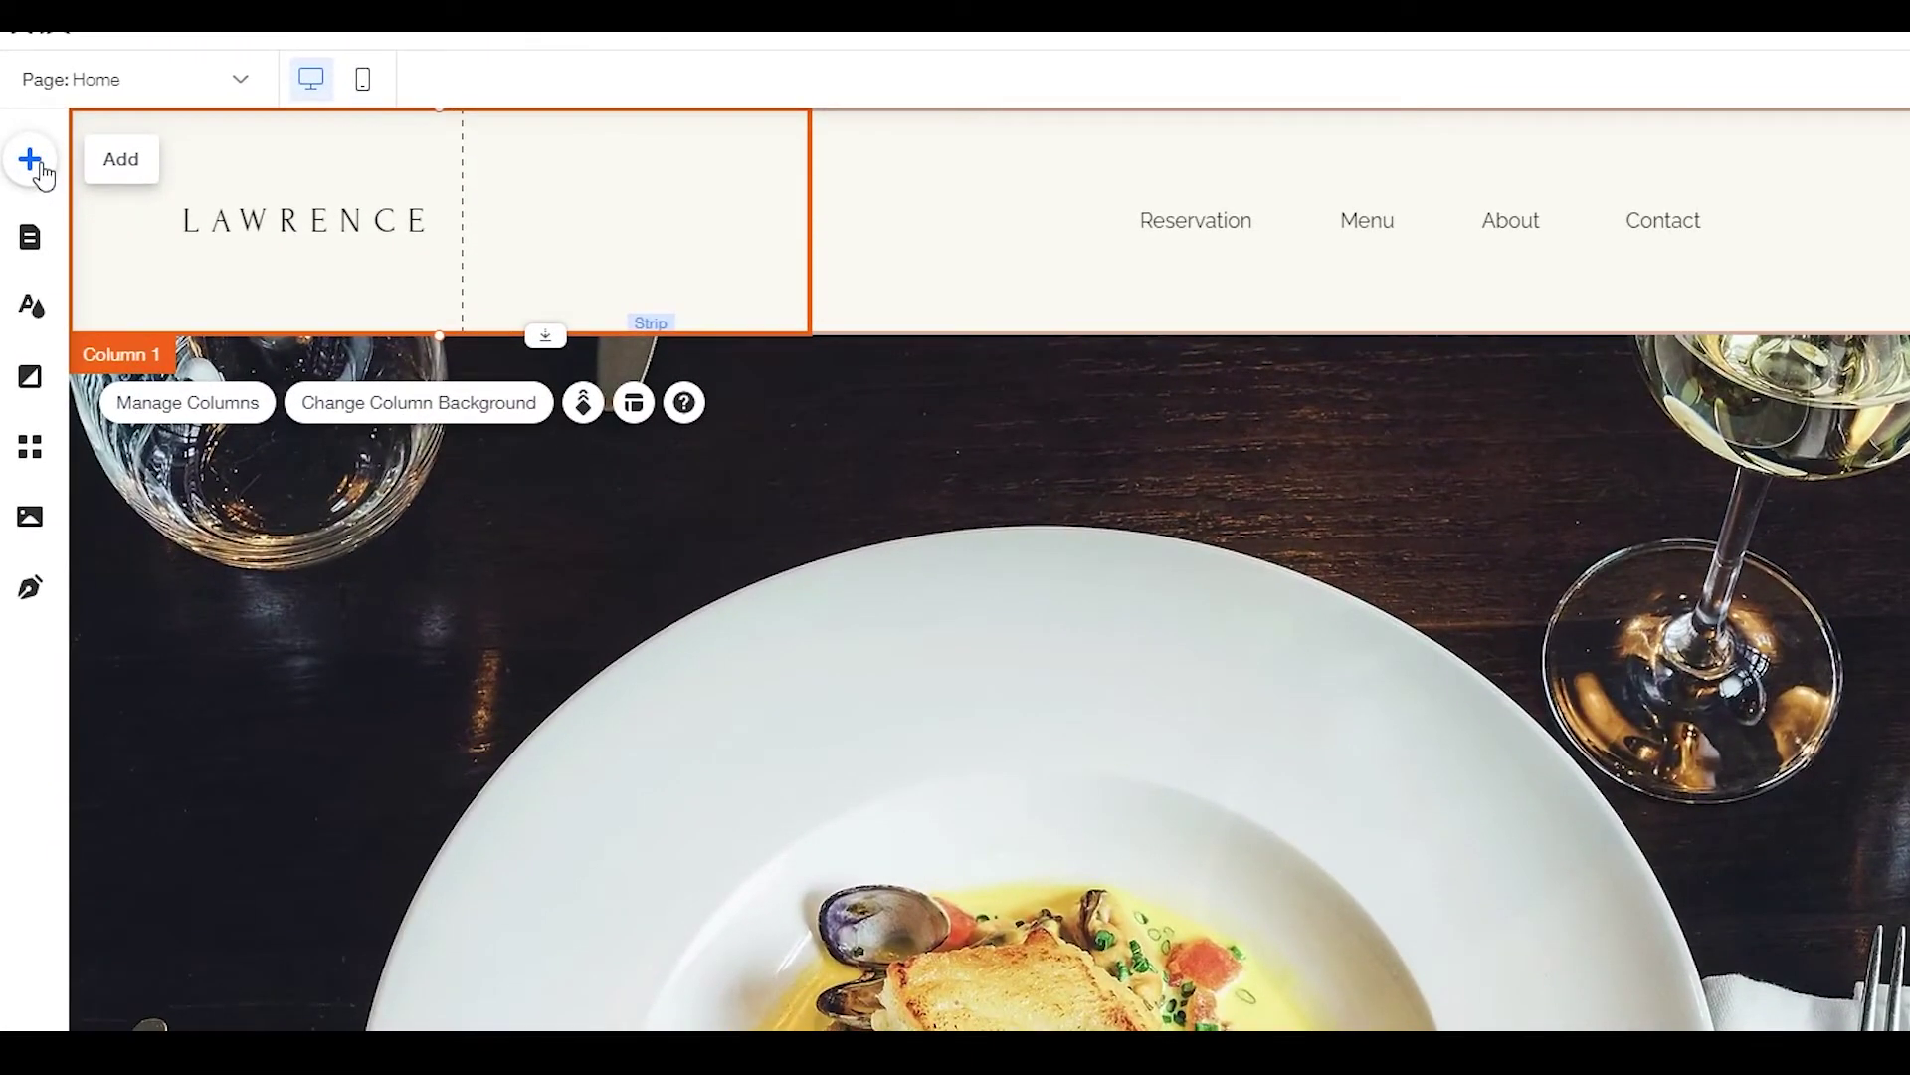
- Open the elements that can be added to the site and look through the About, Contact and Welcome strip designs
left_click(31, 161)
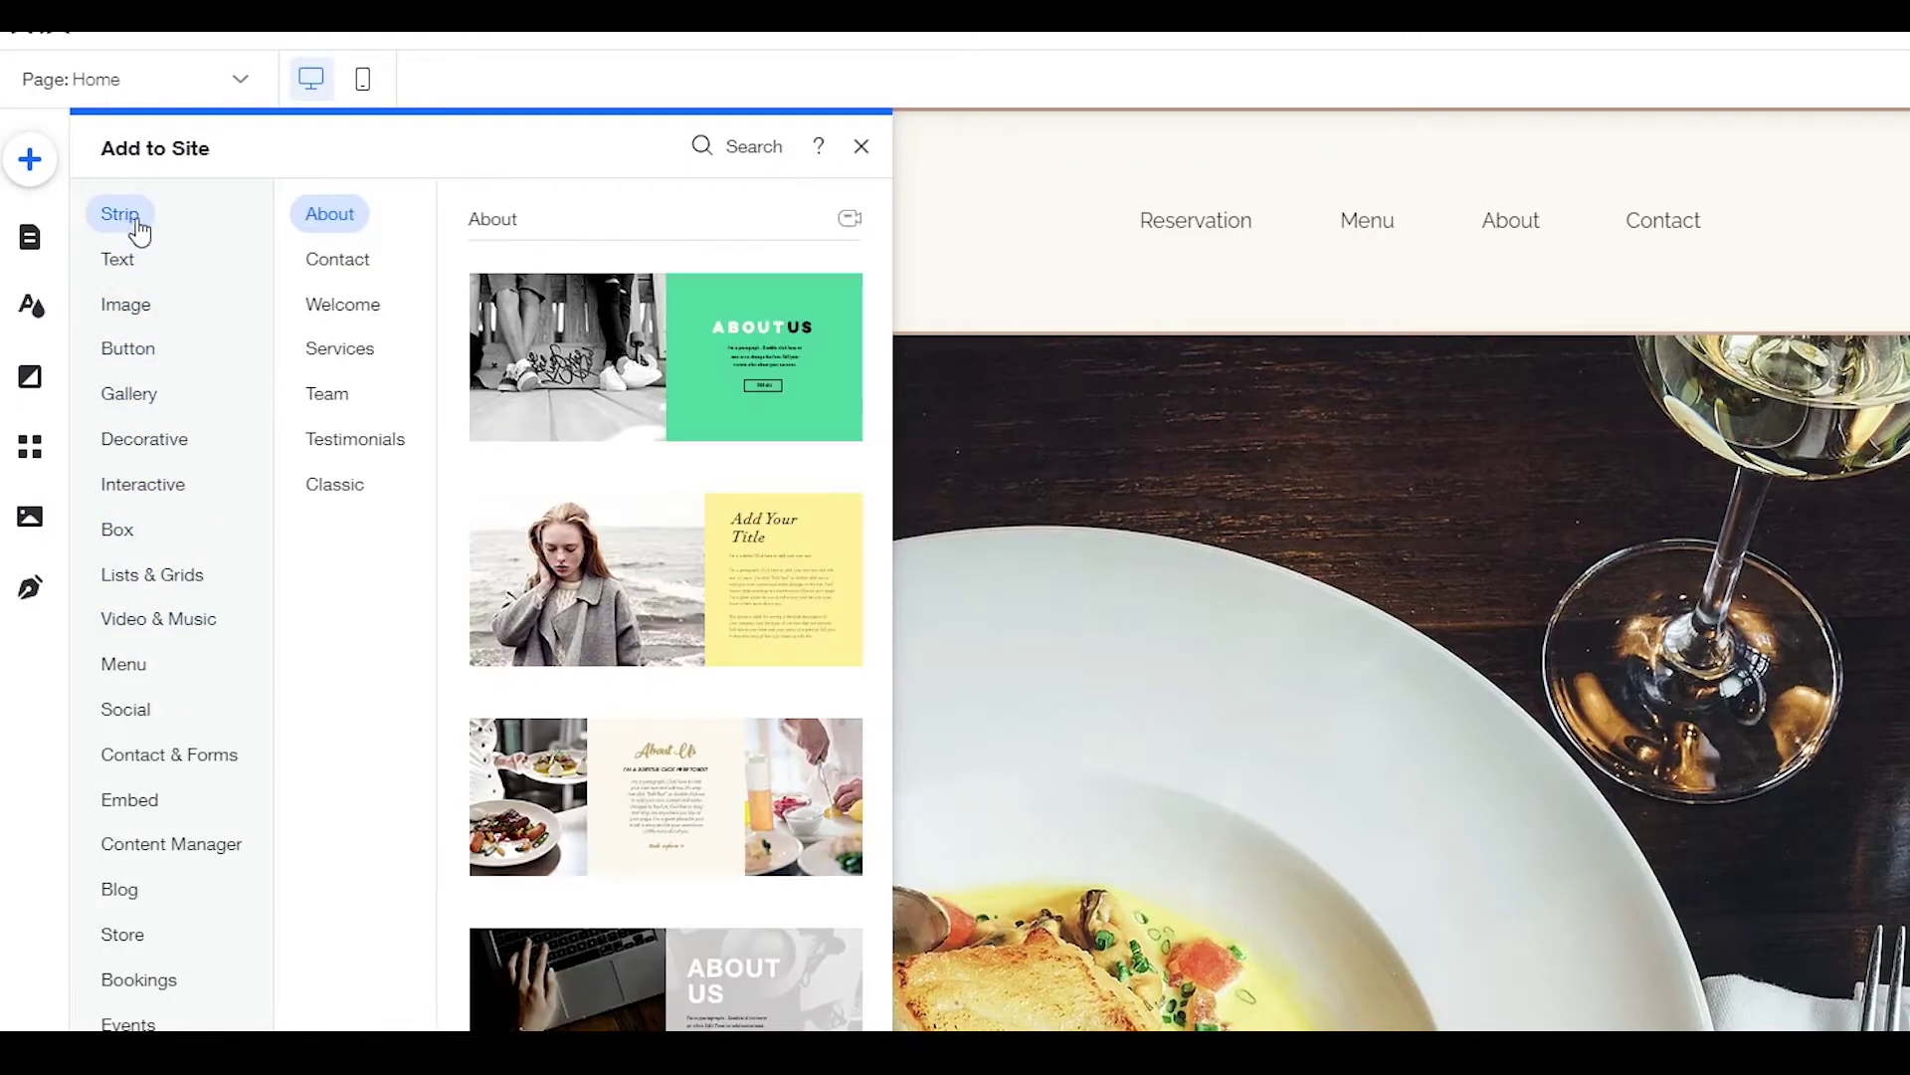
mouse_move(120, 270)
left_click(355, 453)
scroll(667, 348, "down", 2)
scroll(754, 447, "down", 2)
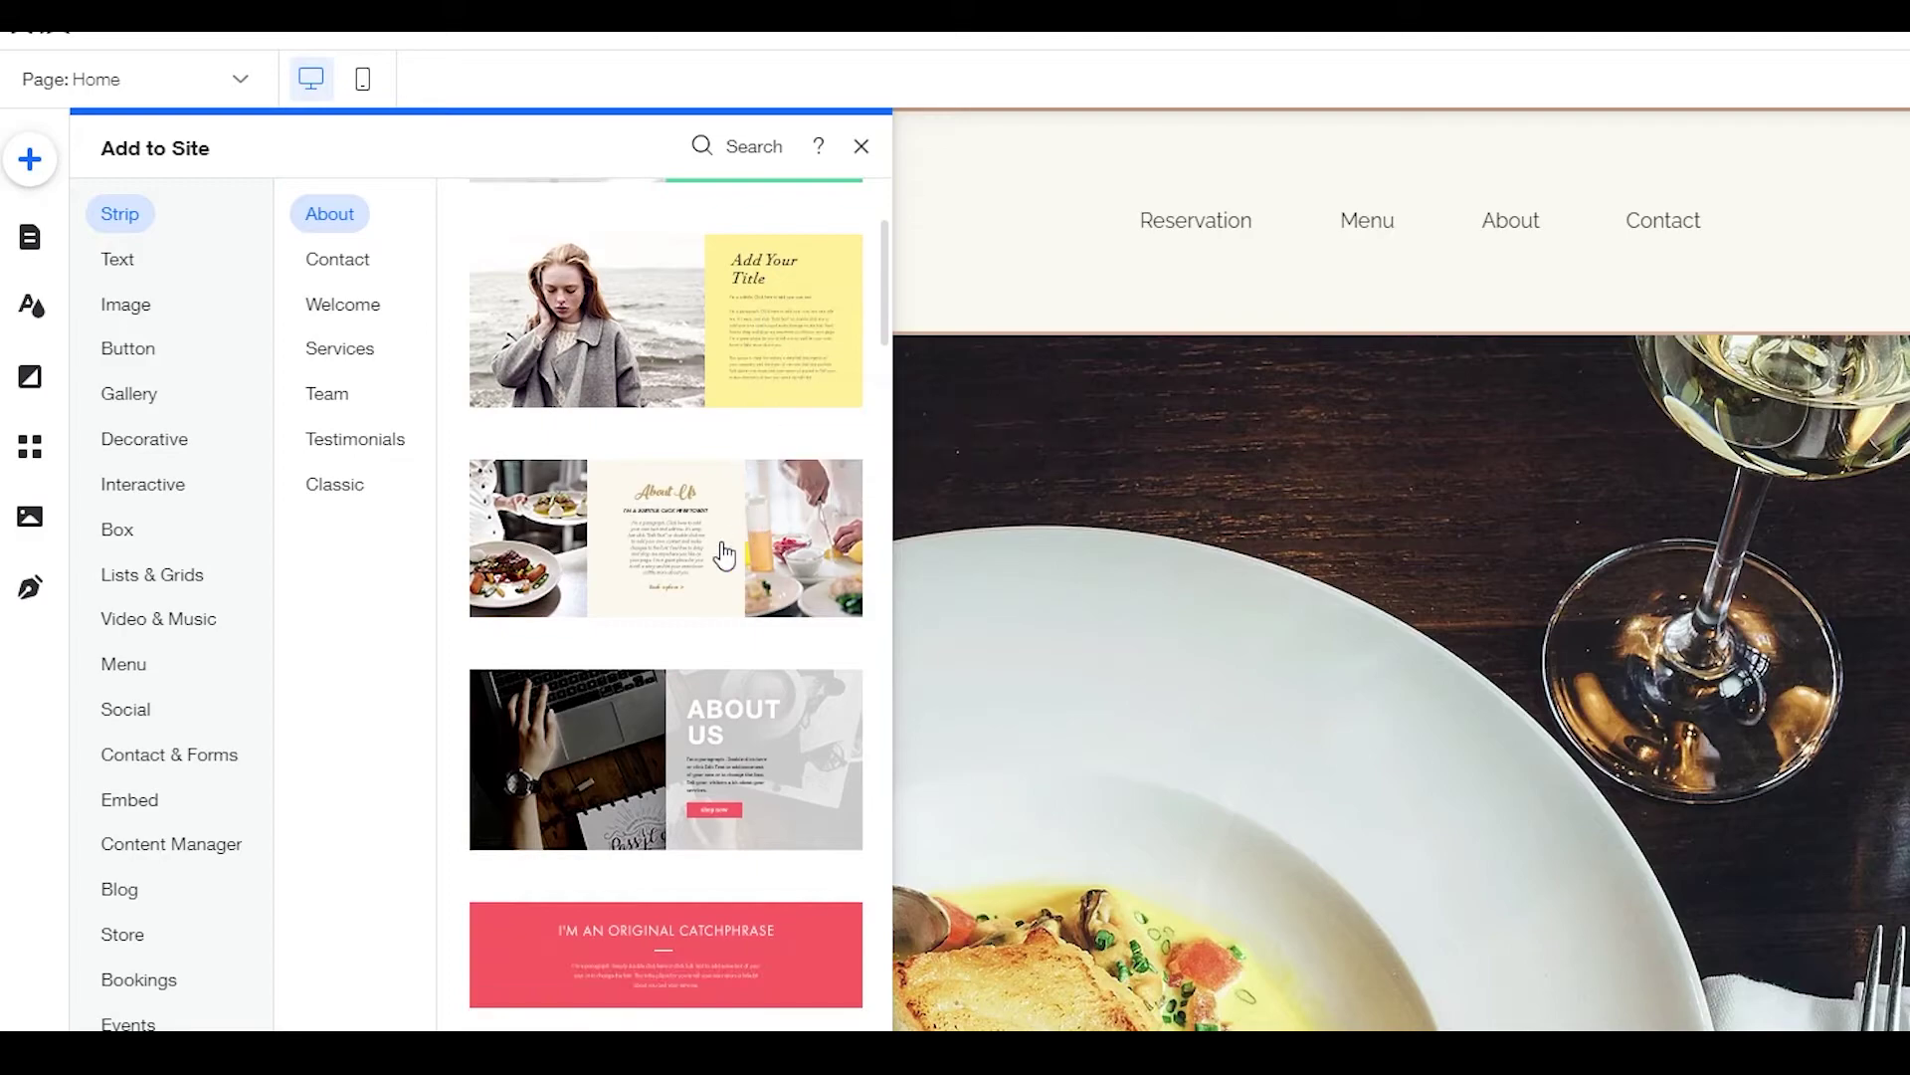
scroll(722, 546, "down", 10)
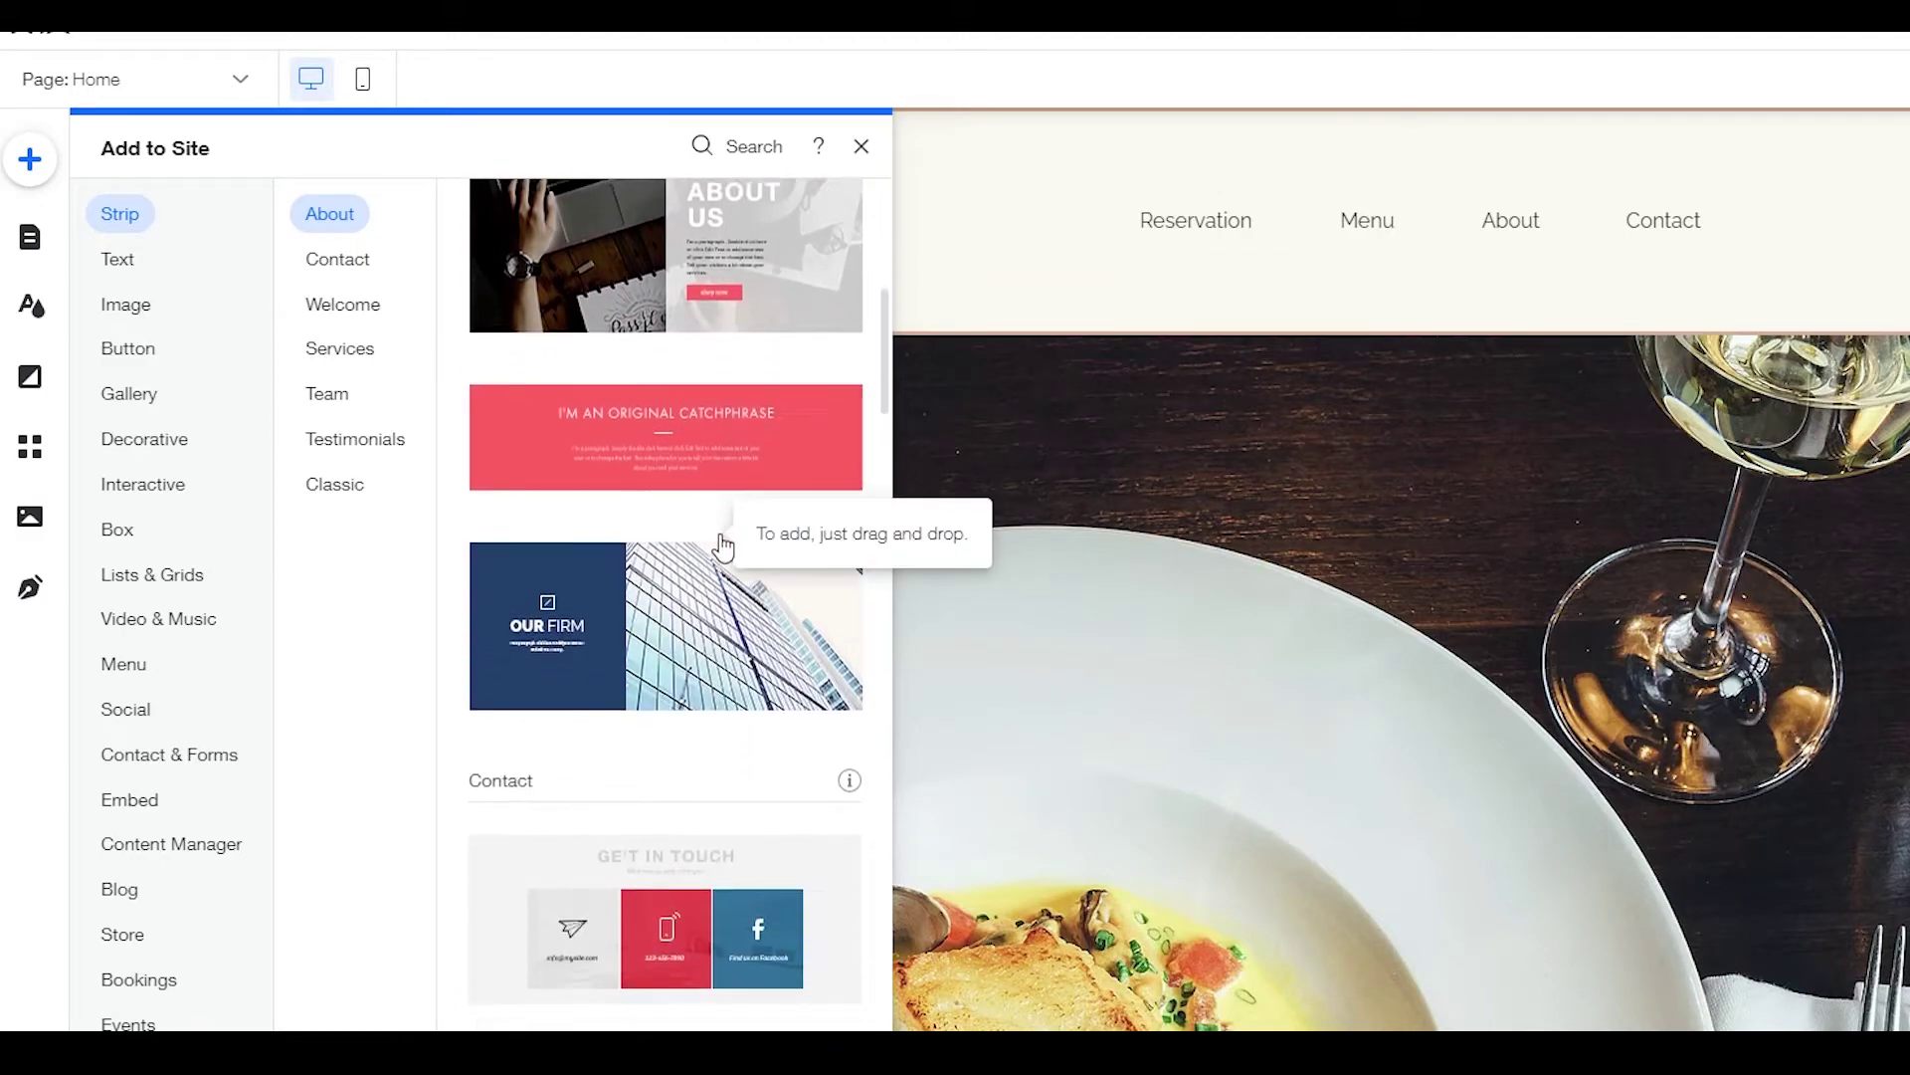
scroll(687, 597, "down", 10)
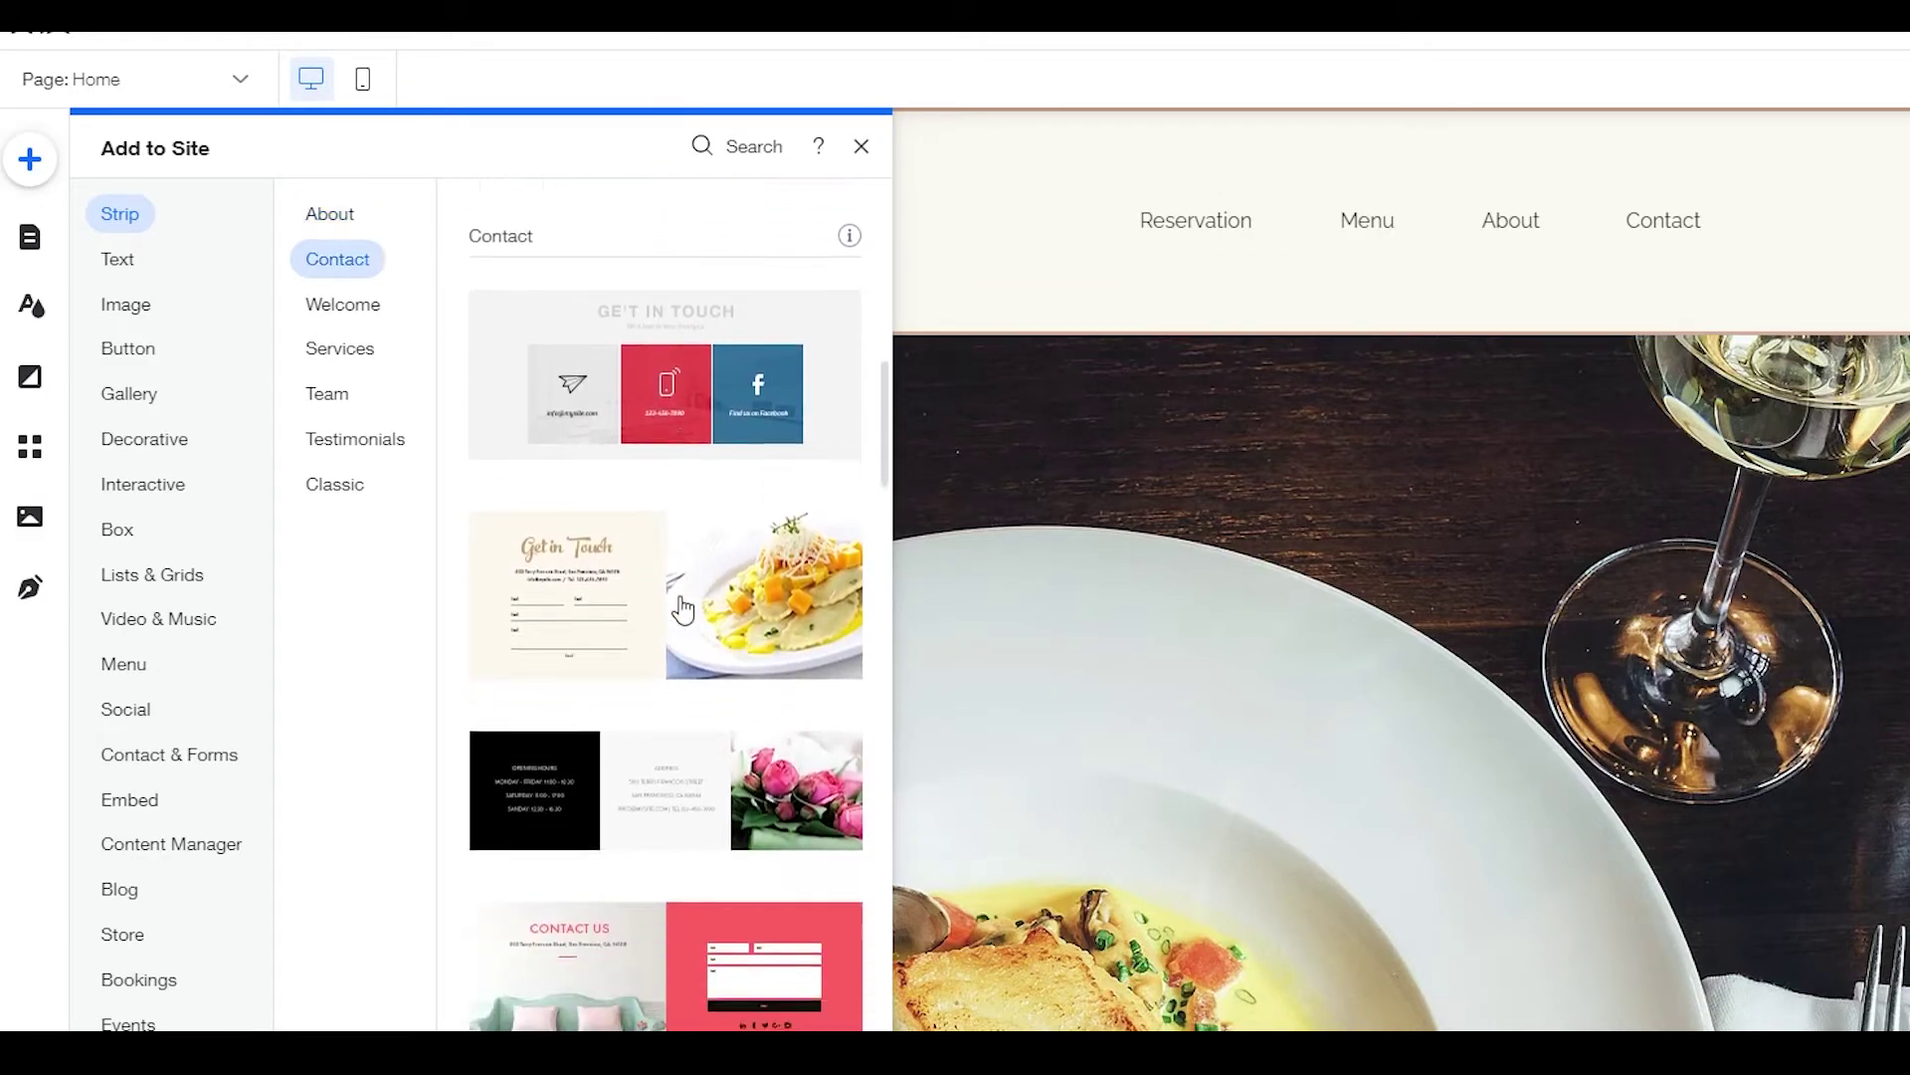
scroll(682, 617, "down", 20)
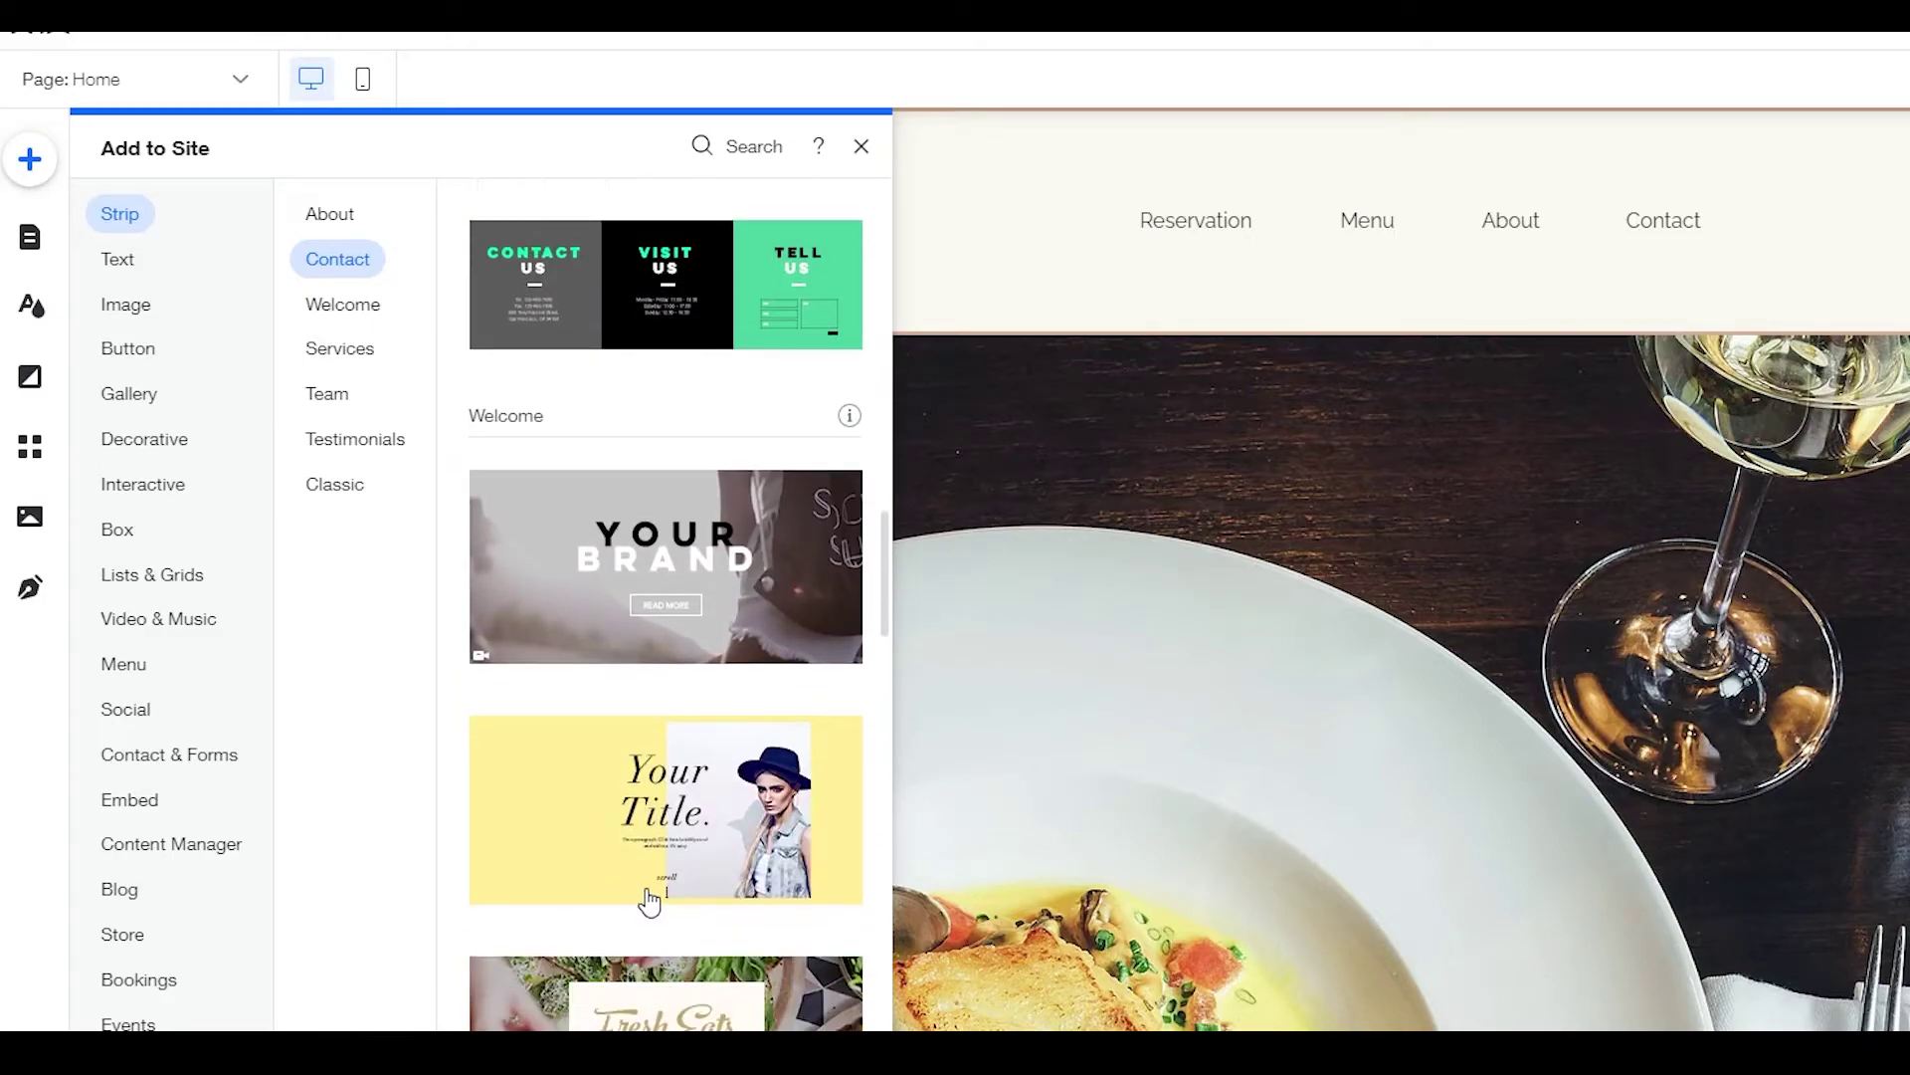
scroll(718, 1015, "down", 3)
scroll(696, 856, "up", 20)
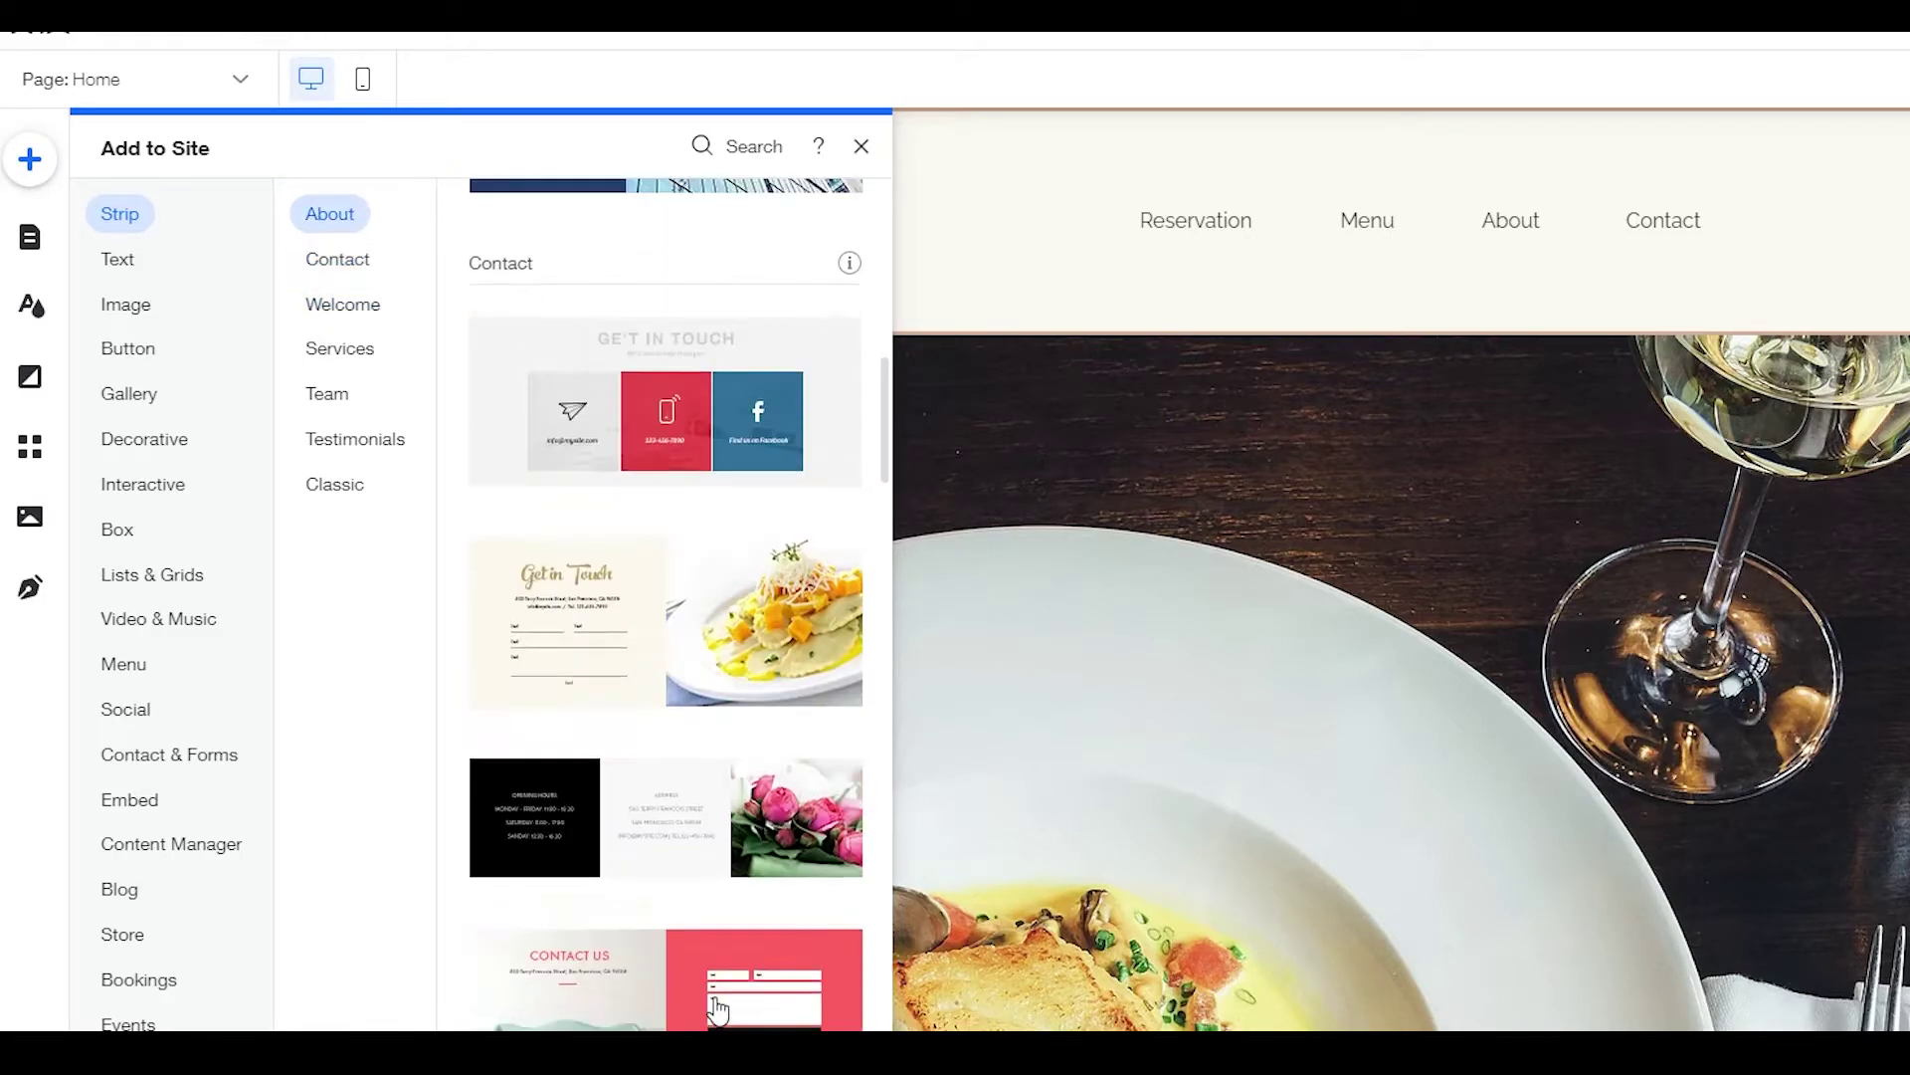
scroll(656, 438, "down", 3)
scroll(651, 465, "up", 3)
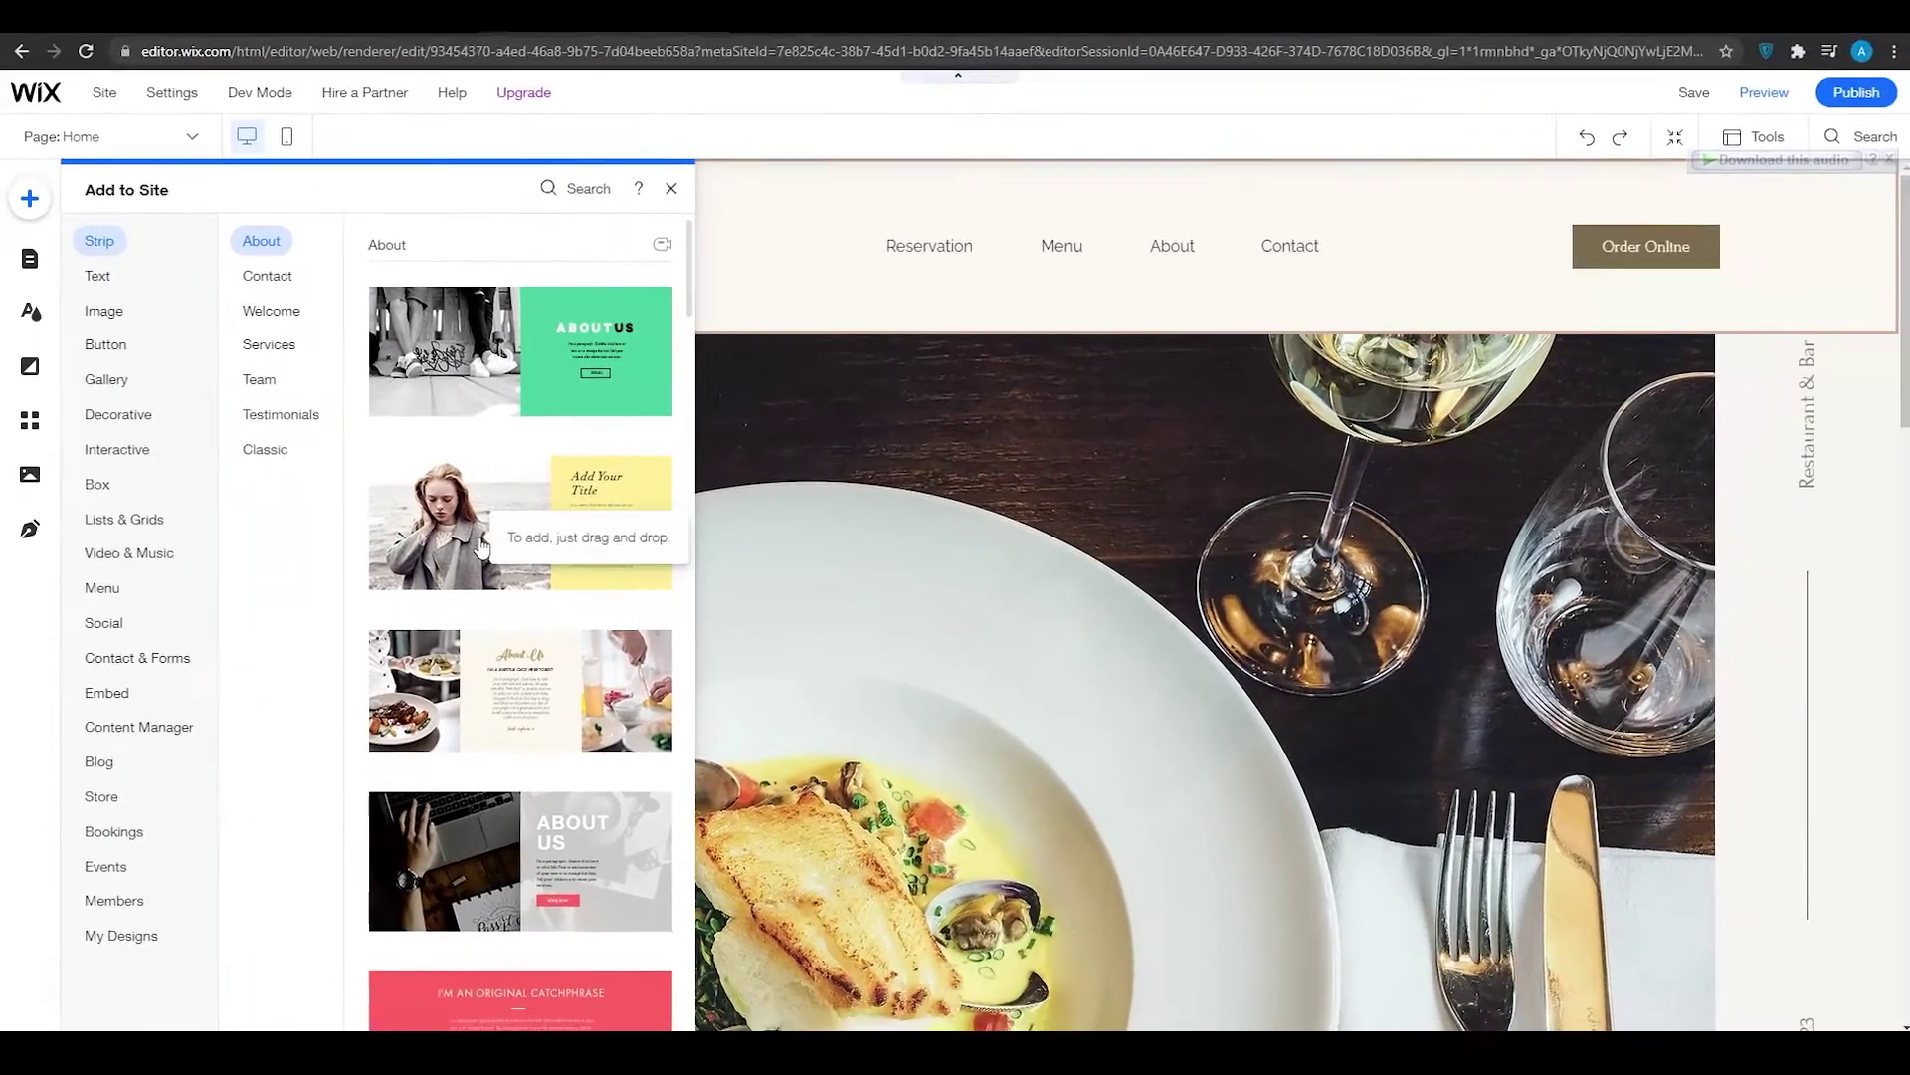
- Add the About strip with the seaside photo and yellow "Add Your Title" column between the Reservations section and the footer
scroll(572, 583, "down", 8)
scroll(589, 486, "down", 1)
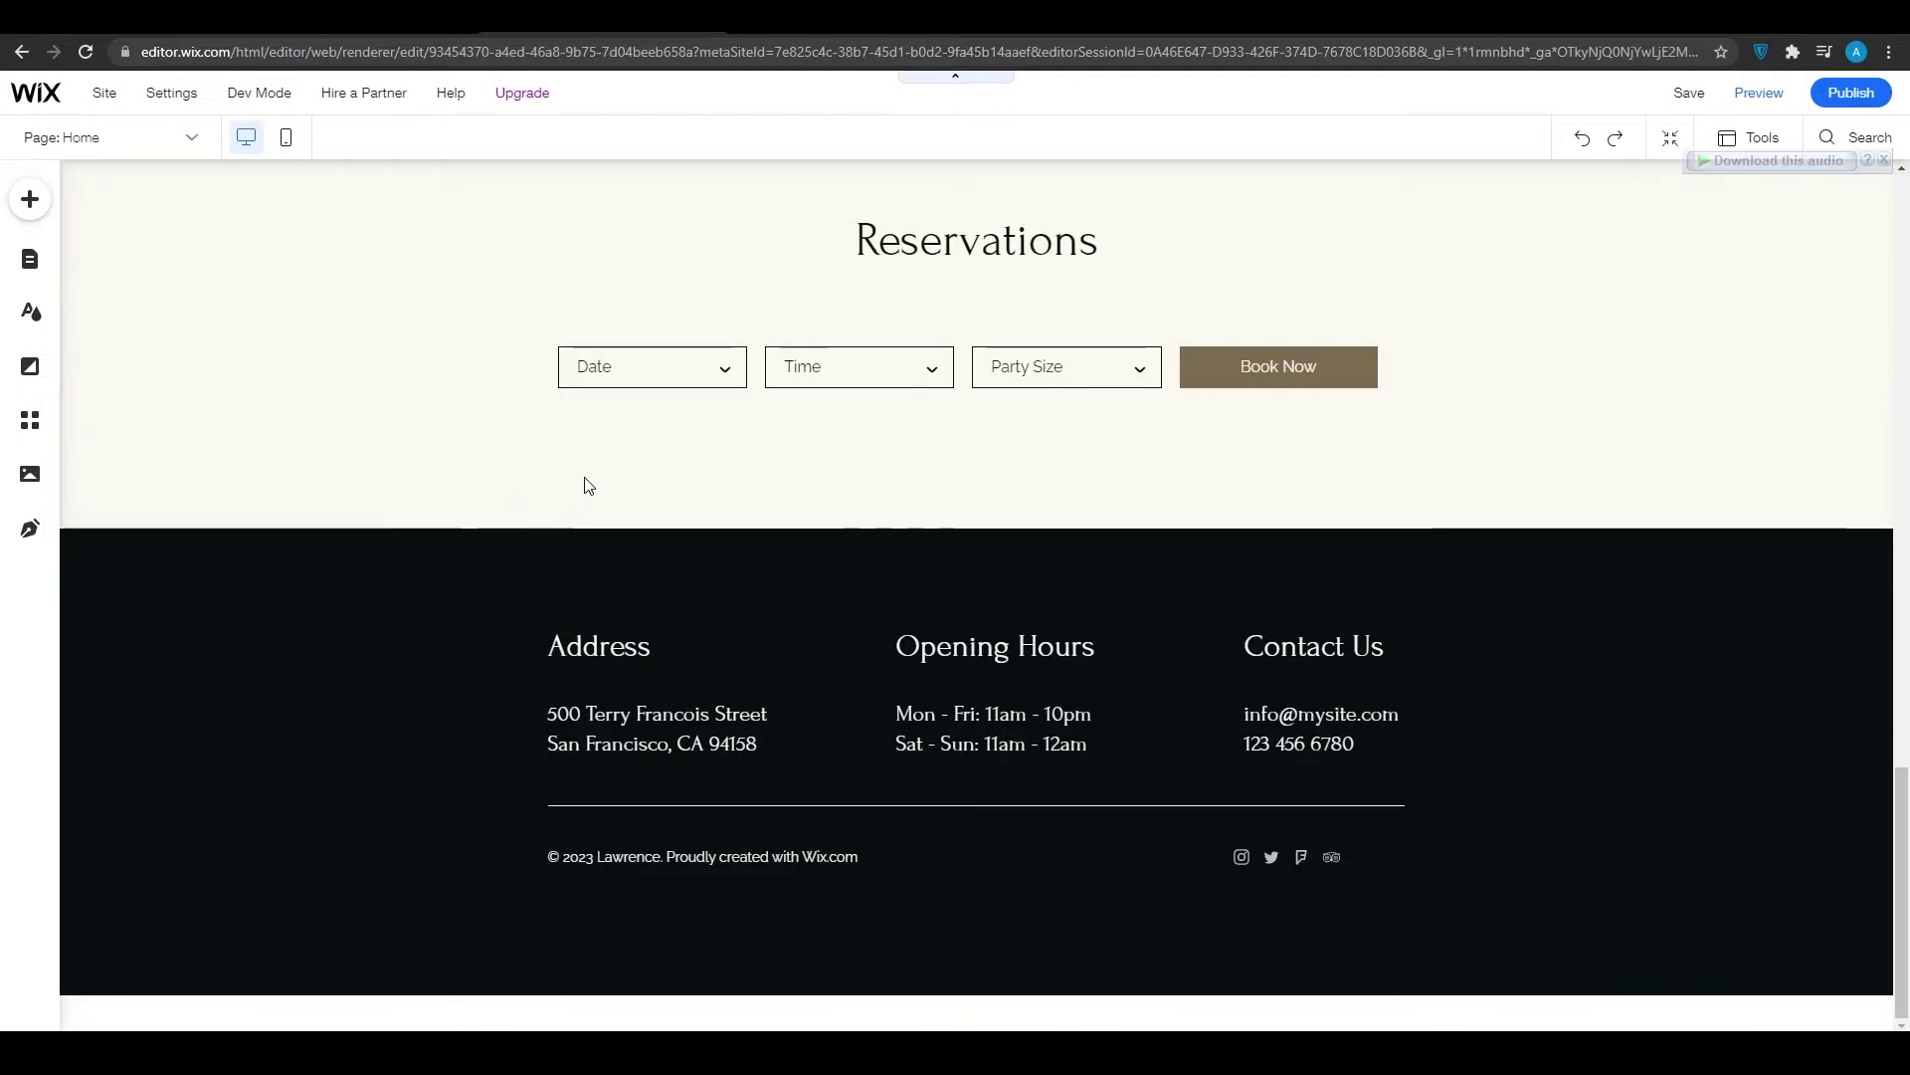
scroll(953, 538, "down", 4)
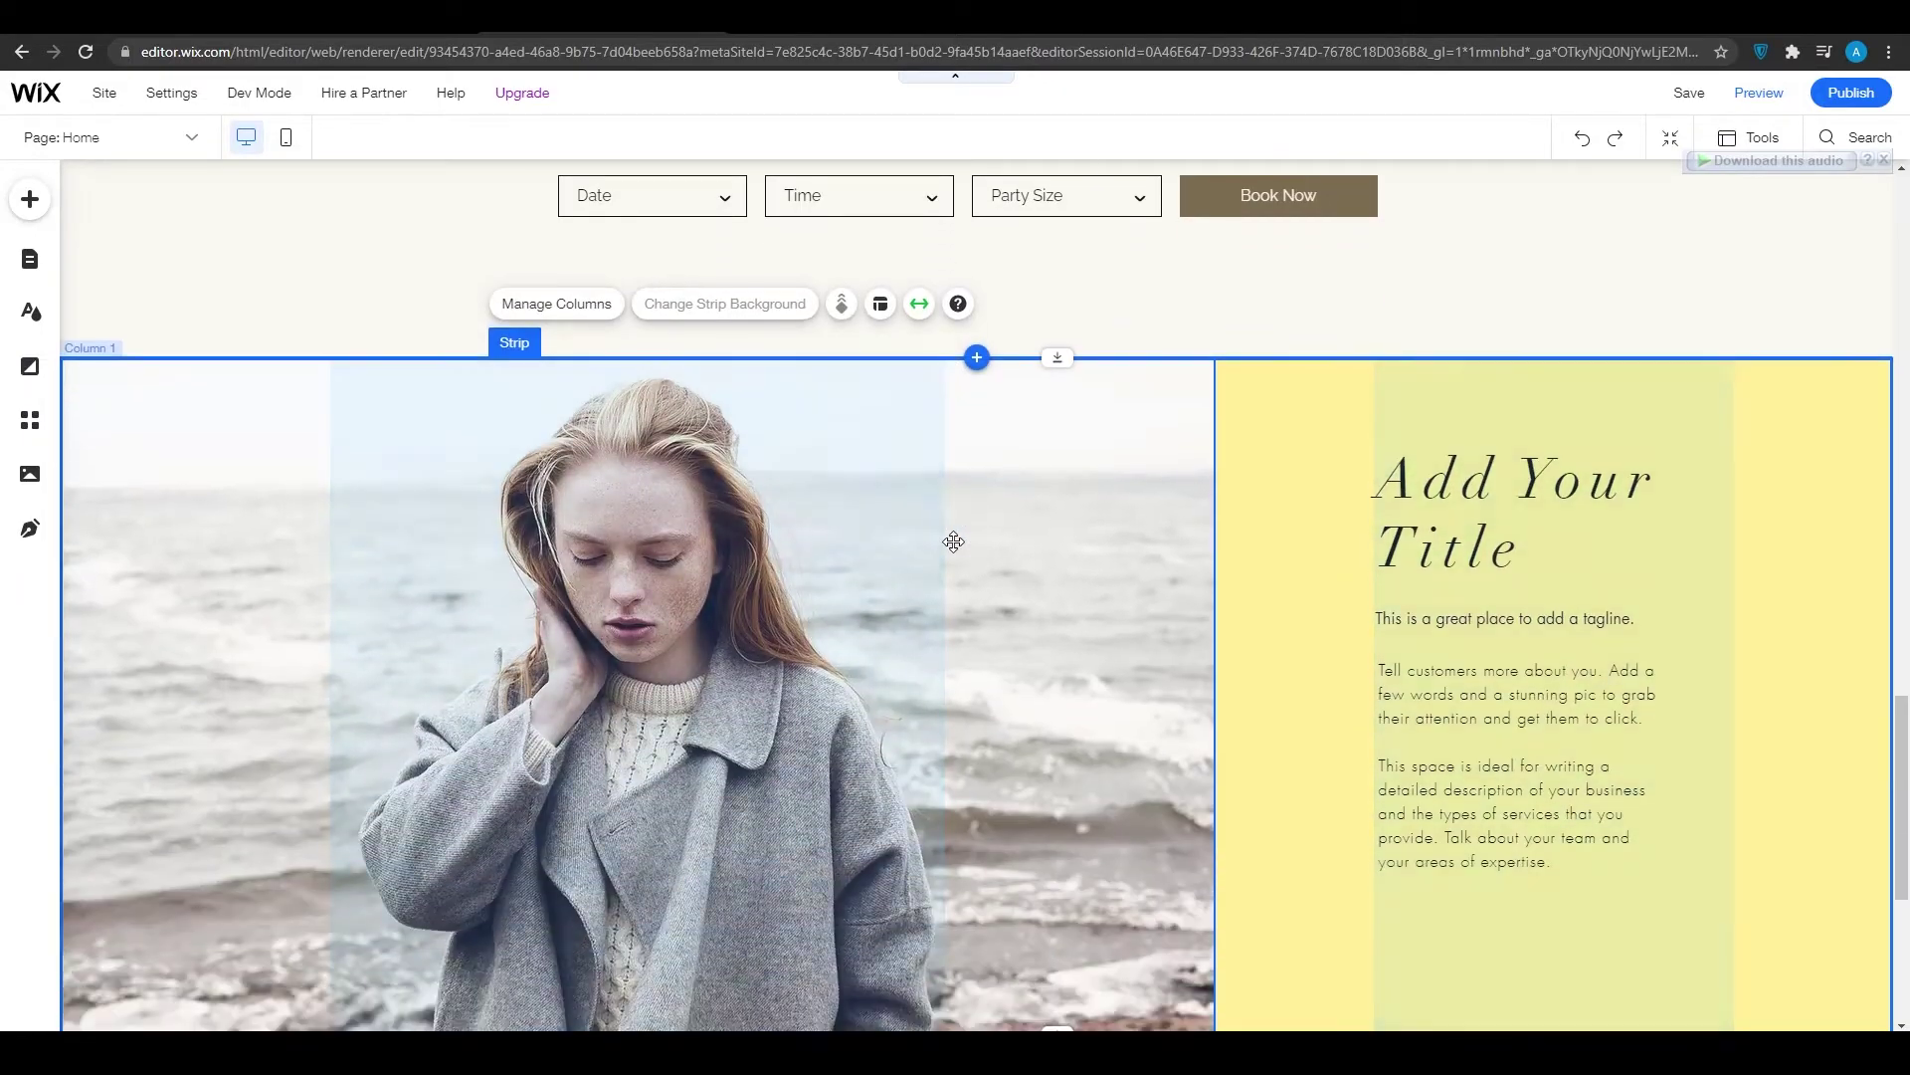
scroll(953, 537, "up", 3)
scroll(953, 536, "down", 2)
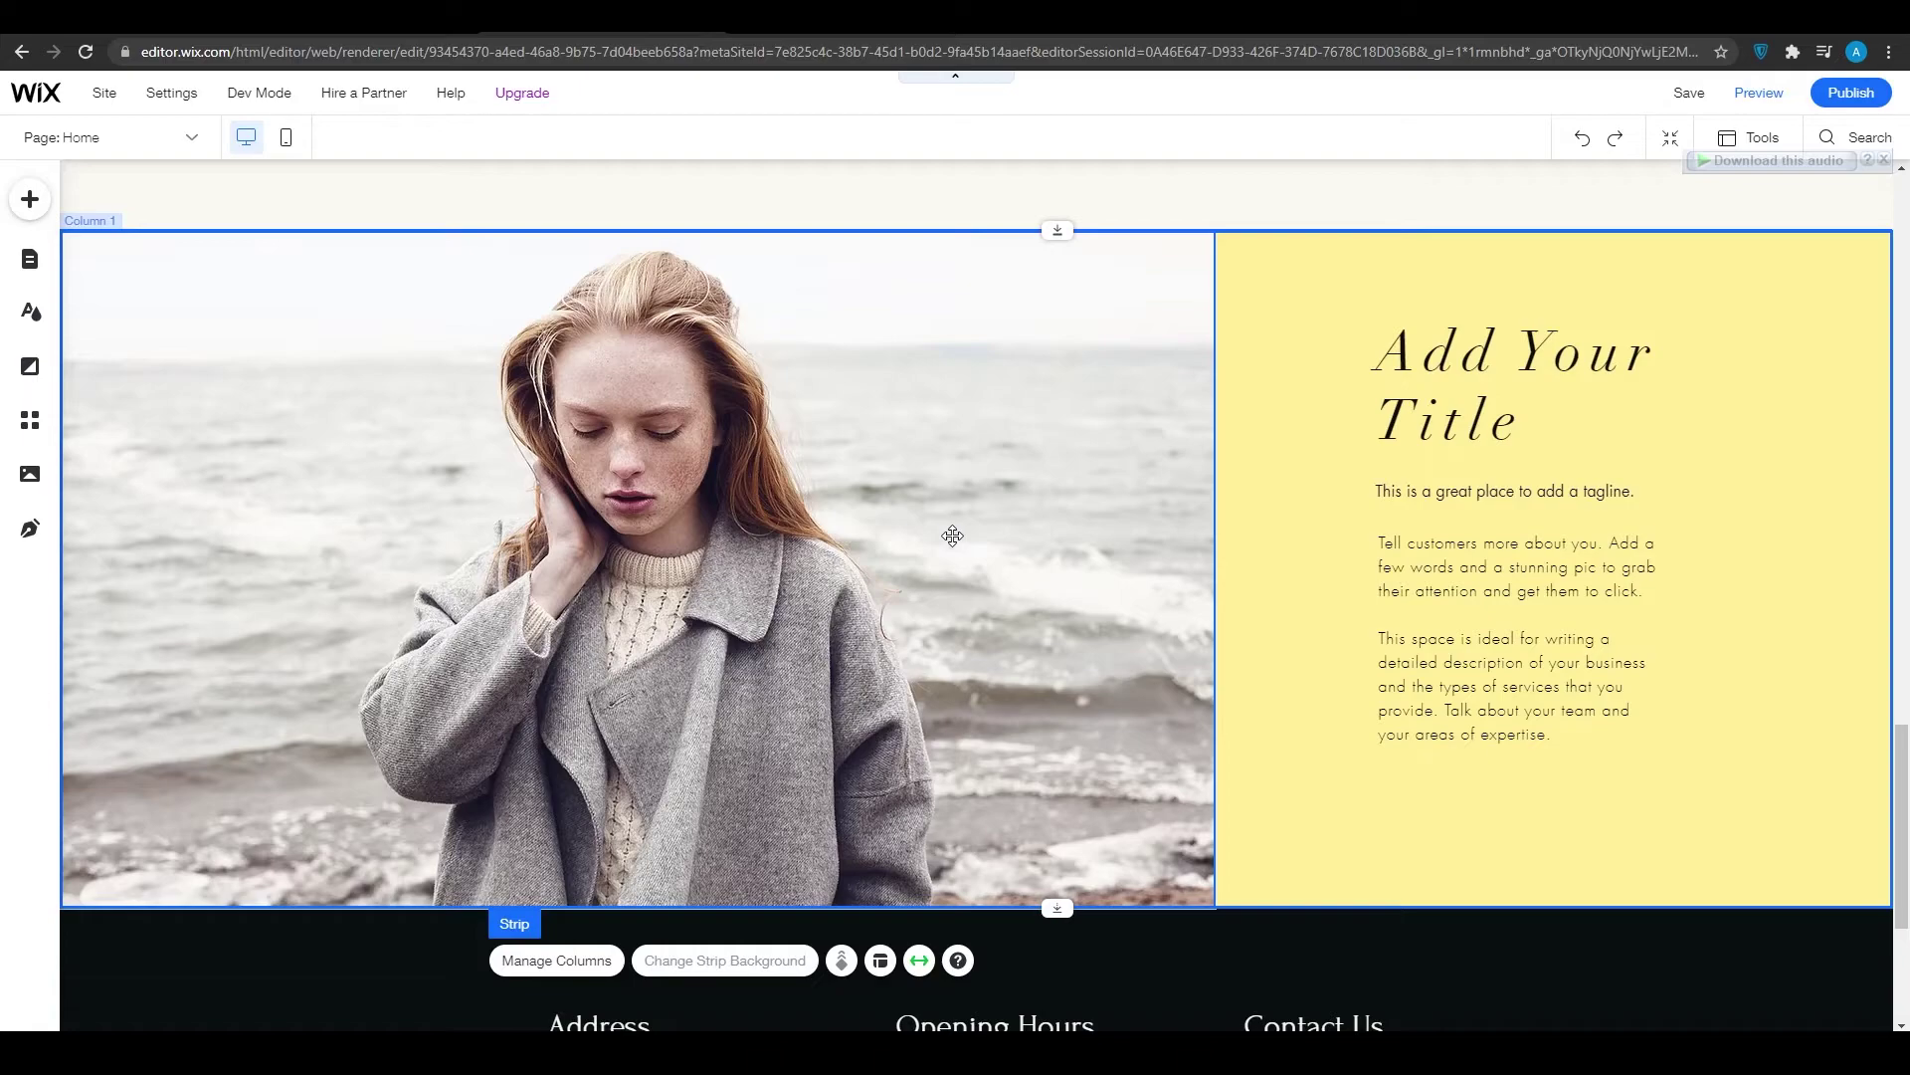
scroll(878, 558, "up", 1)
- Open the background settings of the strip's photo column and browse the suggested backgrounds and the Media from Wix images
left_click(786, 512)
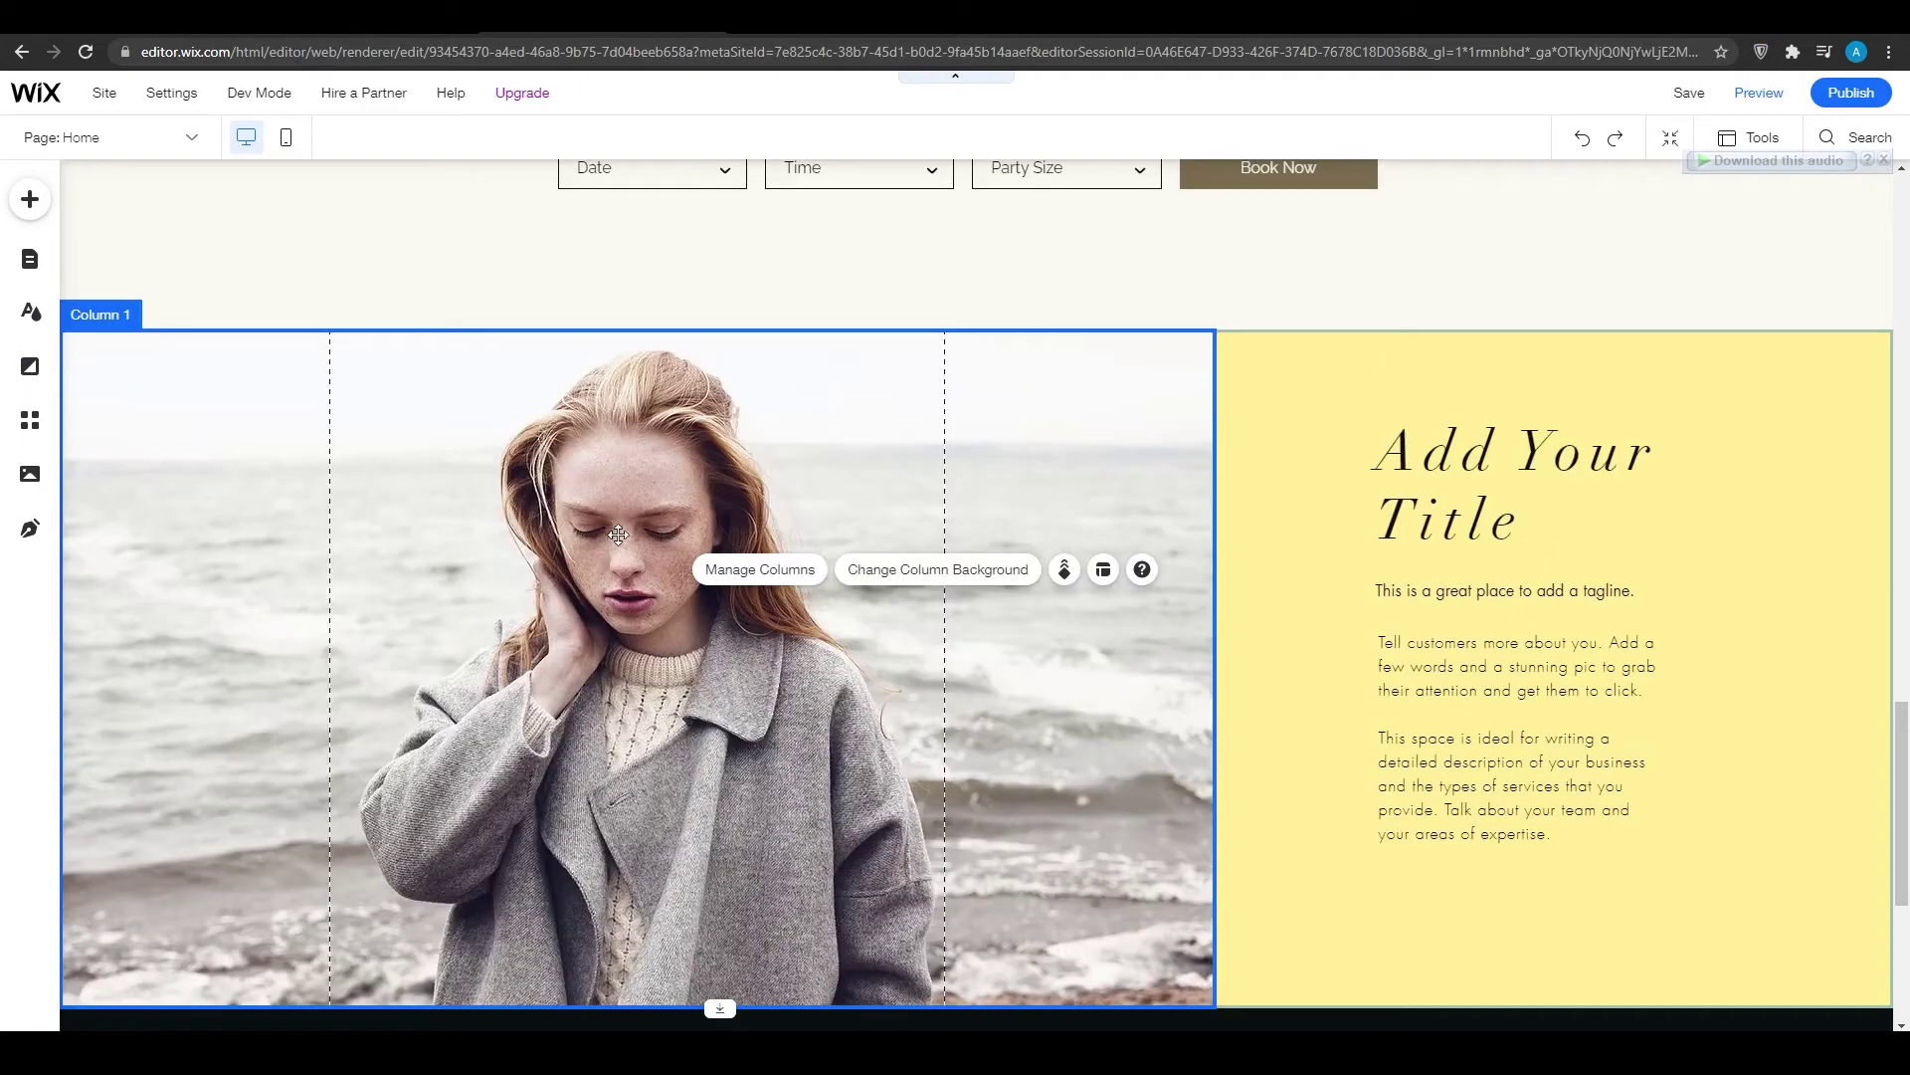
left_click(619, 535)
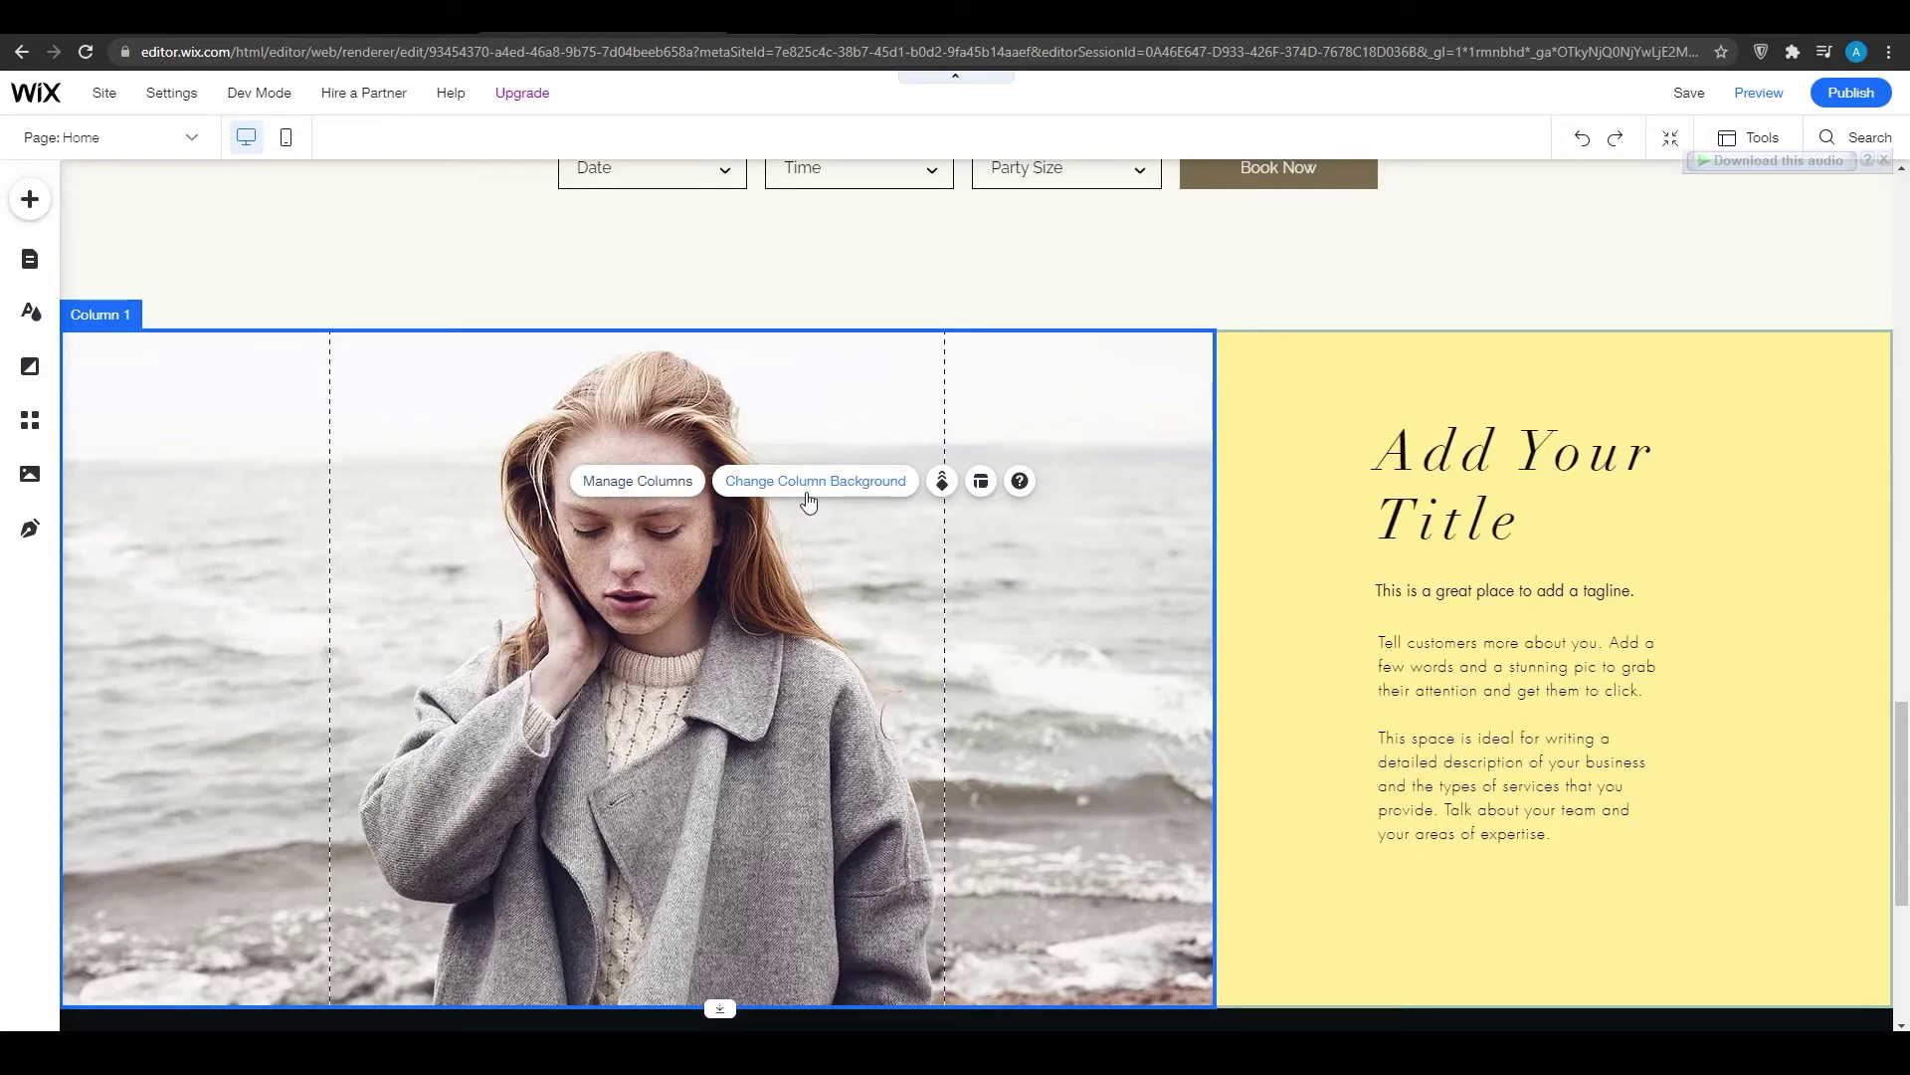
left_click(808, 487)
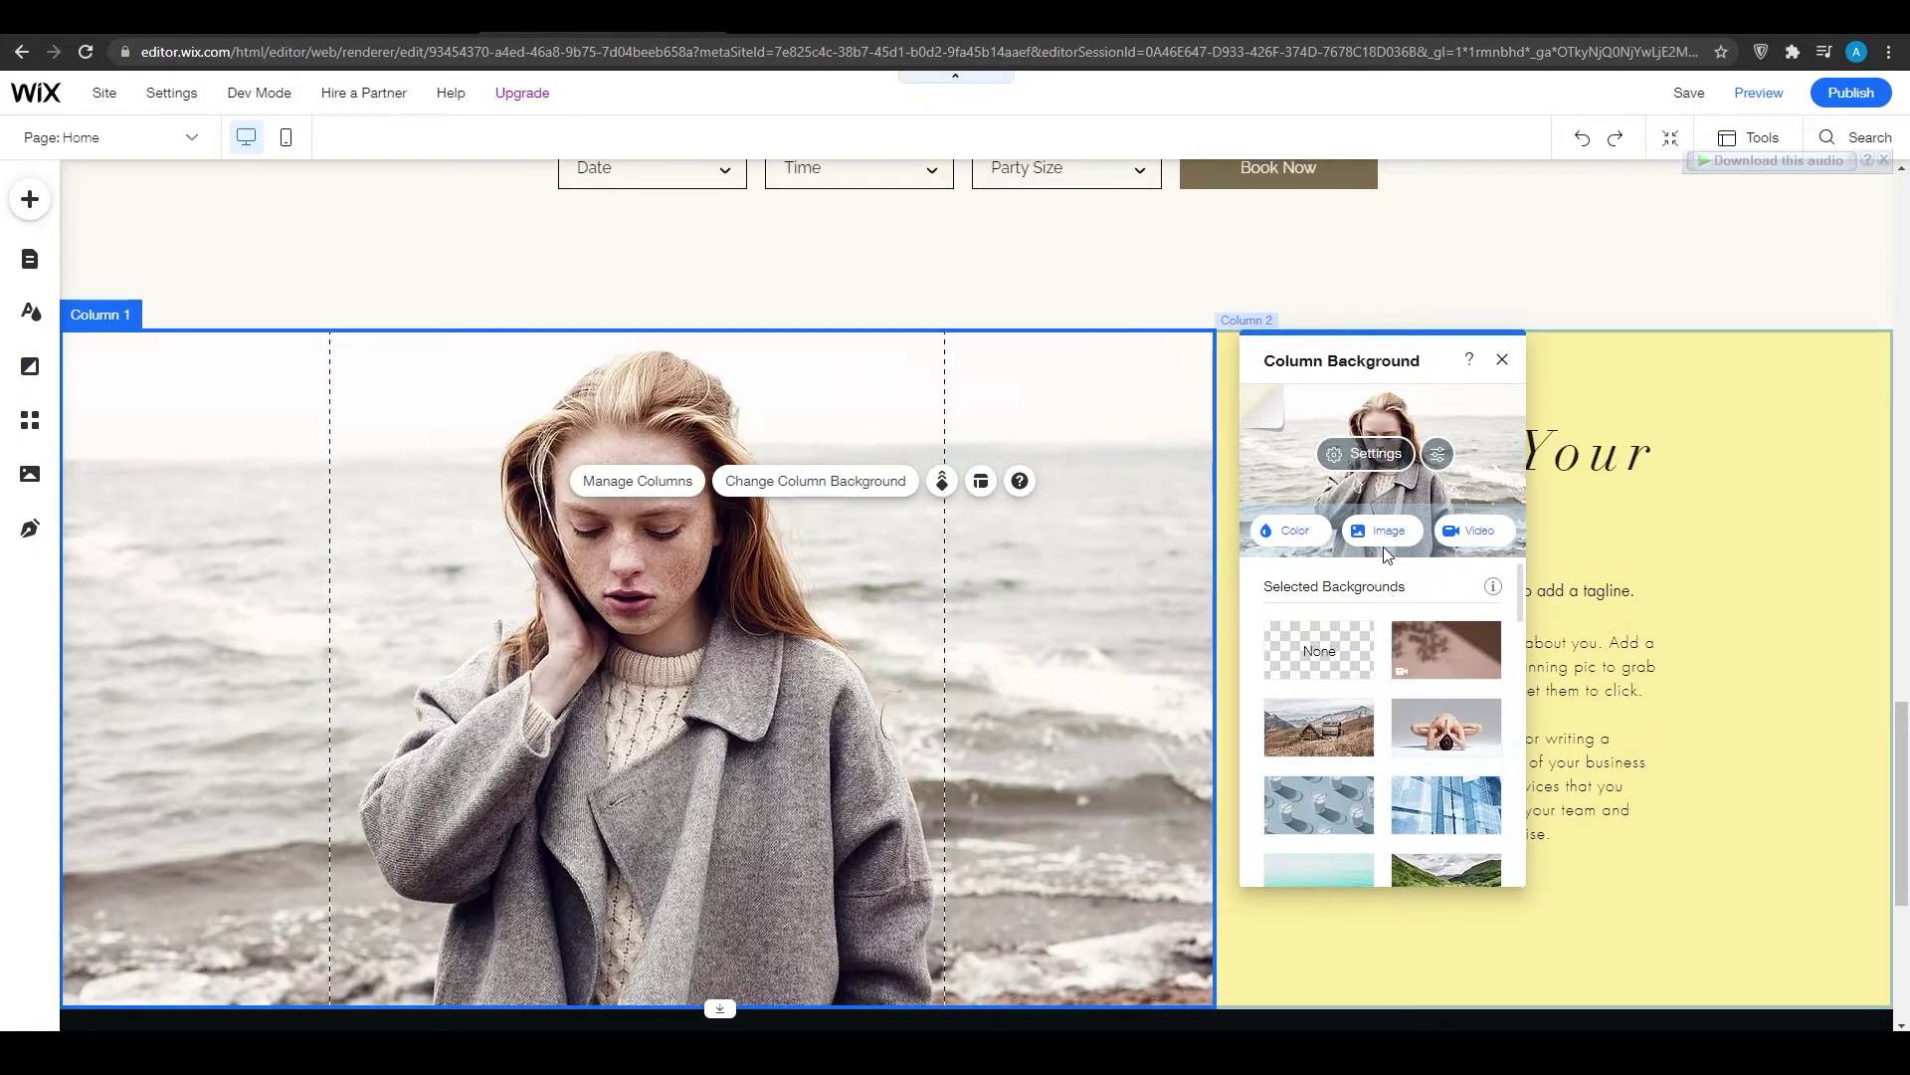
scroll(1390, 622, "down", 5)
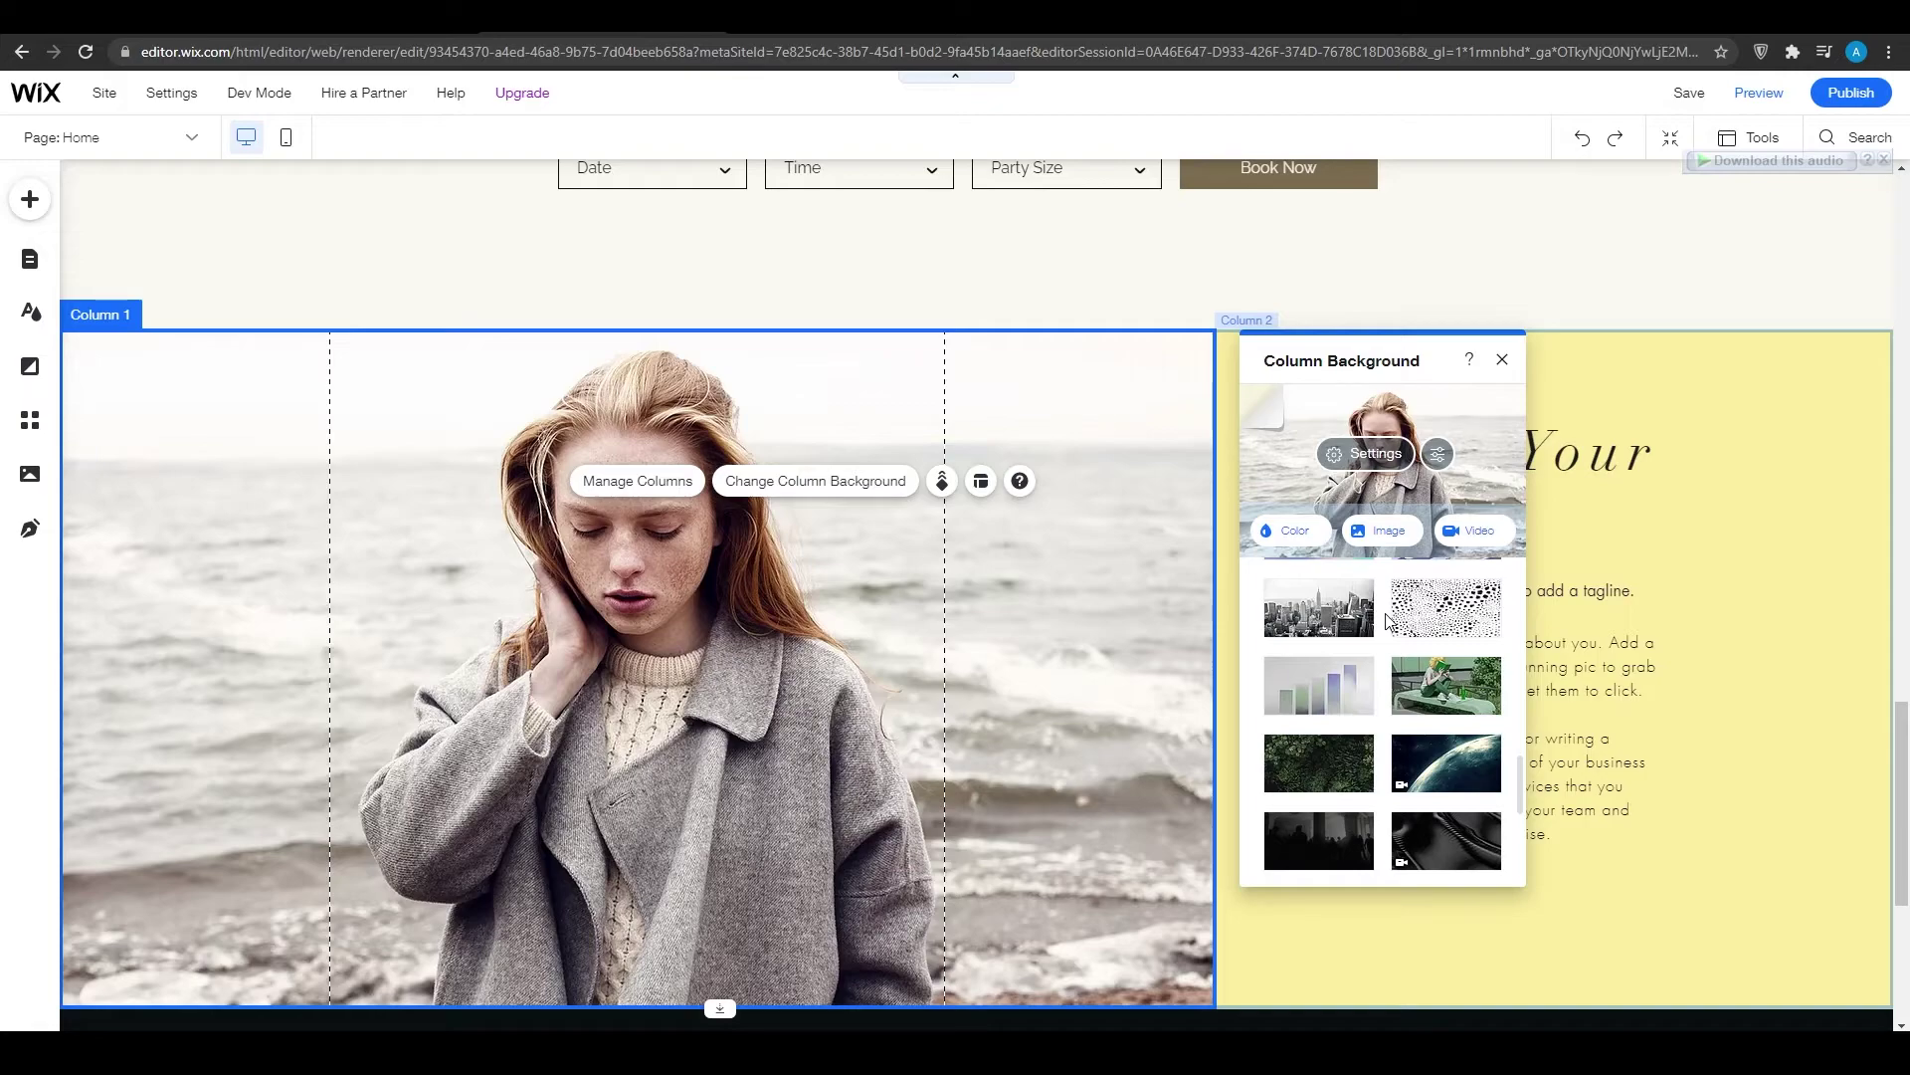
scroll(1390, 622, "up", 3)
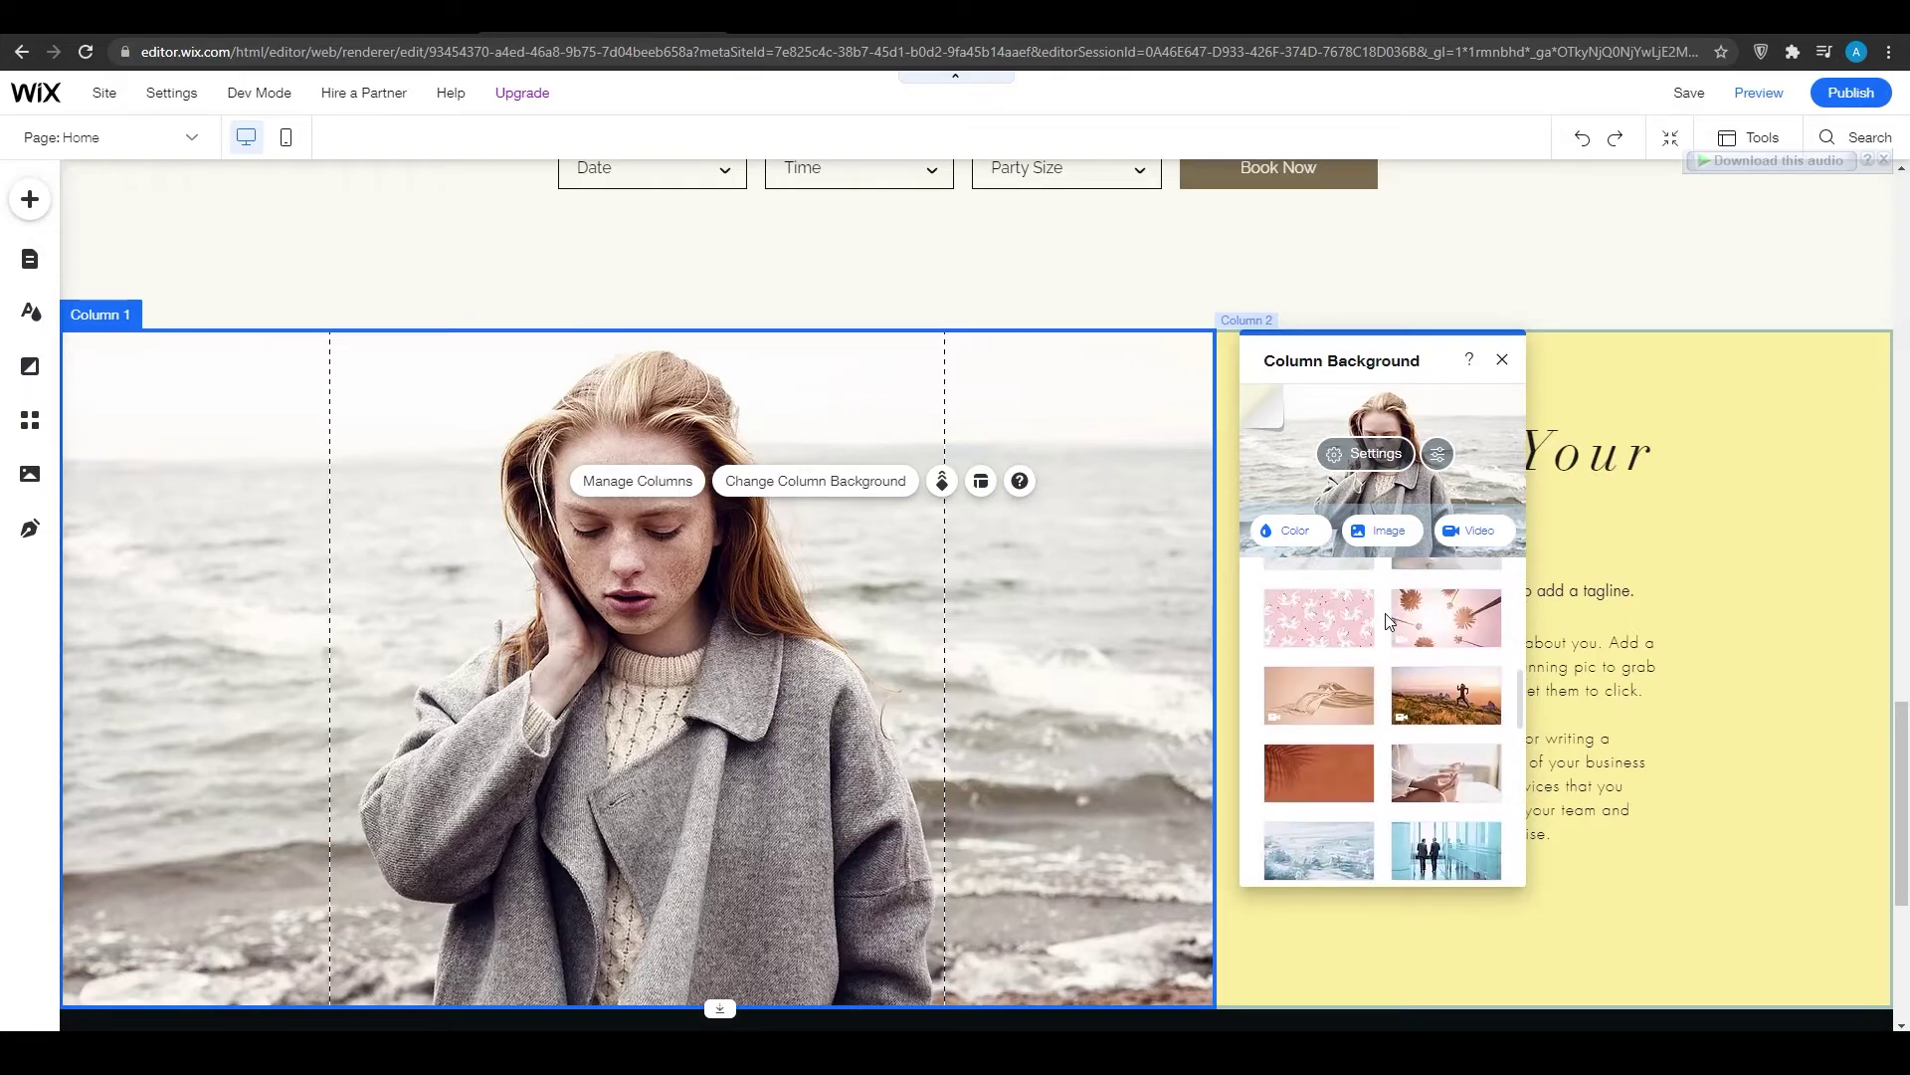
left_click(1382, 531)
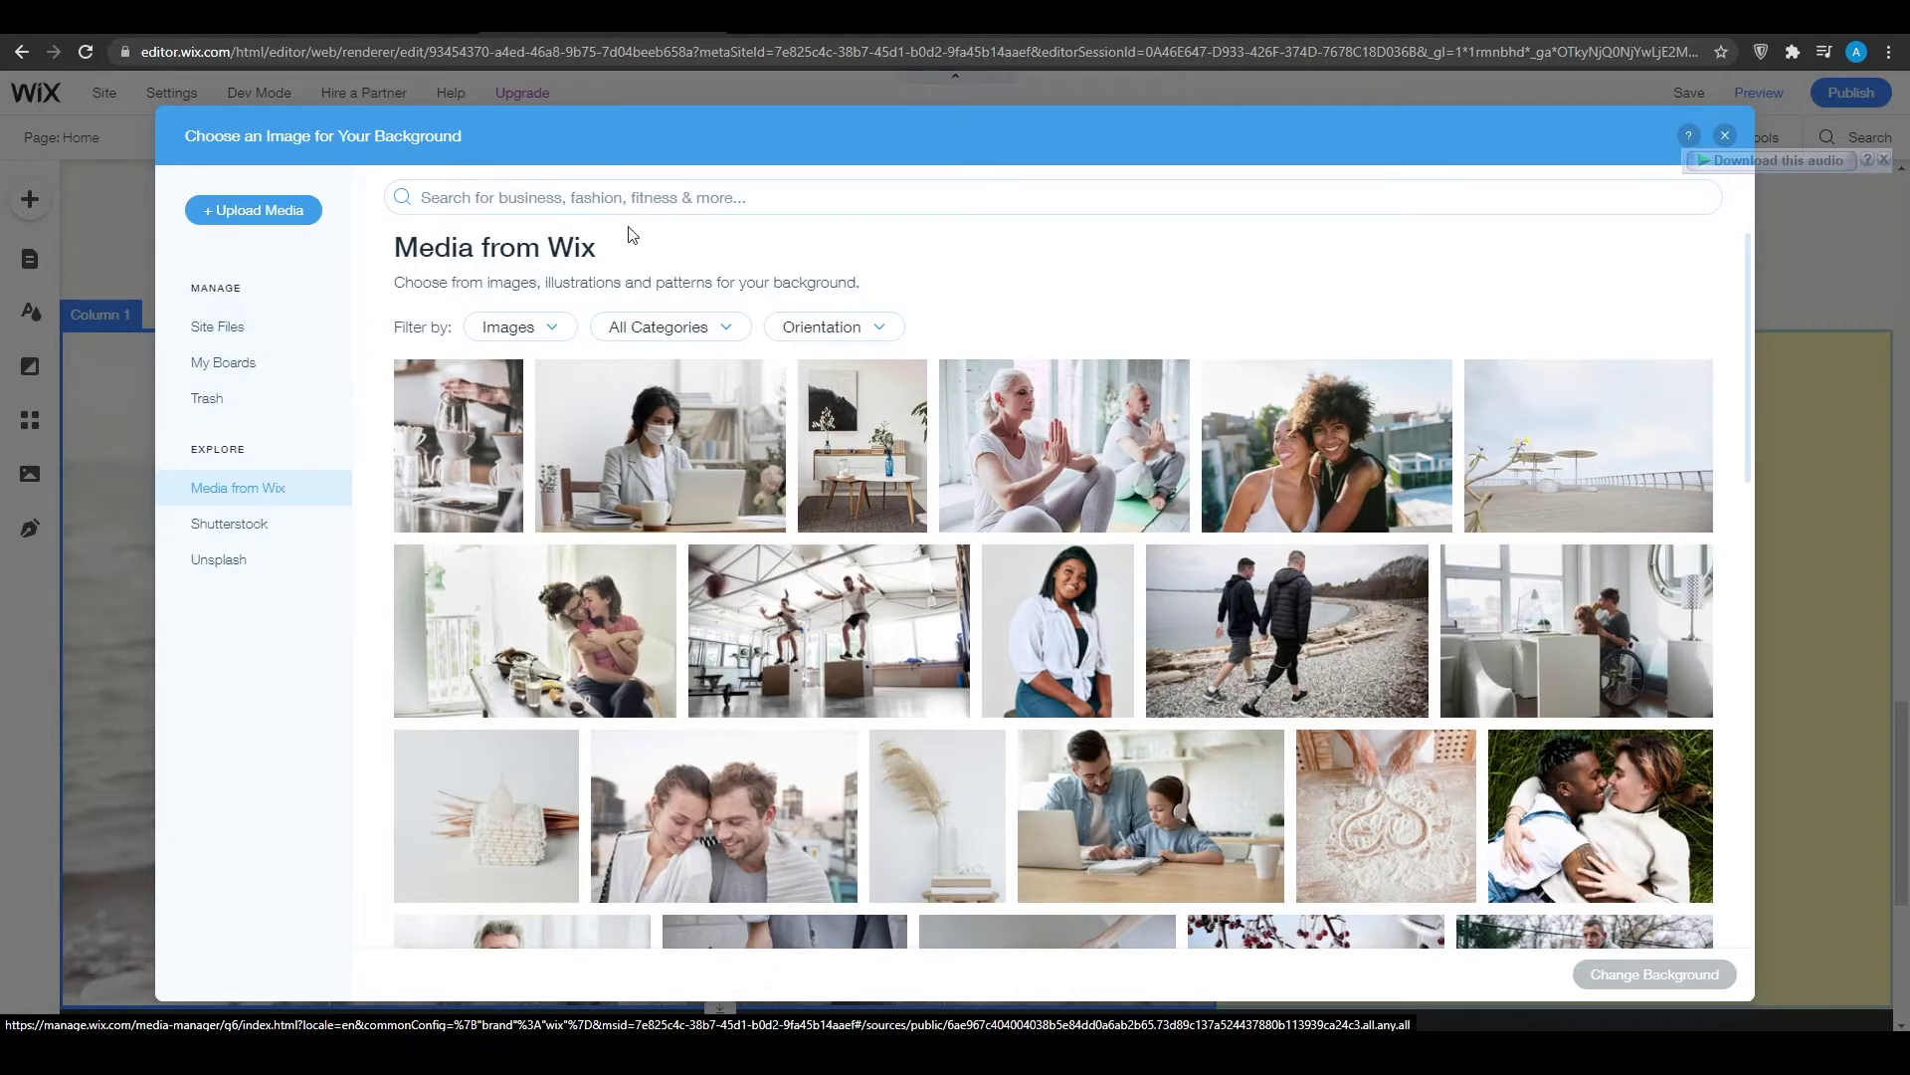
scroll(980, 683, "down", 10)
scroll(980, 682, "down", 8)
scroll(945, 597, "up", 9)
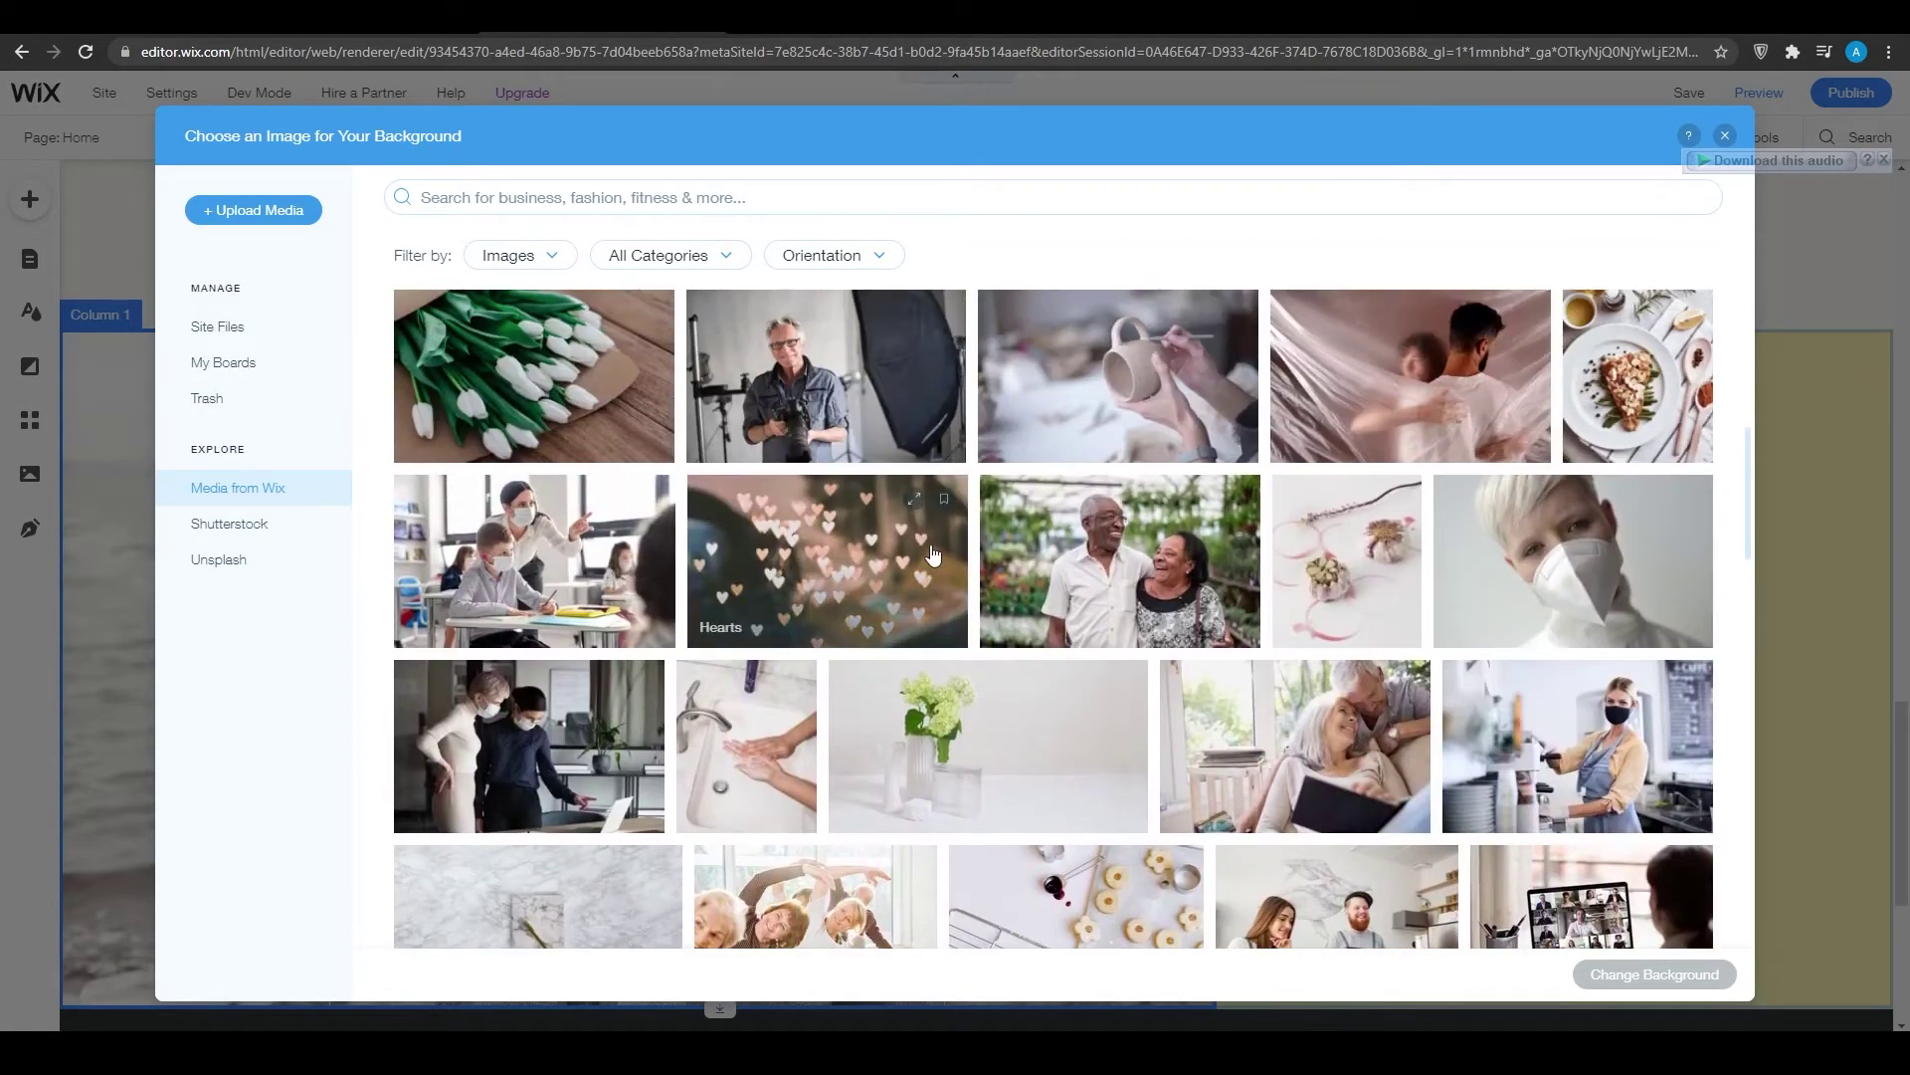
scroll(934, 554, "up", 10)
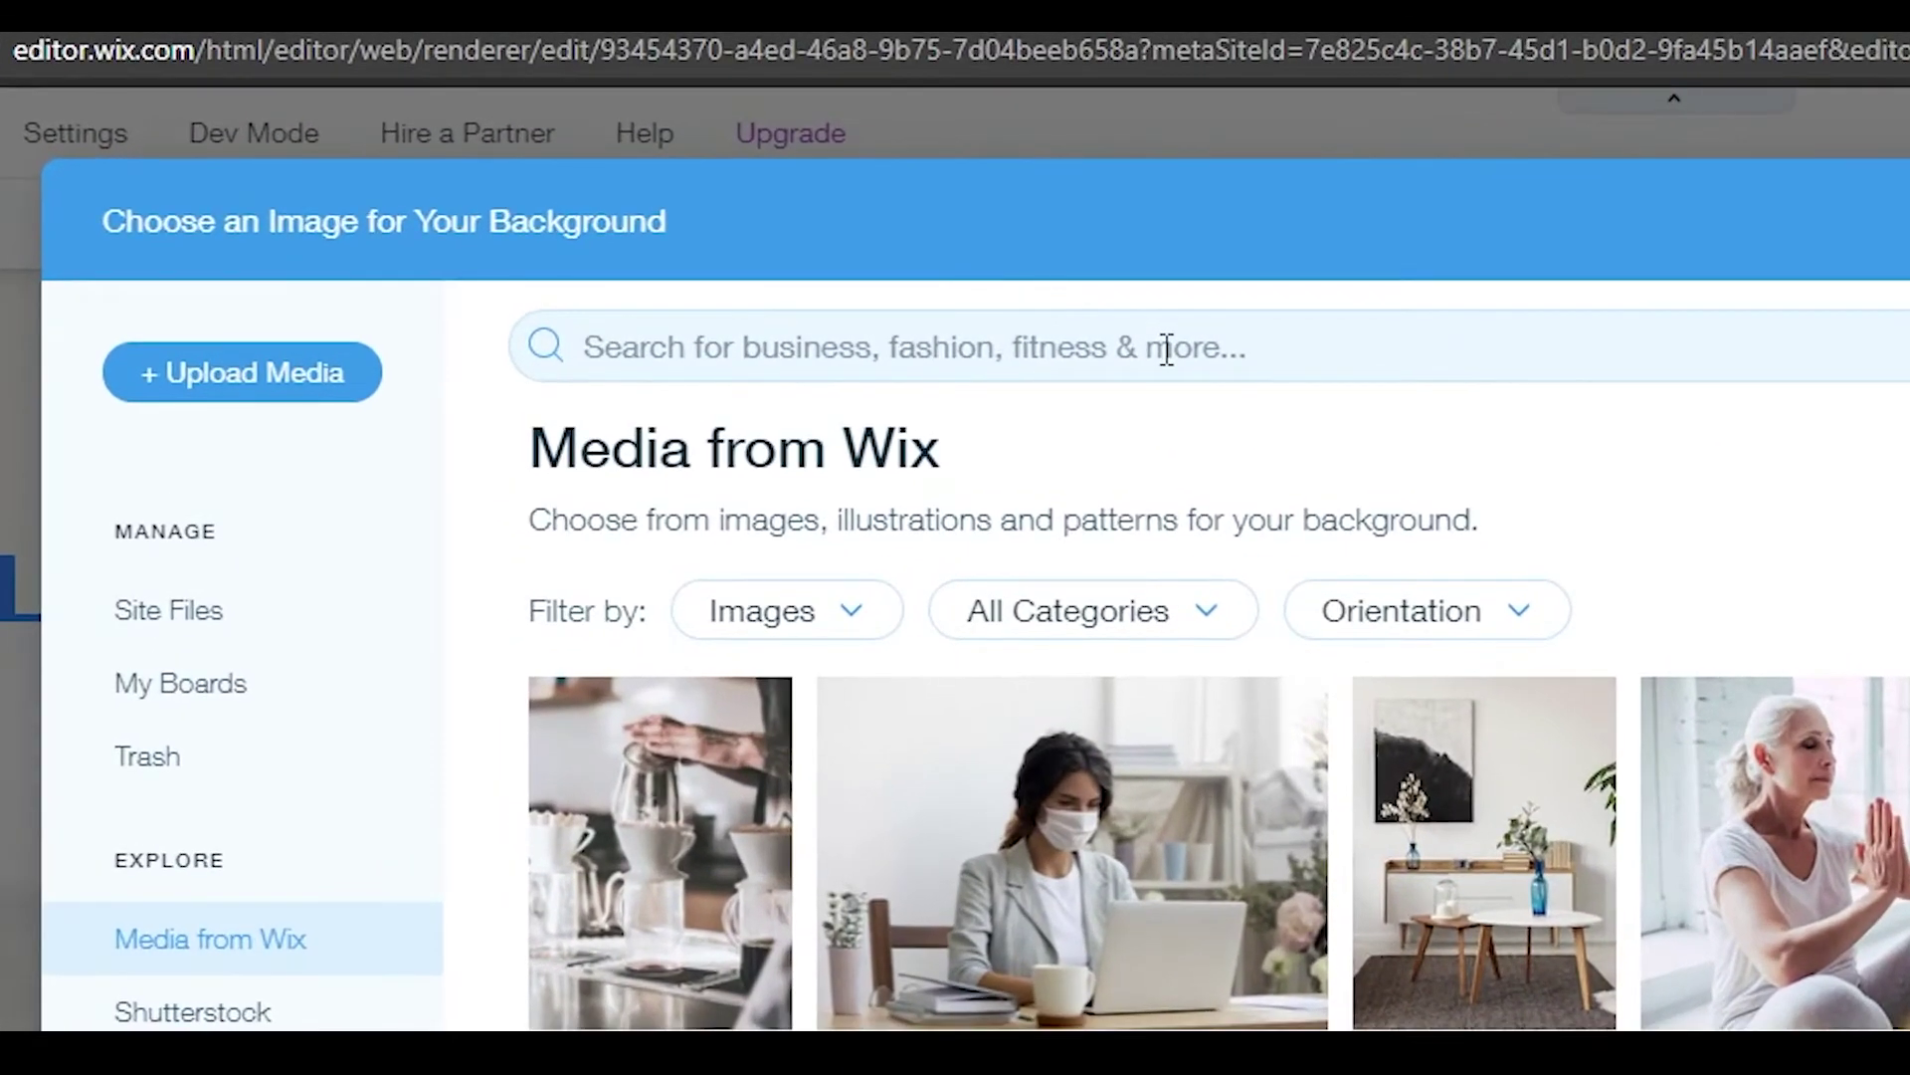
- Search the Media from Wix images for "pasta" and look over the pictures offered
left_click(1167, 350)
type("psasta")
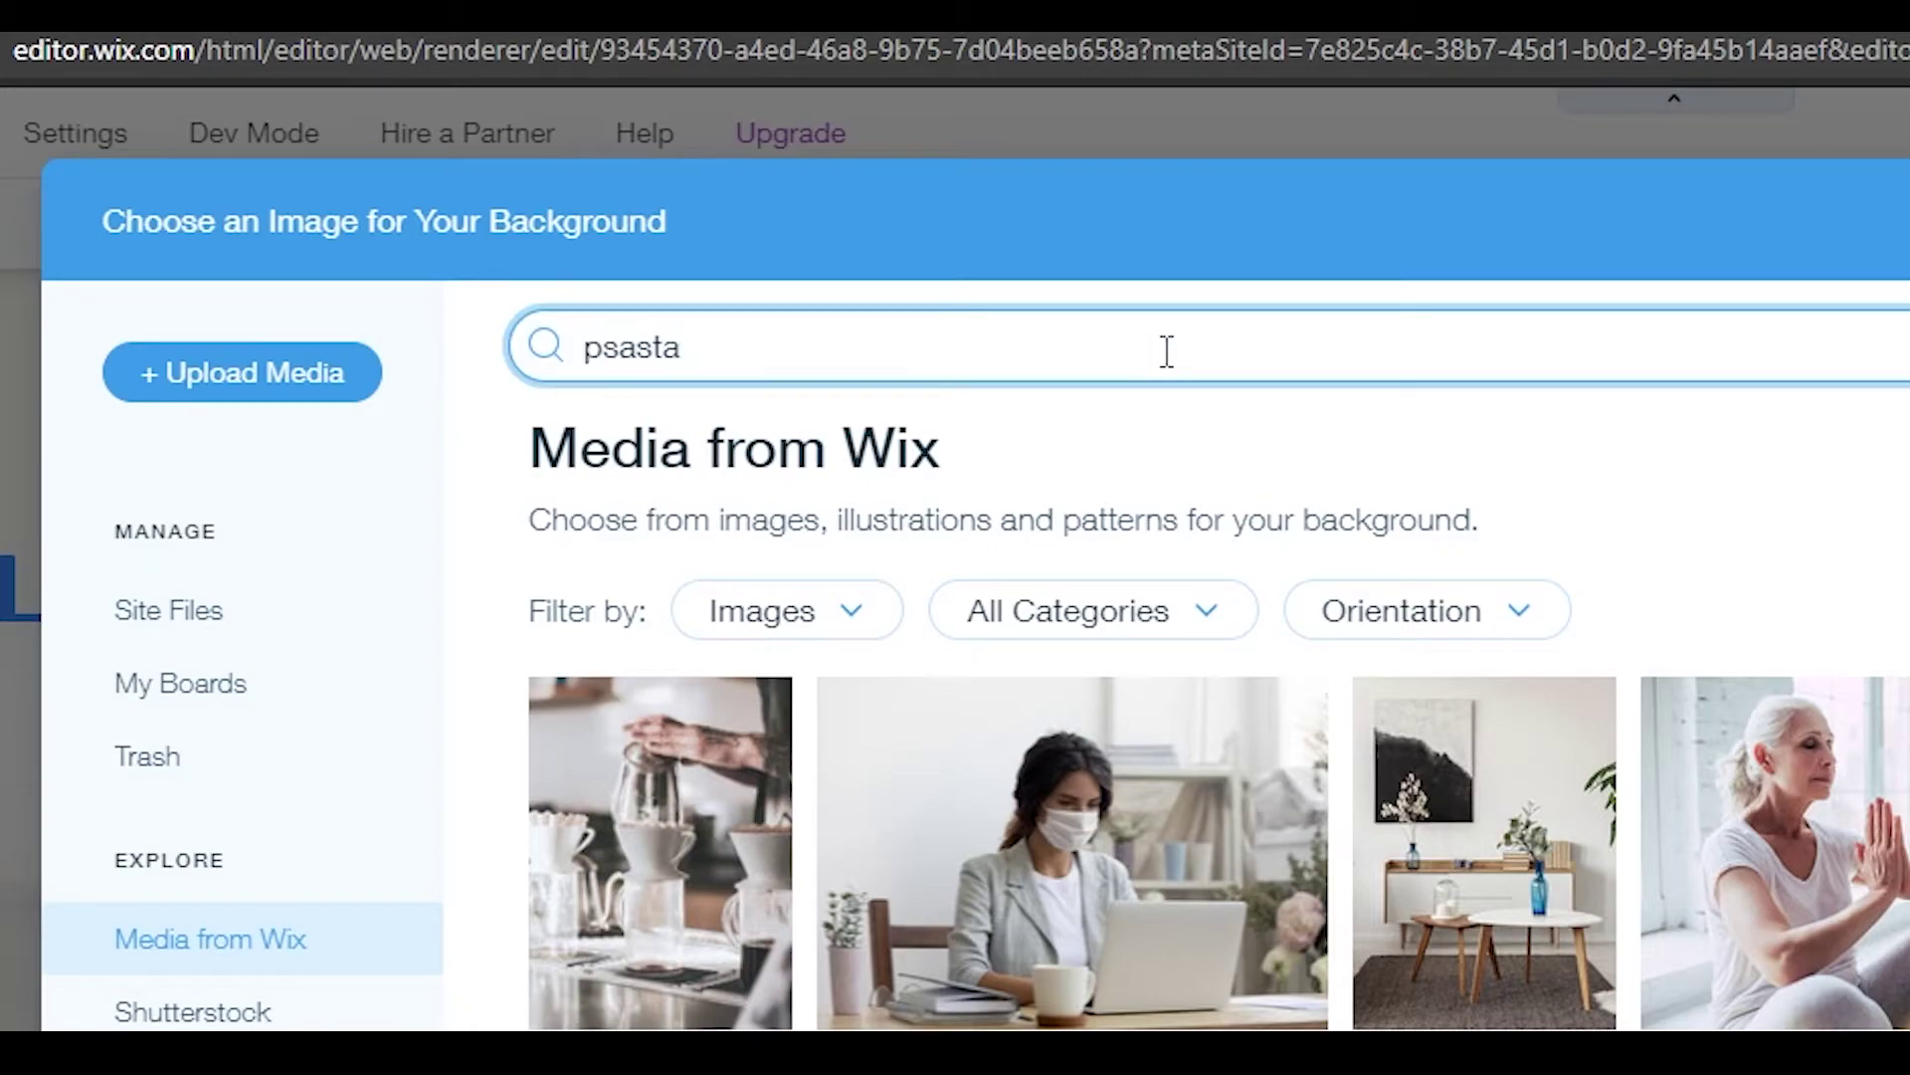
key("Left")
key("BackSpace")
left_click(738, 358)
key("Return")
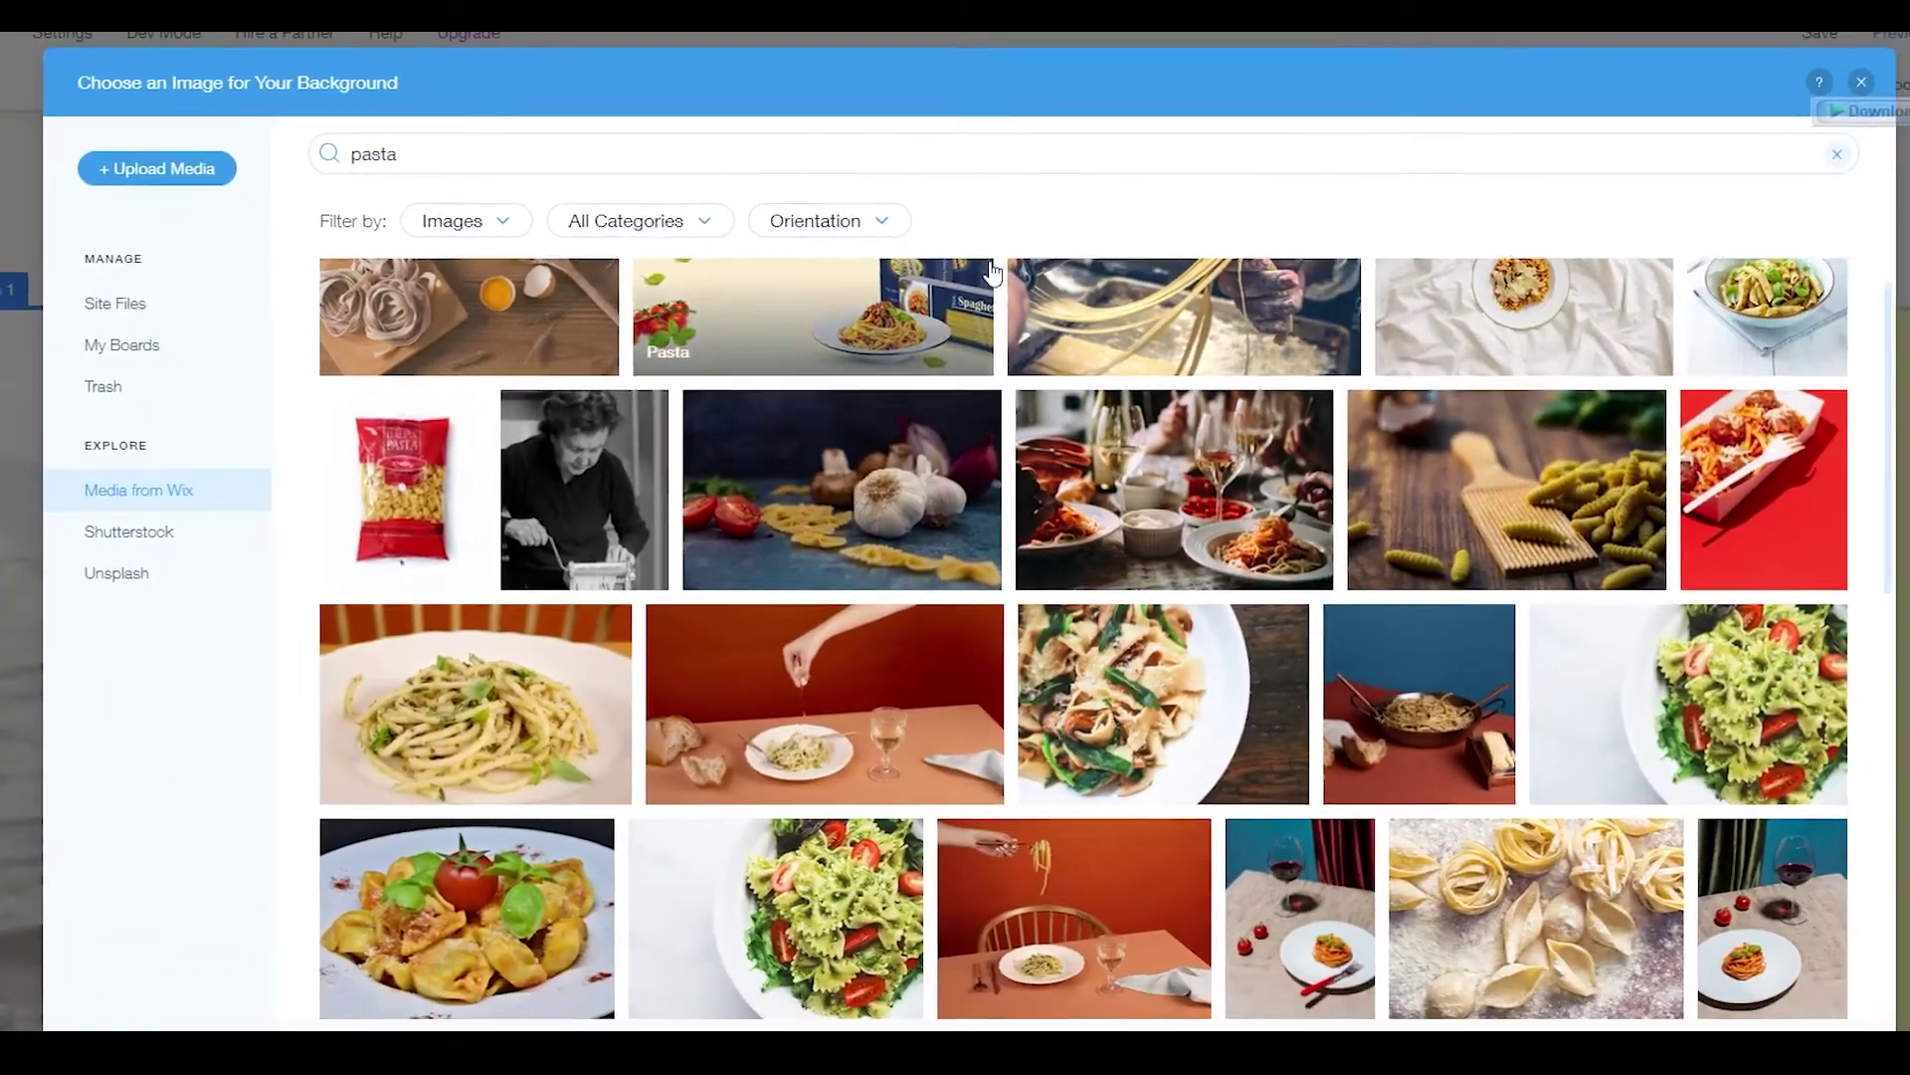
scroll(1000, 398, "down", 10)
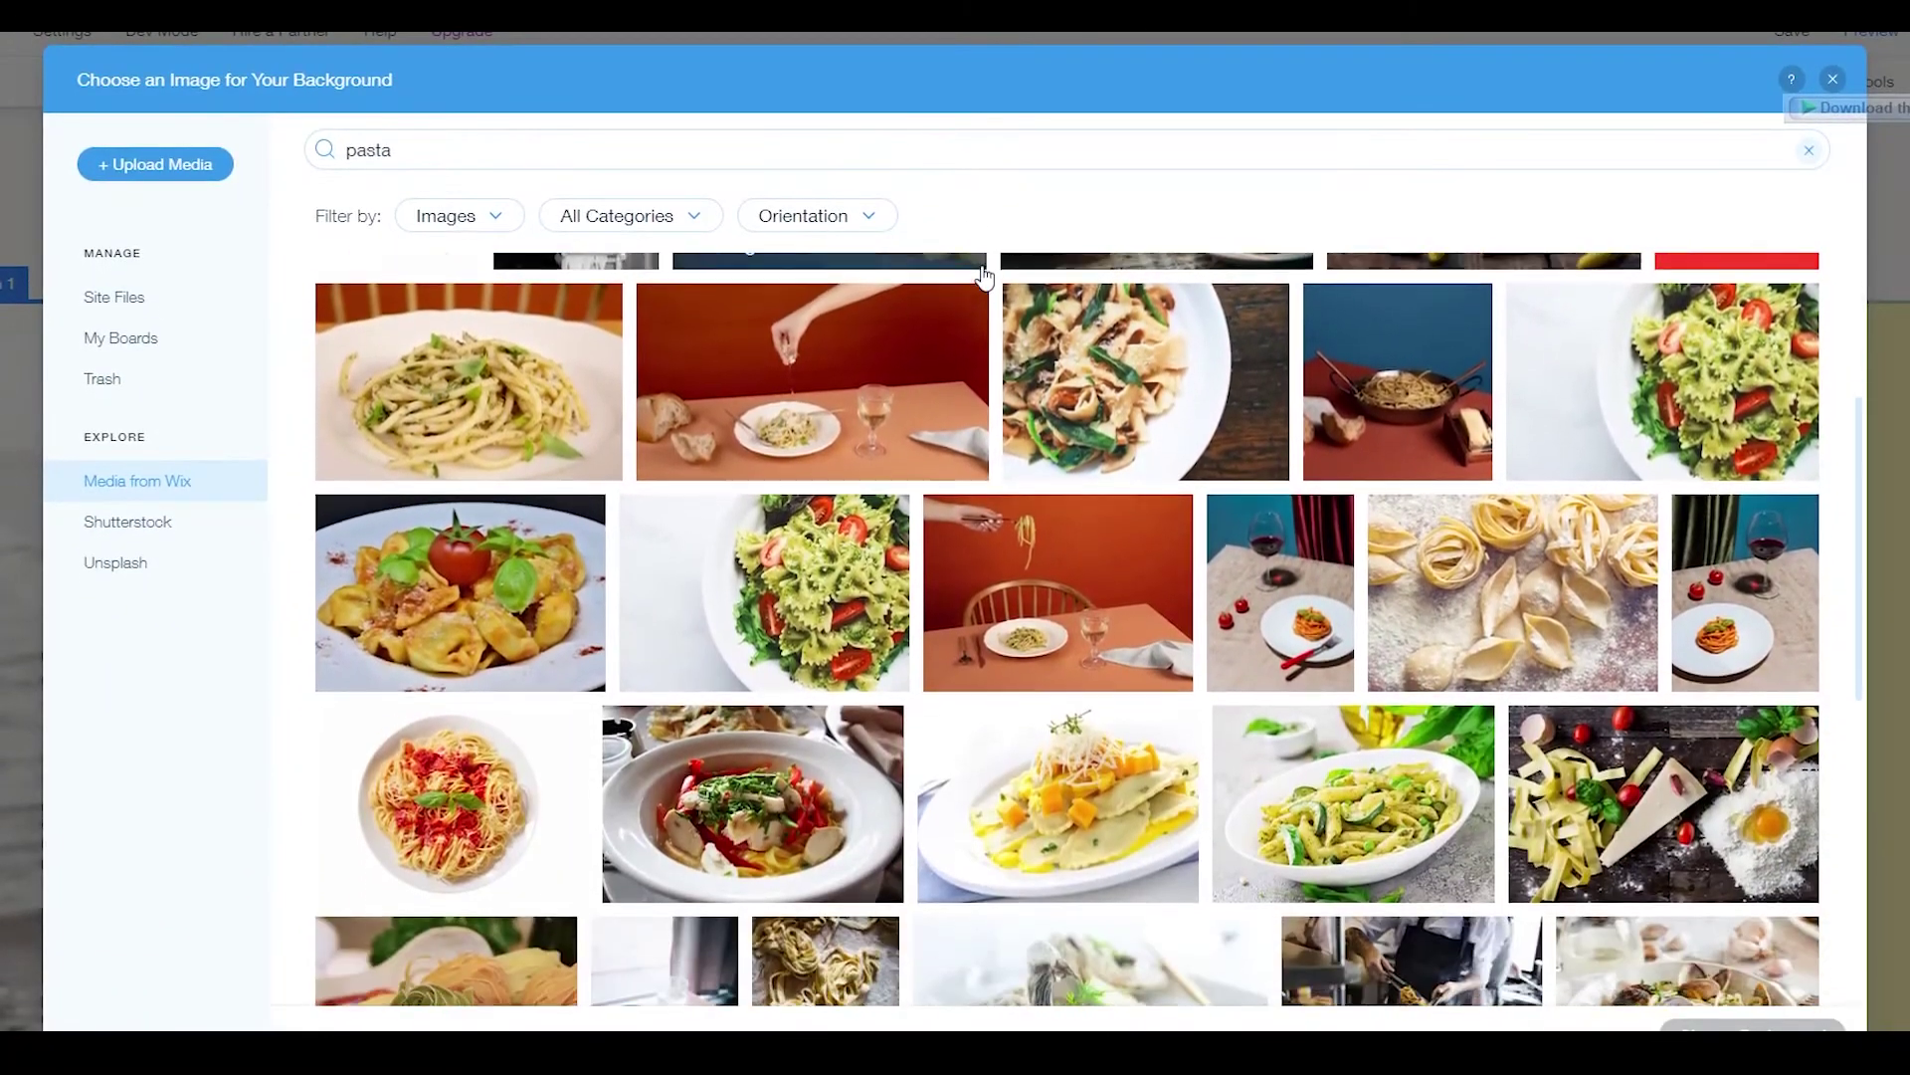
scroll(1008, 504, "up", 10)
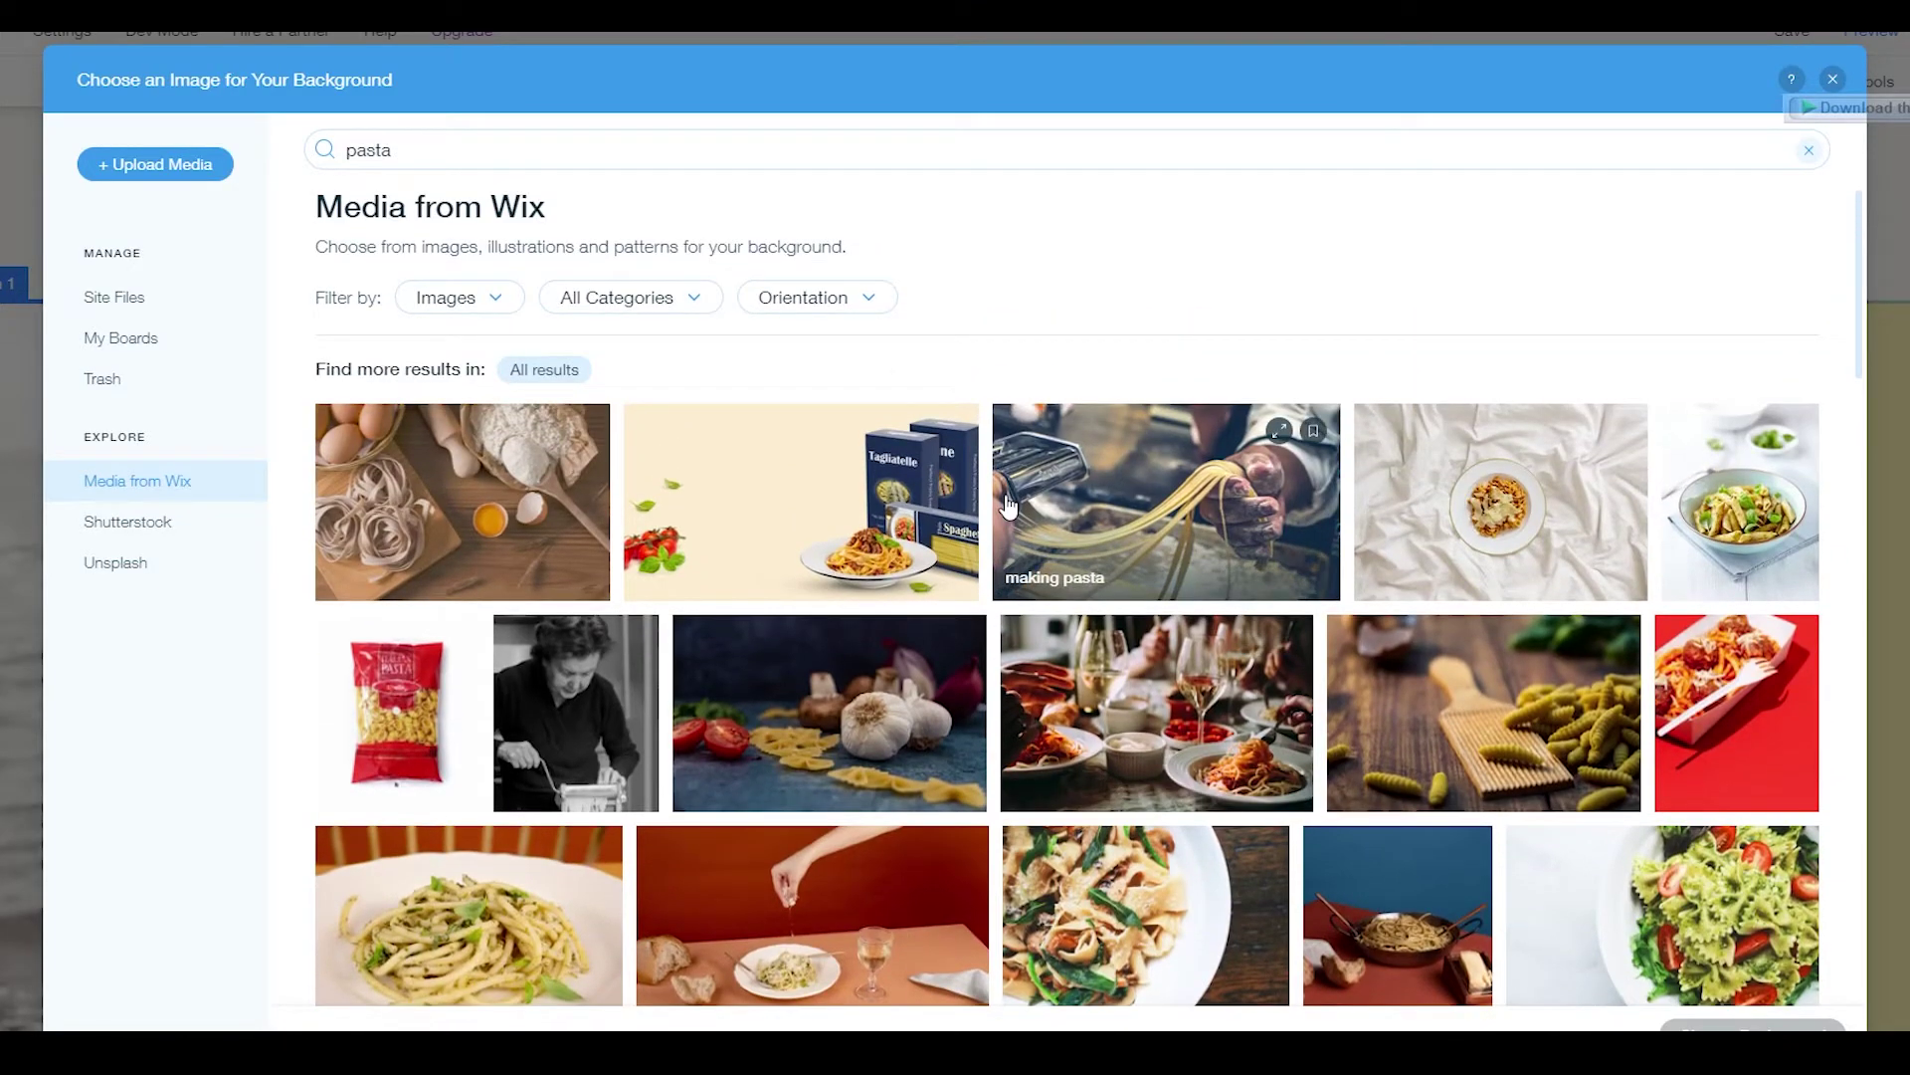
- Set the photo column's background to the picture of raw pasta nests, eggs and flour, and close the background settings
left_click(489, 501)
scroll(523, 548, "down", 2)
scroll(523, 547, "up", 2)
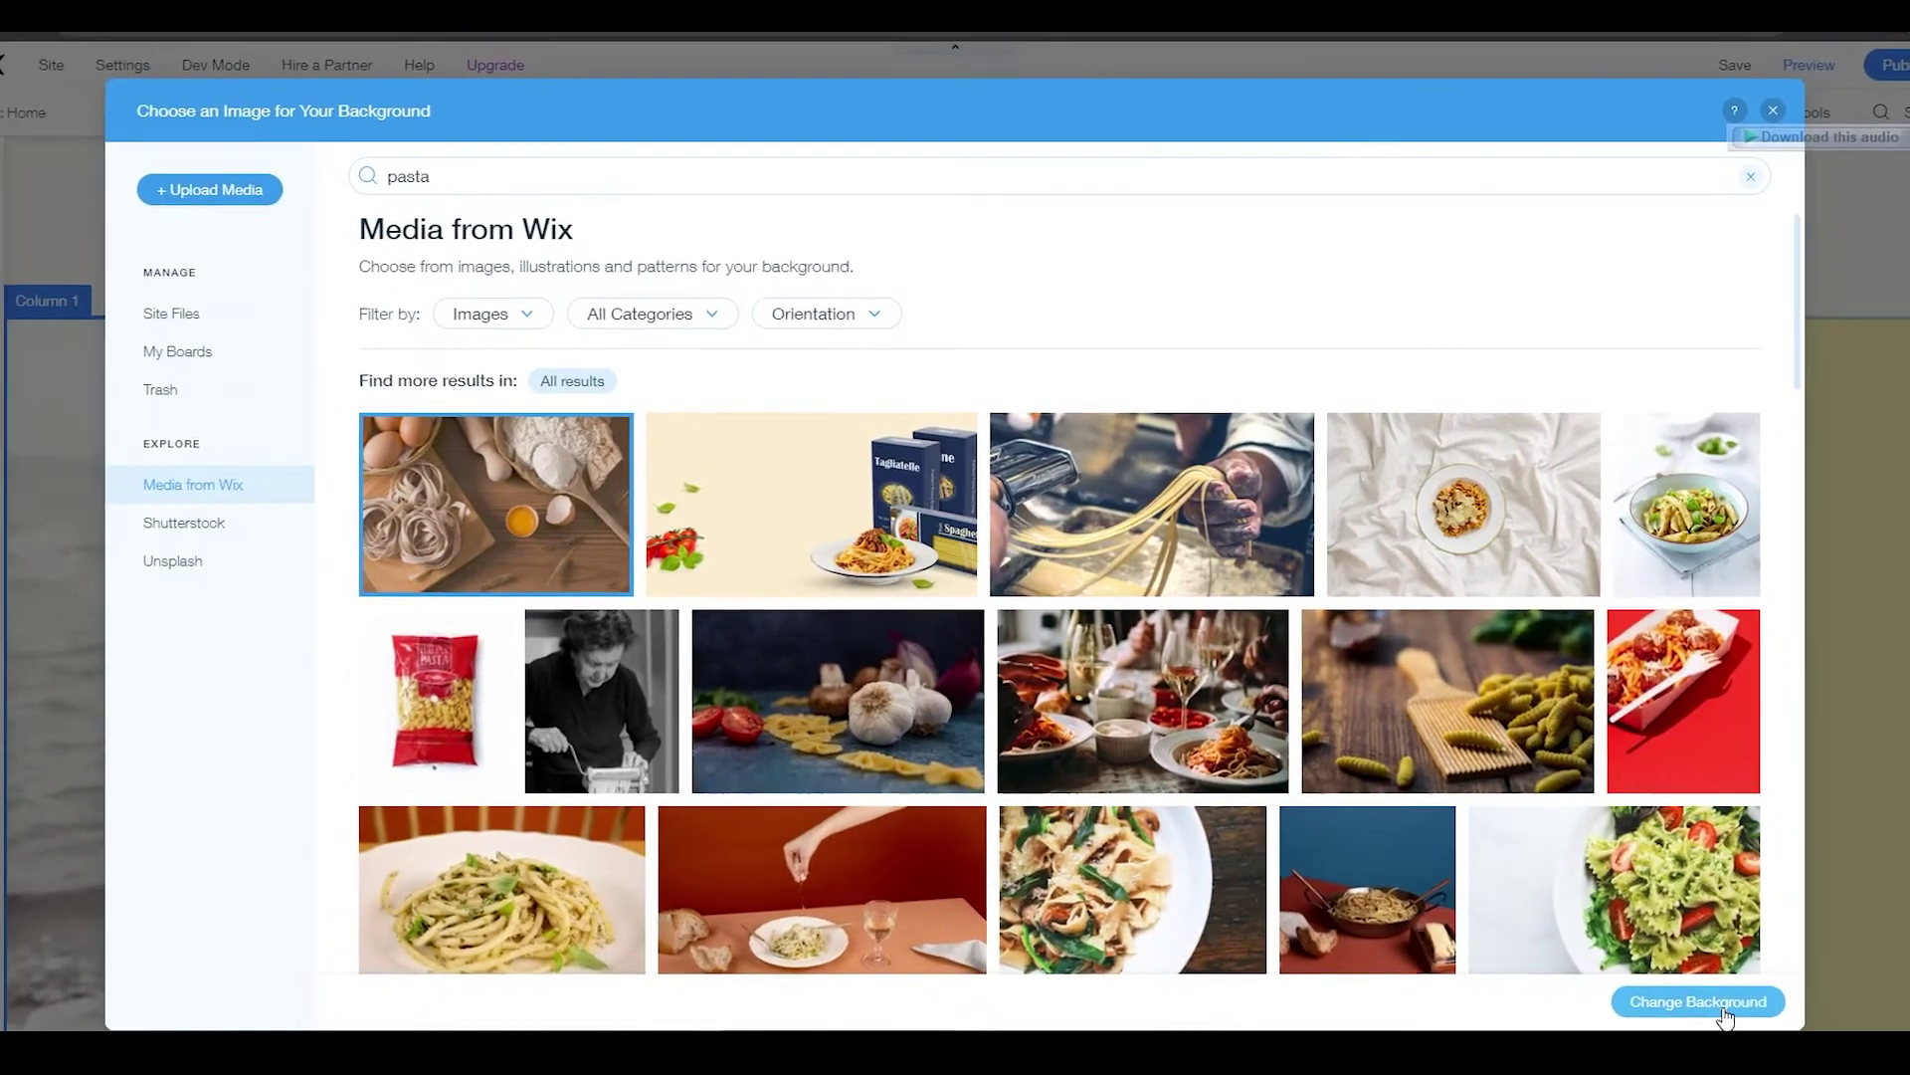
left_click(1753, 1024)
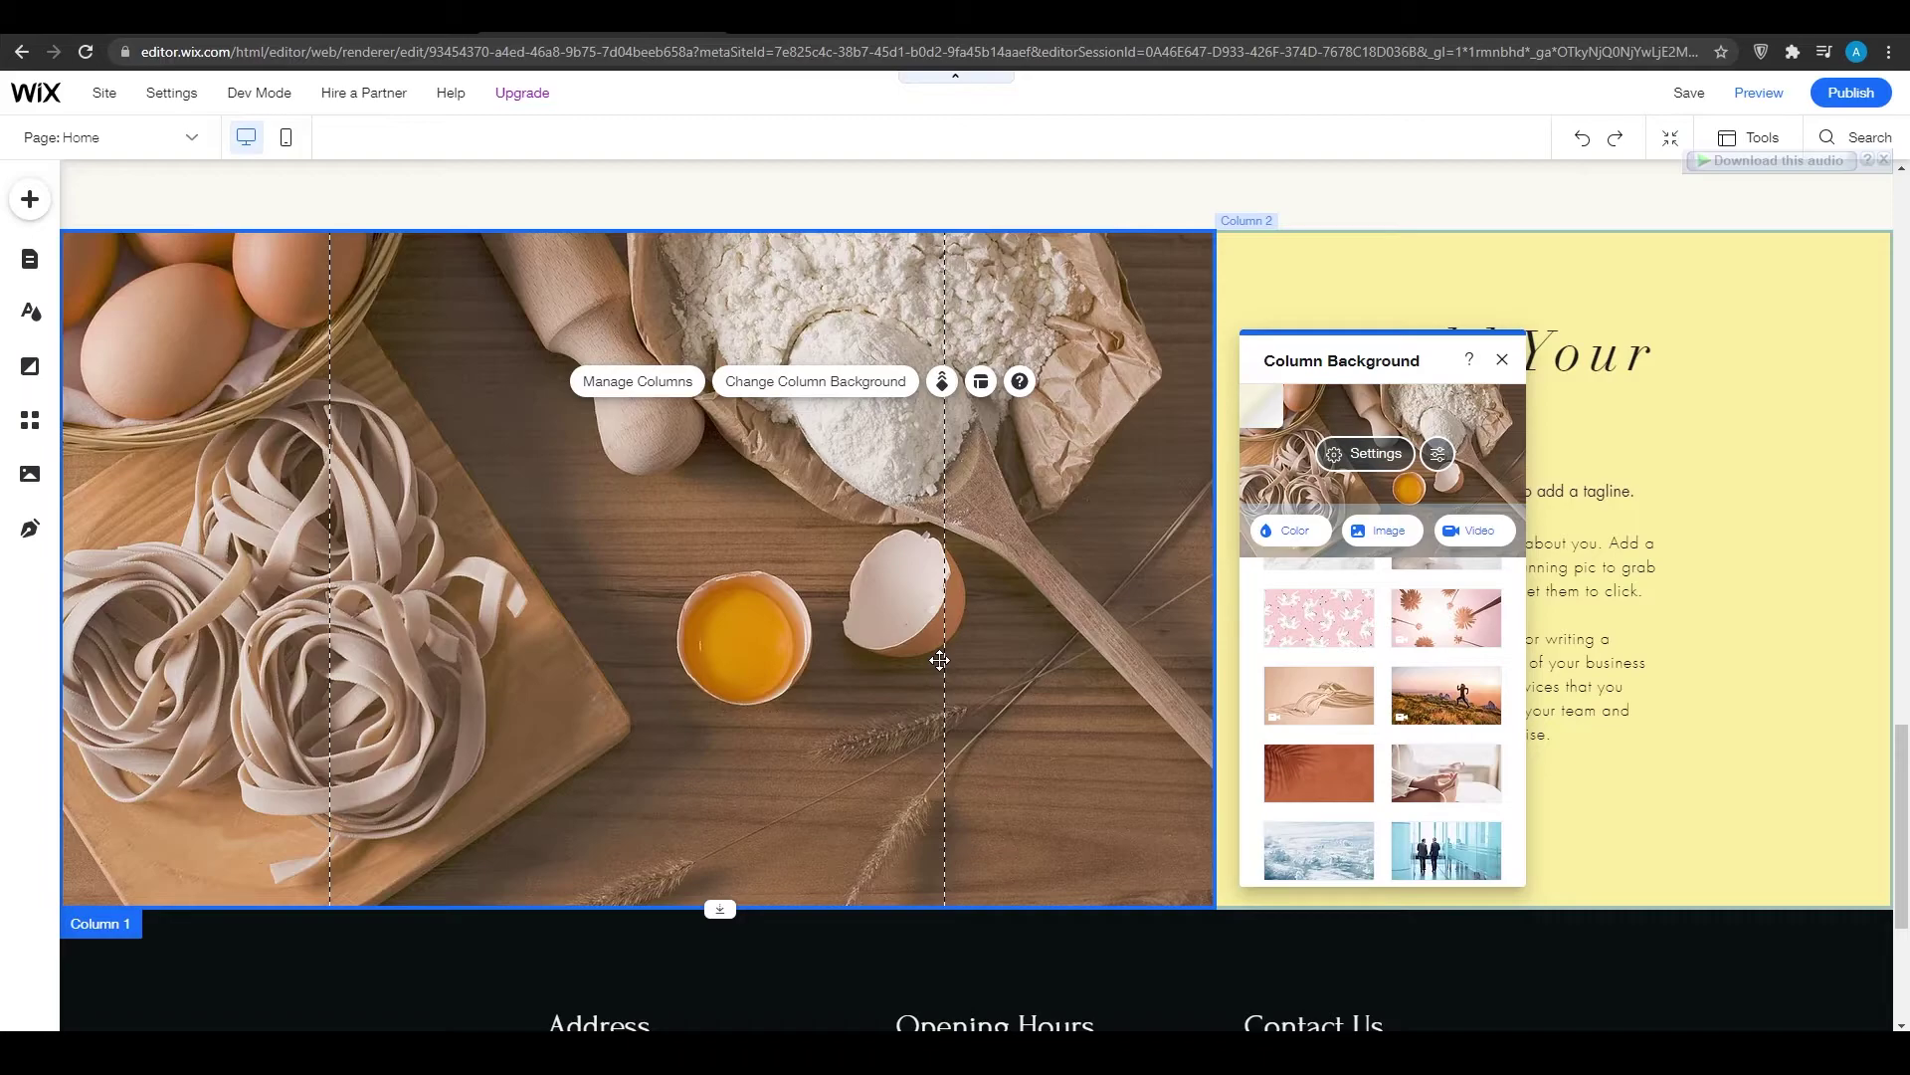
left_click(1003, 633)
left_click(1502, 360)
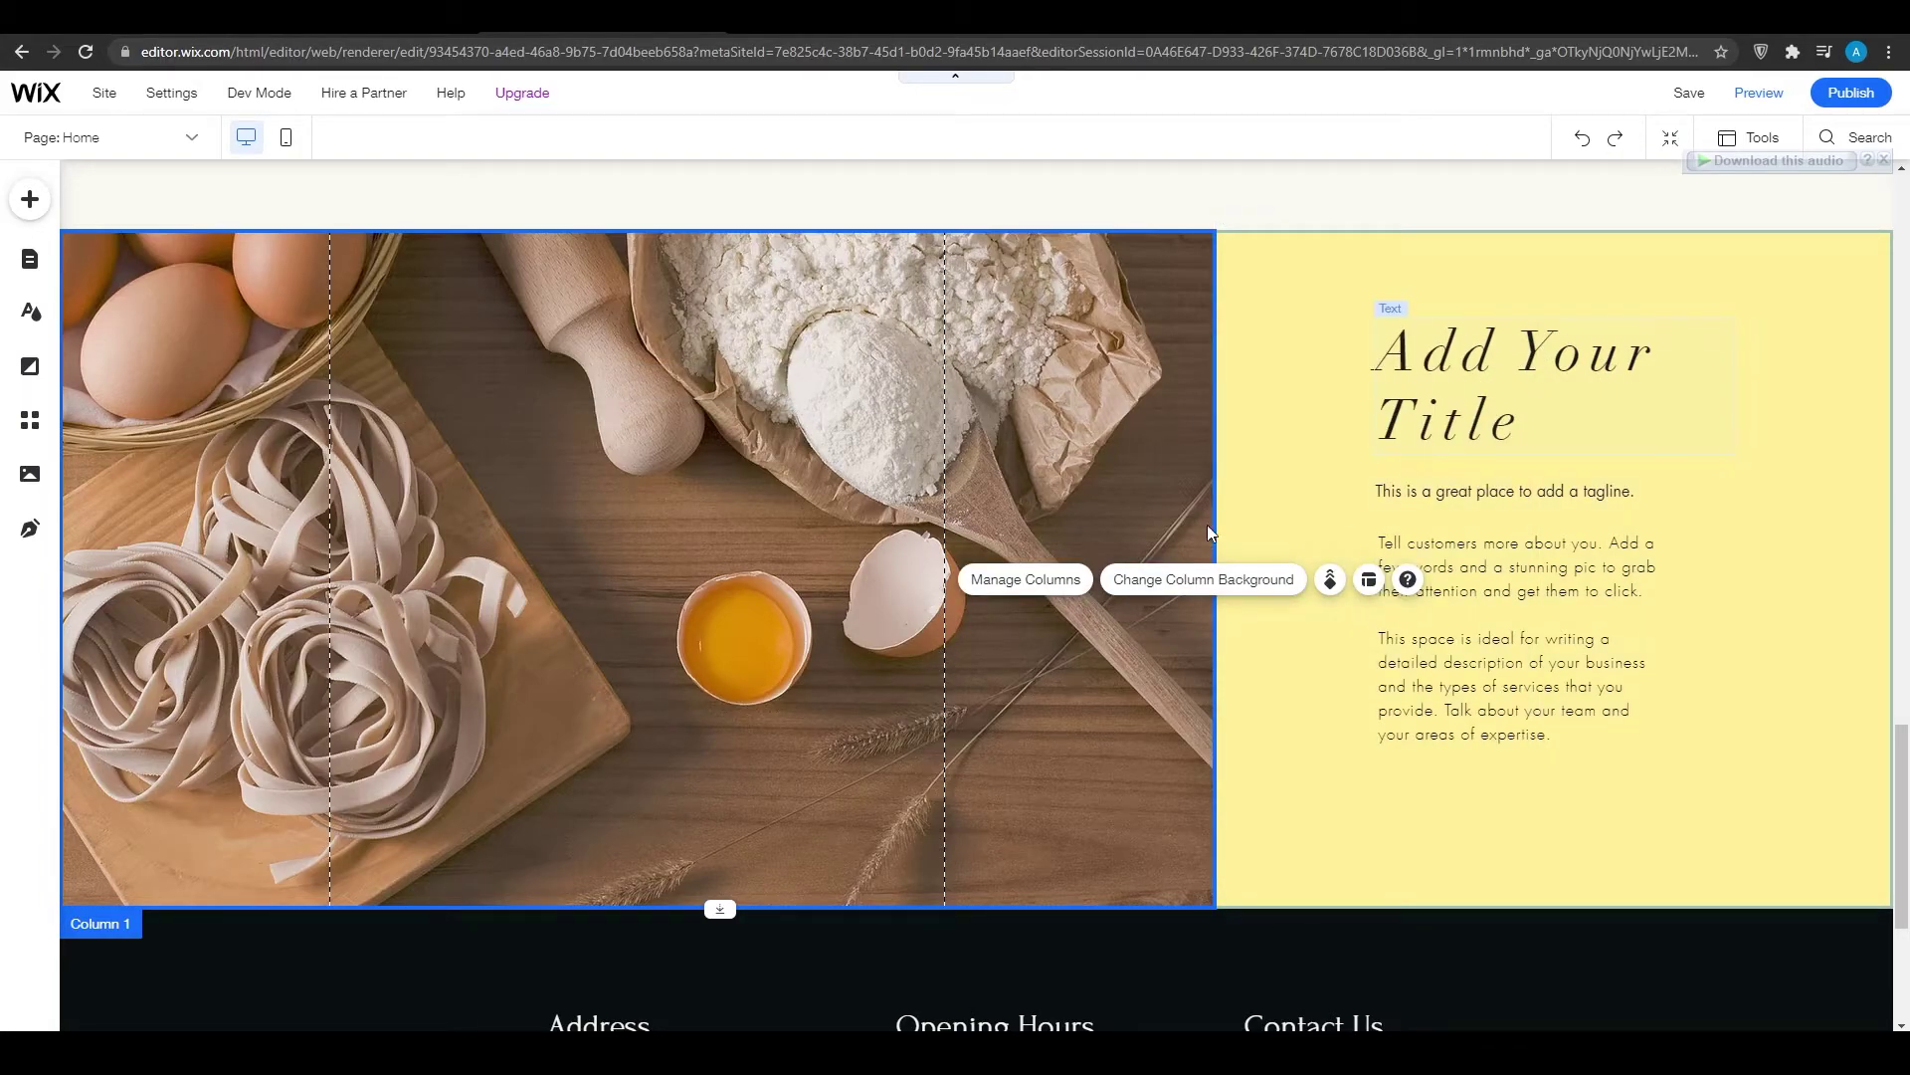
- Replace the "Add Your Title" text in the yellow column with "Our menu" and give it the Heading 2 theme
scroll(1339, 508, "down", 1)
scroll(1478, 474, "up", 2)
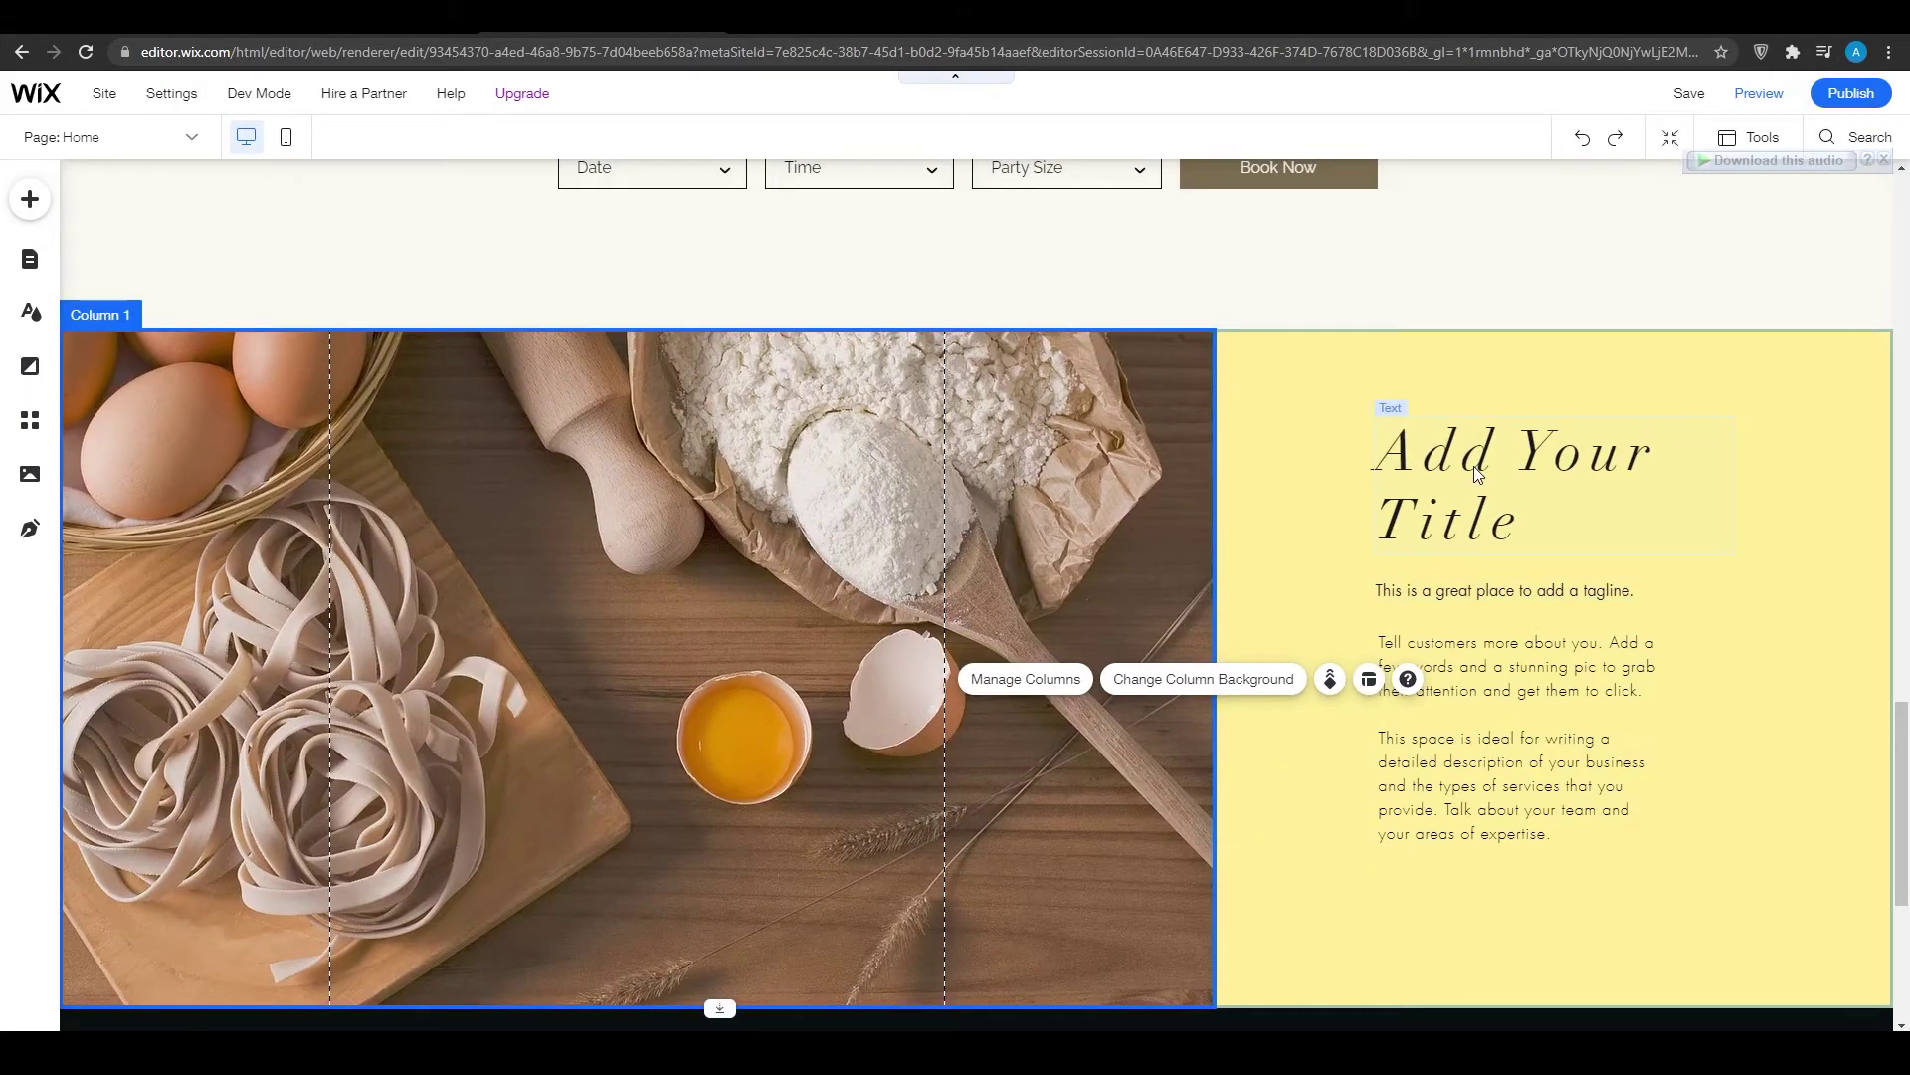
left_click(1478, 474)
left_click(1427, 376)
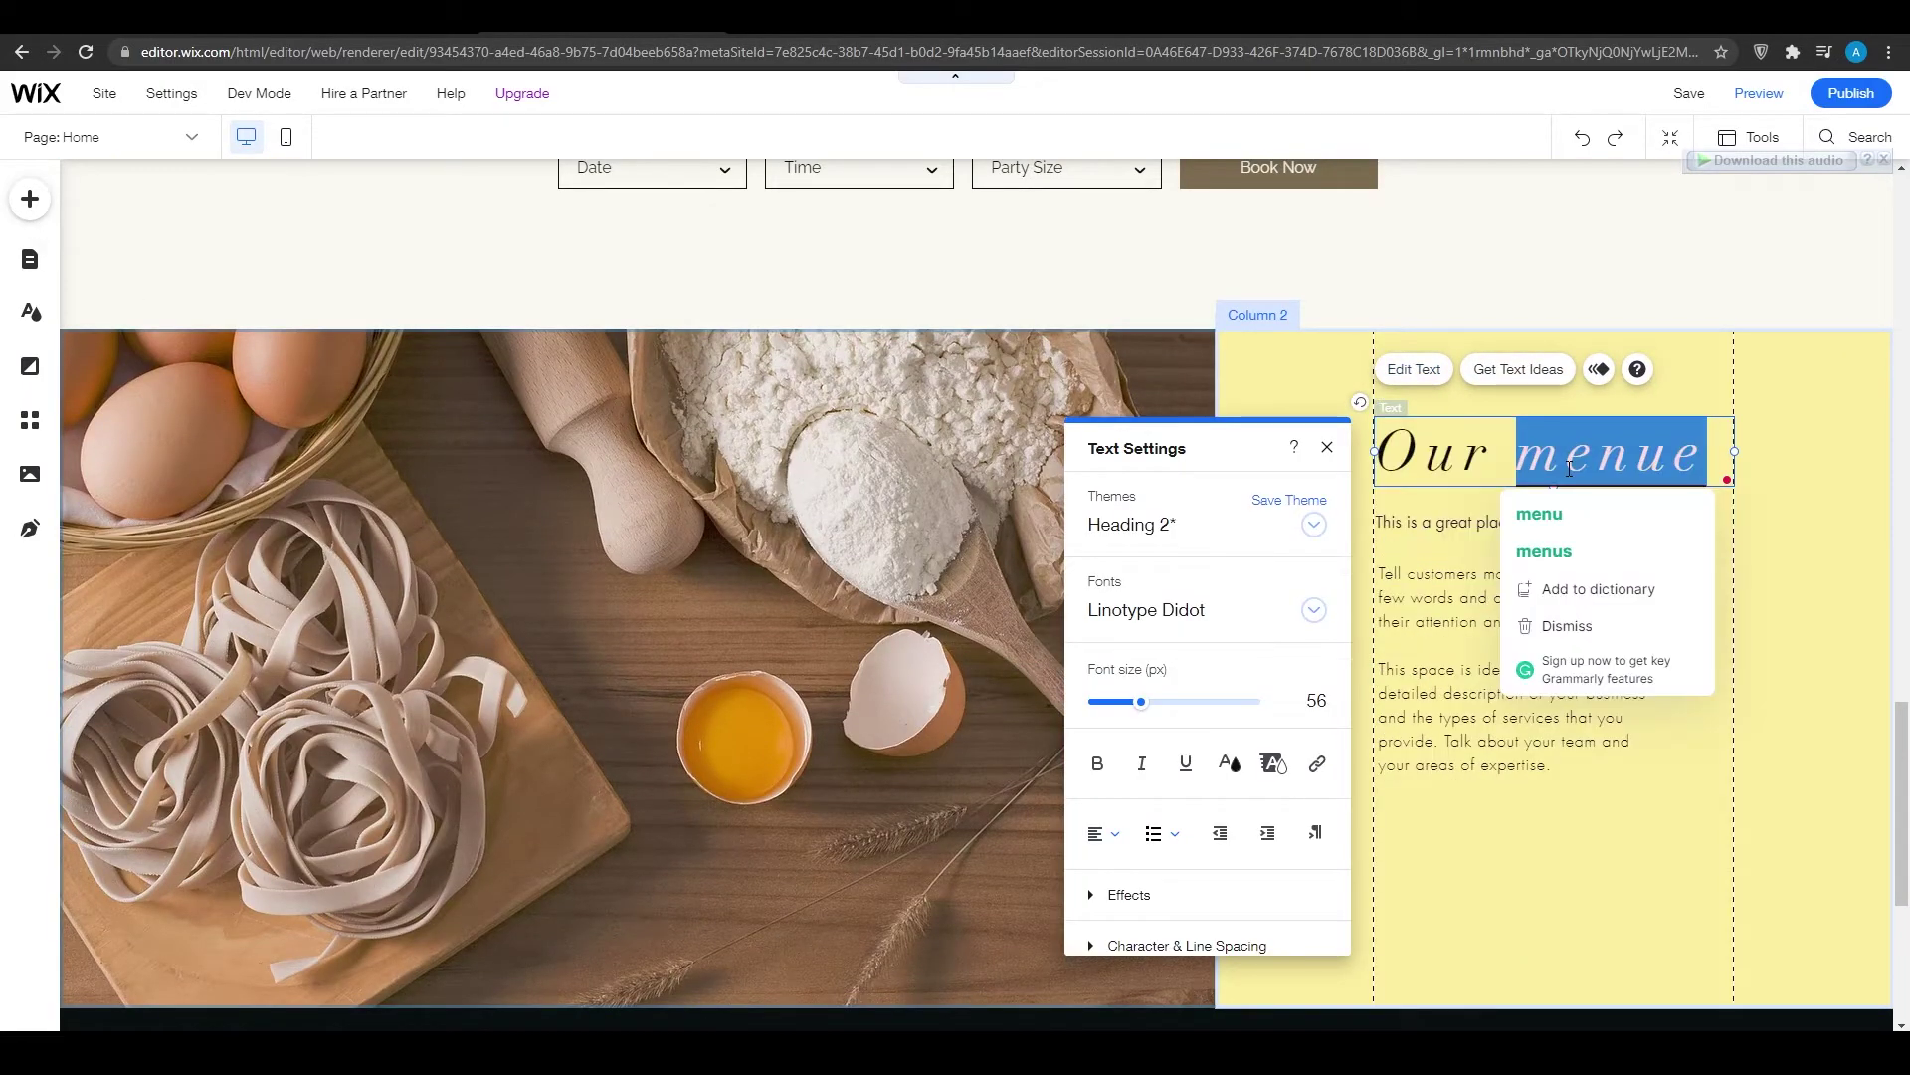
key("BackSpace")
type("m")
key("ctrl+z")
key("ctrl+z")
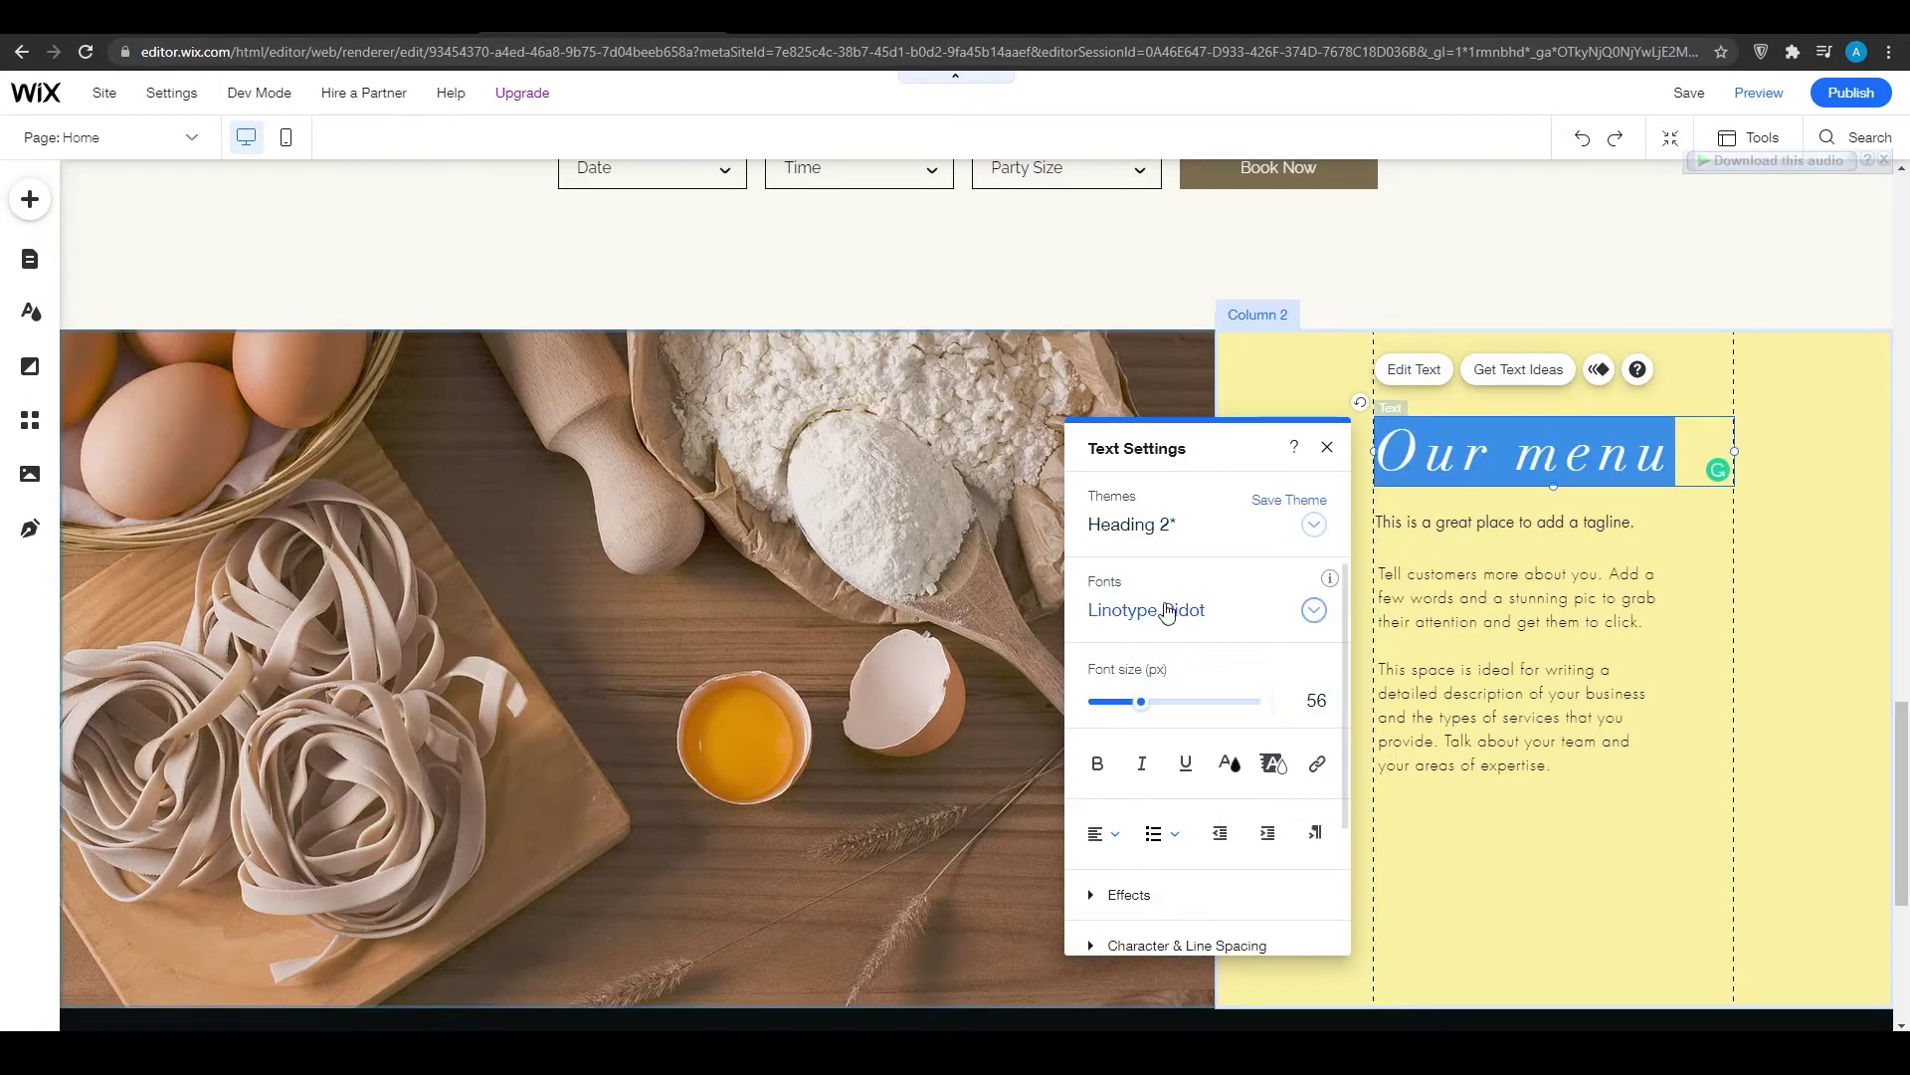
key("ctrl+z")
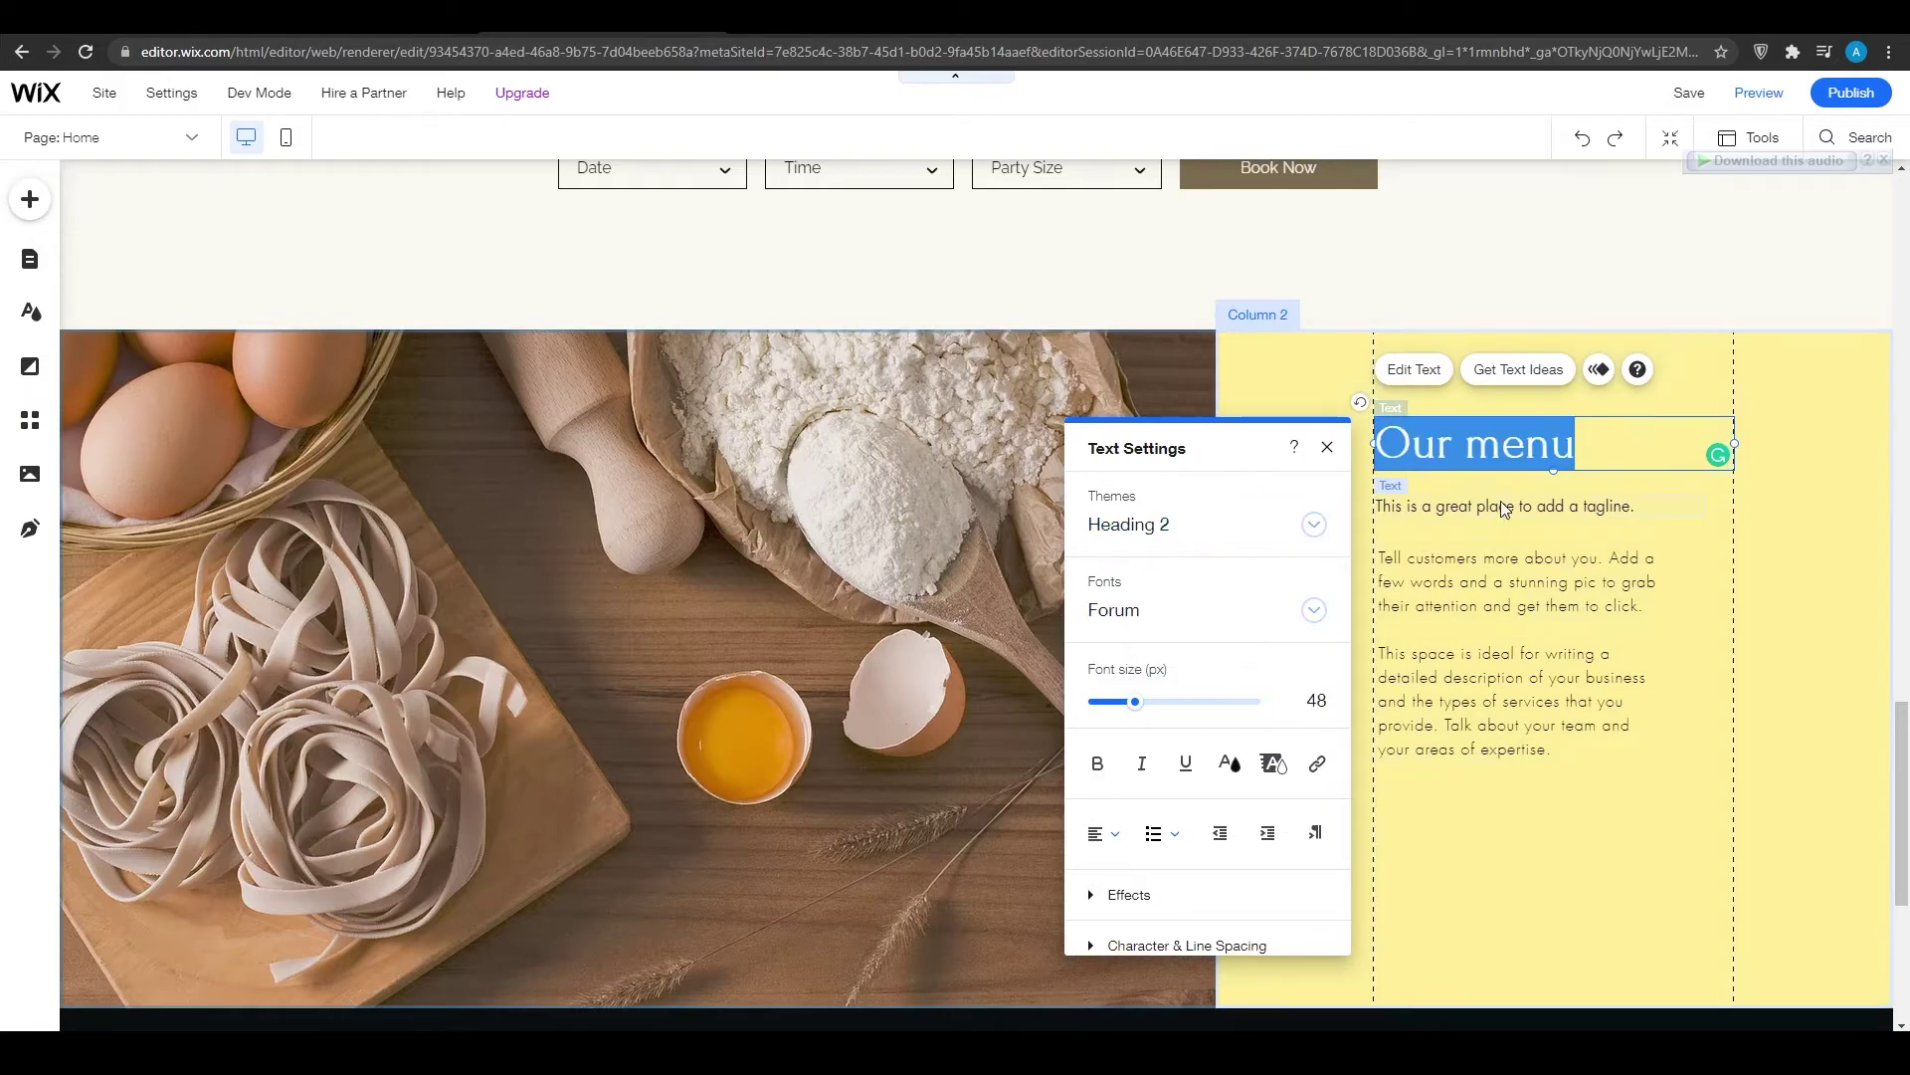
- Set the "Our menu" heading to the Linotype Didot font at 69 px
left_click(1307, 621)
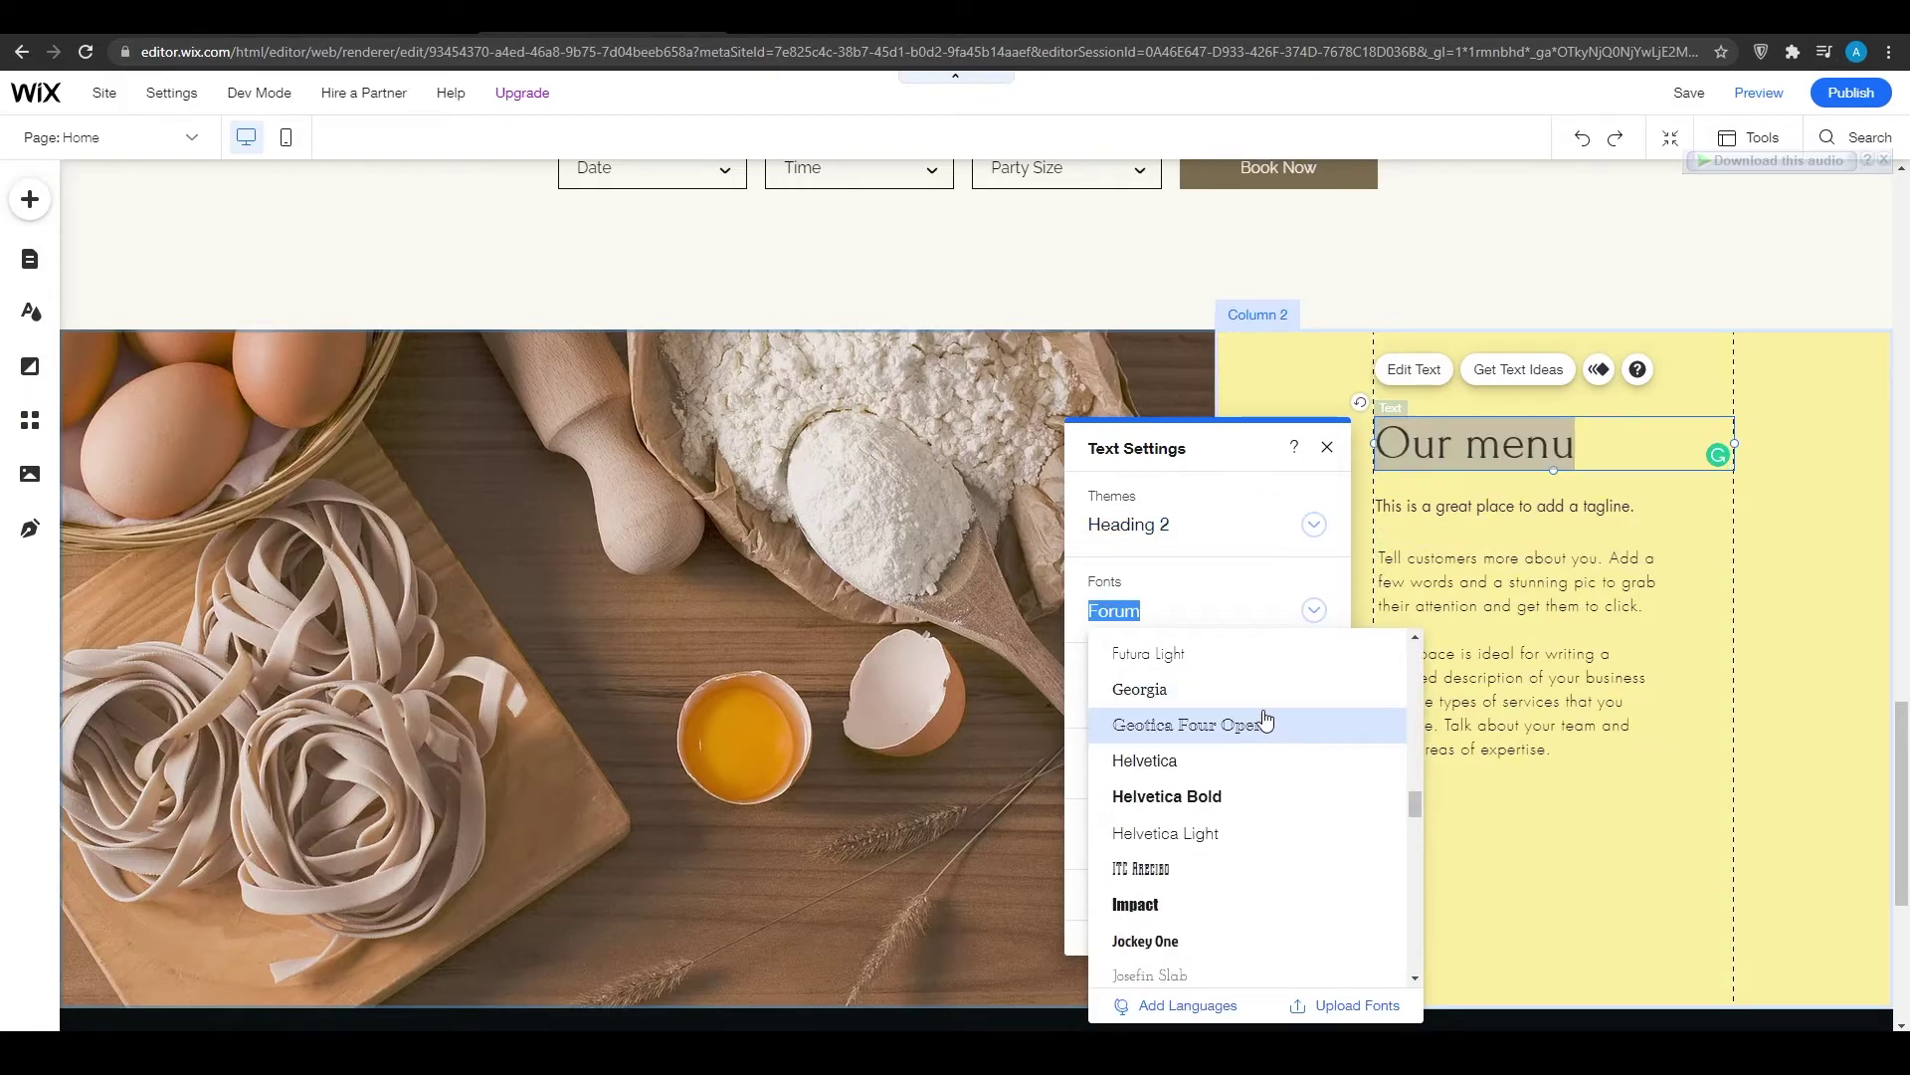
scroll(1262, 801, "down", 5)
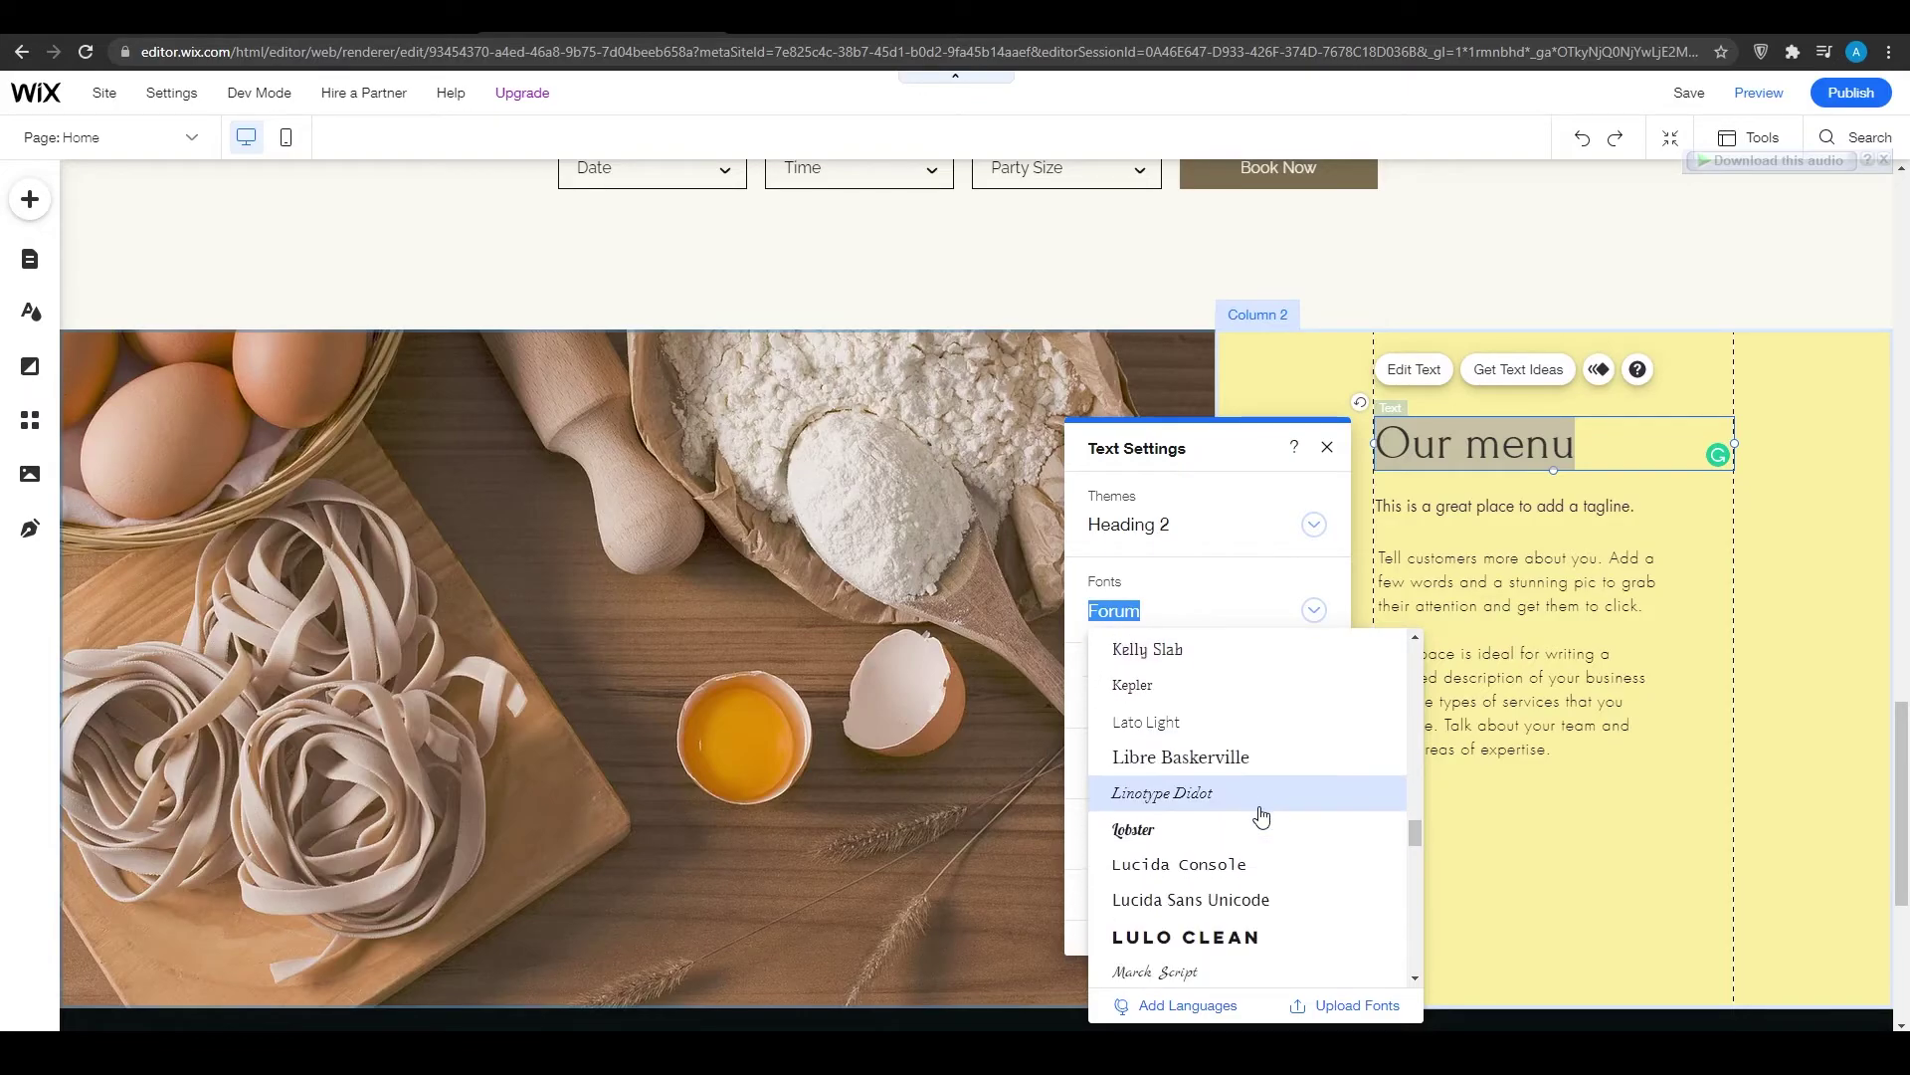
left_click(1228, 796)
left_click_drag(1135, 702, 1155, 712)
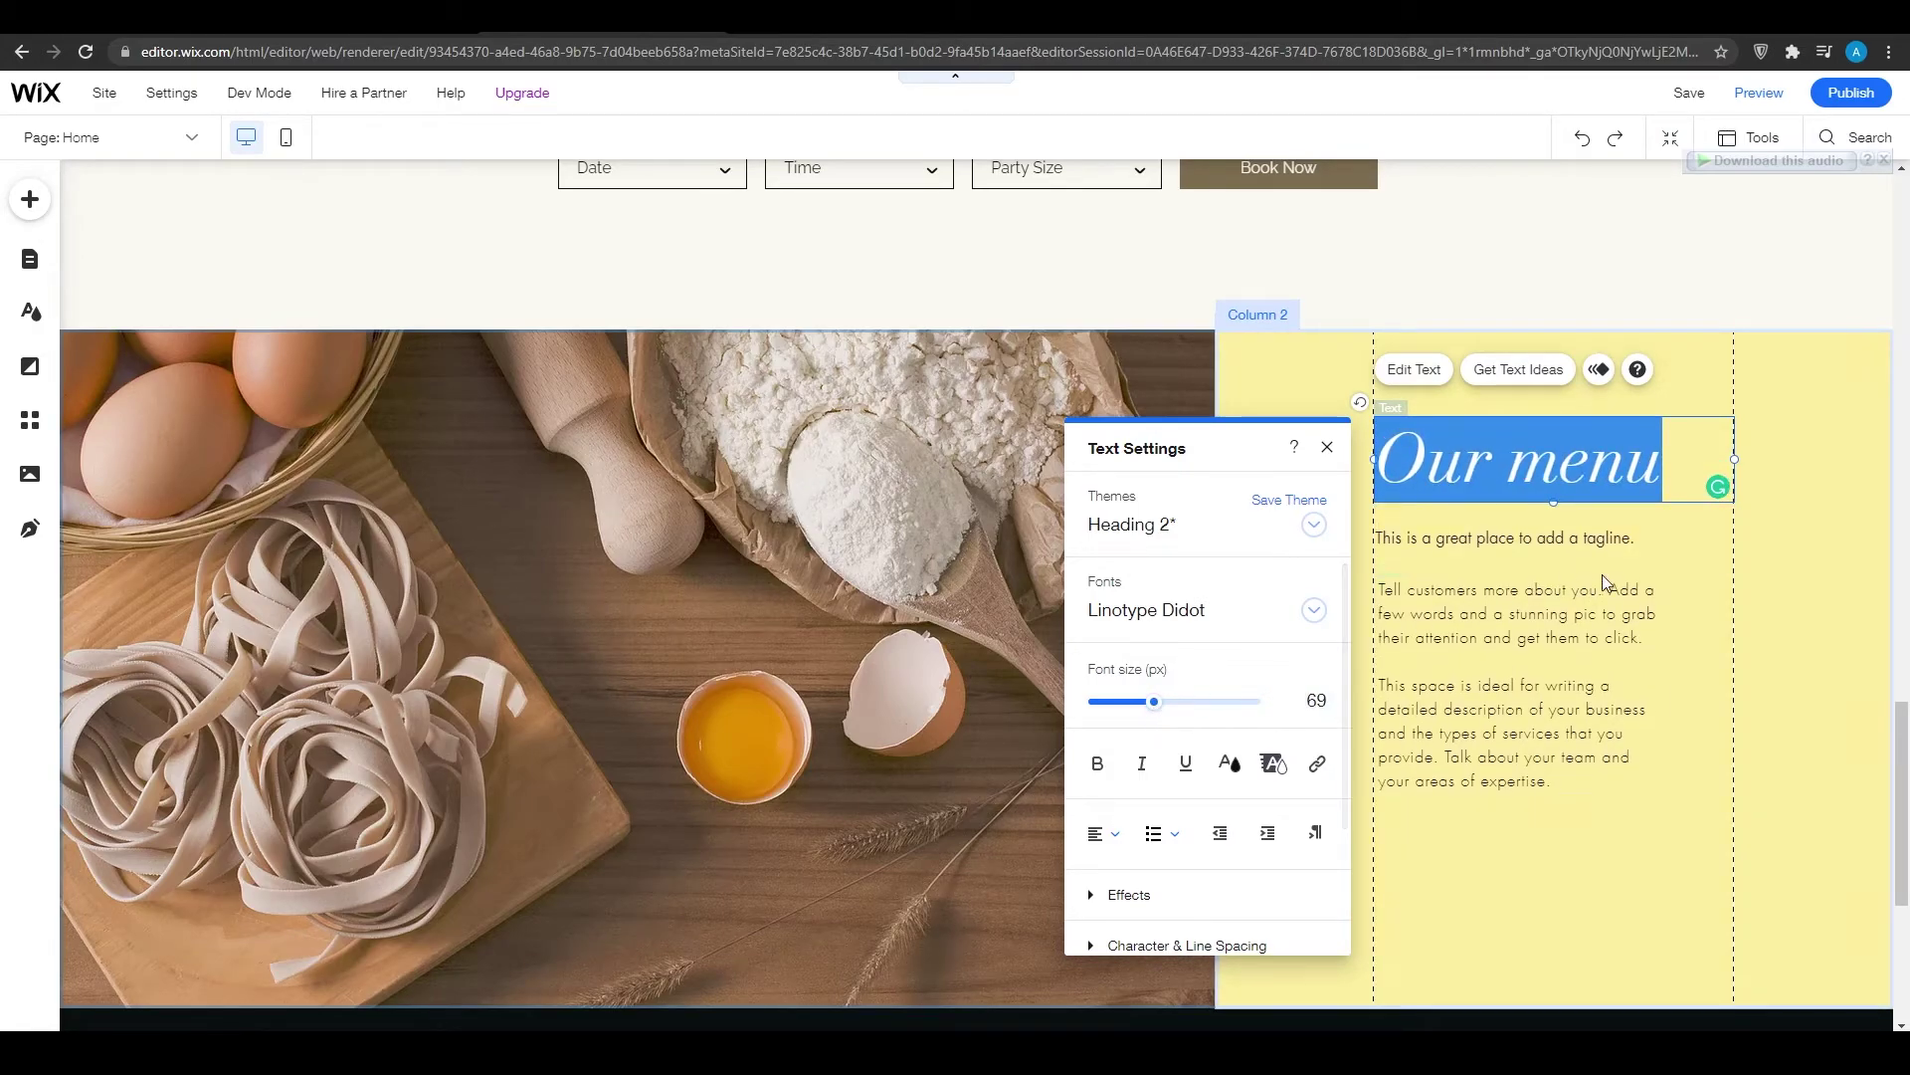
left_click(1767, 570)
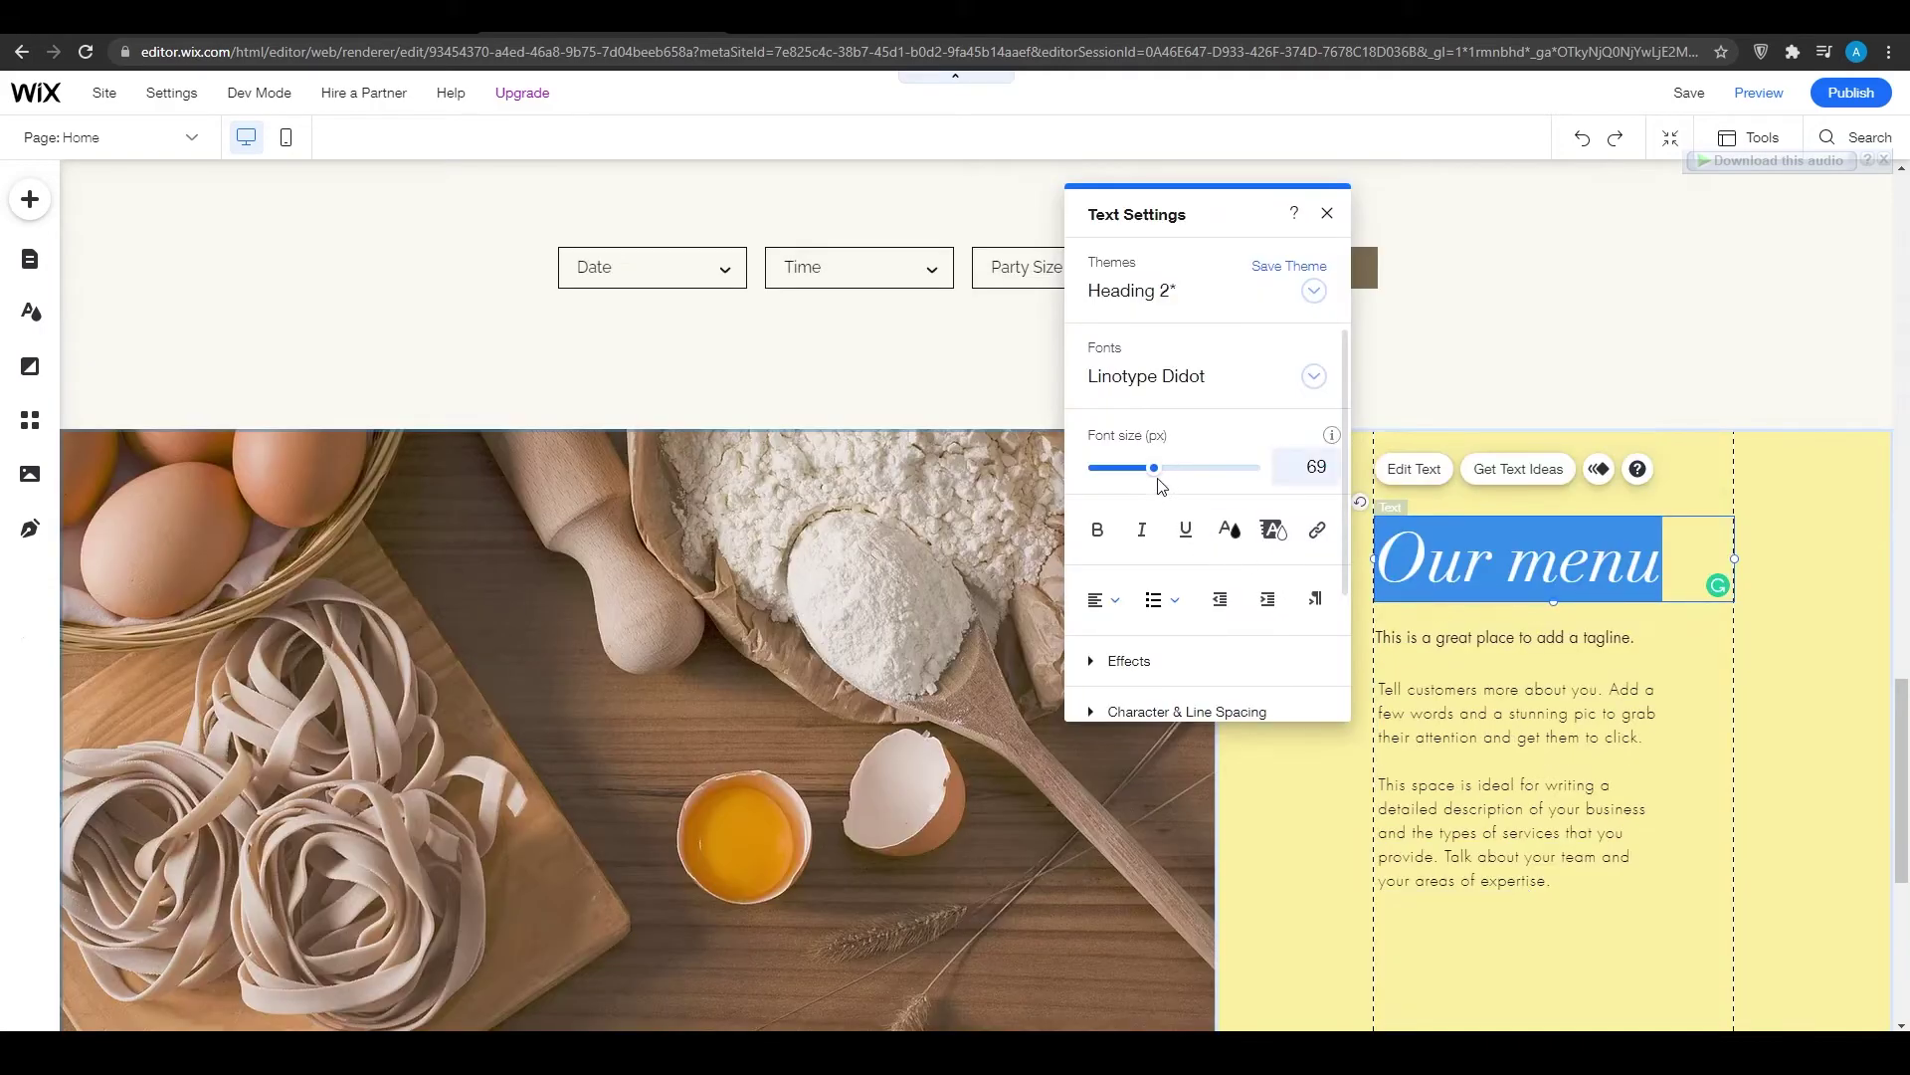
left_click_drag(1159, 485, 1159, 480)
left_click_drag(1154, 479, 1155, 479)
left_click(1781, 499)
scroll(1781, 498, "down", 2)
left_click(1500, 365)
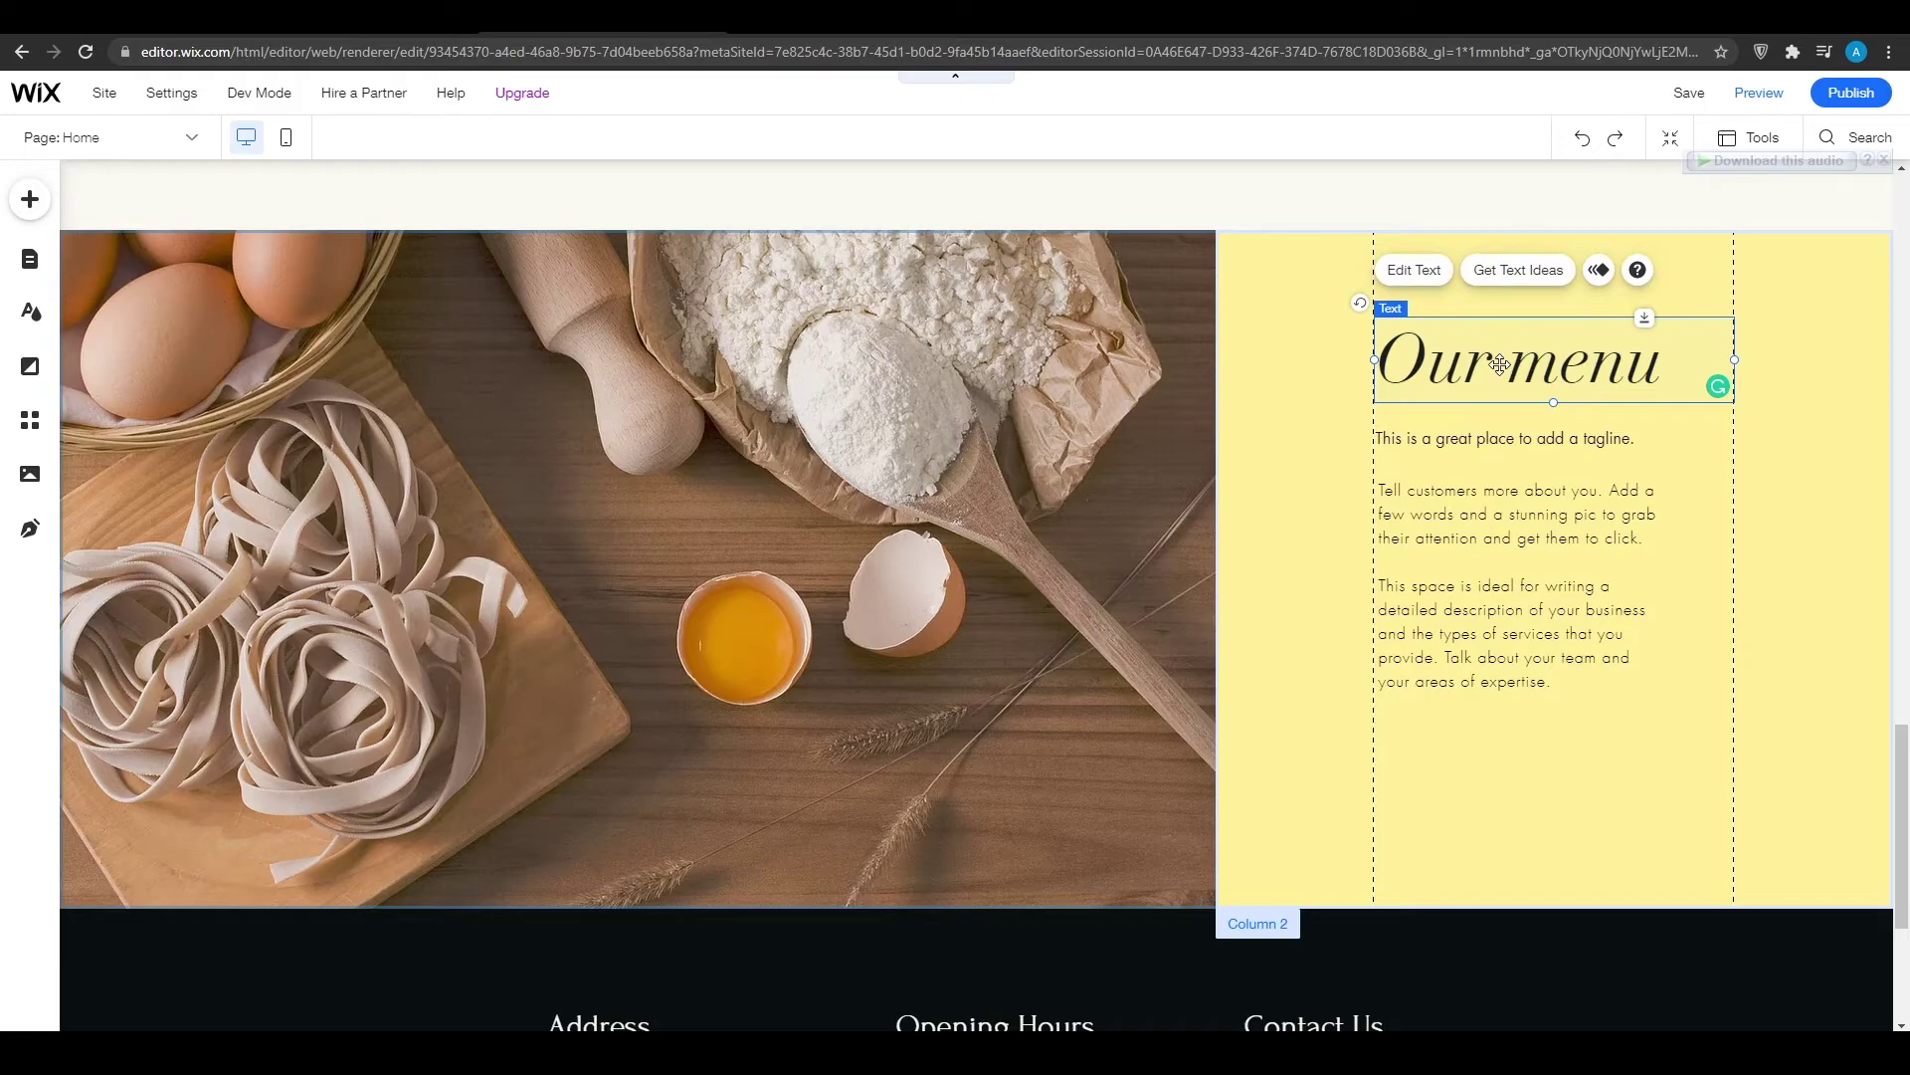
- Replace the description paragraph below the tagline with a bulleted list of eight pasta dishes, from "Four Cheese Pasta." to "Penne Ala Vodka"
double_click(1542, 689)
type("Four Cheese Pasta. Pasta Con Pomodoro E Basilico. Home-Style Baked Pasta. Ravioli with Coconut Milk & Lemongrass. Whole Wheat Pasta in Mushroom Sauce. Spaghetti Bolognese. Lasagna. Penne Ala Vodka")
scroll(1642, 726, "down", 1)
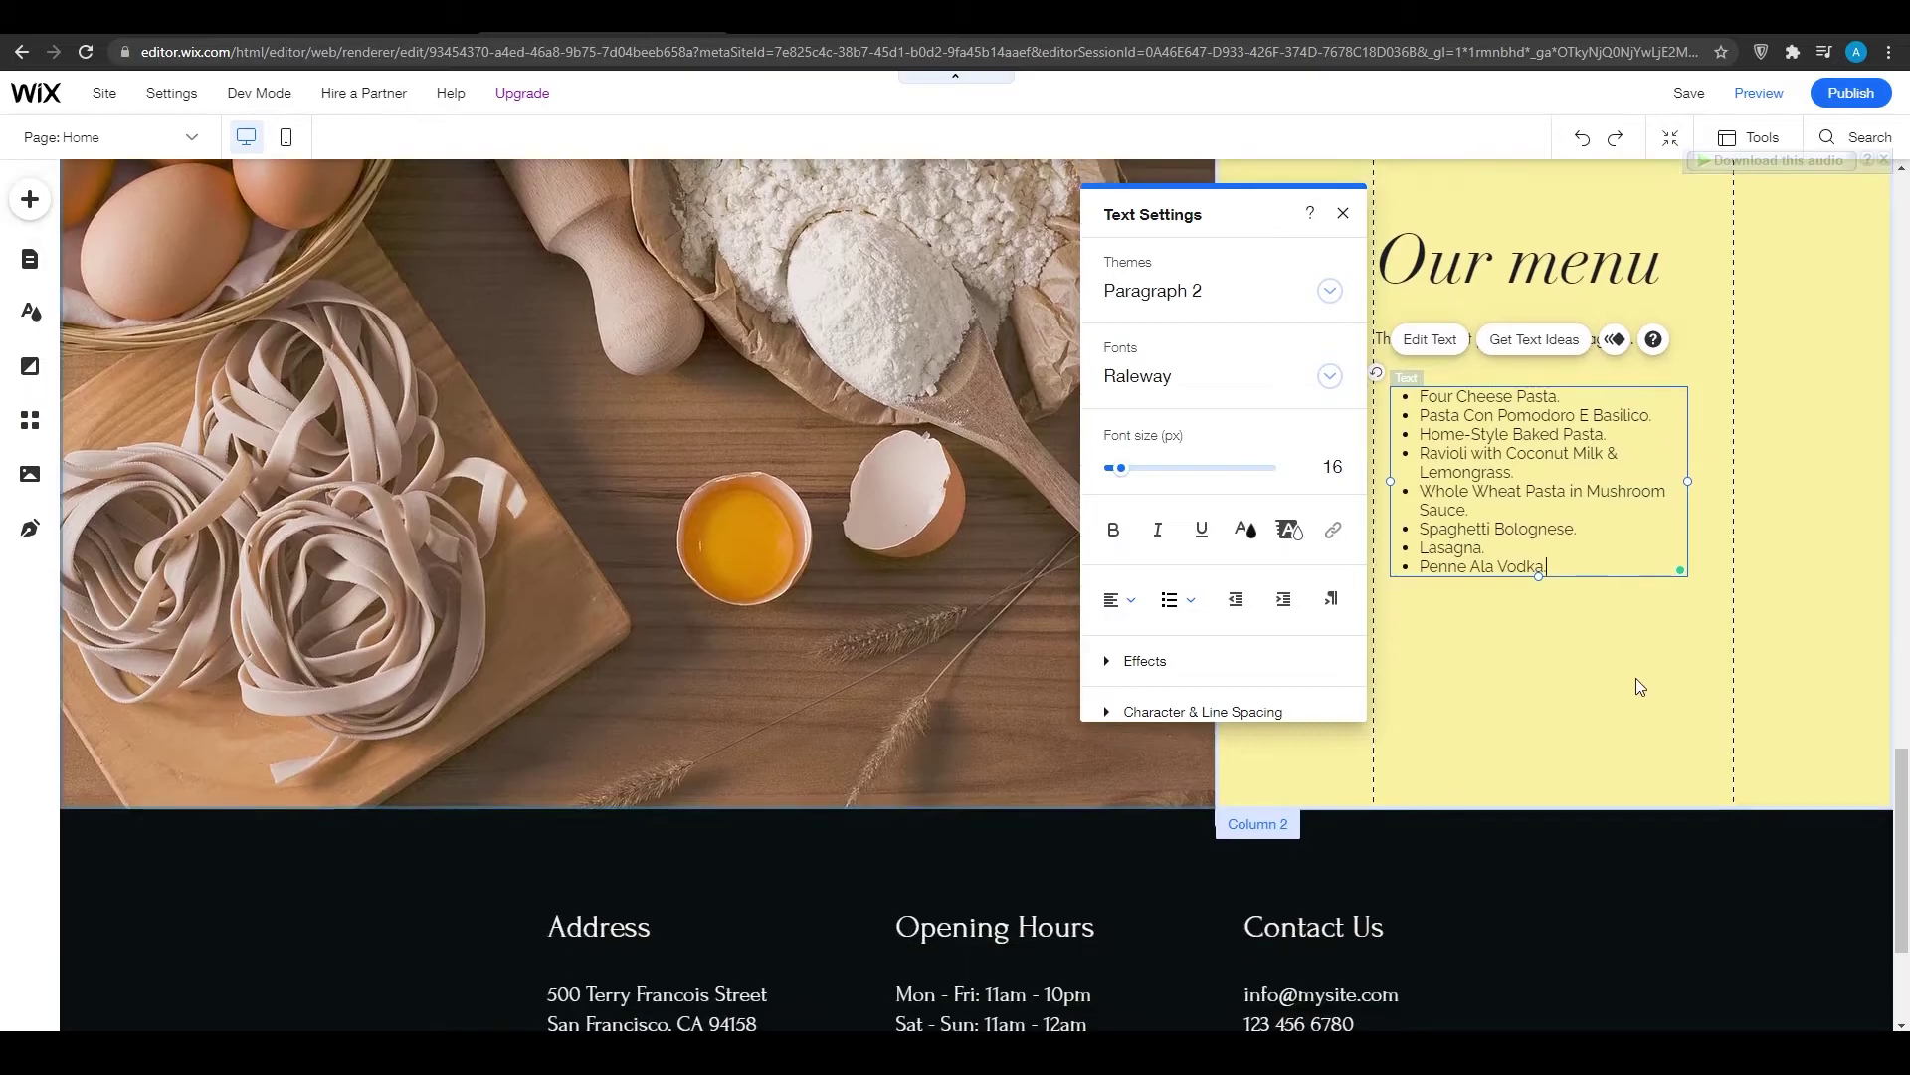
- Set the pasta list to 24 px in the italic serif font of the "Our menu" heading and slightly narrow its text box
left_click_drag(1564, 568, 1416, 396)
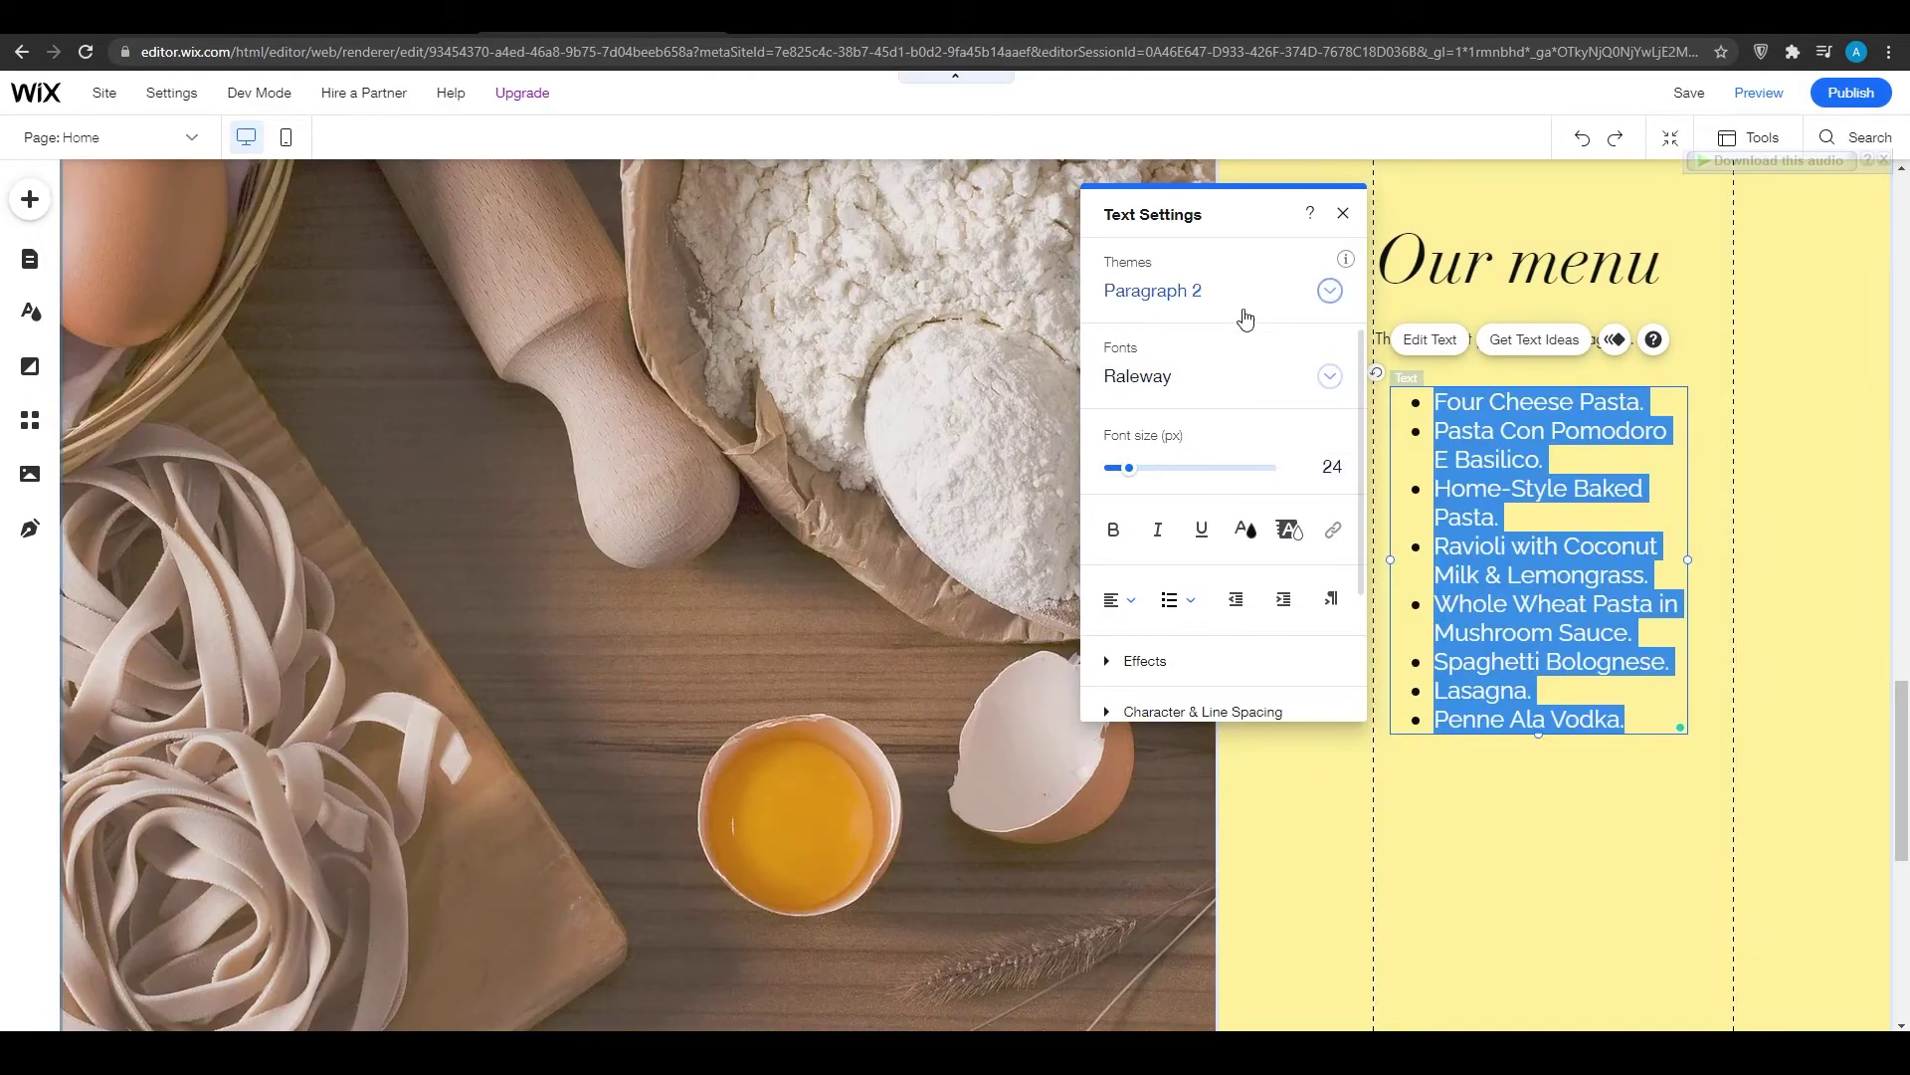
left_click(1306, 388)
scroll(1249, 558, "down", 2)
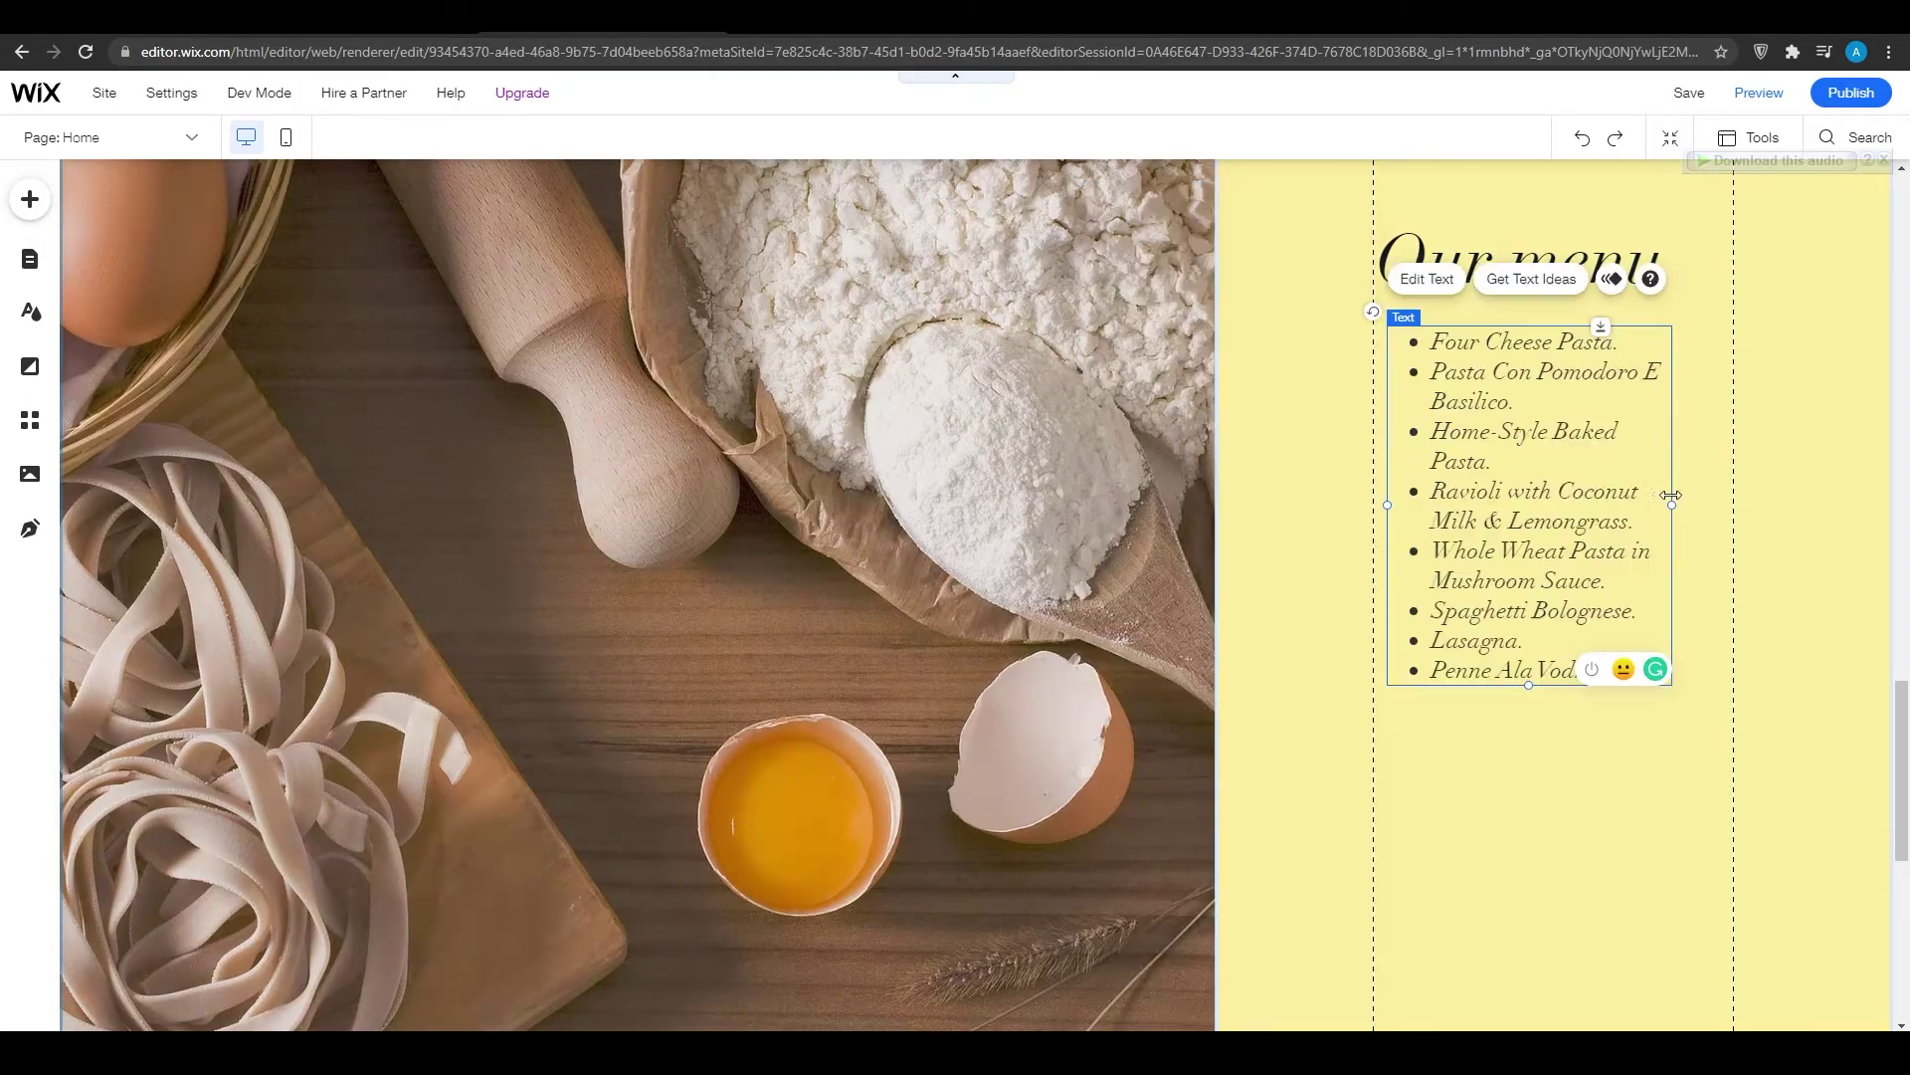
left_click_drag(1674, 493, 1661, 493)
left_click(1781, 502)
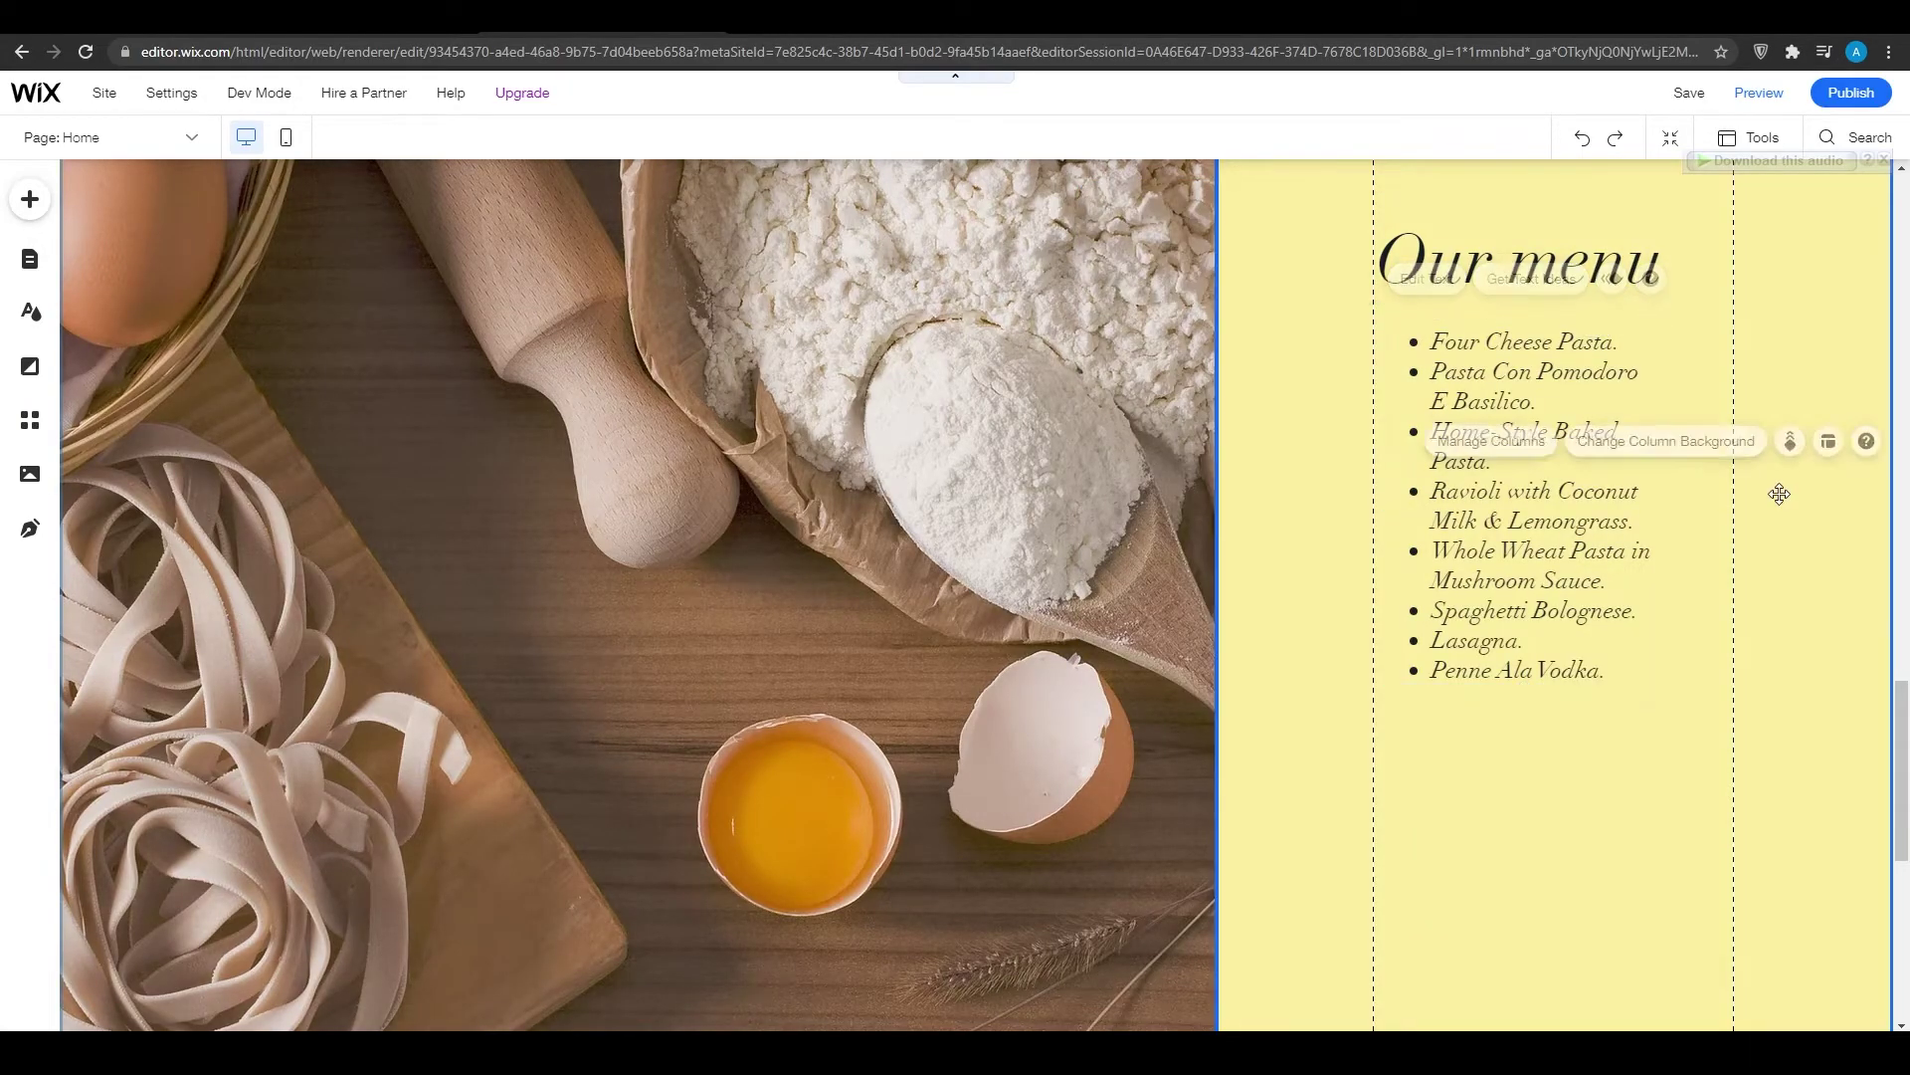
- Move the pasta list and the "Our menu" heading down within the yellow column
scroll(1159, 749, "down", 5)
scroll(1159, 749, "up", 8)
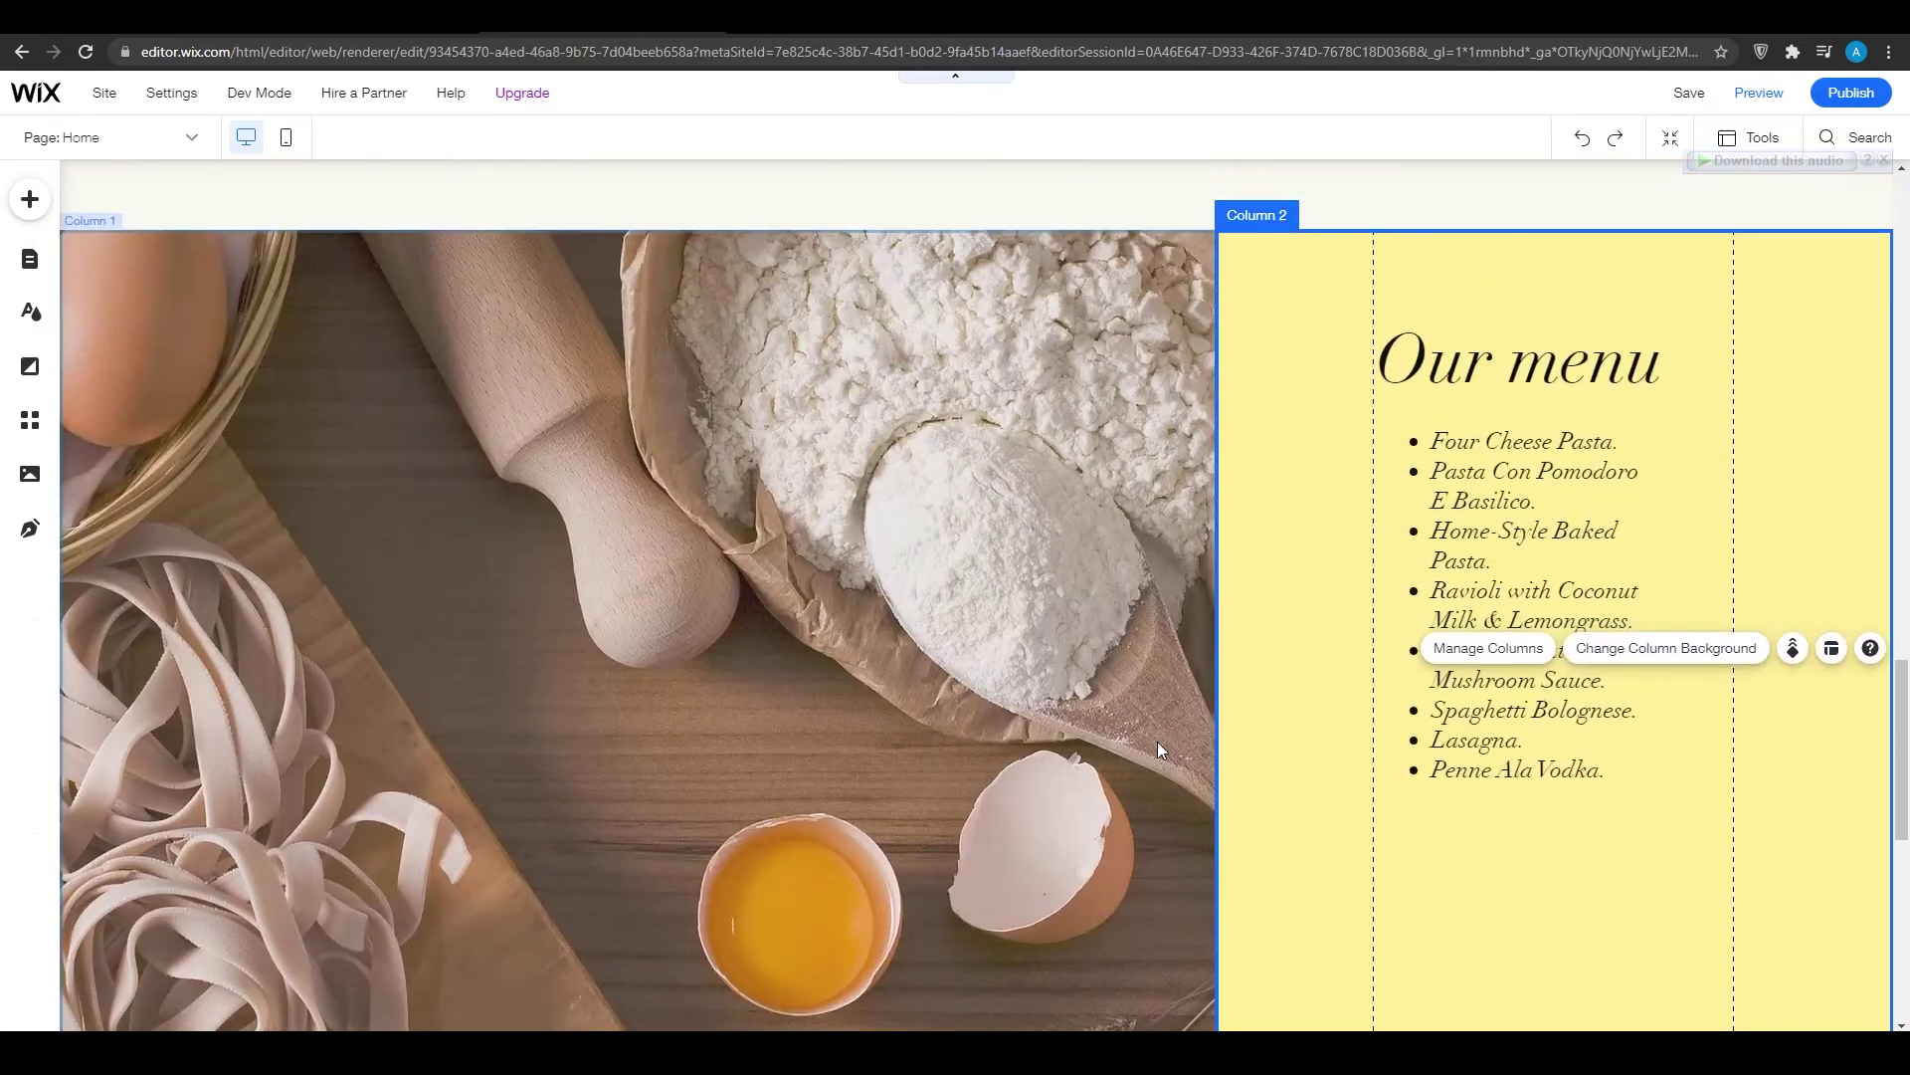
scroll(1162, 732, "down", 3)
scroll(1166, 742, "up", 1)
scroll(1318, 605, "down", 5)
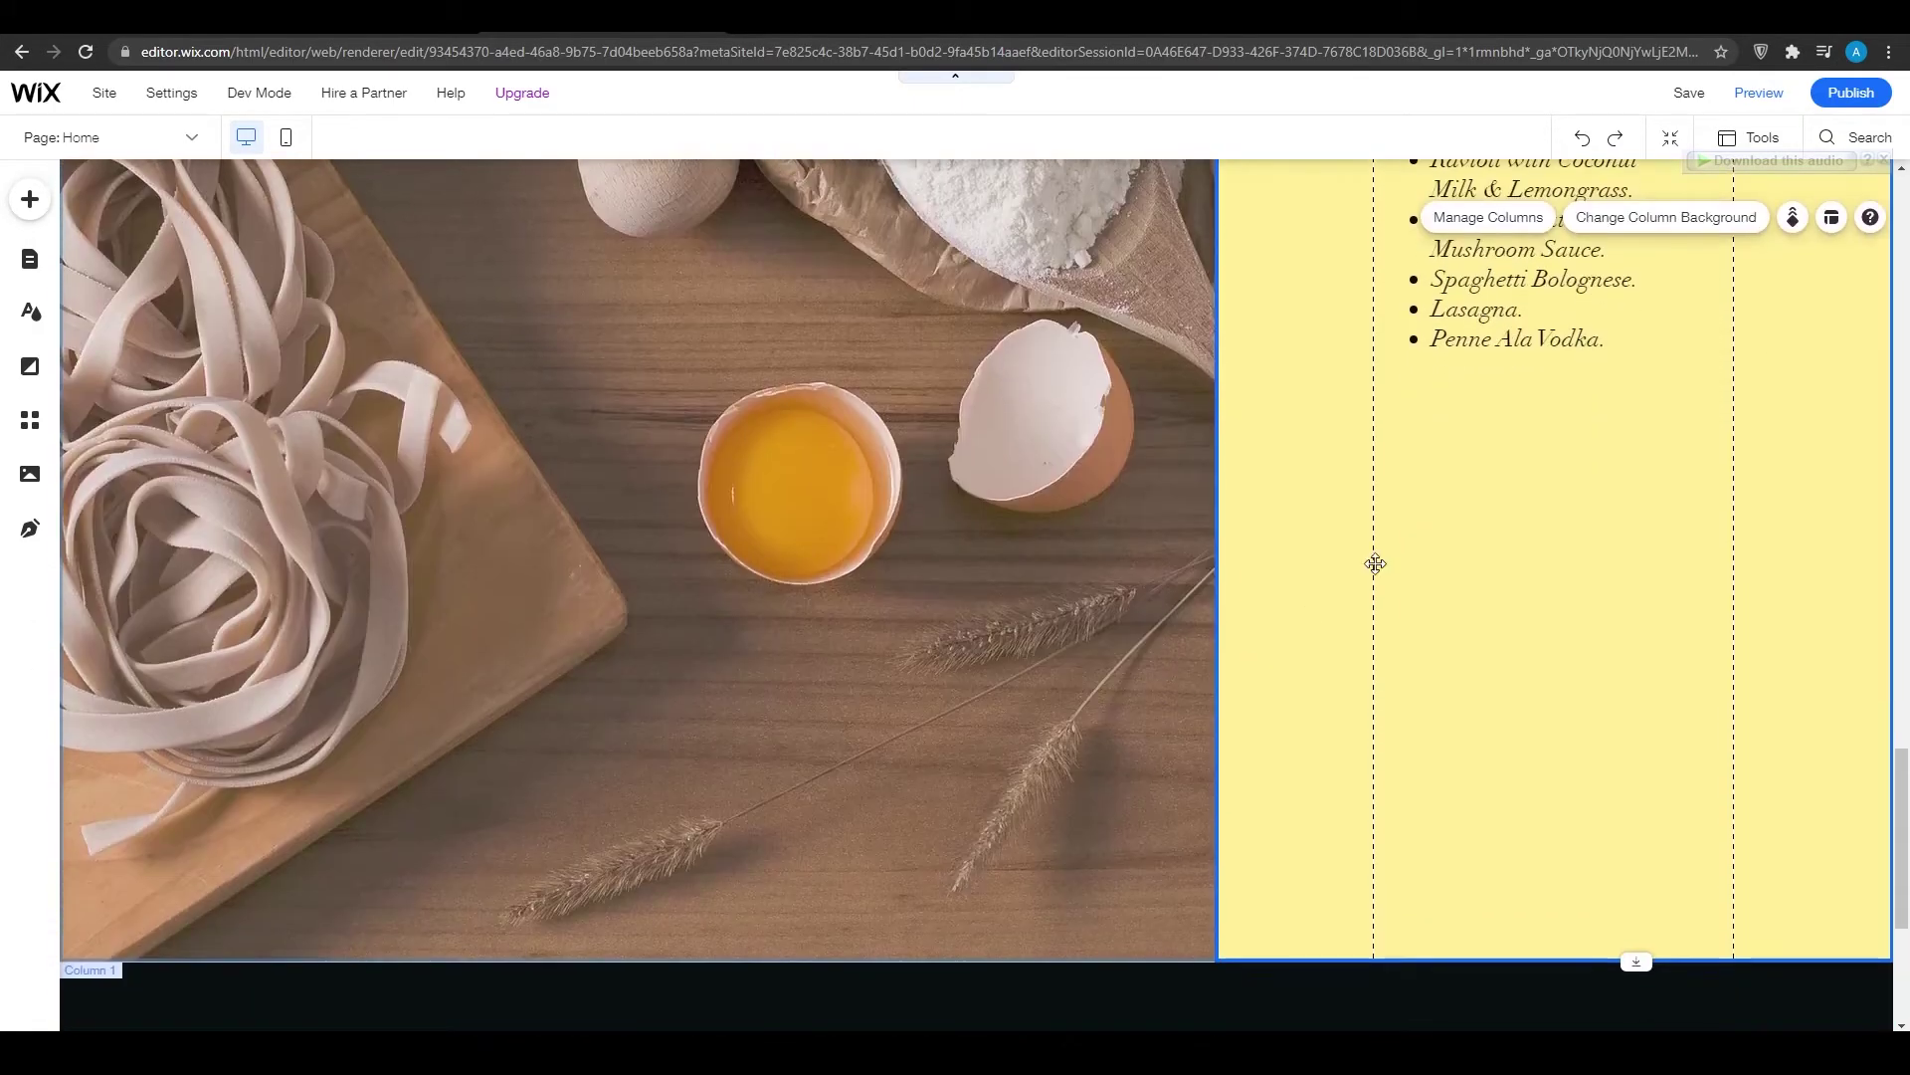
scroll(1453, 434, "up", 3)
left_click_drag(1508, 362, 1538, 515)
left_click_drag(1493, 222, 1509, 269)
scroll(1527, 546, "down", 2)
scroll(1528, 546, "up", 6)
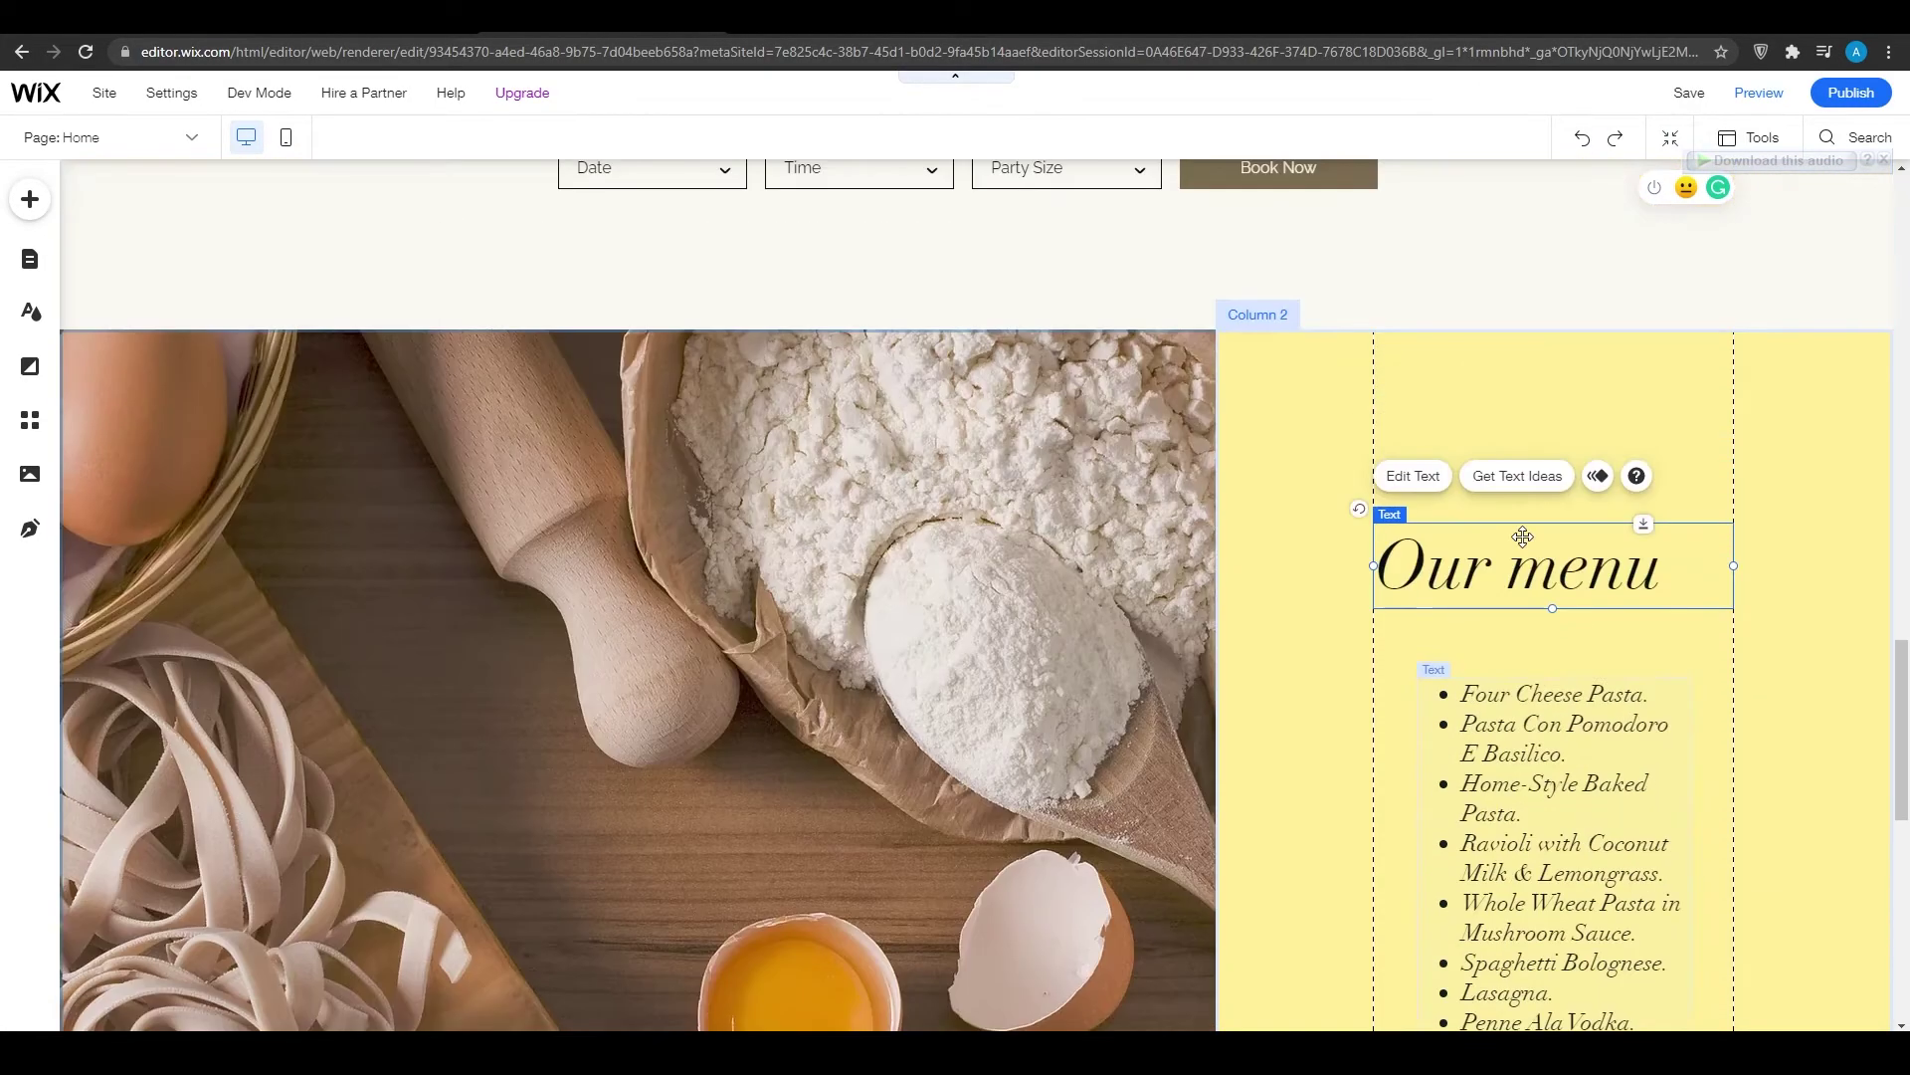
- Lower the pasta list and its heading further toward the yellow column's vertical middle, with less space between them, and deselect the text
scroll(1527, 545, "down", 6)
left_click_drag(1531, 403, 1535, 466)
scroll(1535, 466, "up", 3)
left_click_drag(1533, 418, 1534, 487)
scroll(1537, 565, "down", 3)
scroll(1536, 565, "up", 3)
scroll(1530, 554, "down", 3)
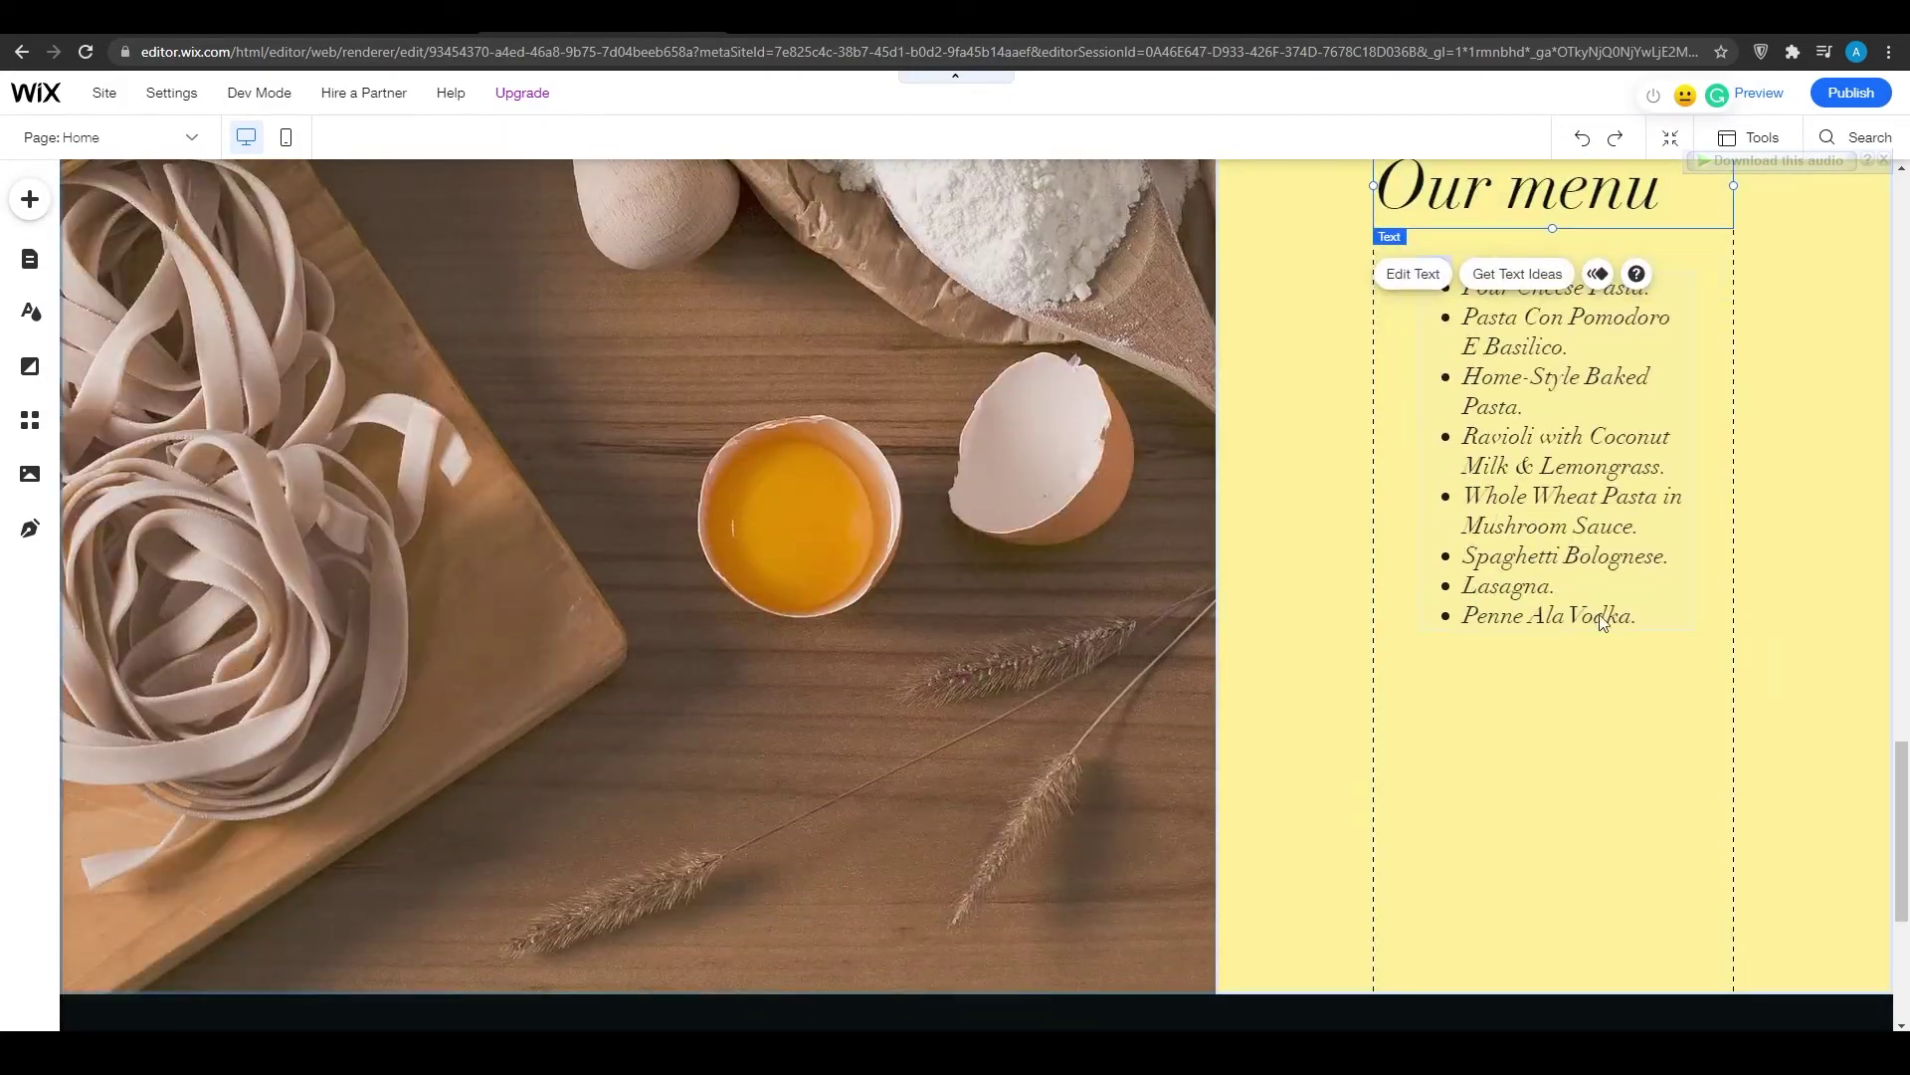
left_click(1789, 563)
- Review the home page from the header to the footer, checking how the new menu strip fits with the other sections
scroll(1405, 625, "up", 4)
left_click(1533, 405)
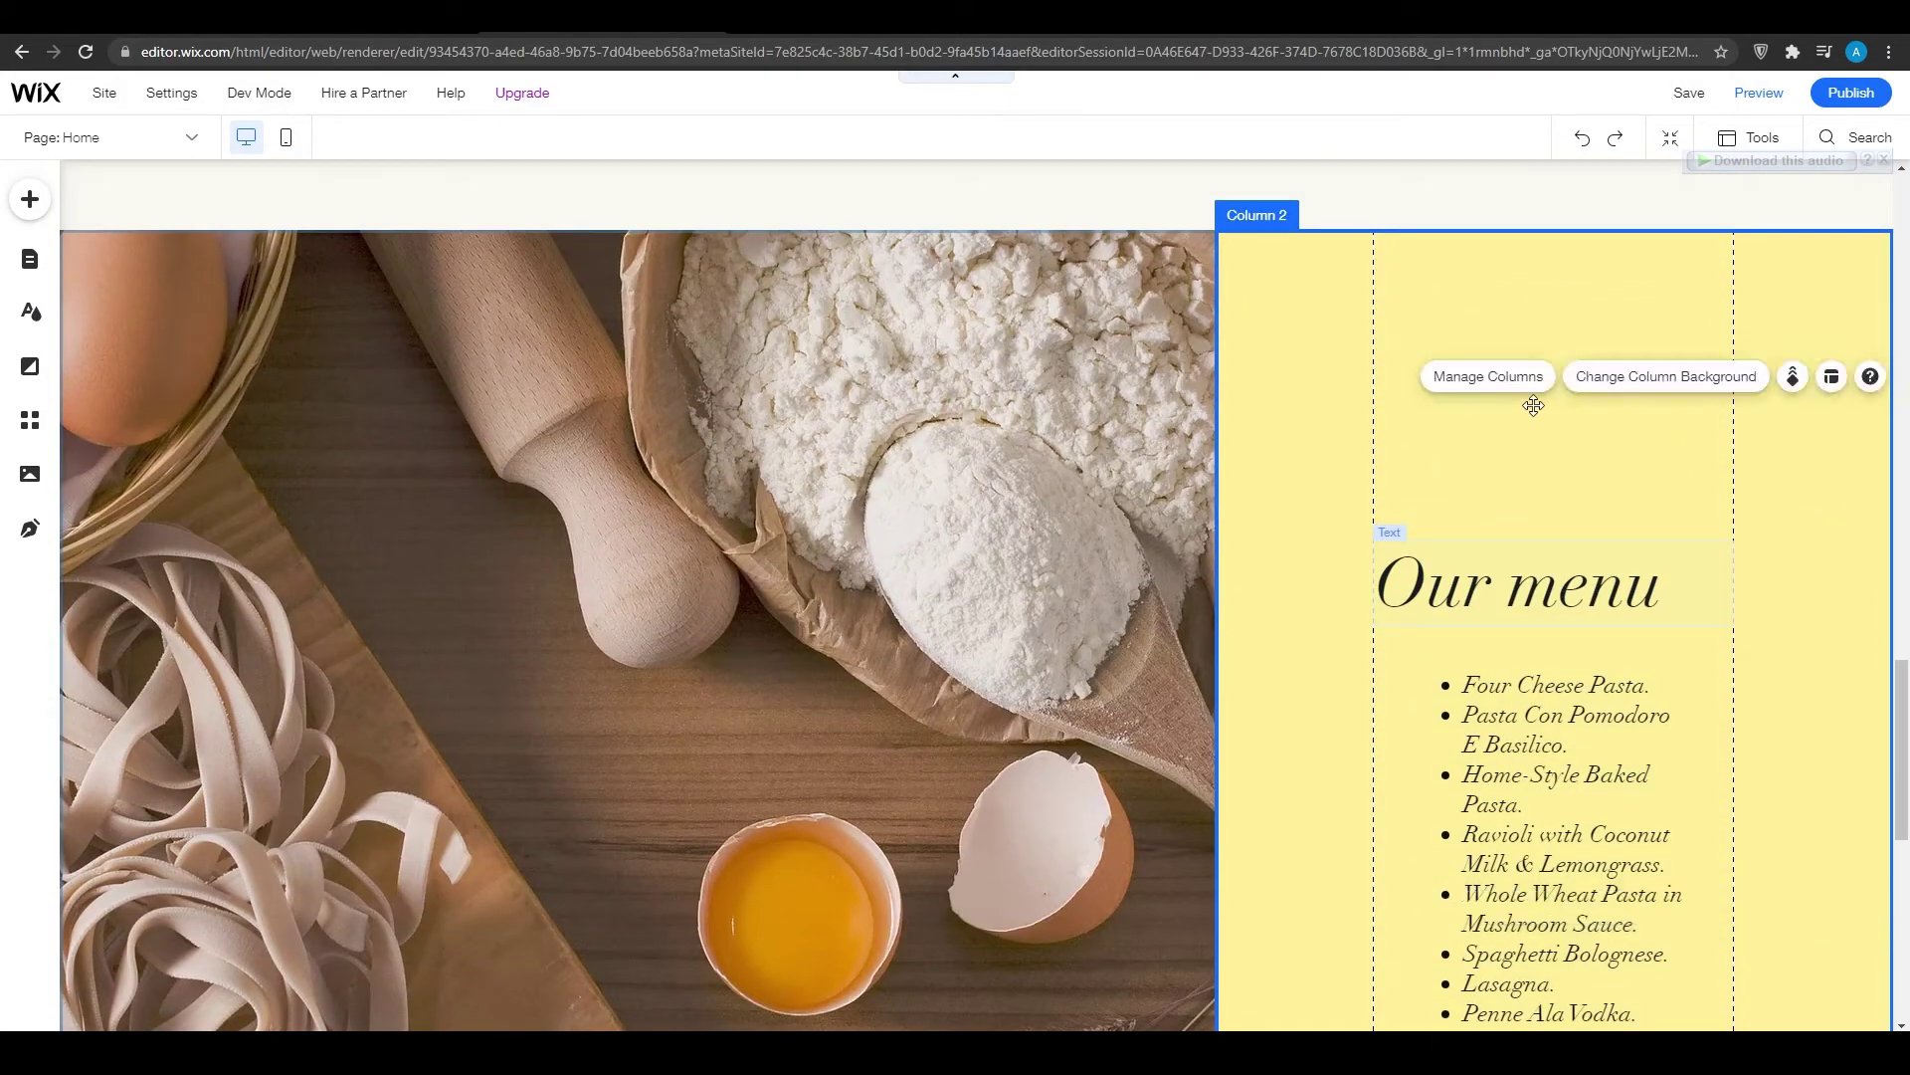
scroll(1621, 506, "up", 1)
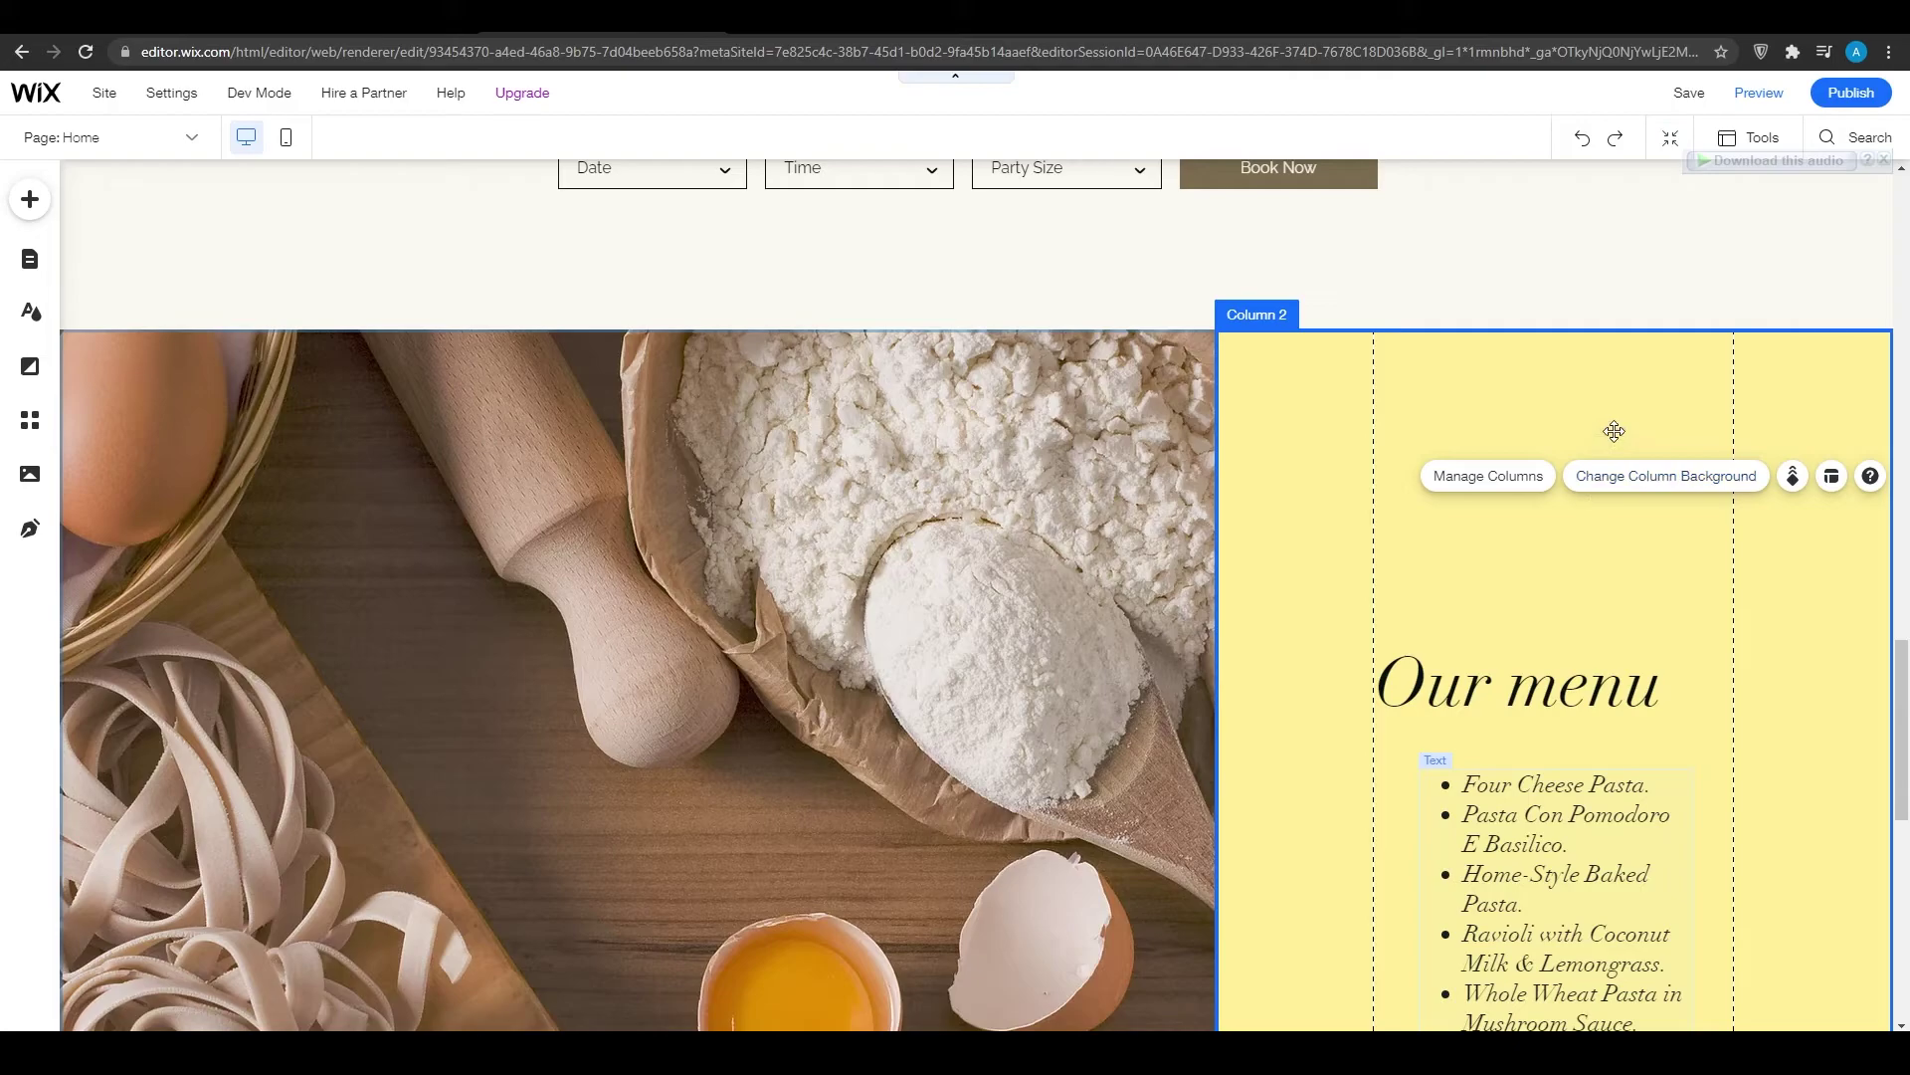
scroll(1614, 430, "down", 7)
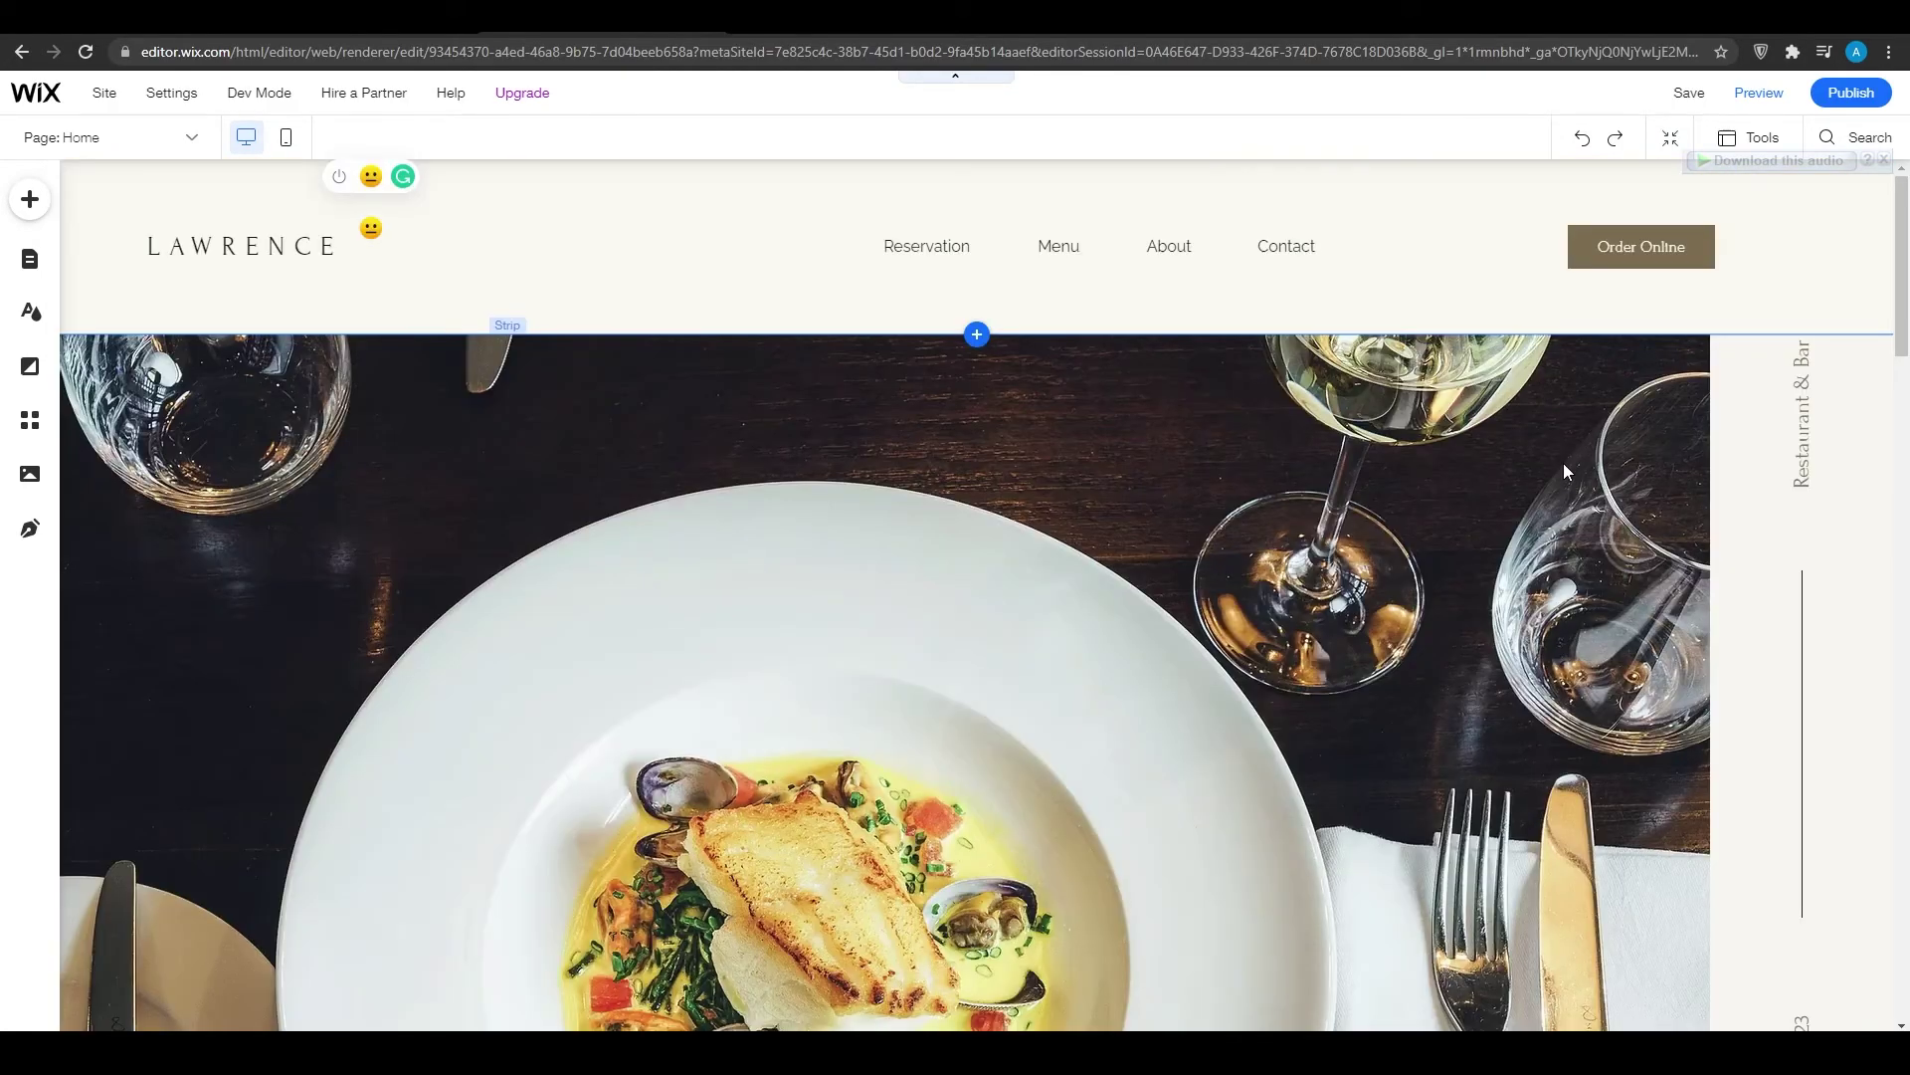
scroll(1564, 470, "down", 15)
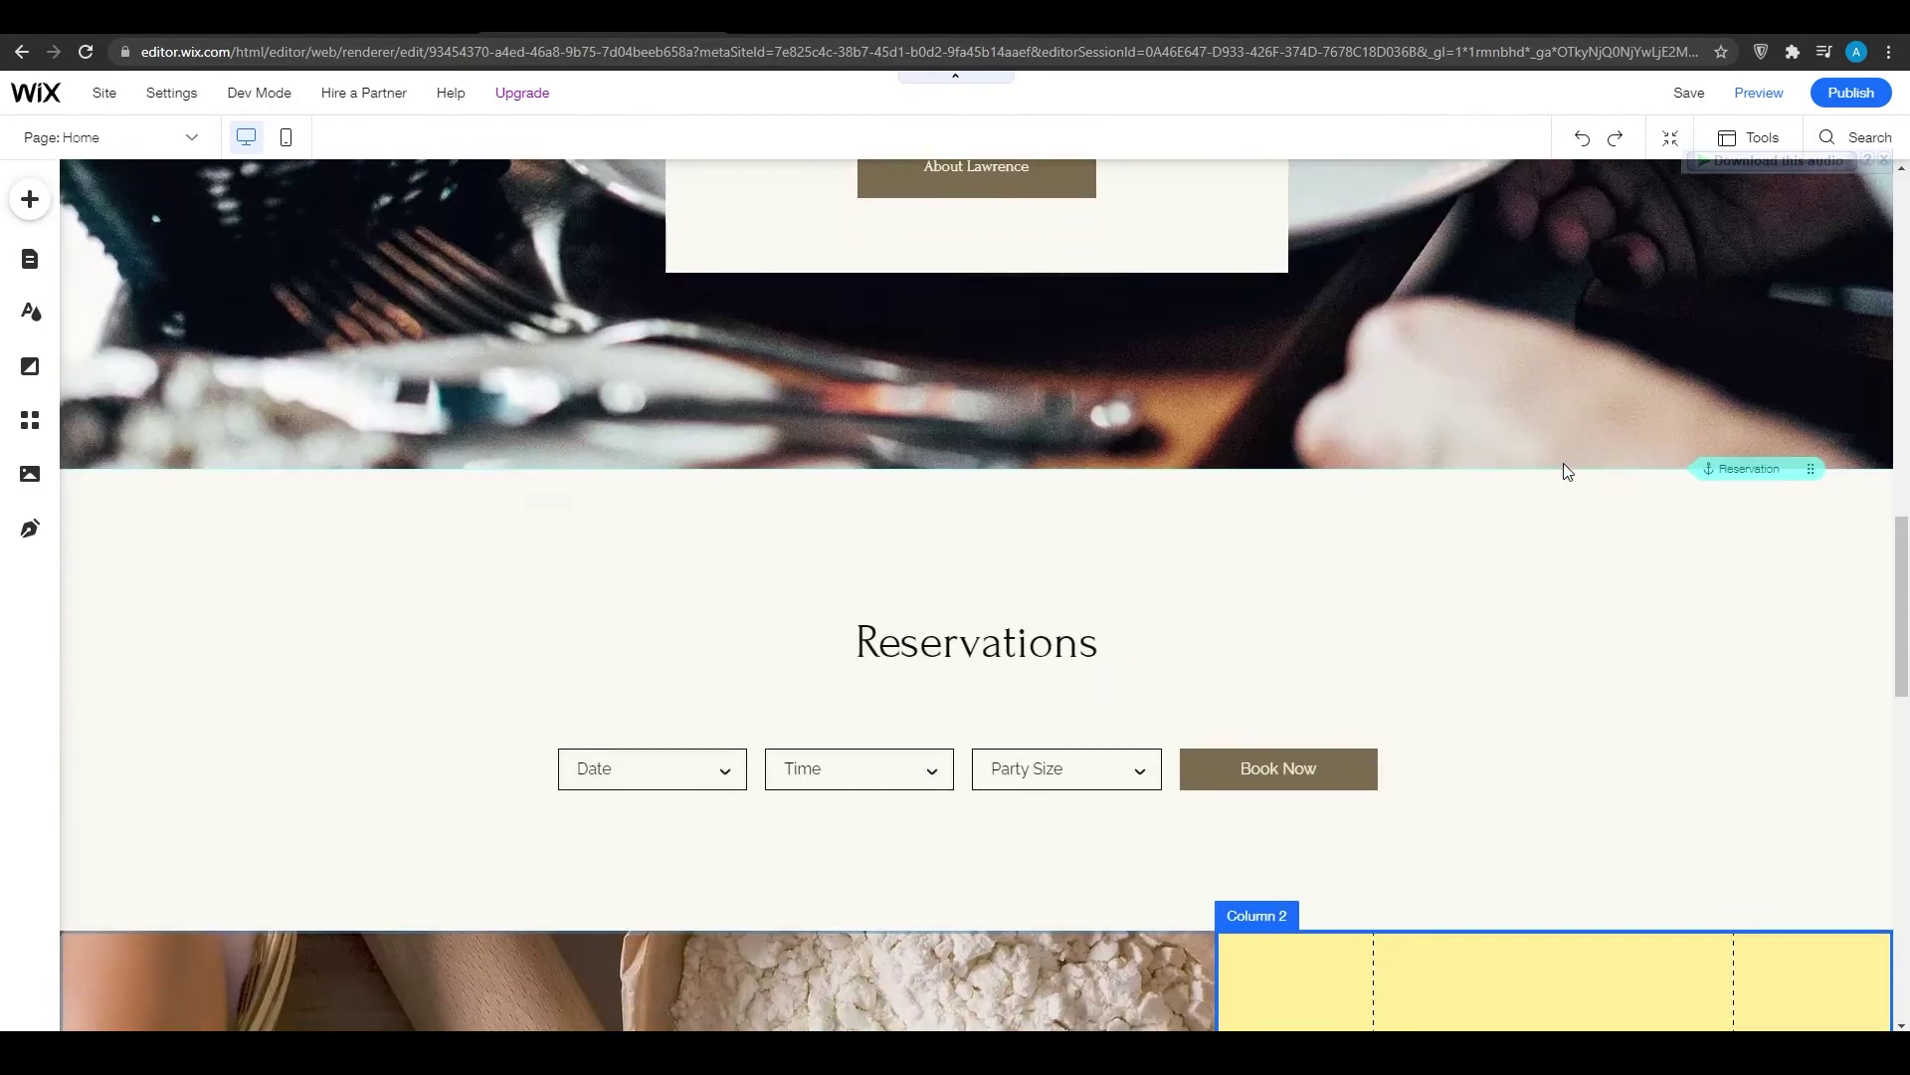
scroll(1563, 464, "down", 14)
scroll(1543, 512, "up", 4)
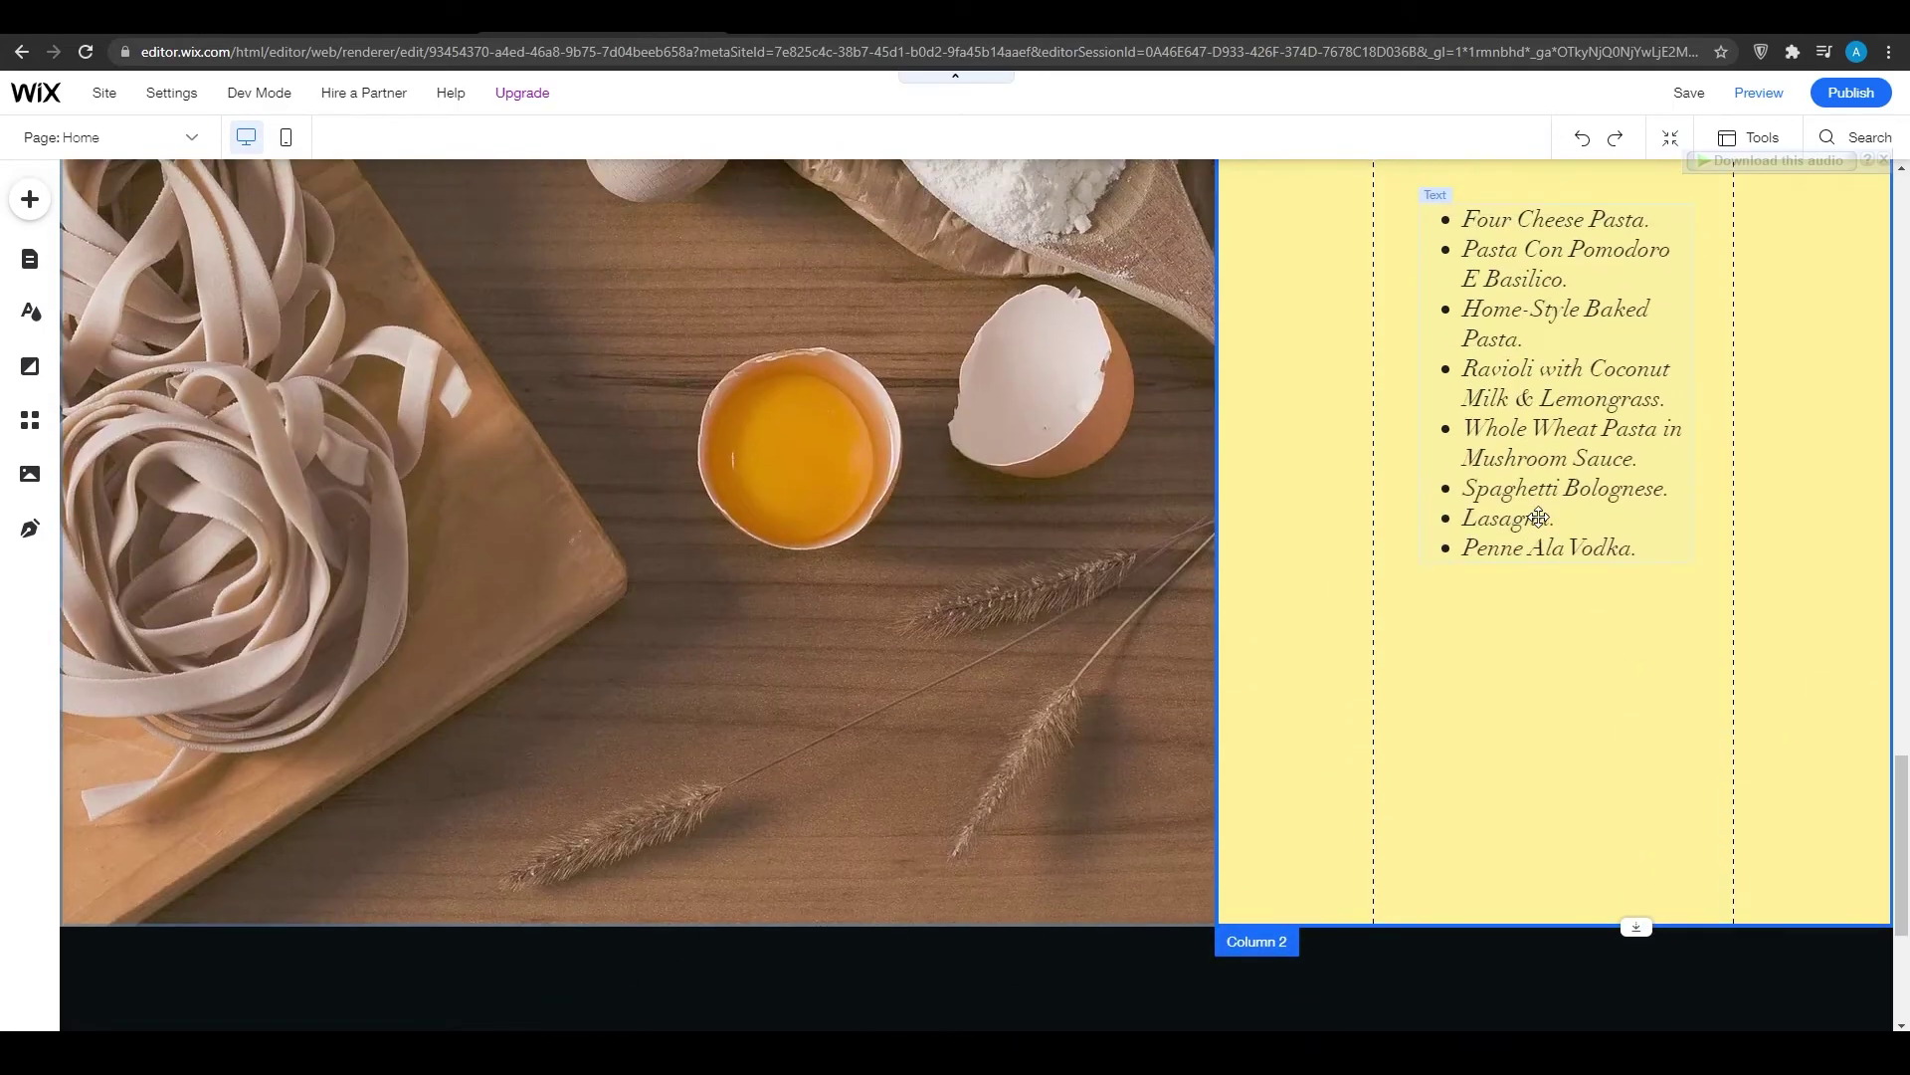
scroll(1525, 524, "up", 10)
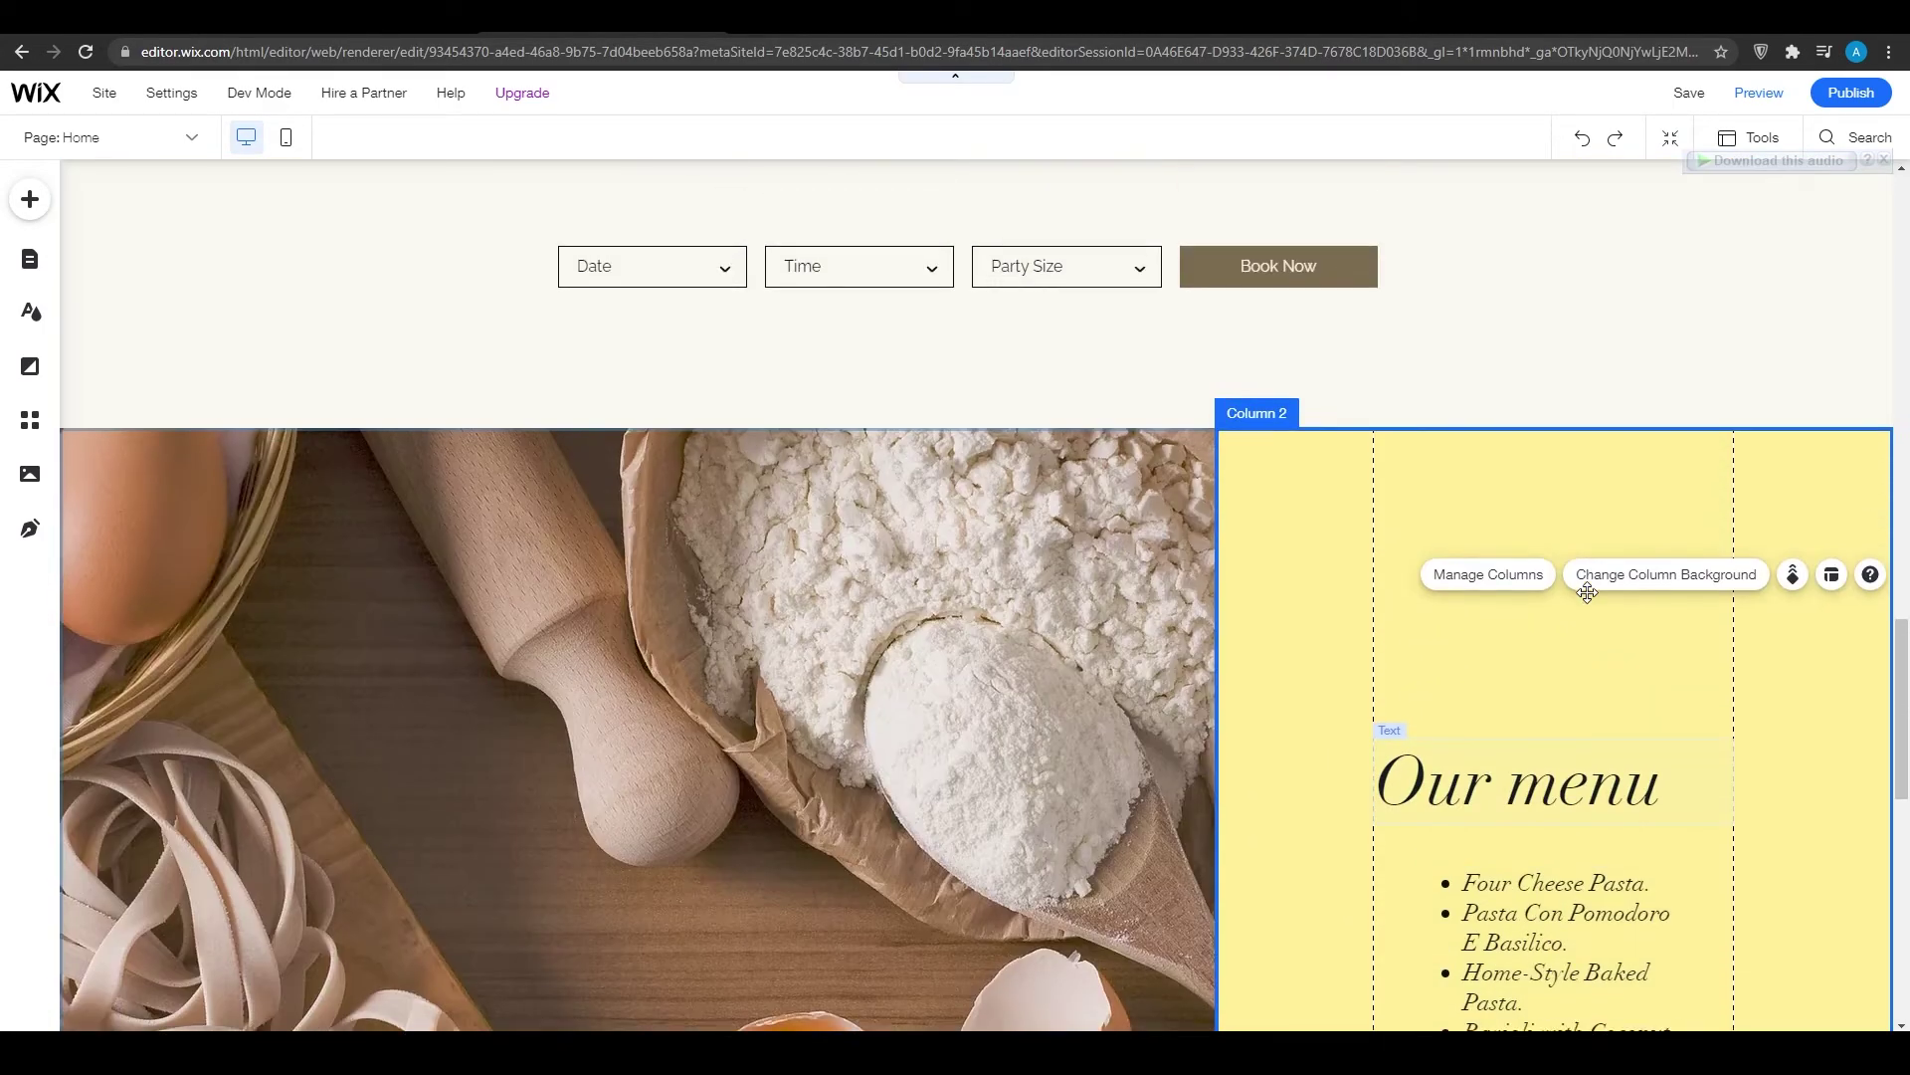
scroll(1587, 593, "up", 15)
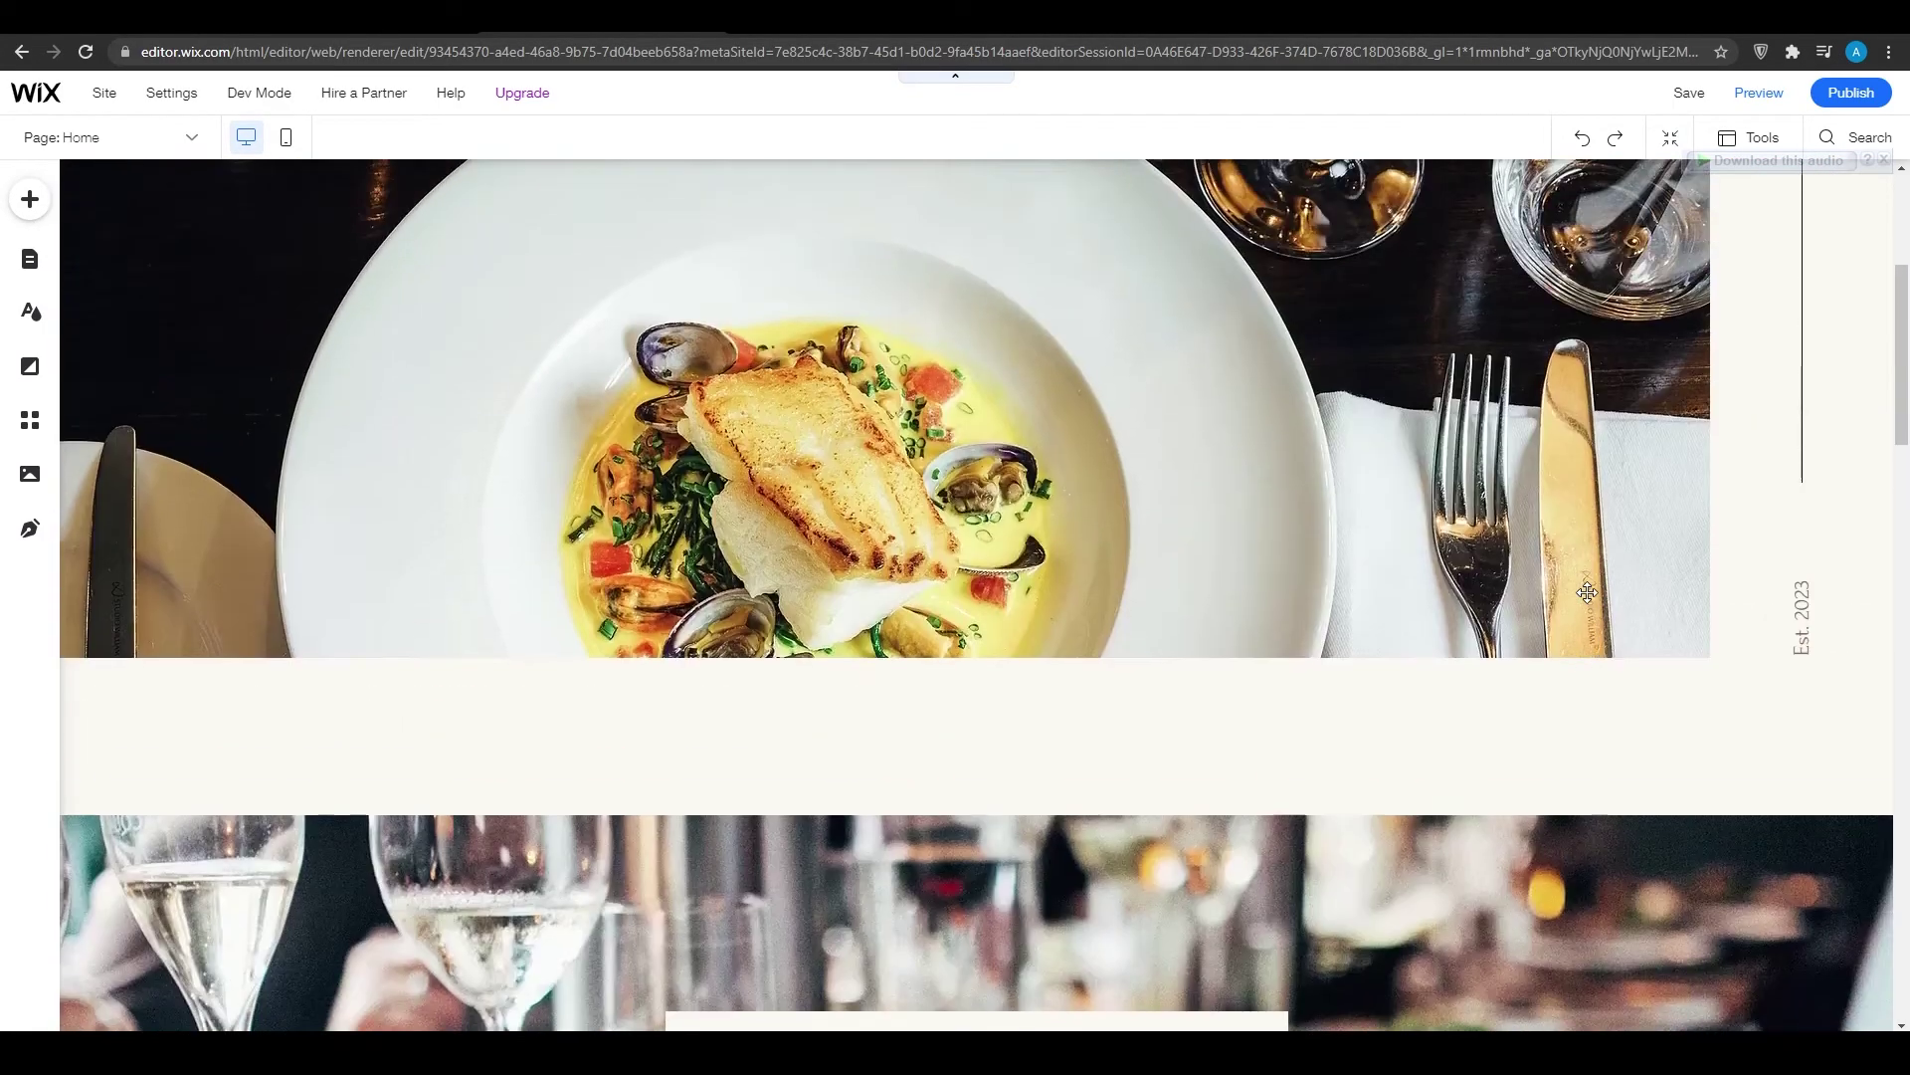
scroll(1587, 593, "down", 15)
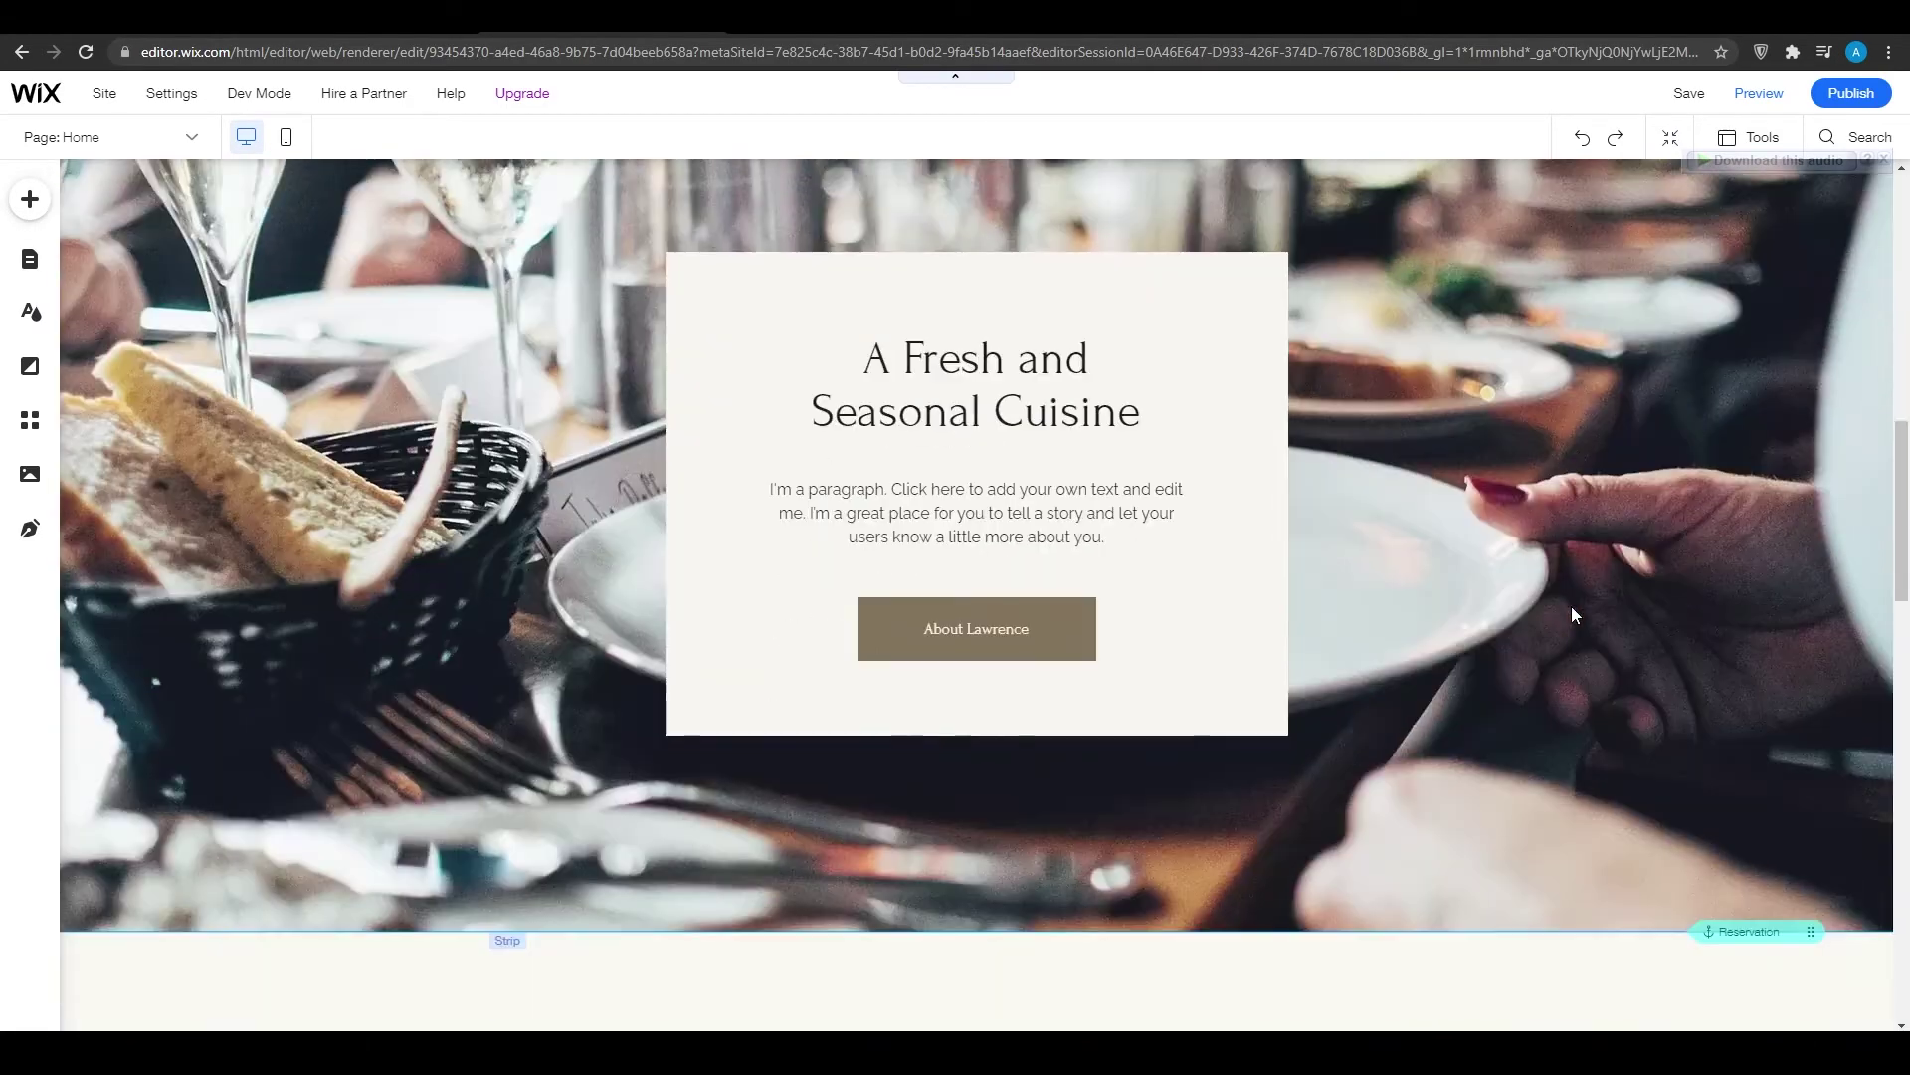
scroll(1575, 614, "down", 9)
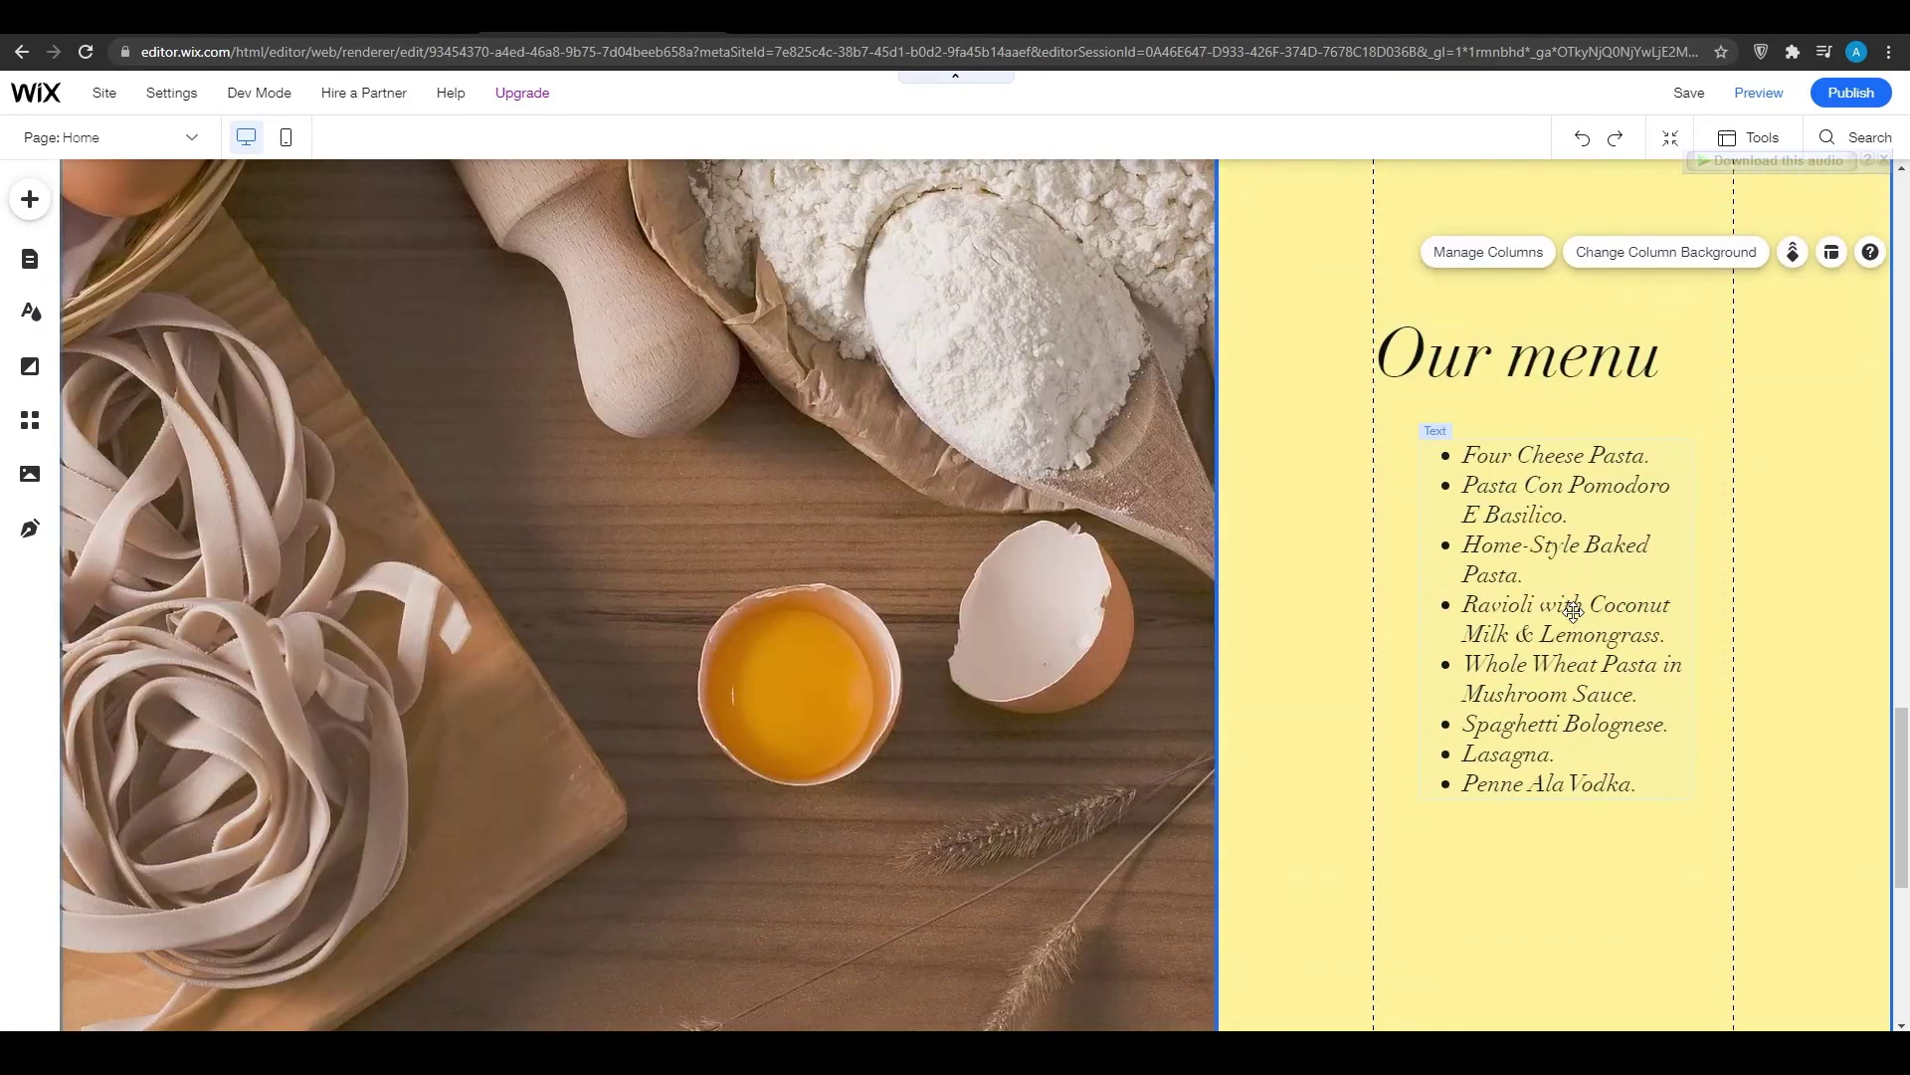
scroll(1573, 510, "down", 3)
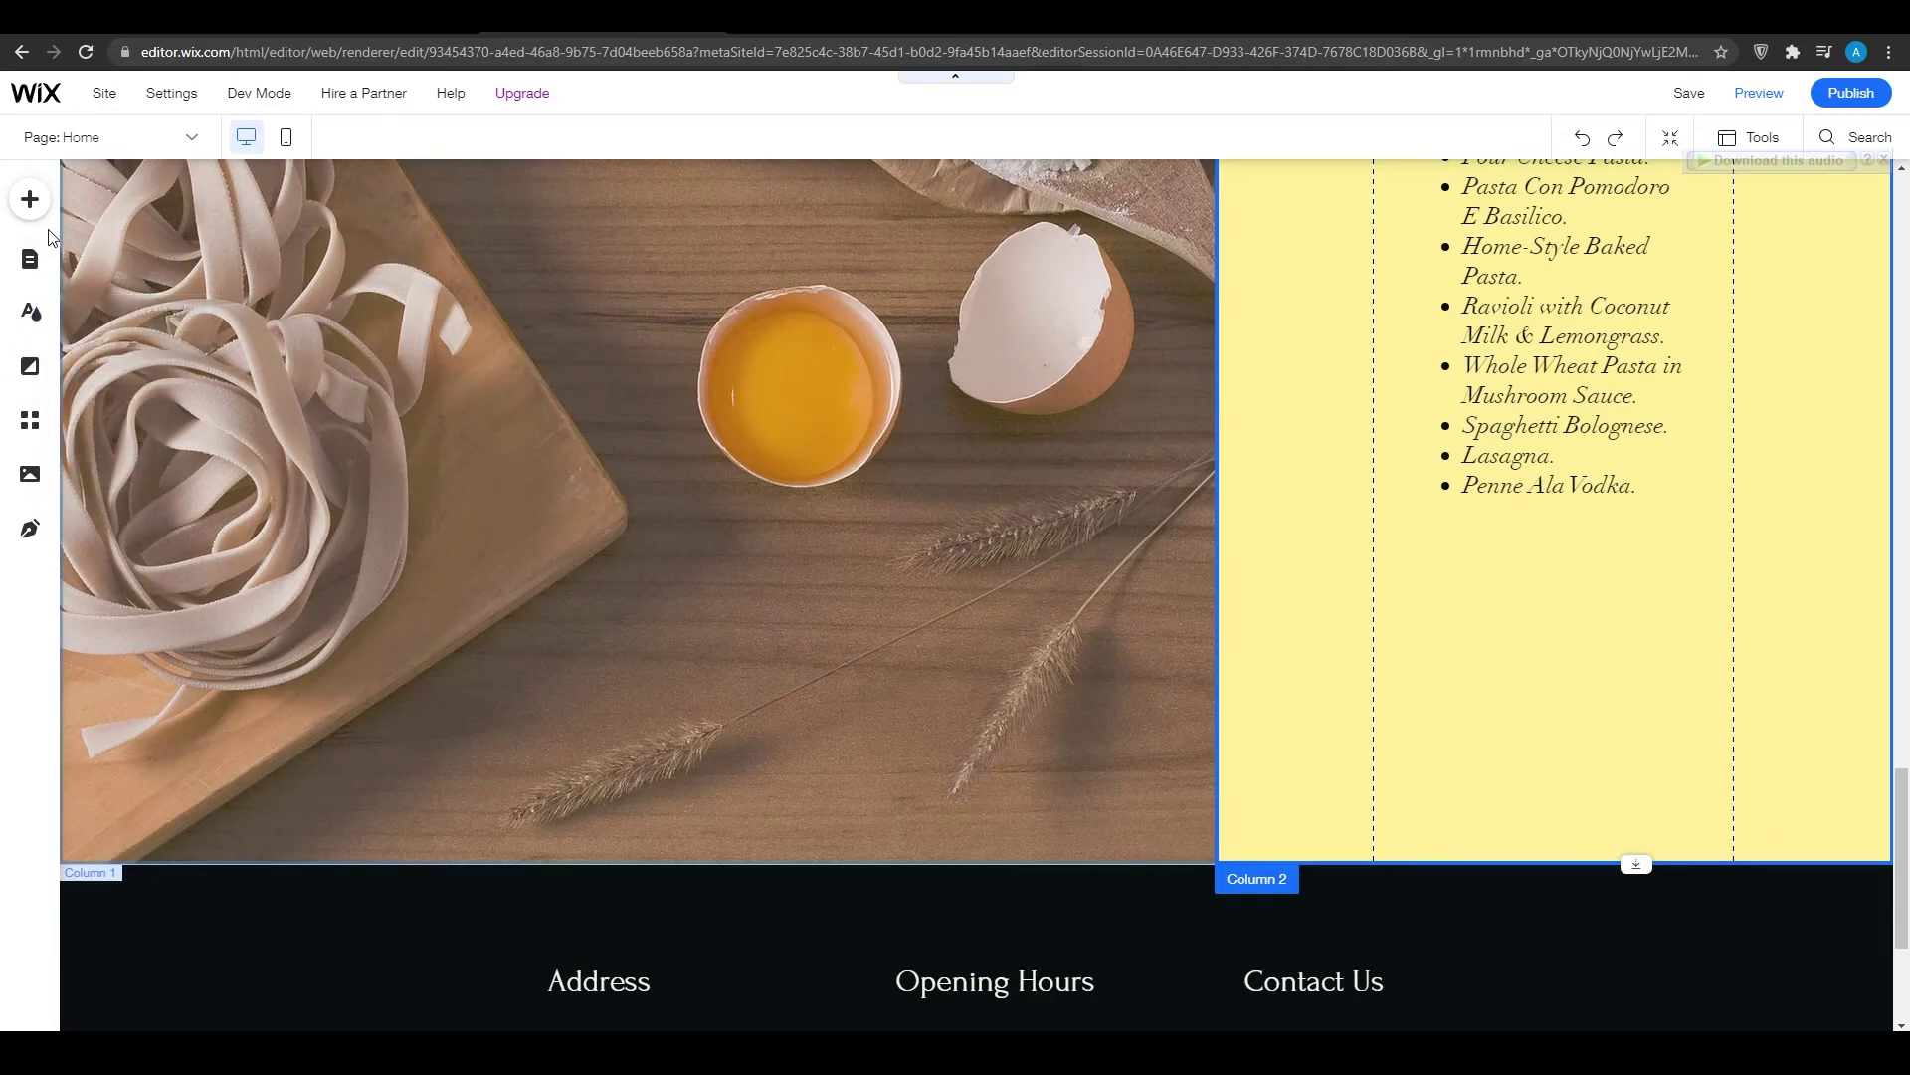
scroll(654, 435, "up", 5)
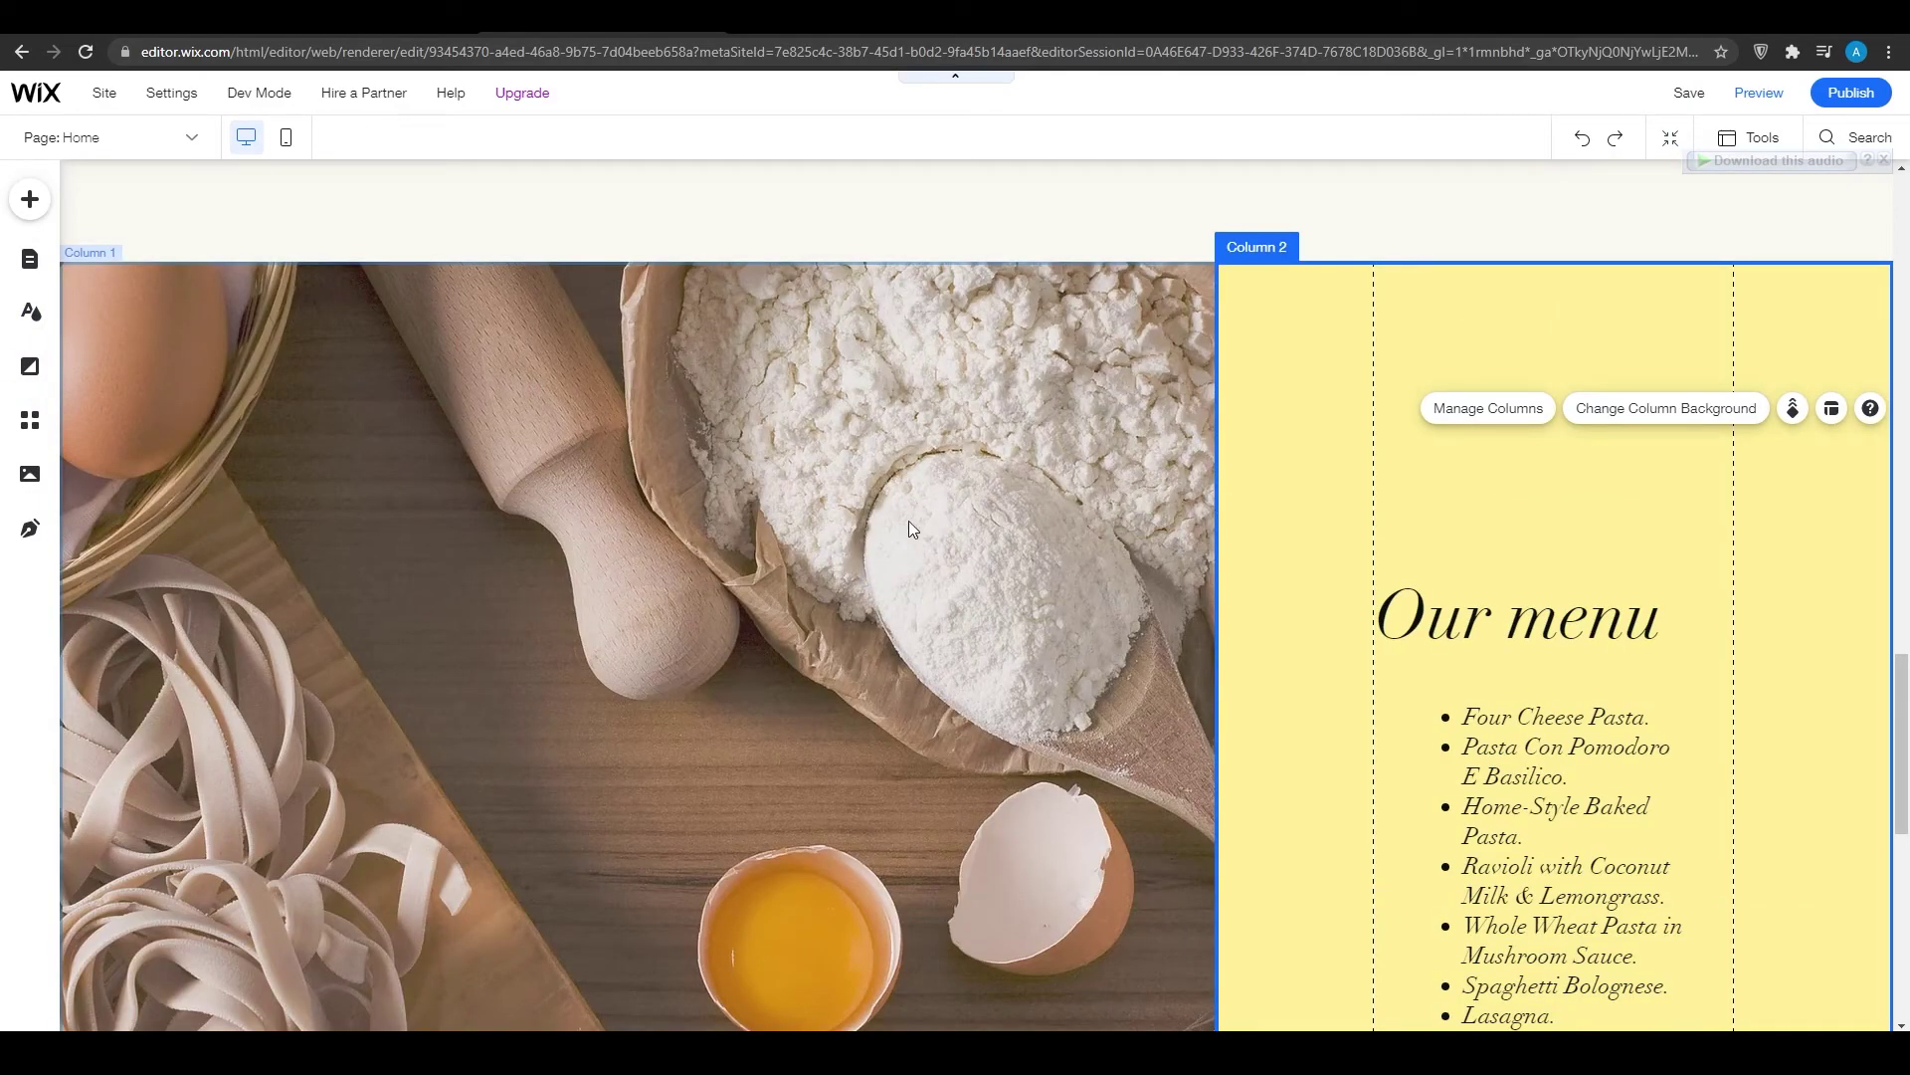
scroll(994, 396, "down", 2)
scroll(1119, 421, "up", 15)
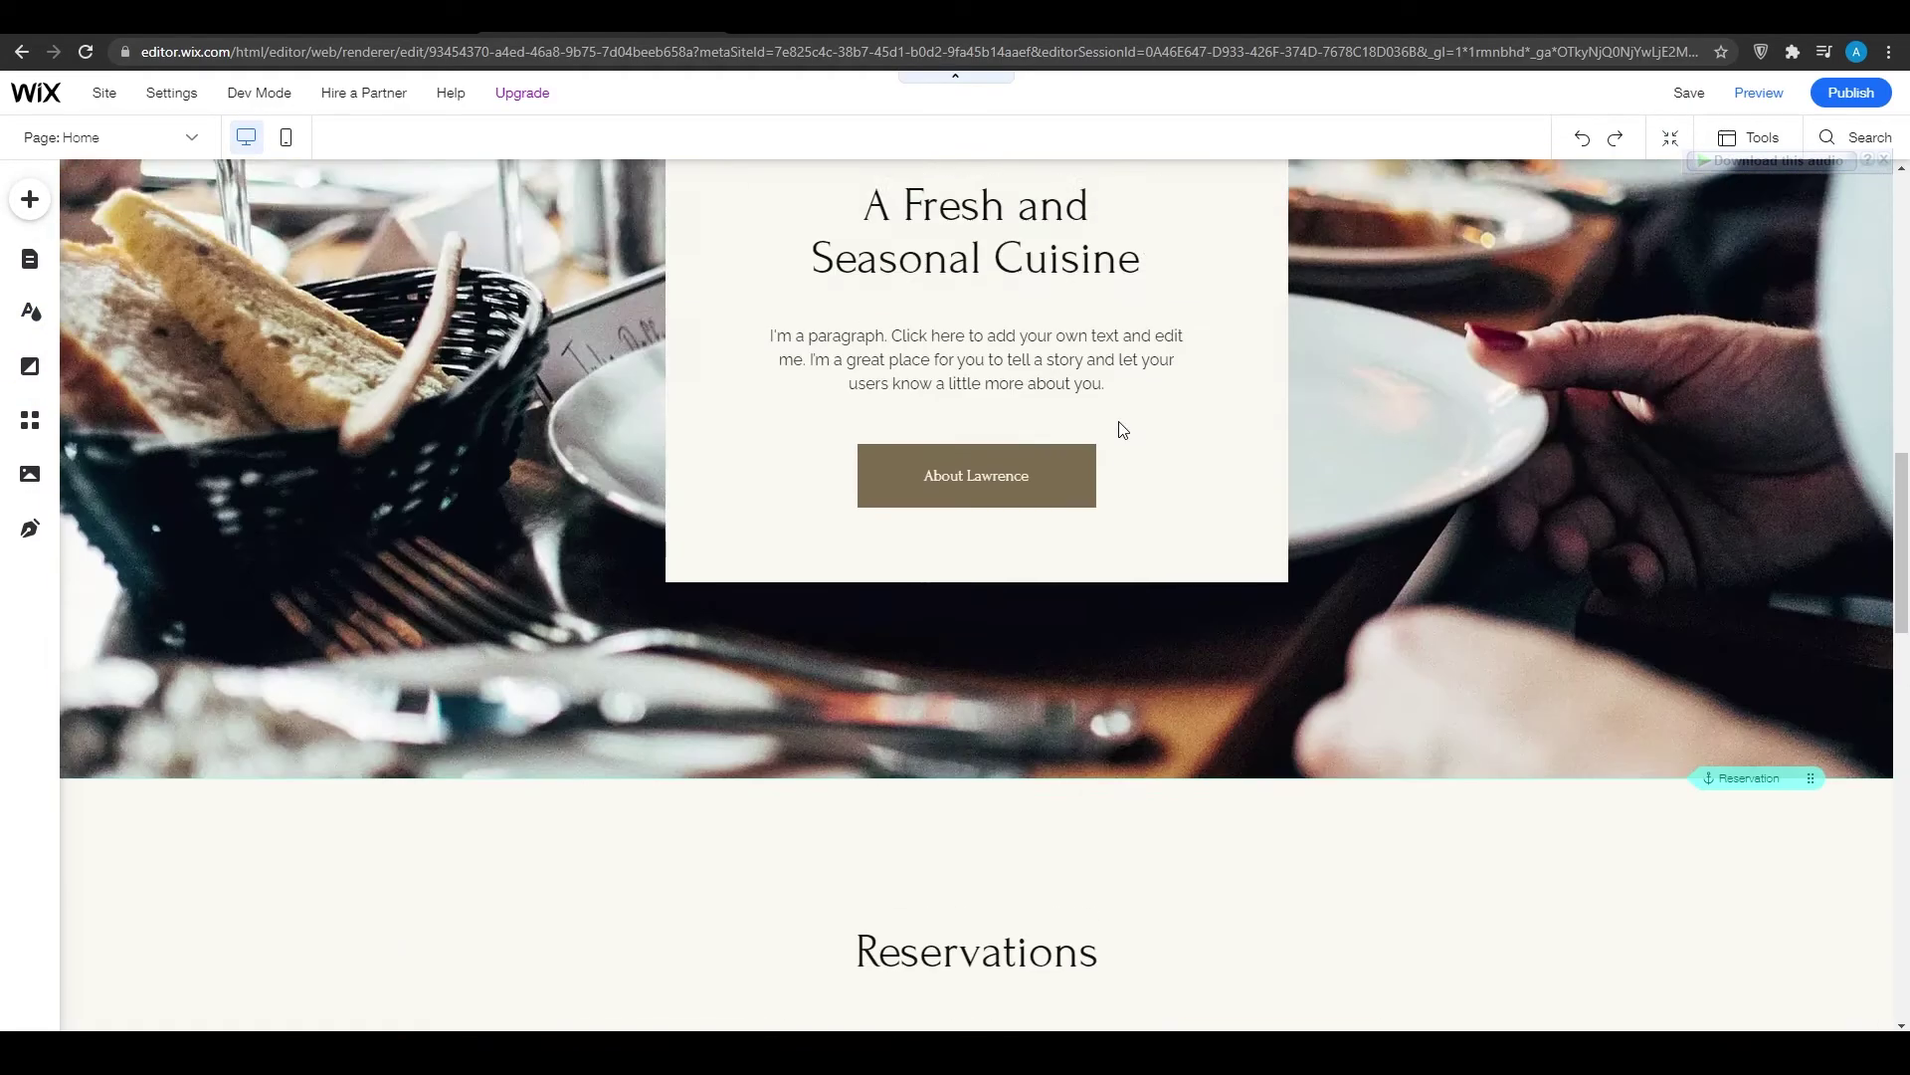
scroll(1122, 427, "up", 6)
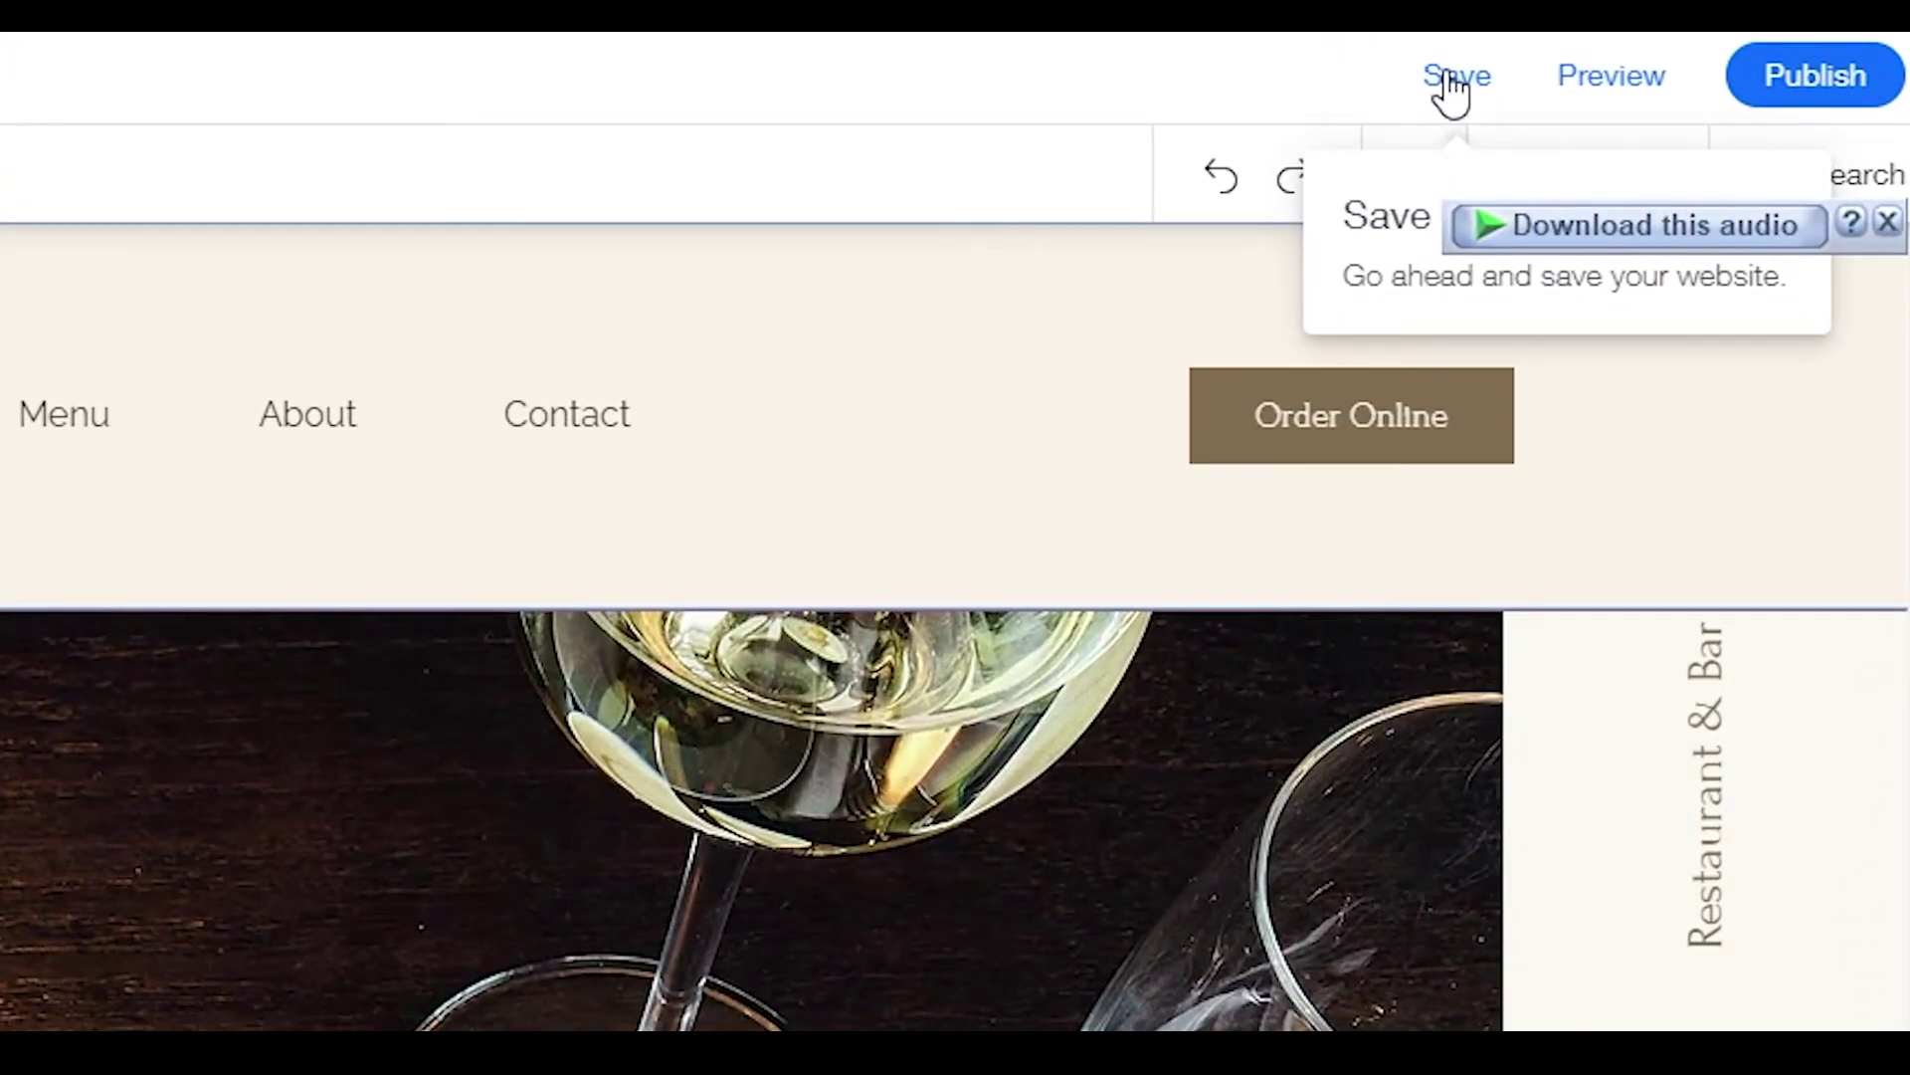
- Open the save dialog to view the domain options, and close it without saving the site
left_click(1453, 80)
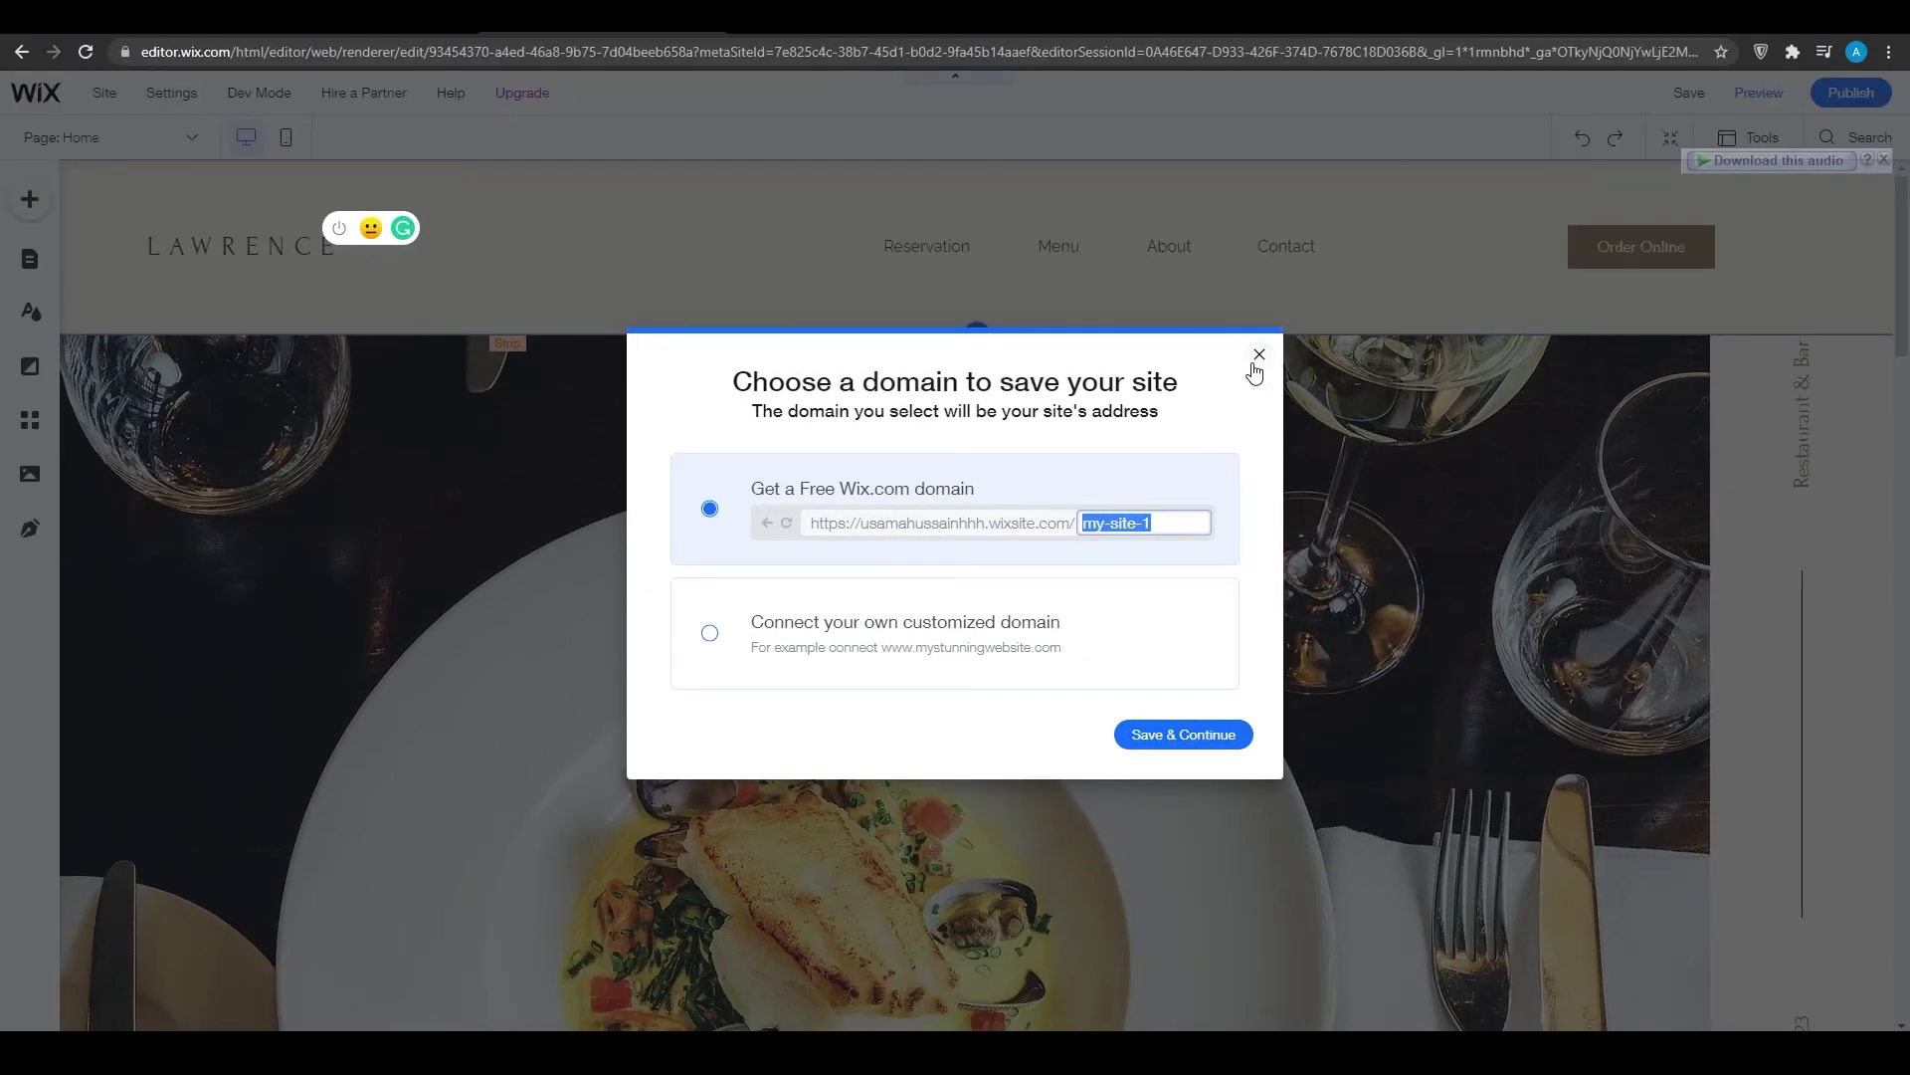
left_click(1258, 357)
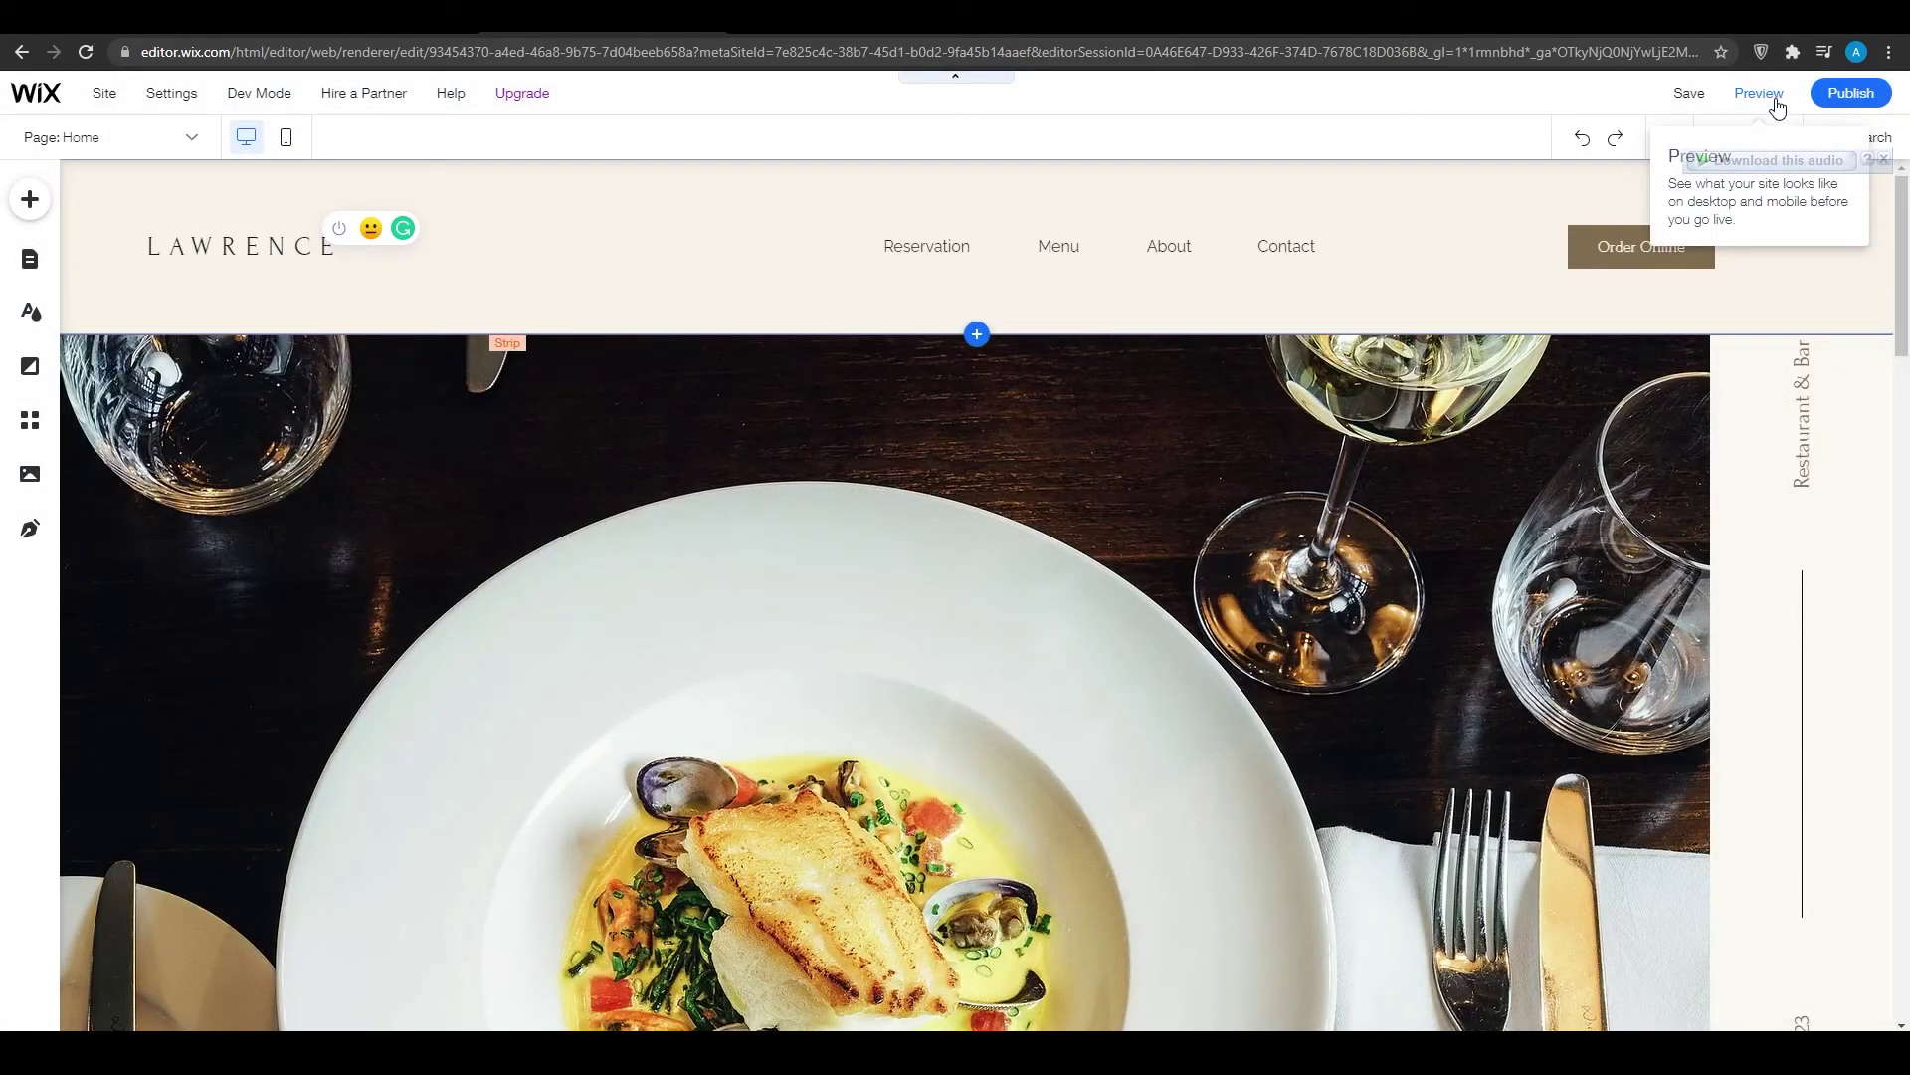
scroll(1560, 367, "down", 10)
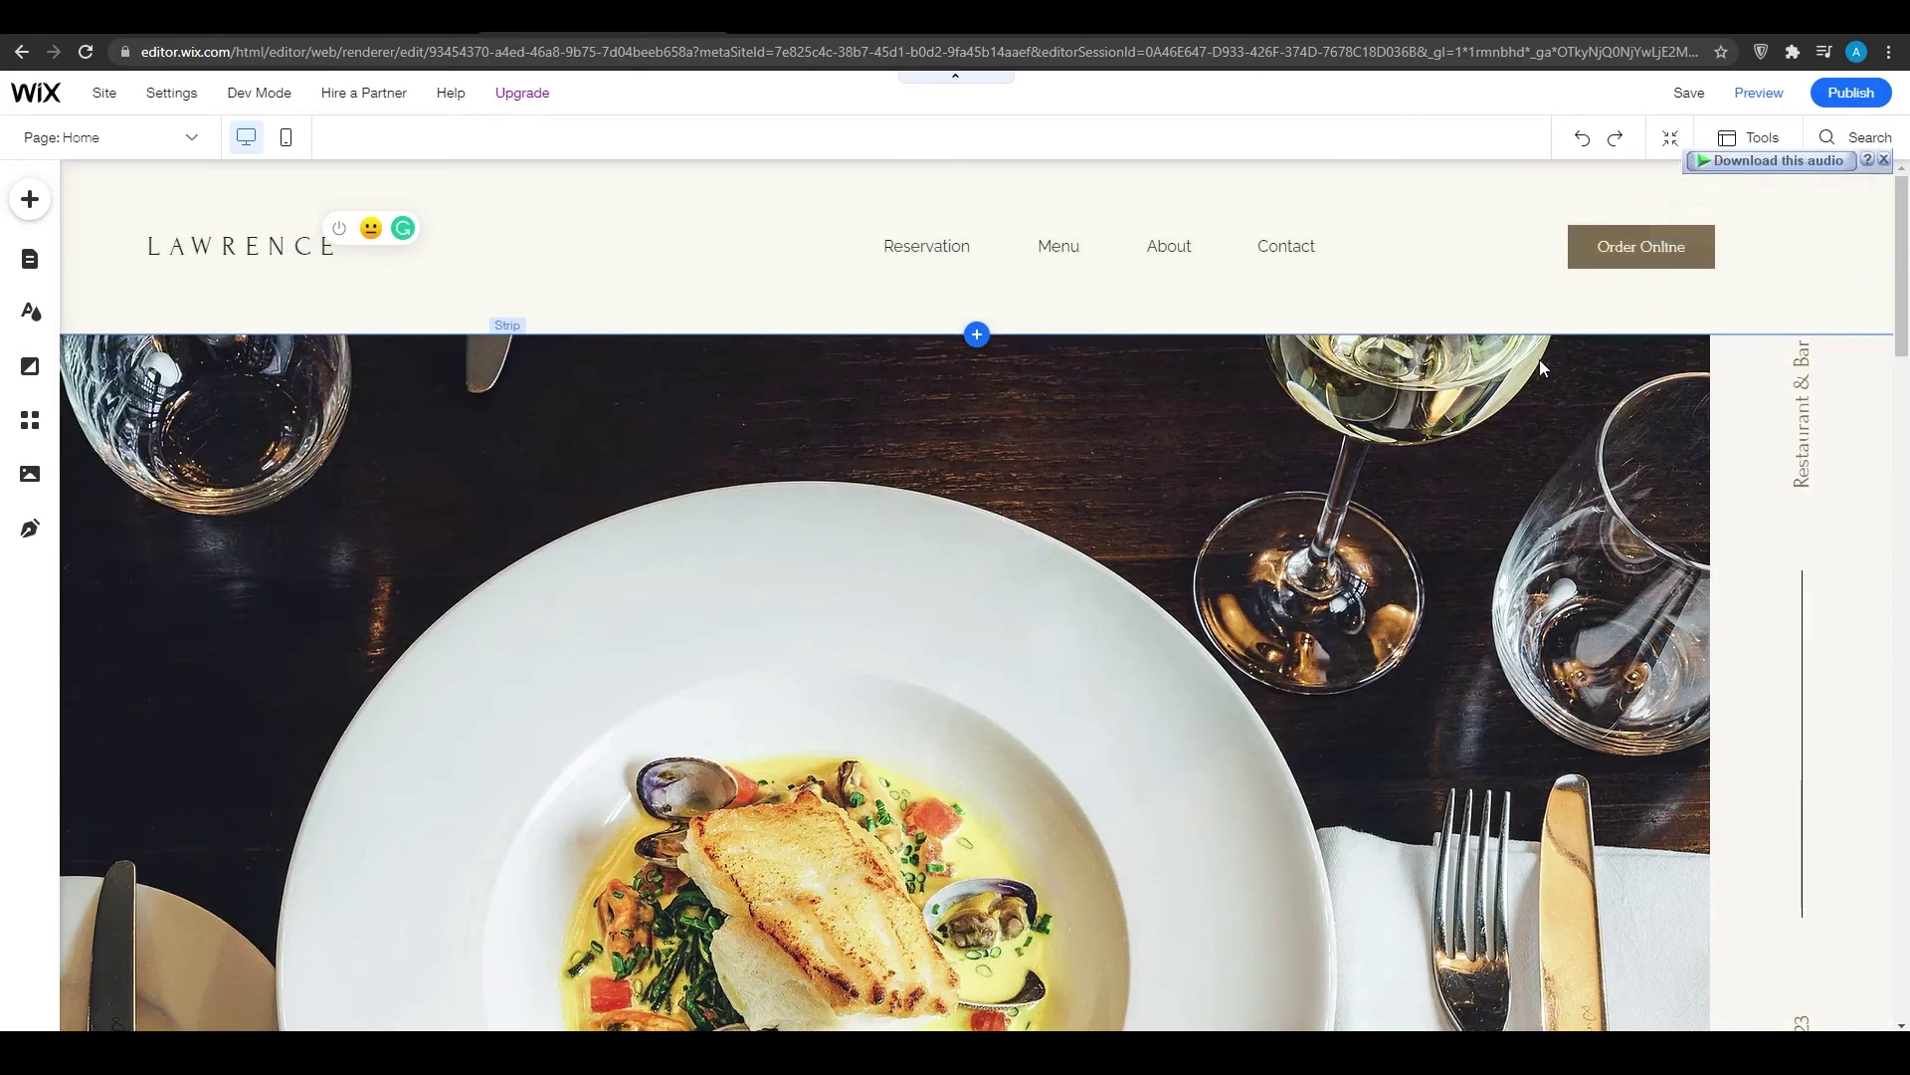
scroll(1560, 358, "down", 8)
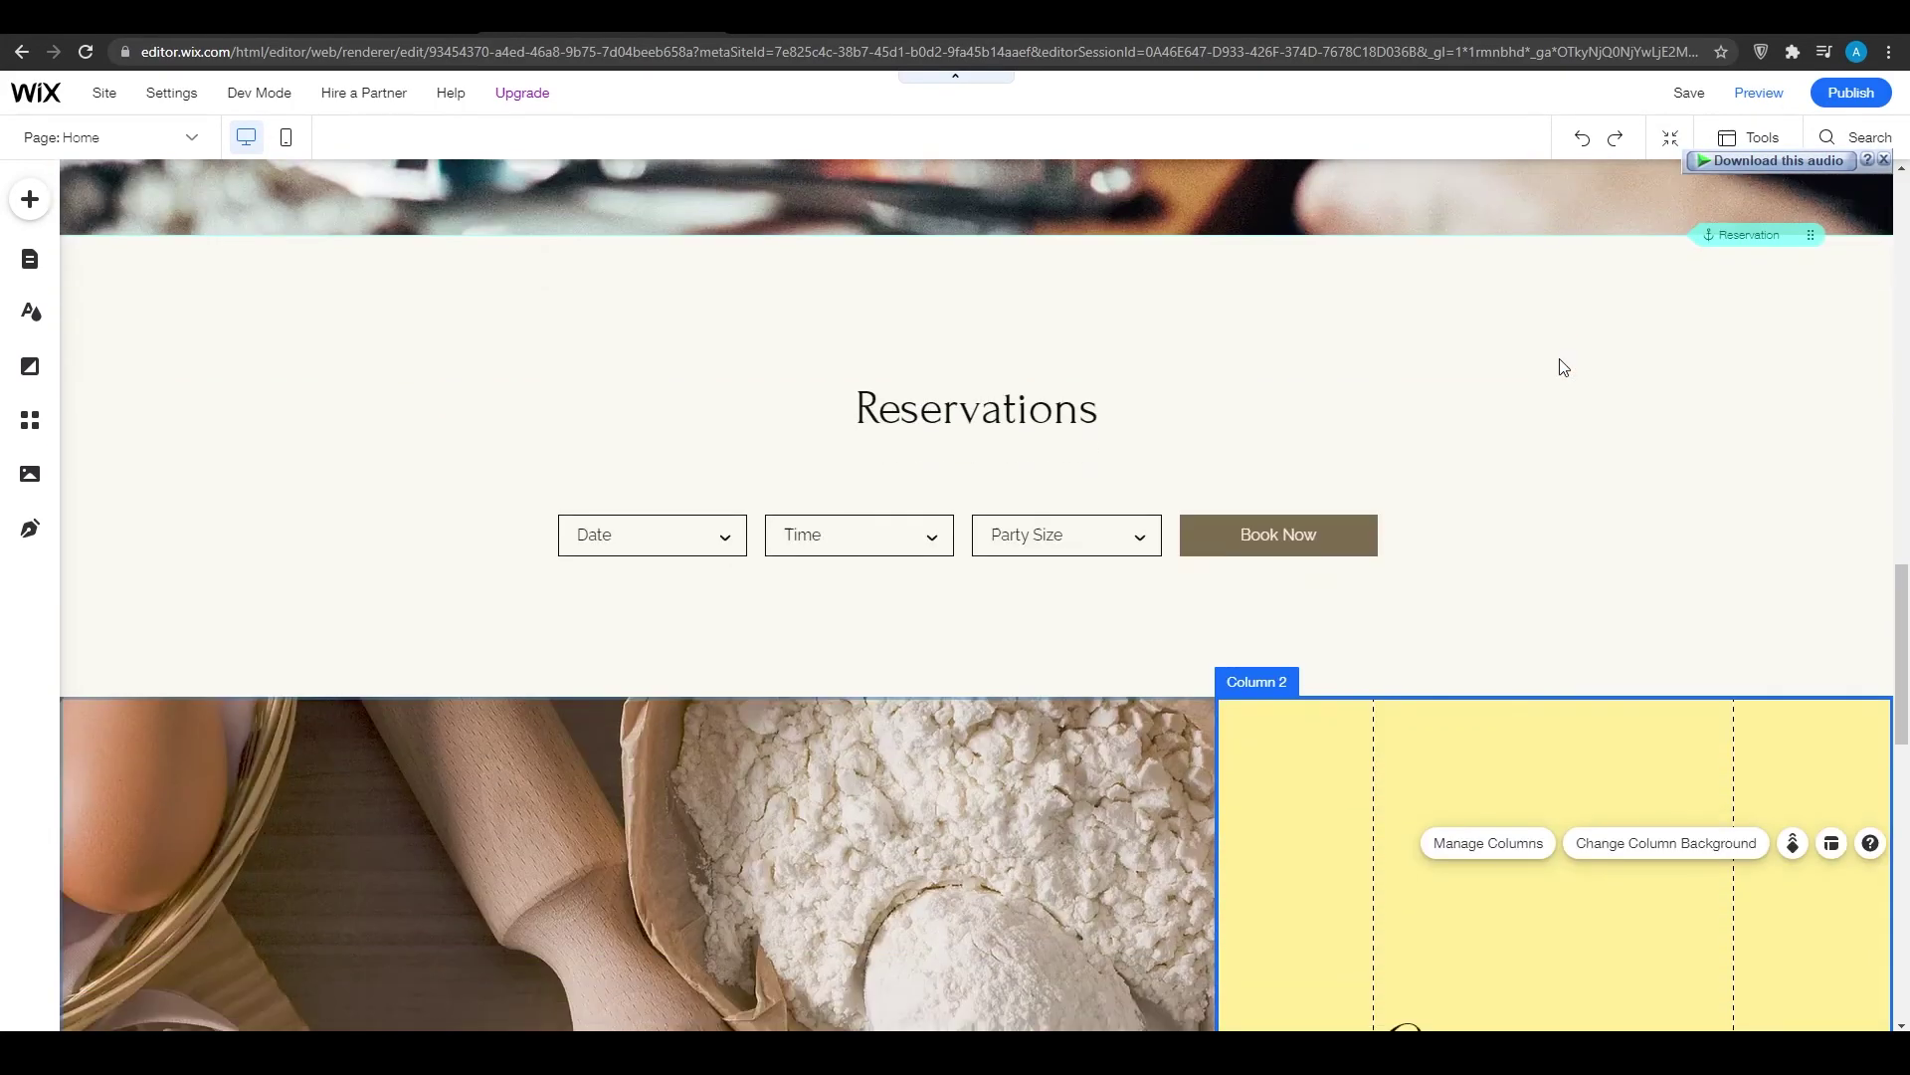
scroll(1560, 358, "up", 16)
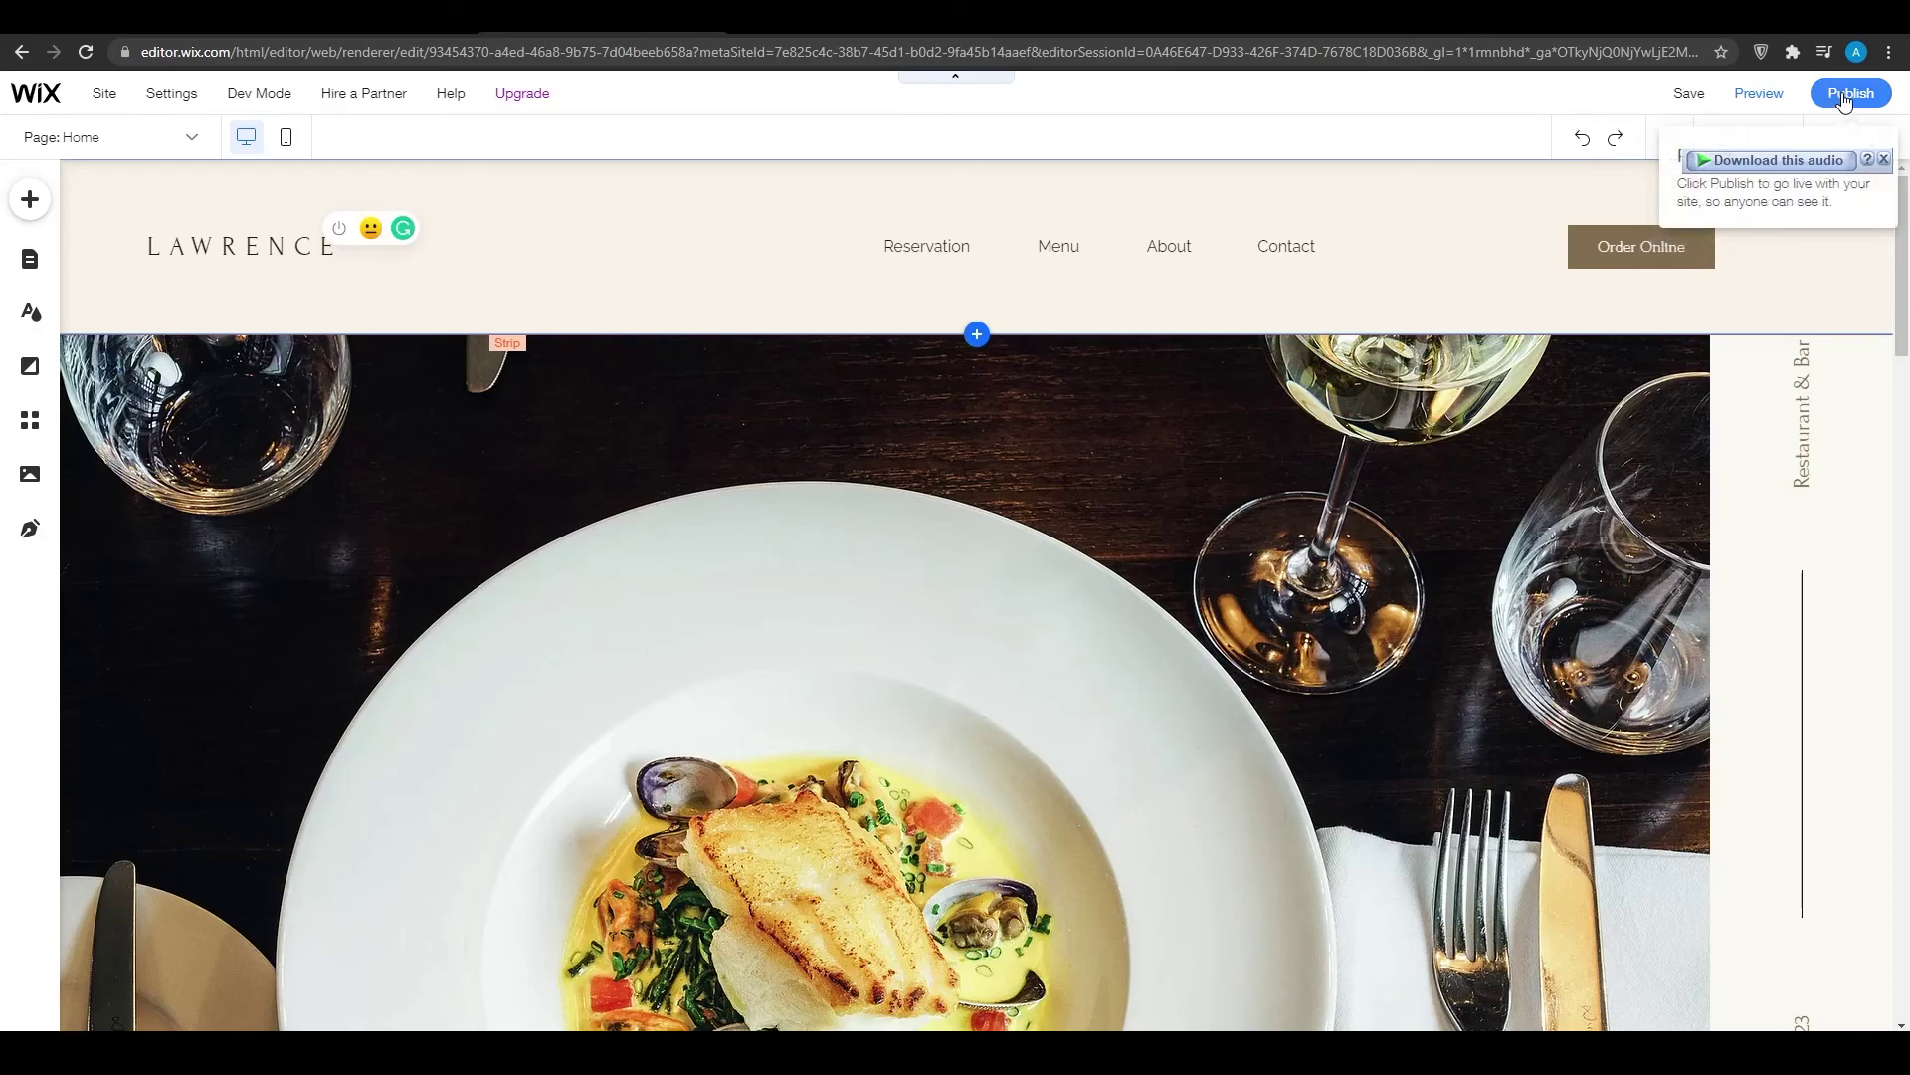
scroll(1335, 424, "down", 5)
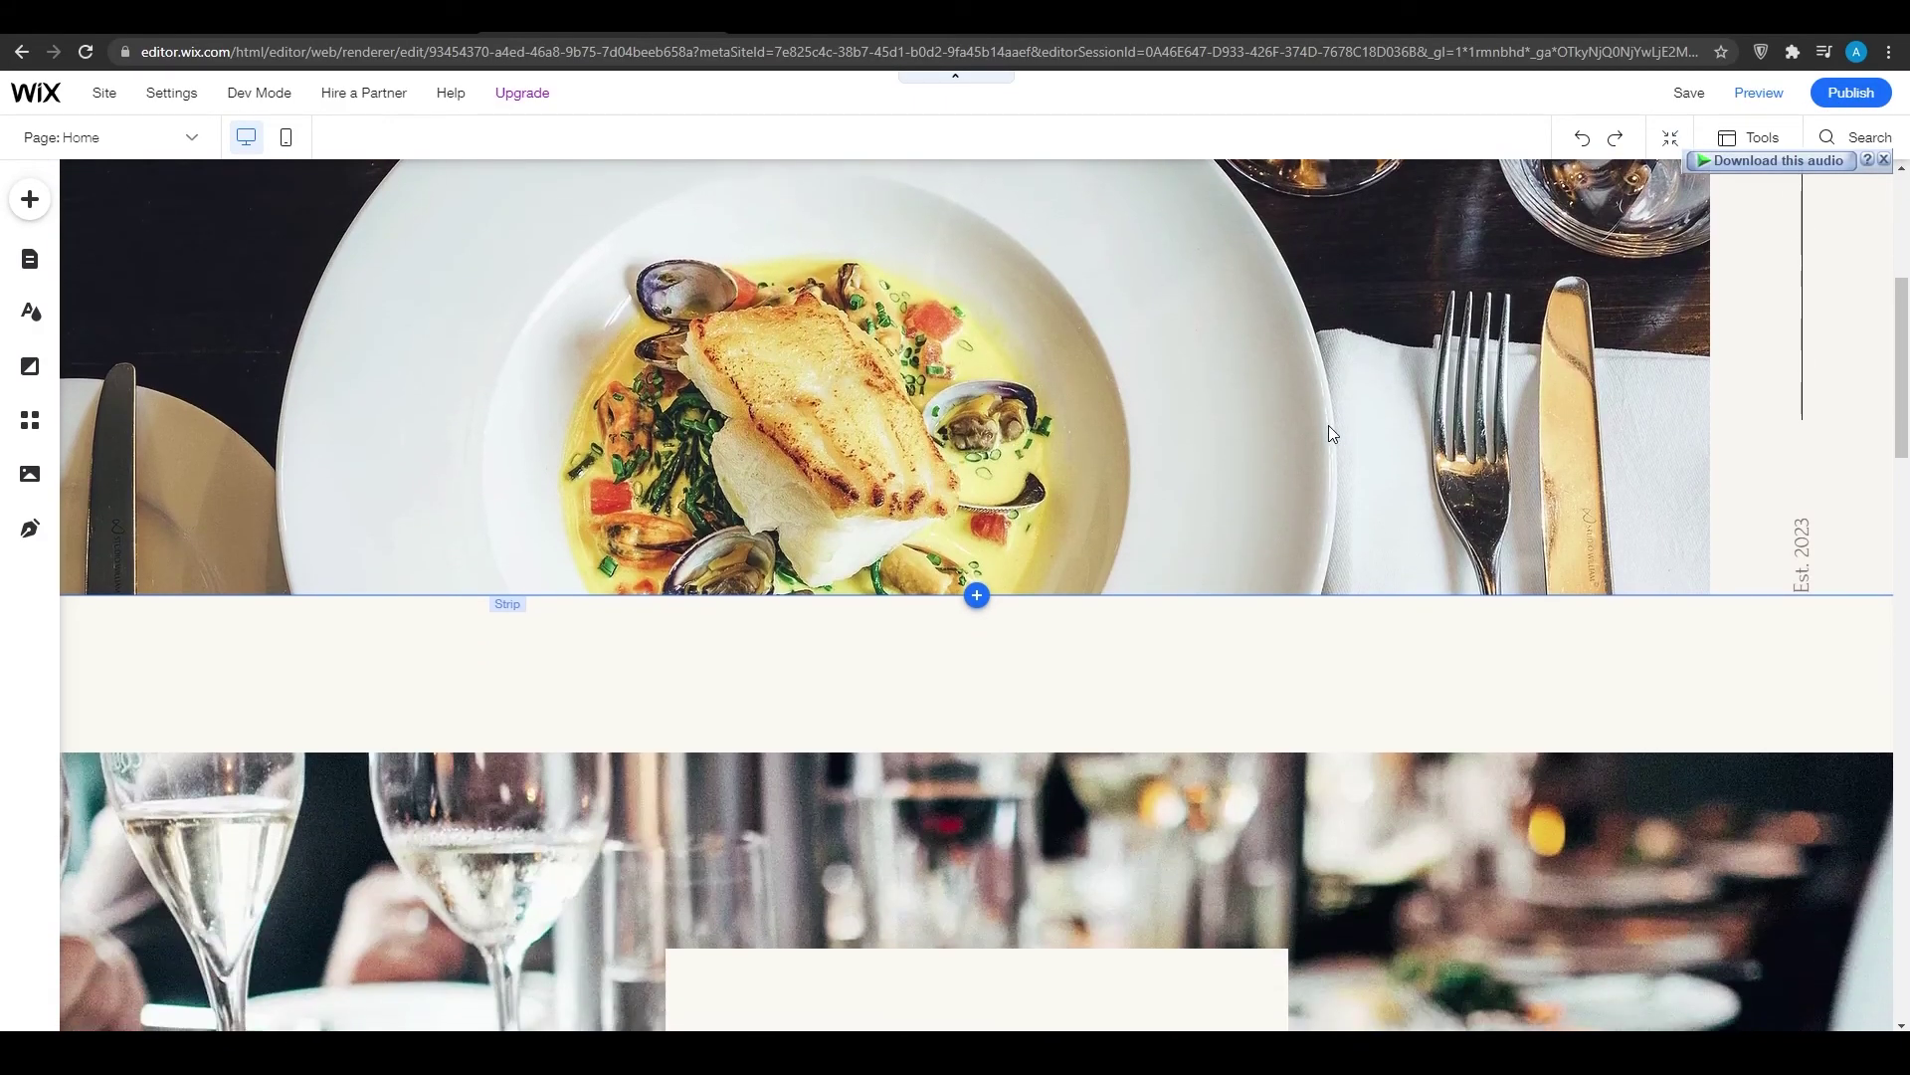